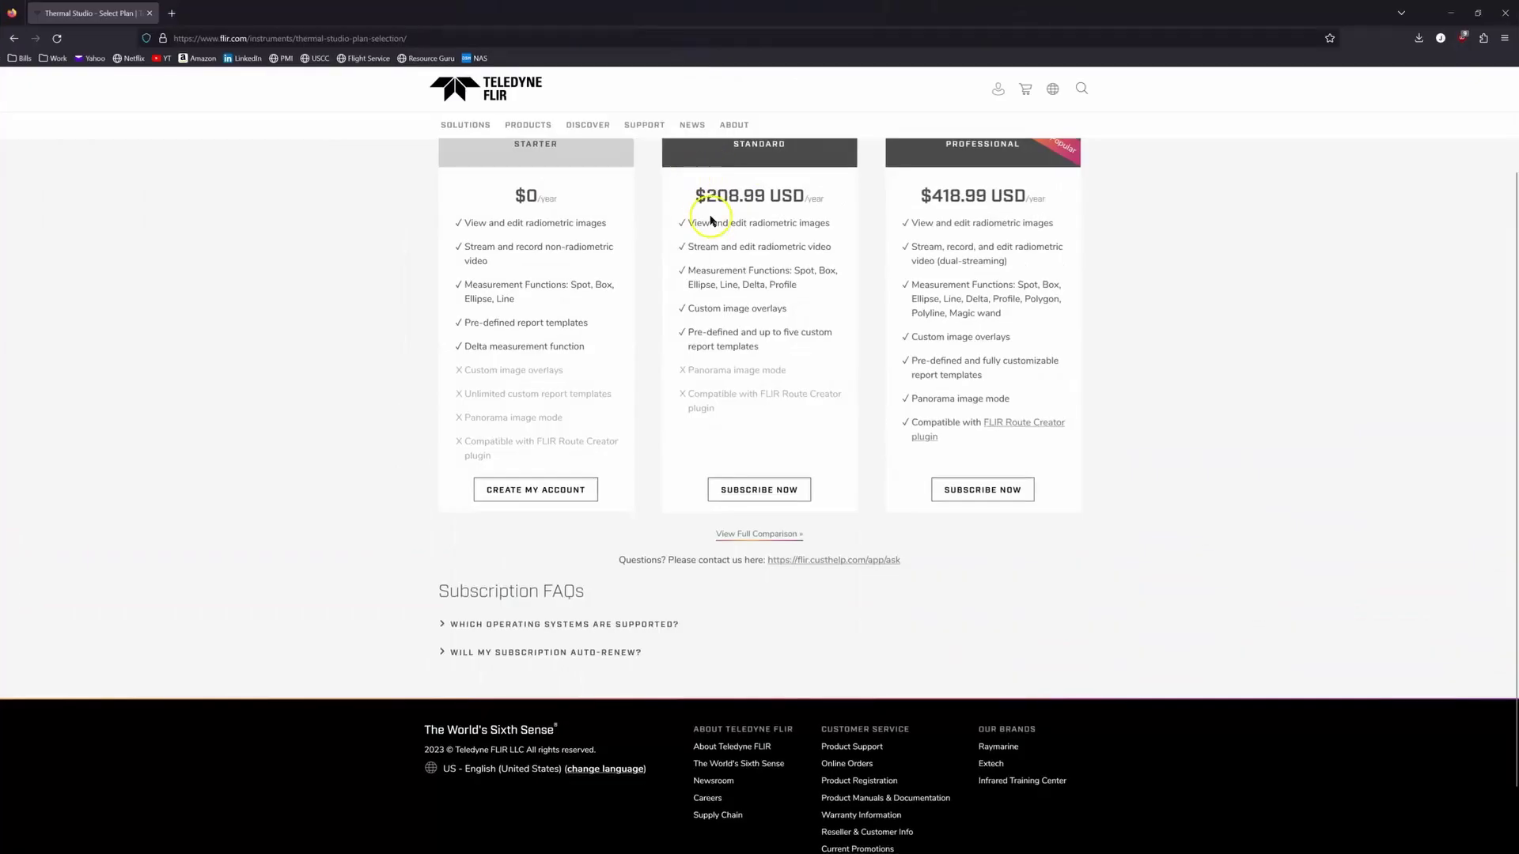
- Highlight the Starter plan's $0/year price and its unavailable features on the Plan Options page
scroll(833, 393, "up", 2)
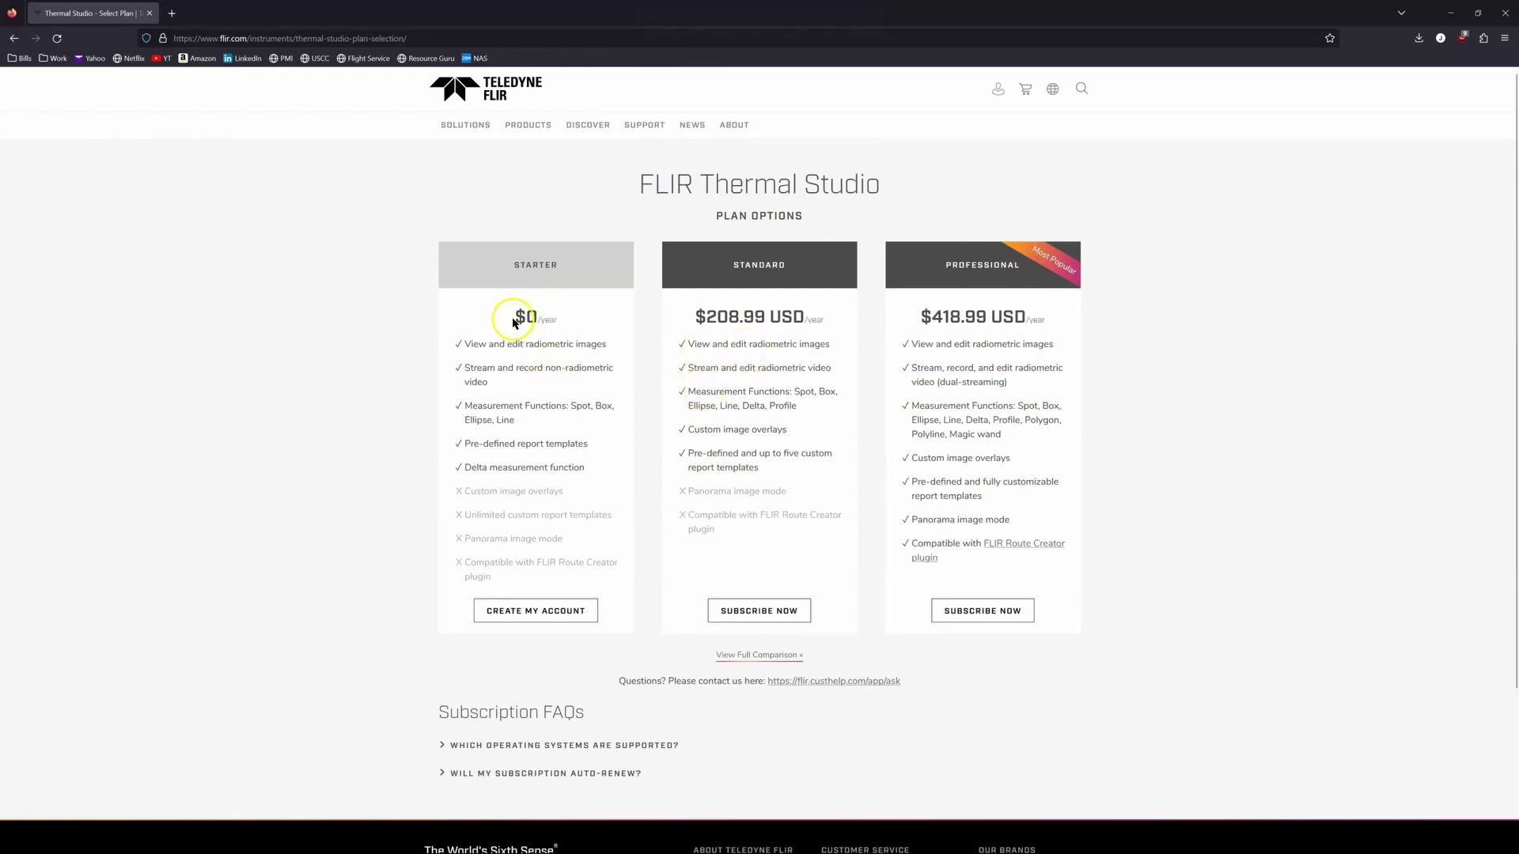
left_click_drag(510, 315, 582, 325)
left_click(580, 315)
left_click_drag(471, 491, 599, 578)
left_click(598, 578)
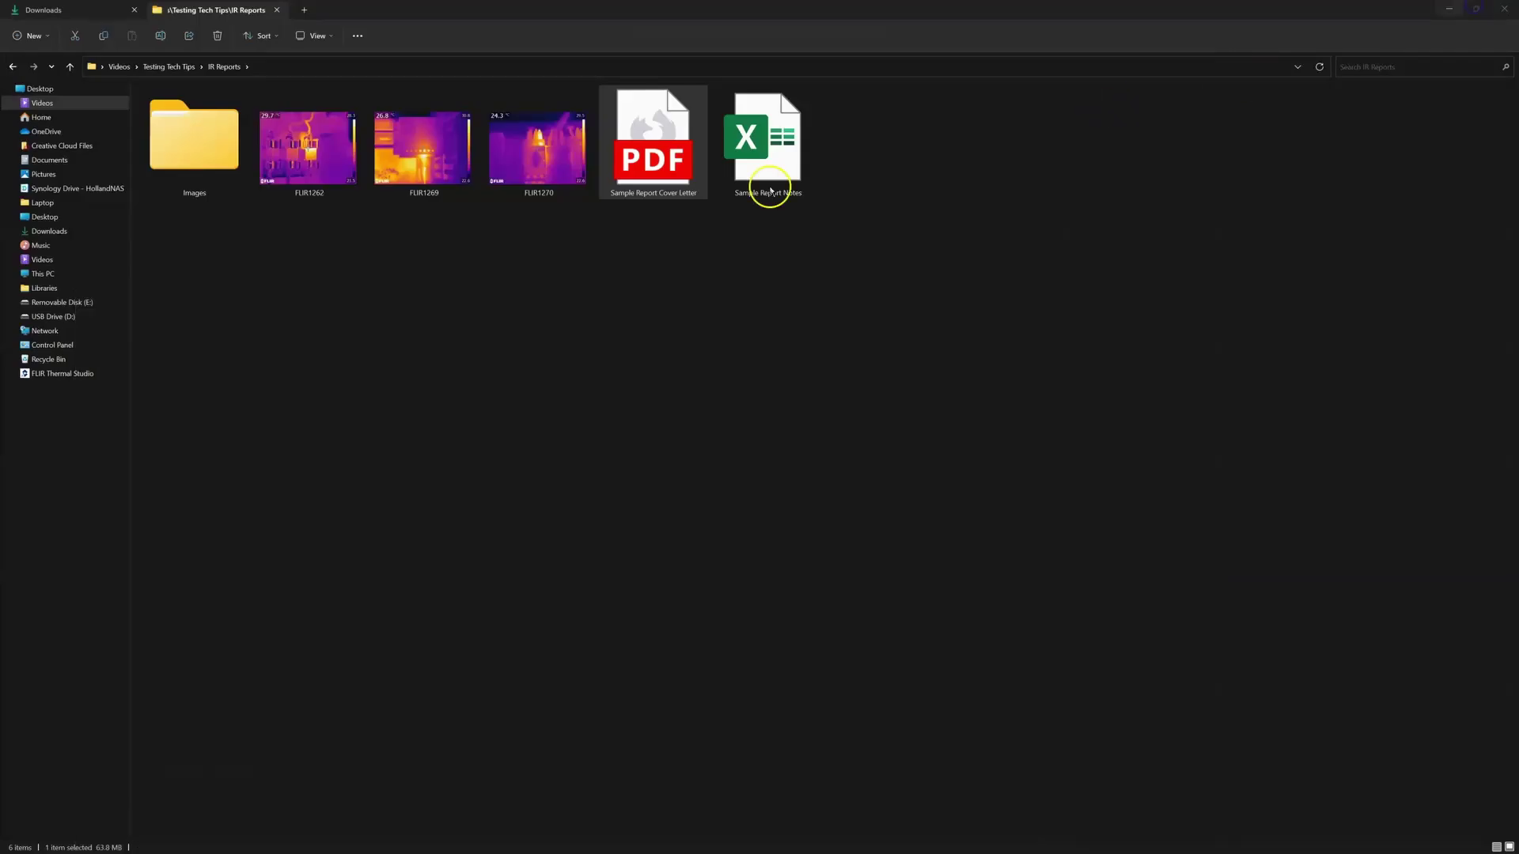
left_click_drag(572, 253, 345, 169)
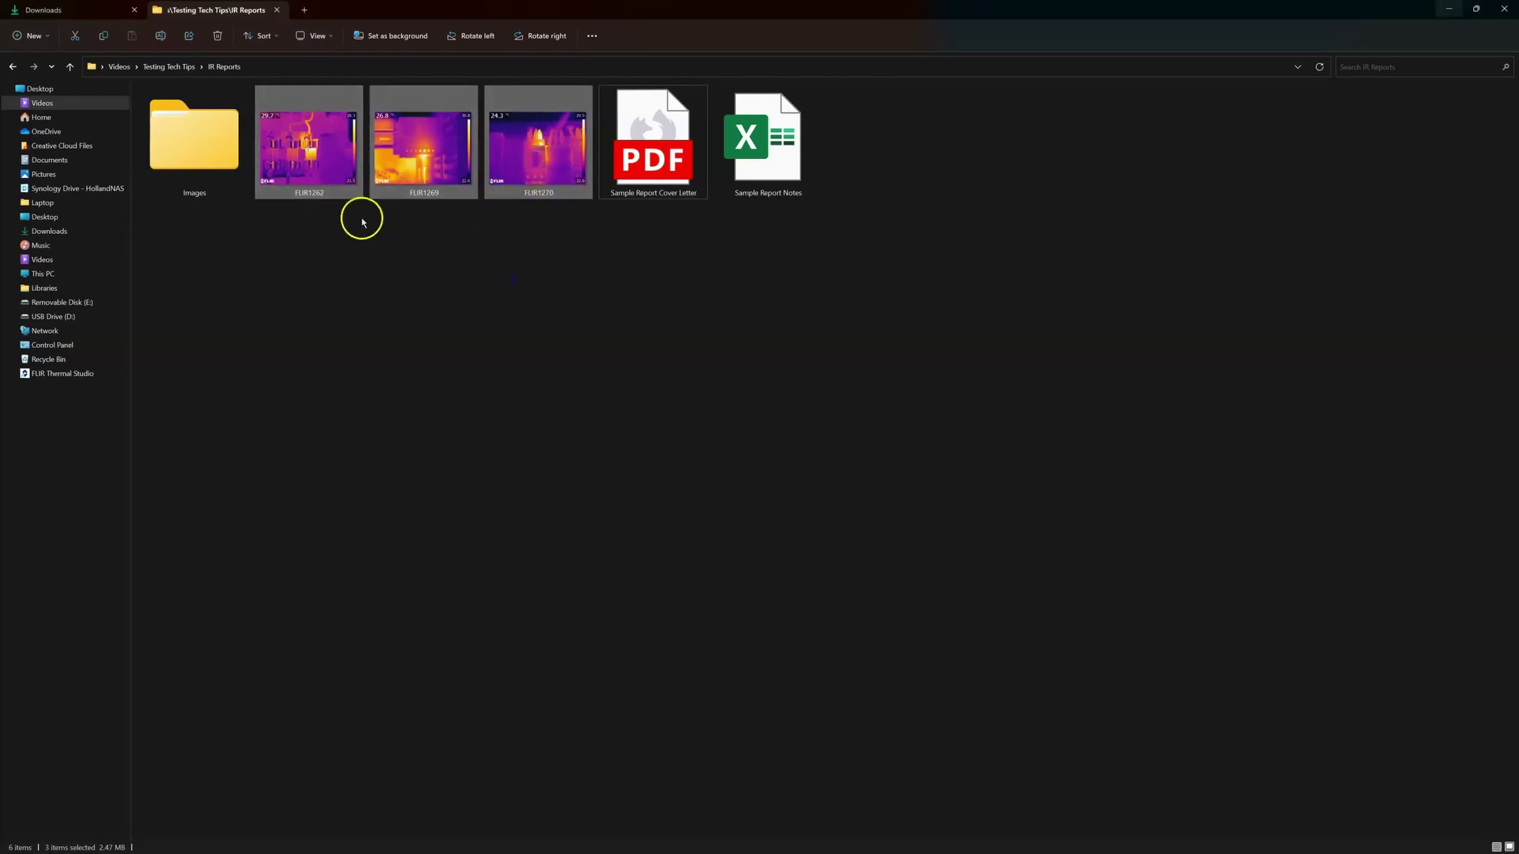
left_click(515, 246)
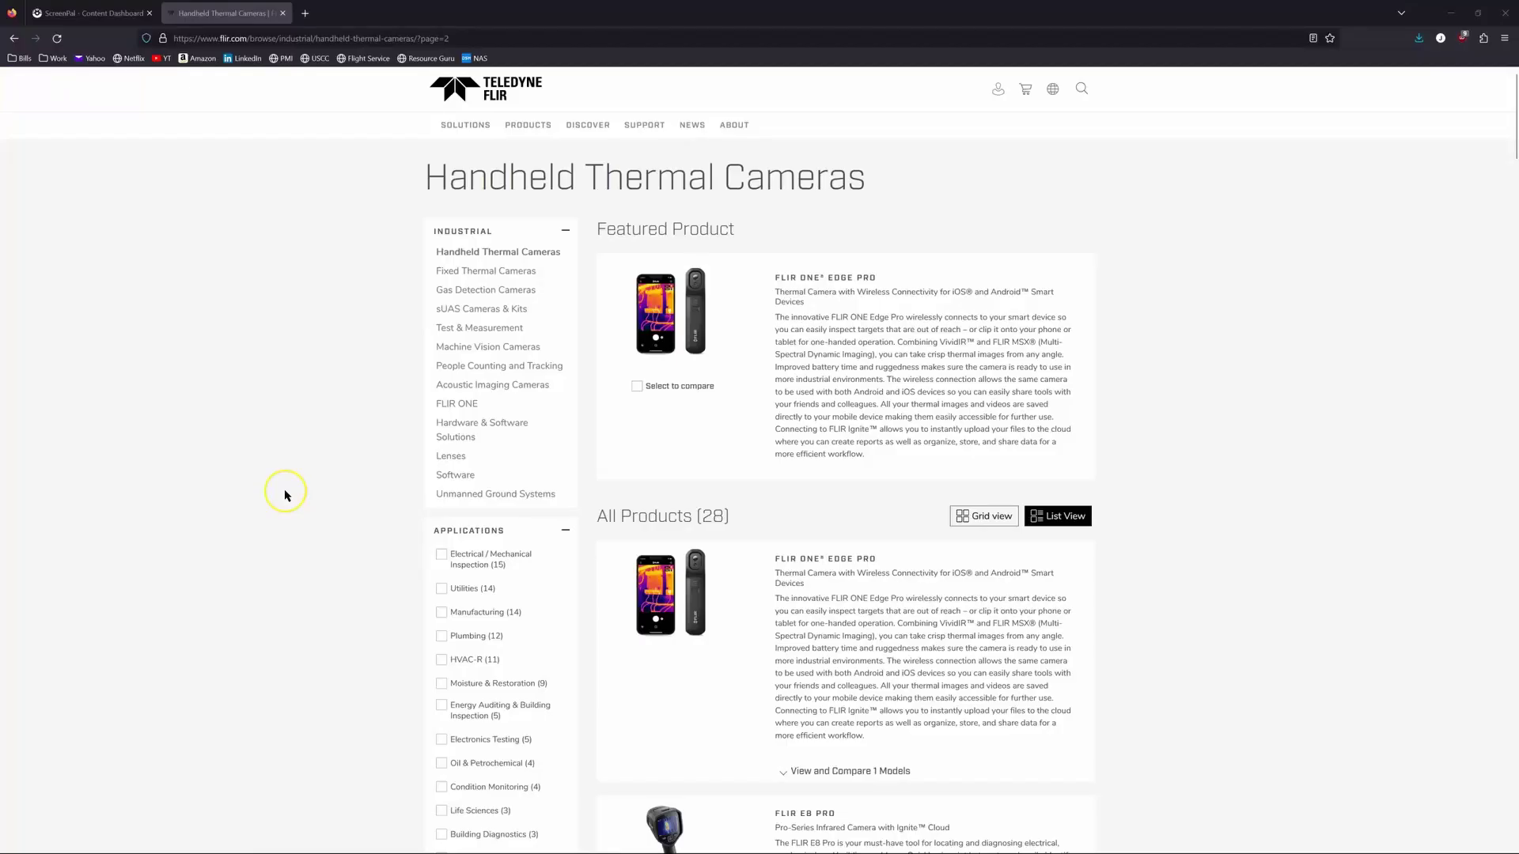
- Scroll the handheld thermal camera lineup to the footer, then return to the IR Reports folder
scroll(285, 495, "down", 8)
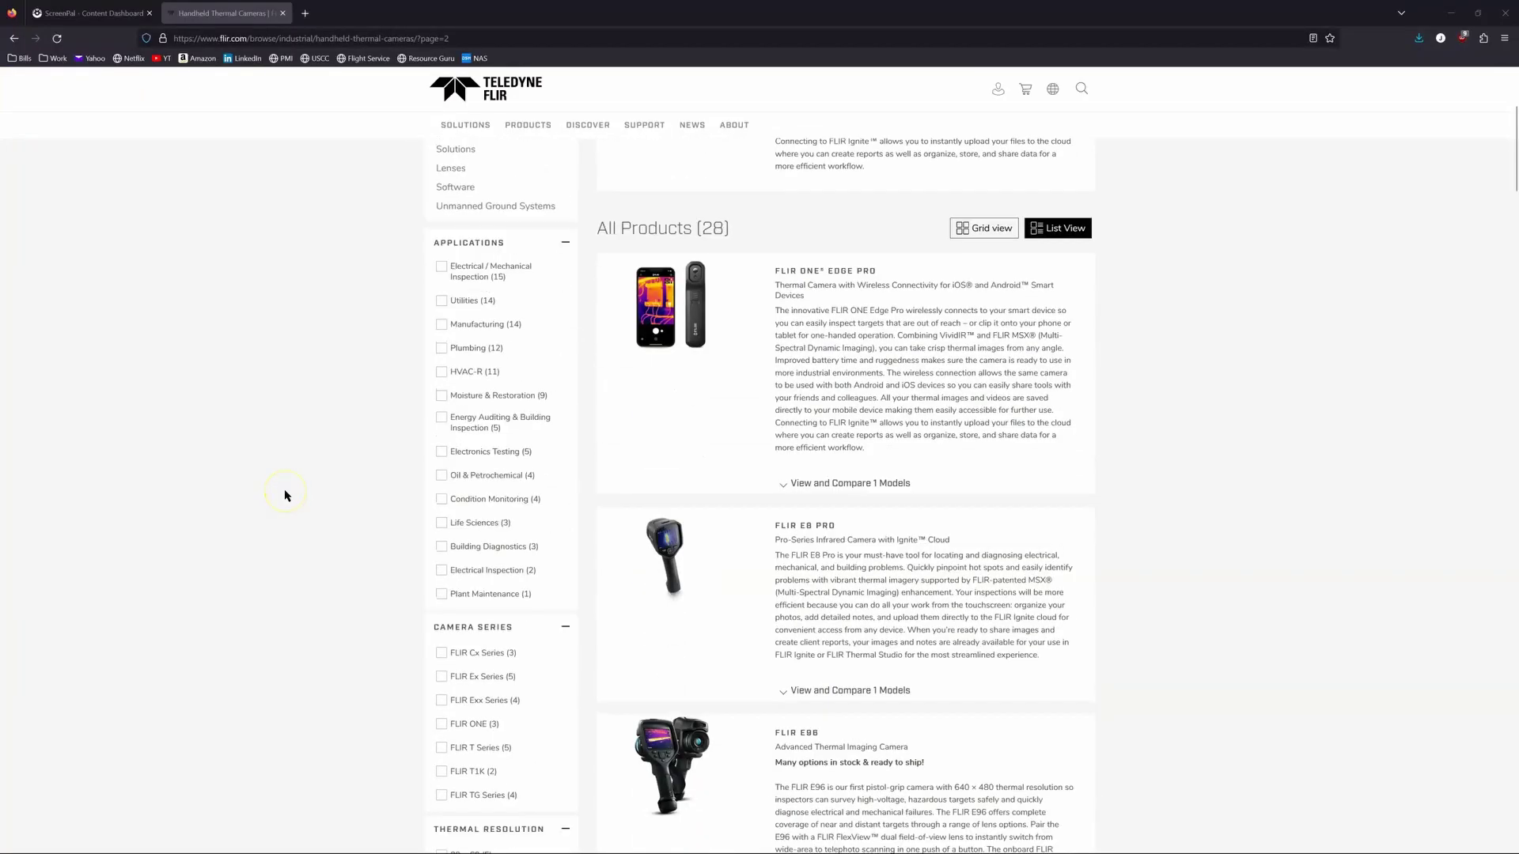
scroll(286, 495, "down", 10)
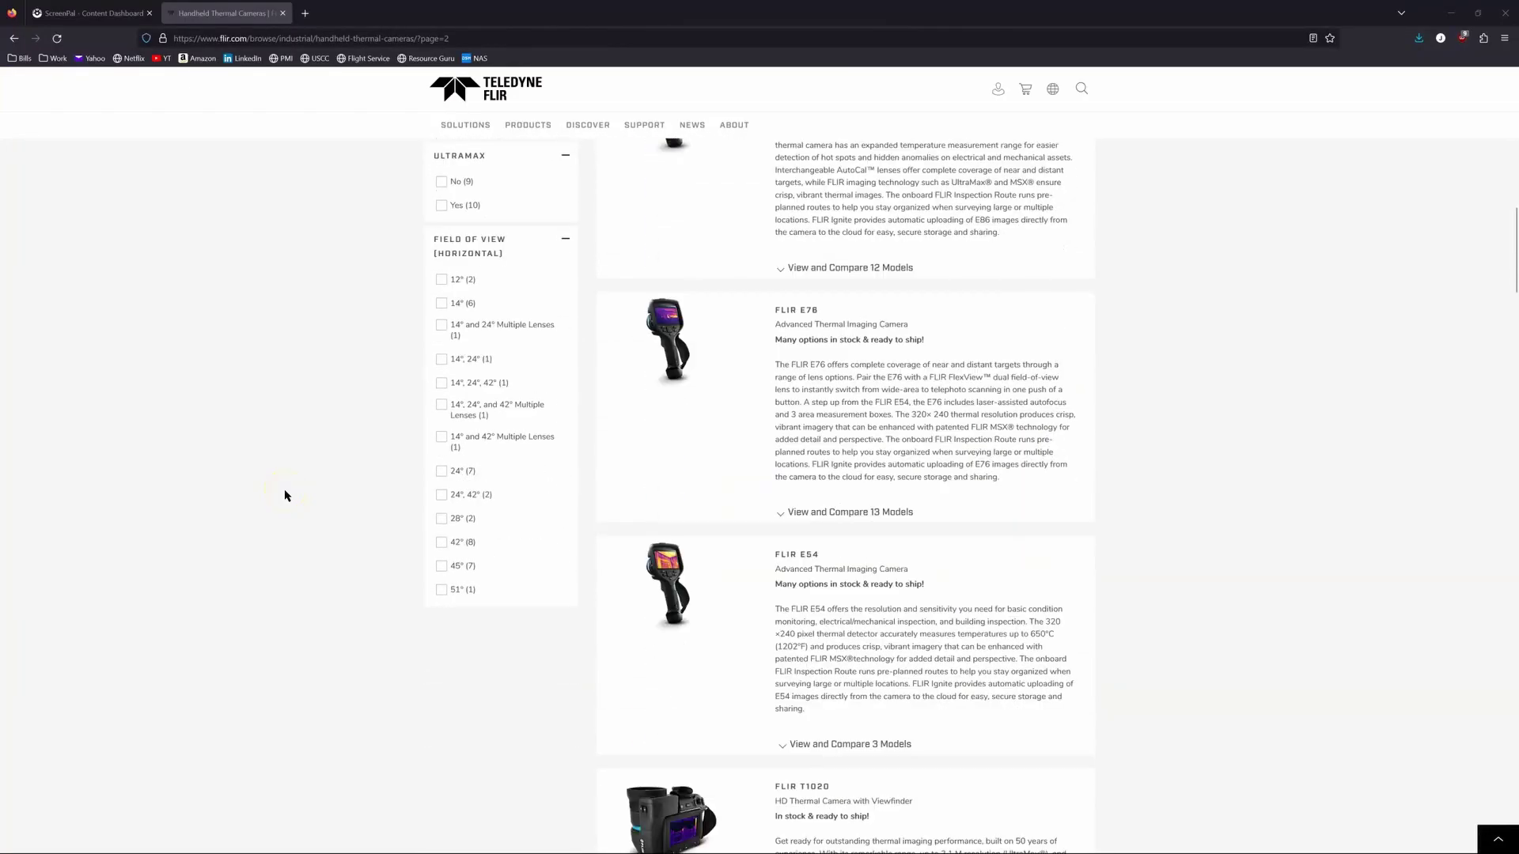
scroll(285, 495, "down", 10)
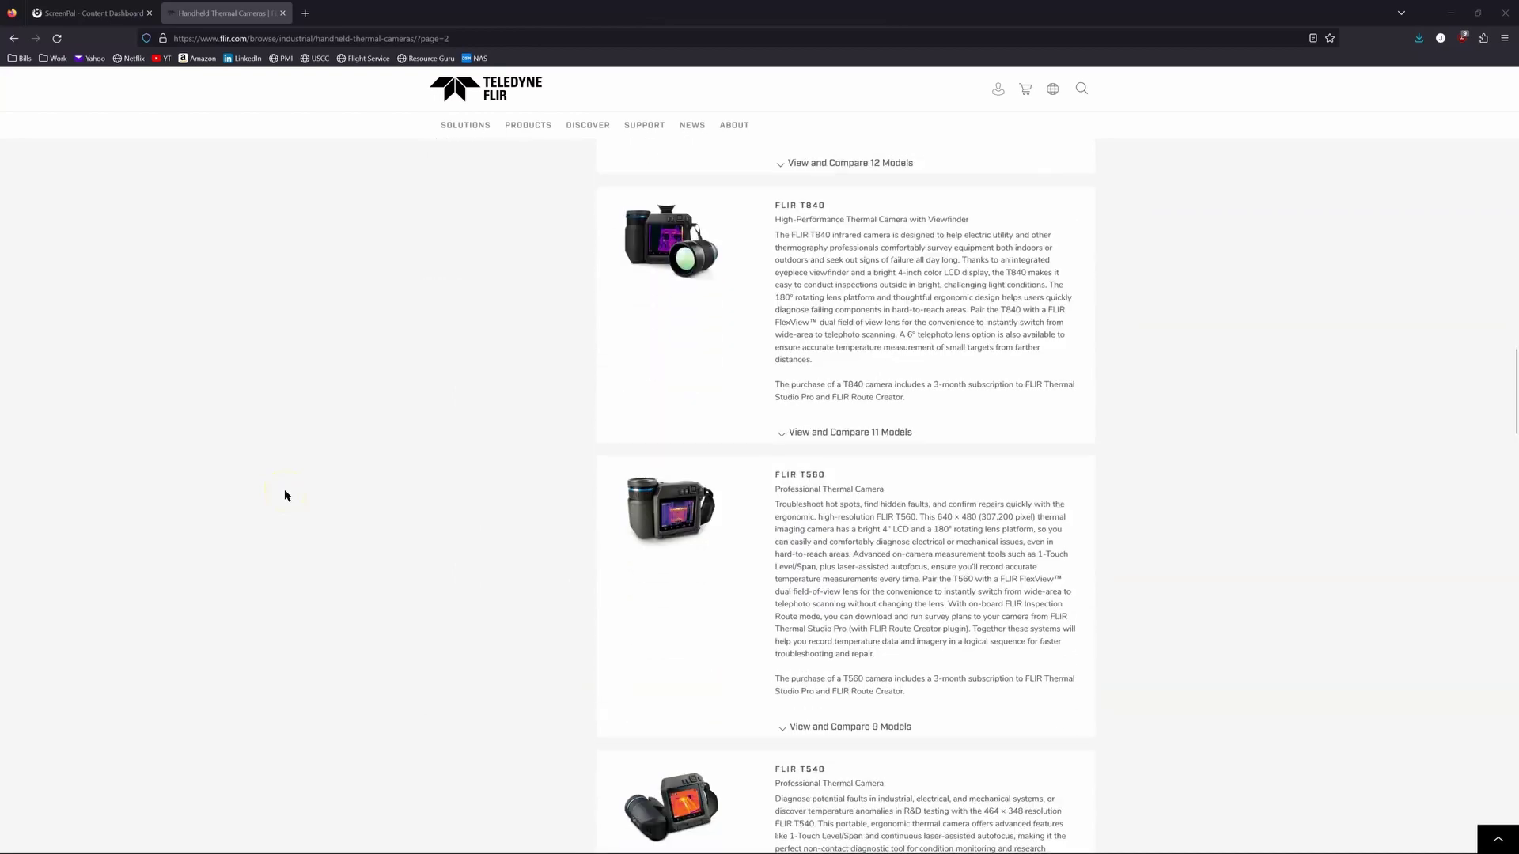
scroll(285, 496, "down", 10)
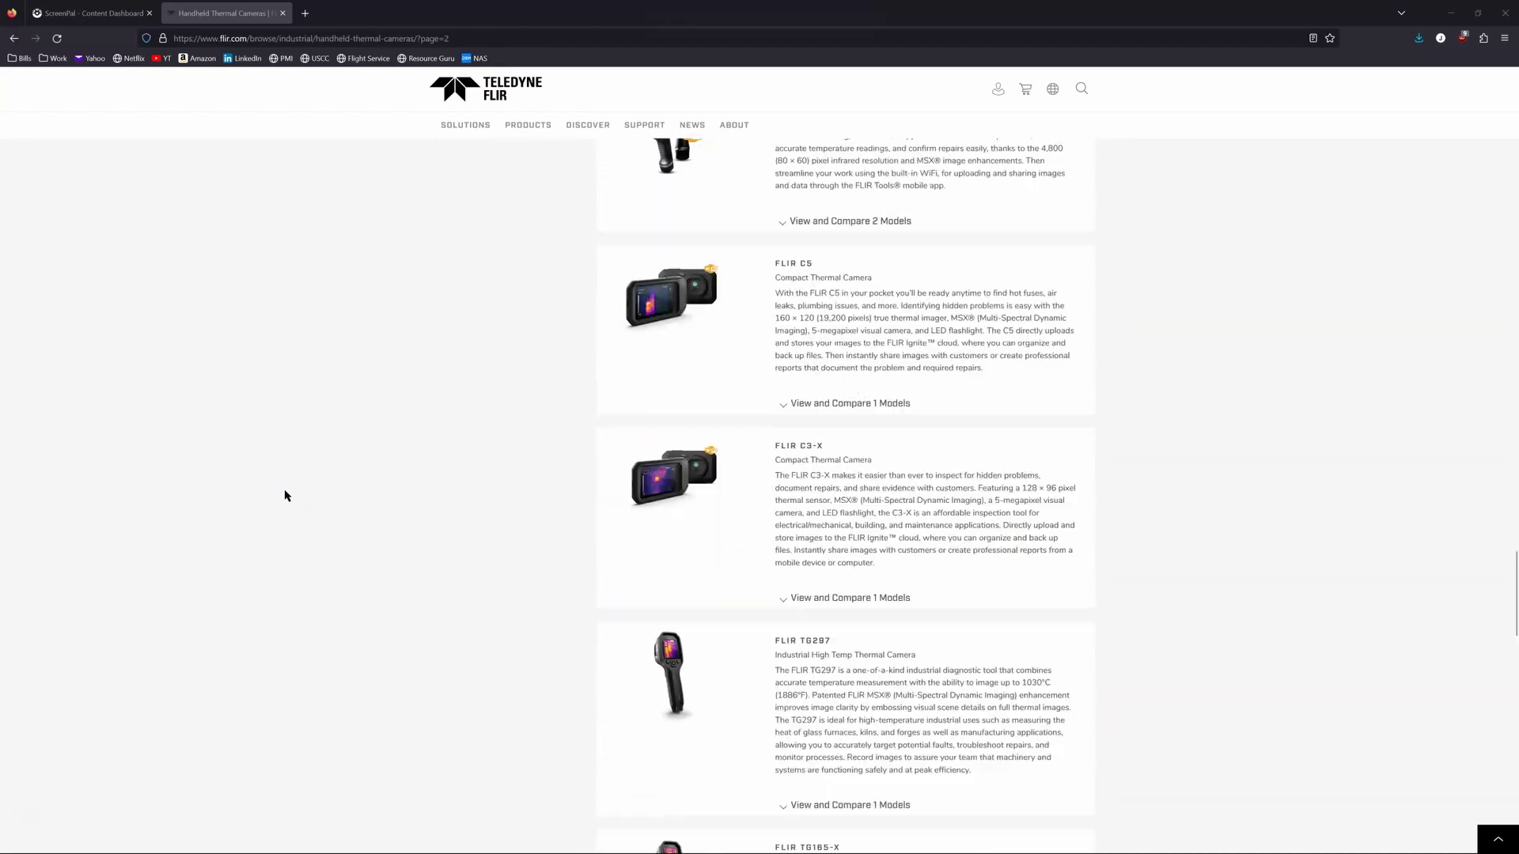
scroll(285, 496, "down", 10)
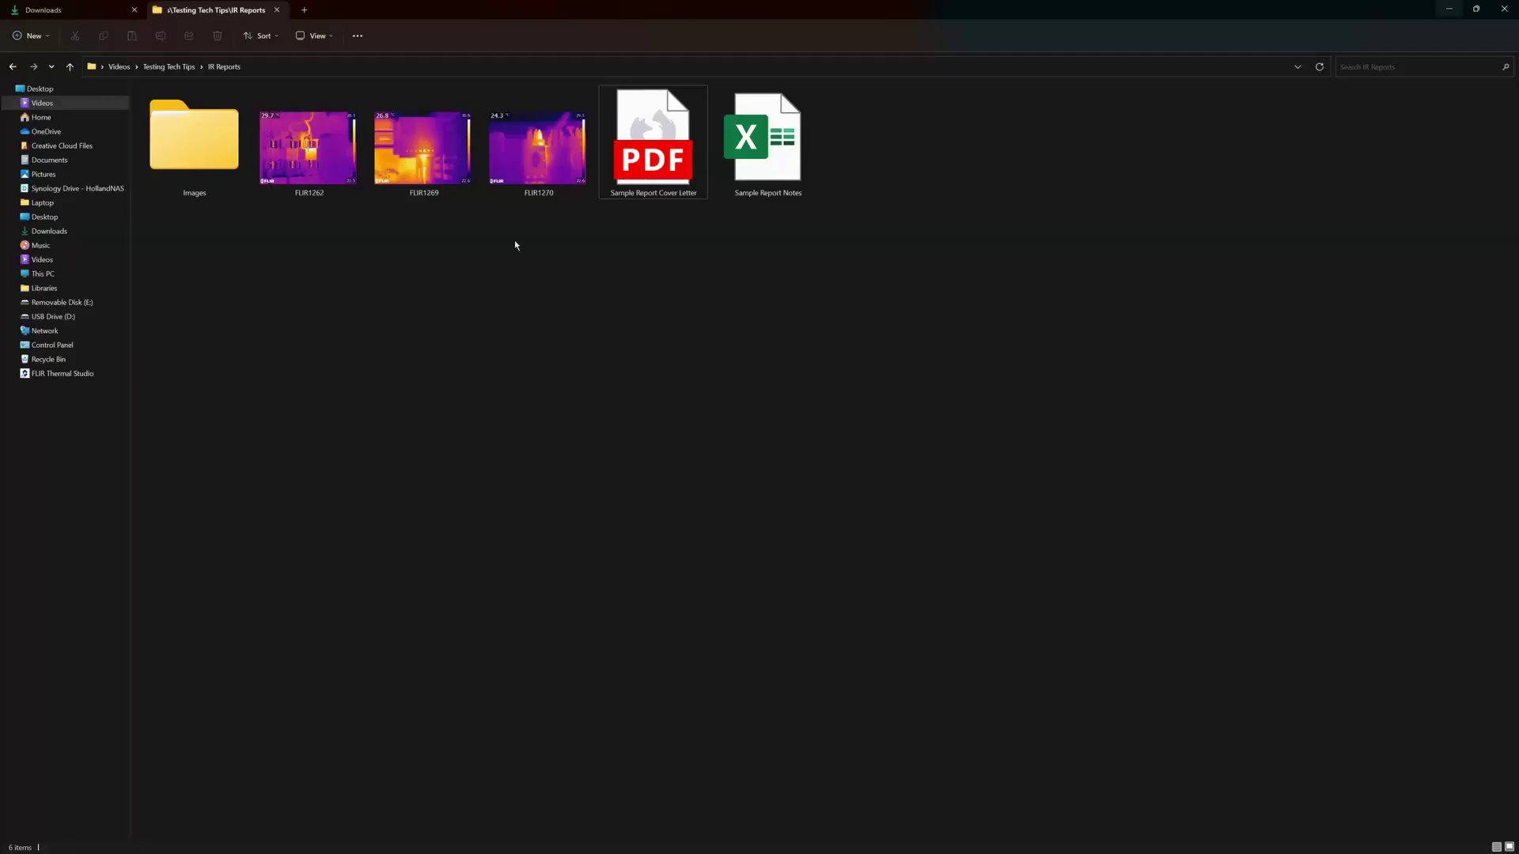
left_click(538, 345)
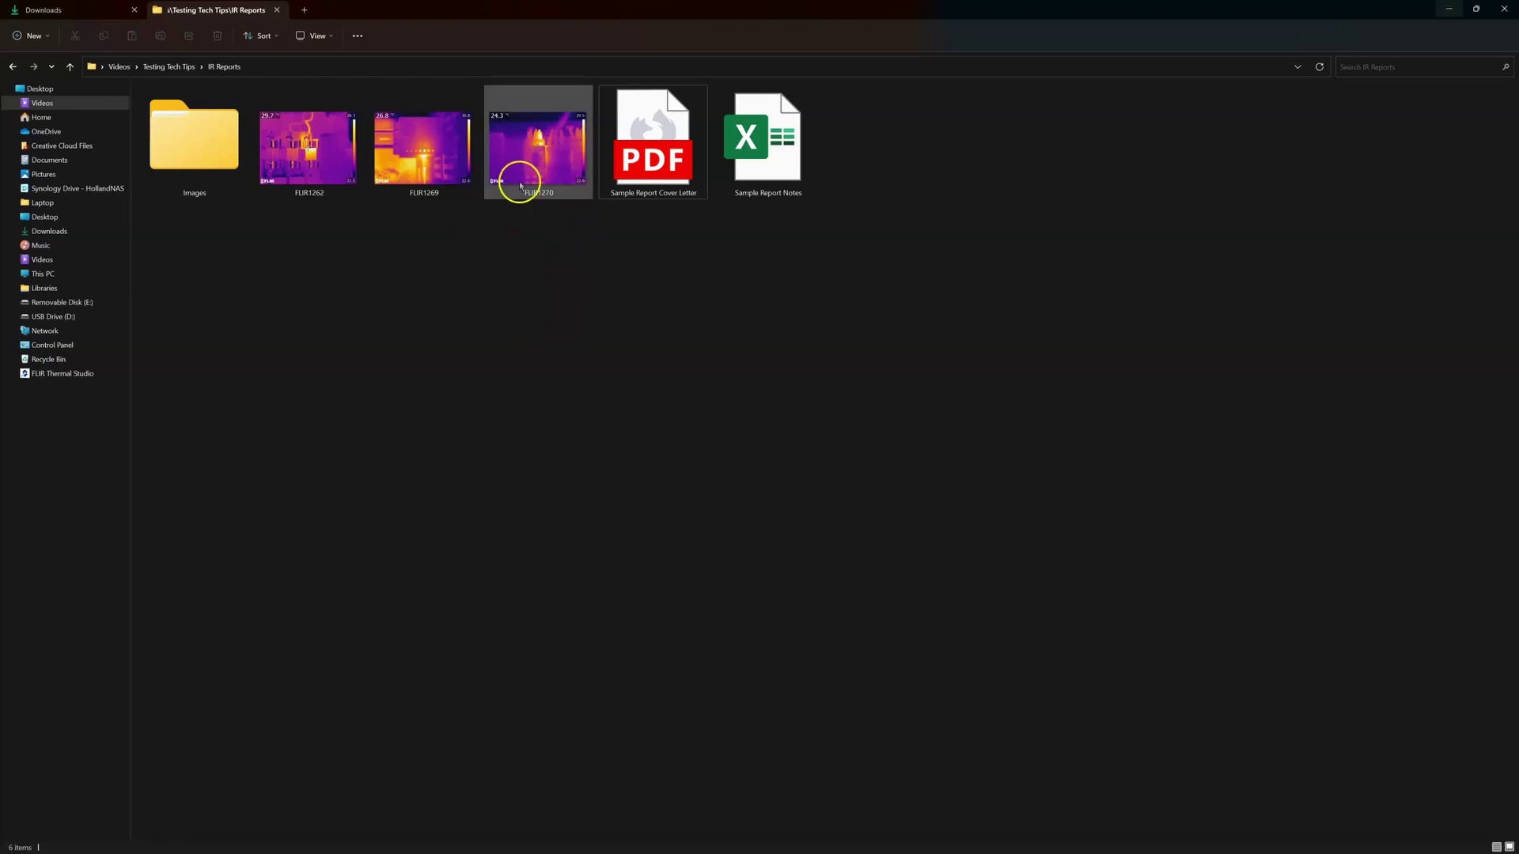
left_click(430, 174)
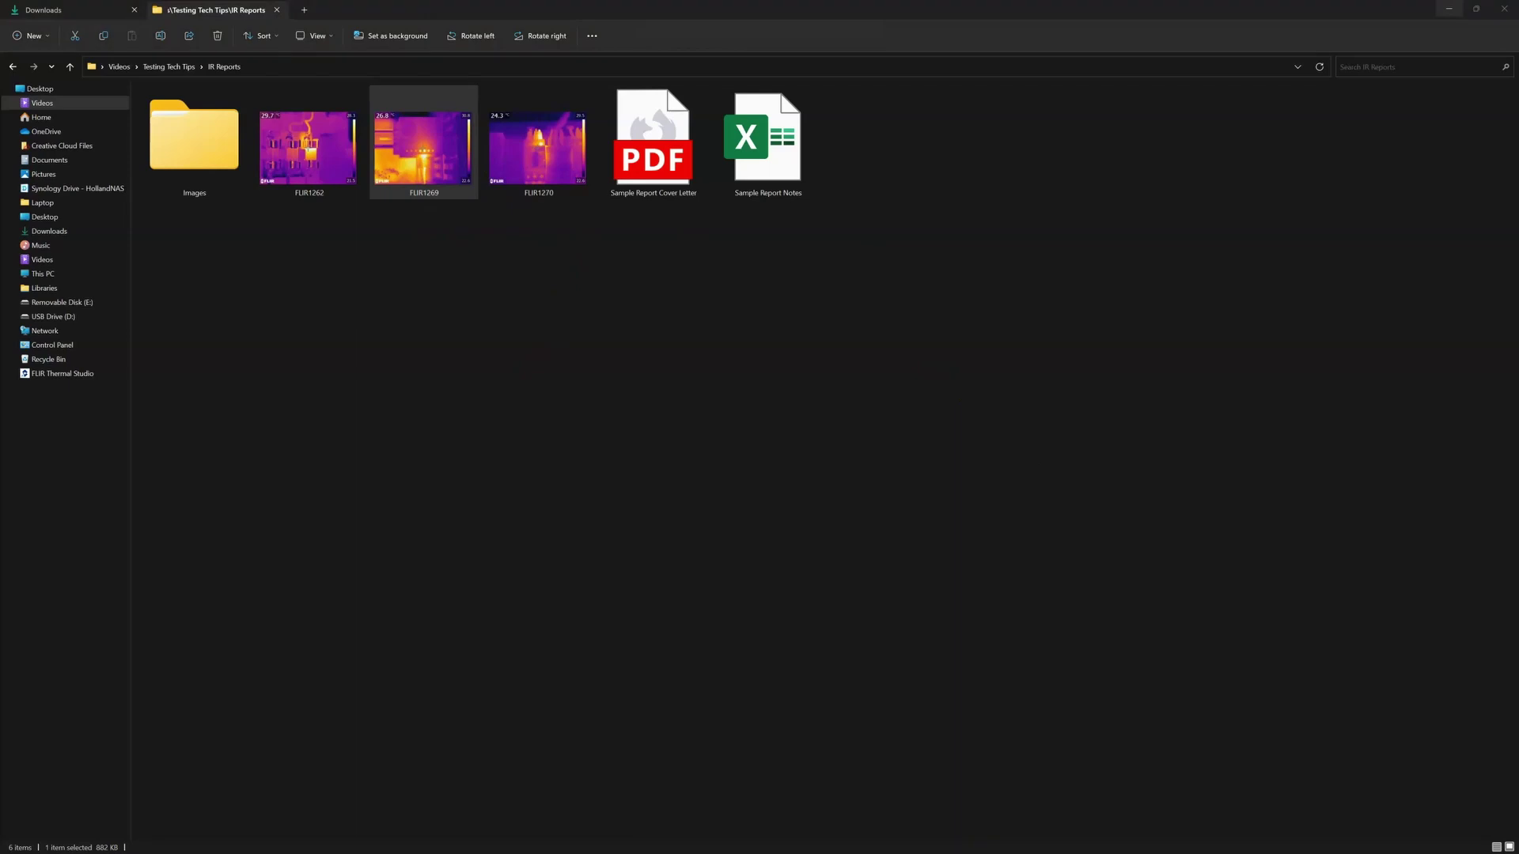
key("Return")
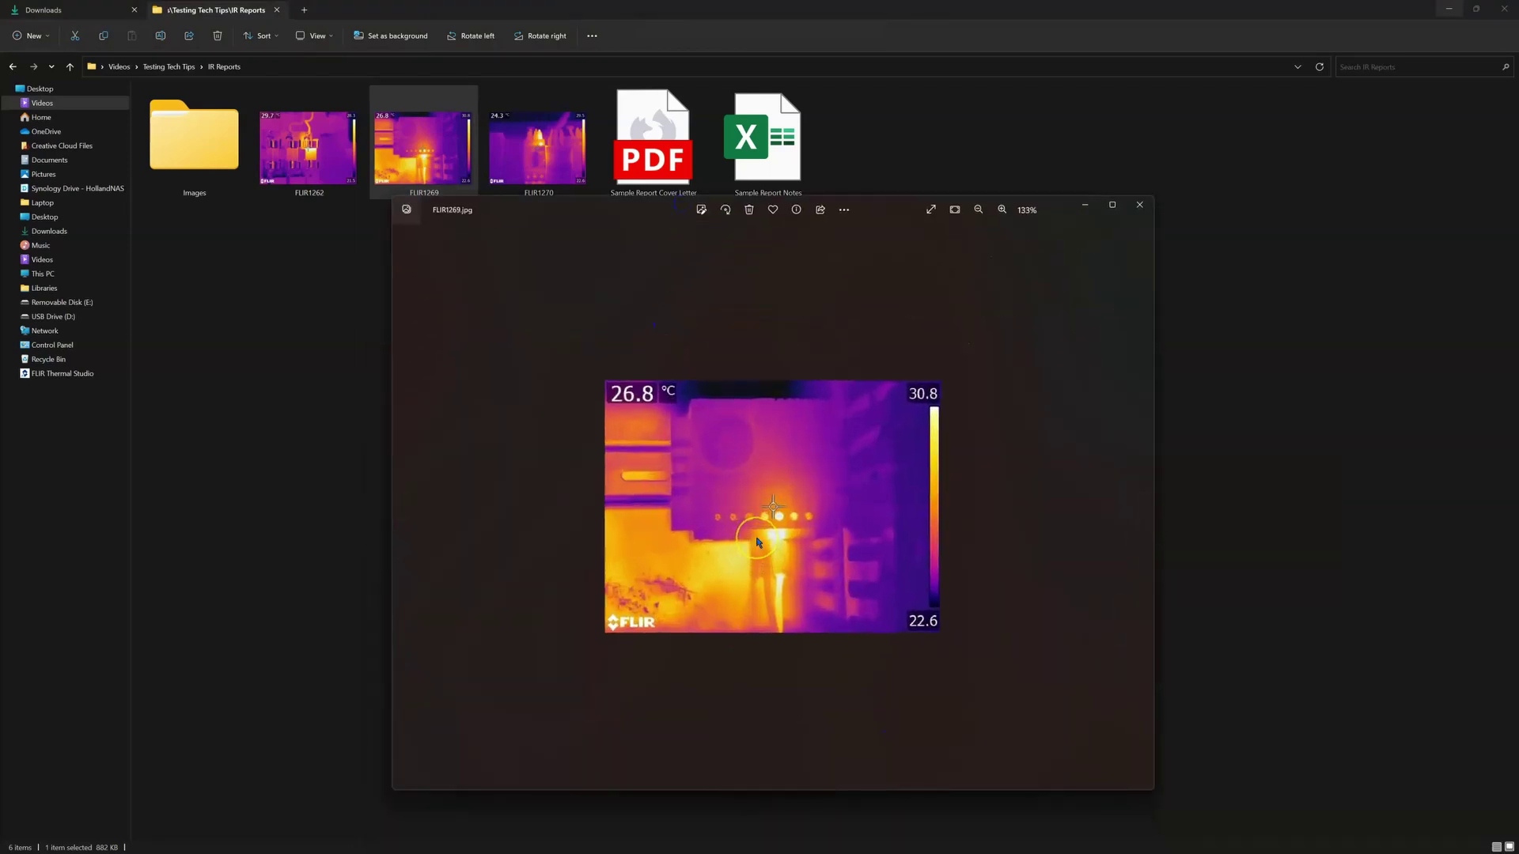
left_click(1142, 206)
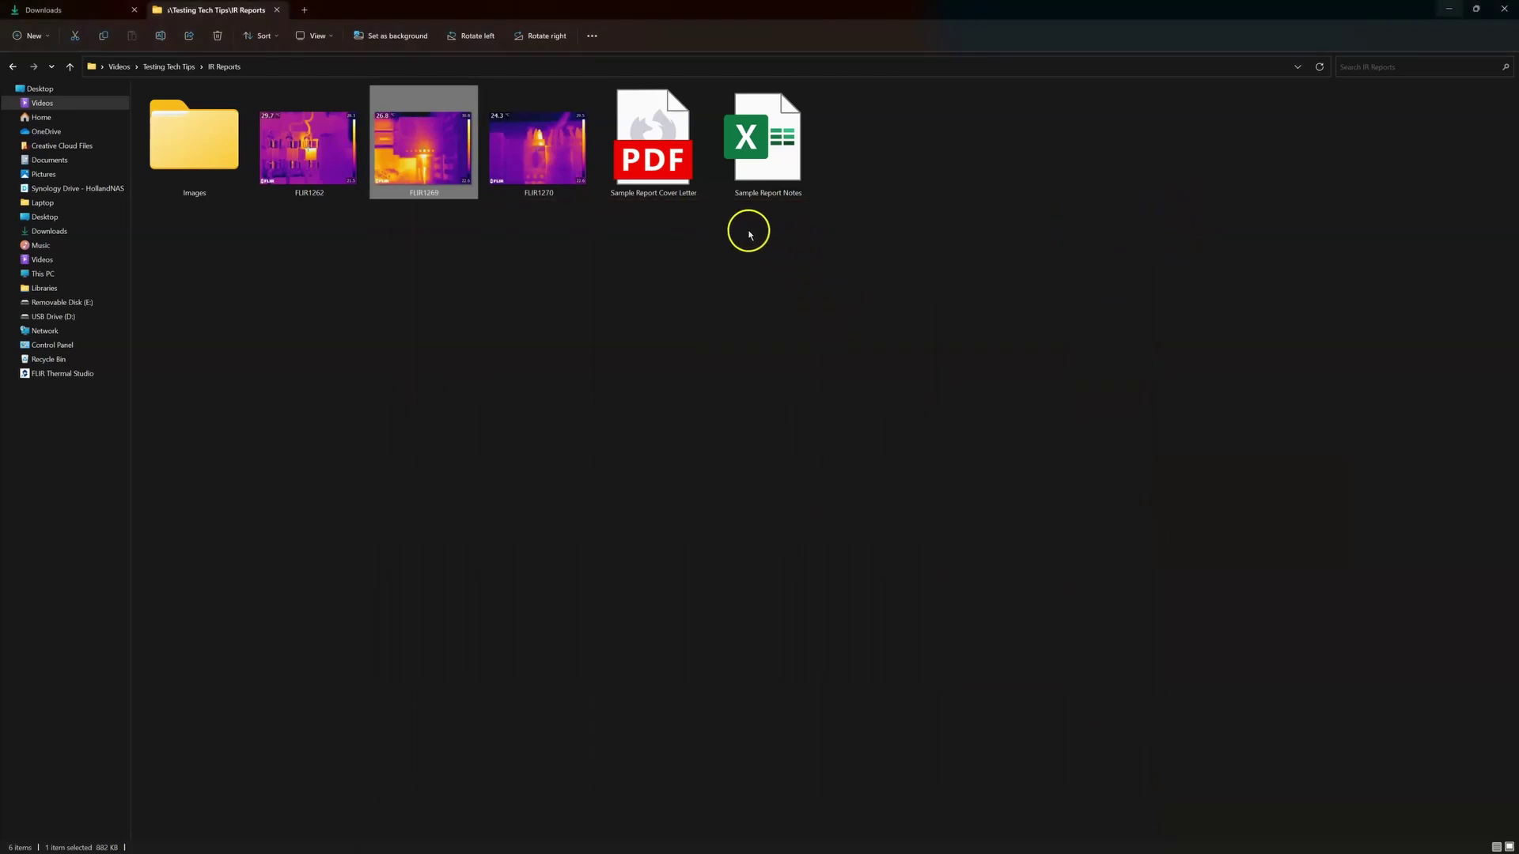
- Open the Sample Report Notes workbook and check the comment in cell F5
double_click(753, 170)
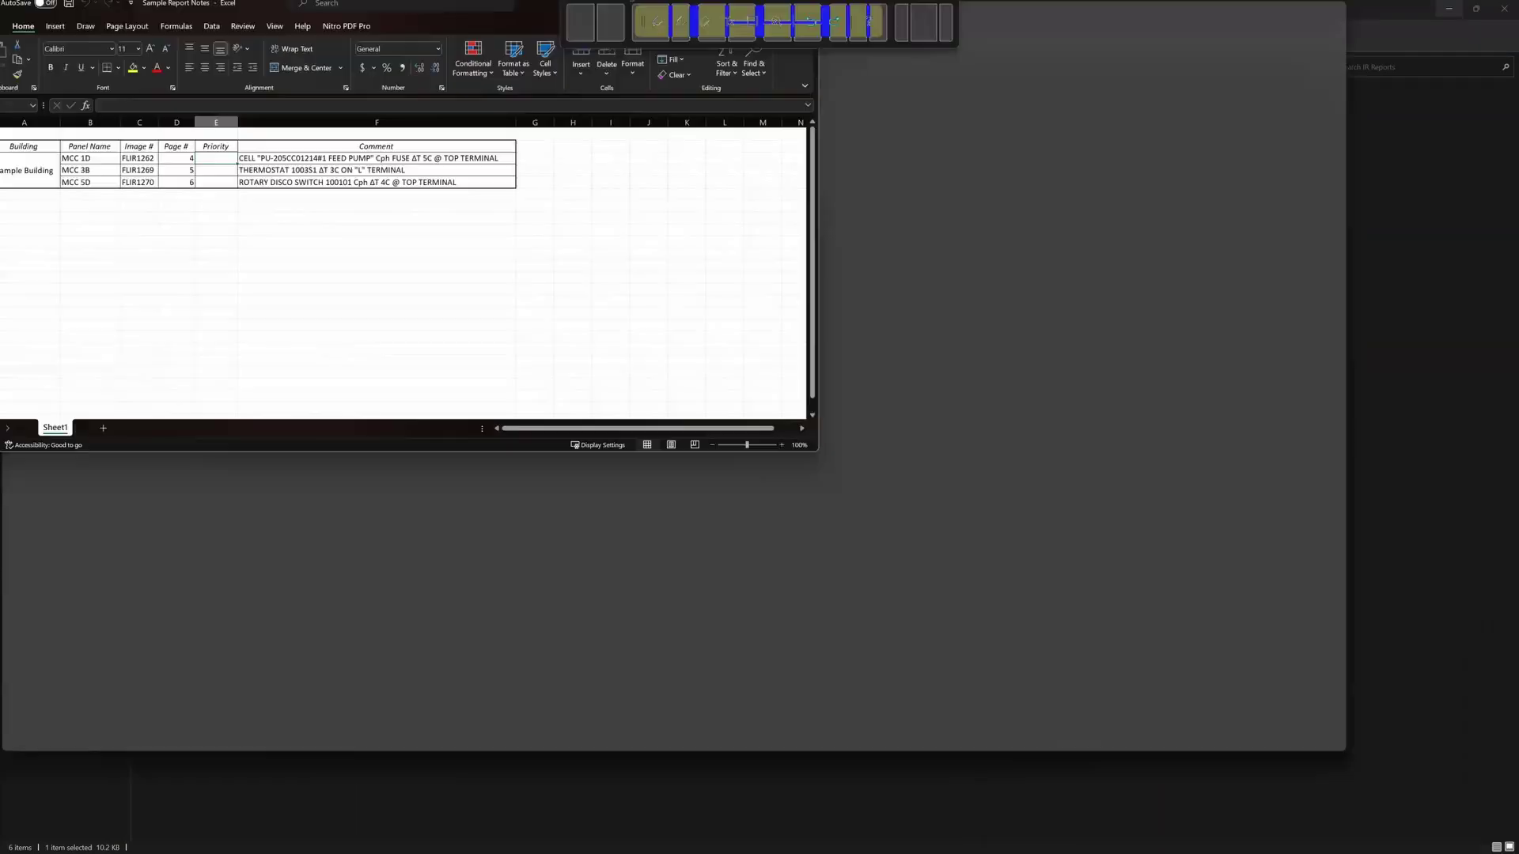
scroll(274, 250, "up", 6)
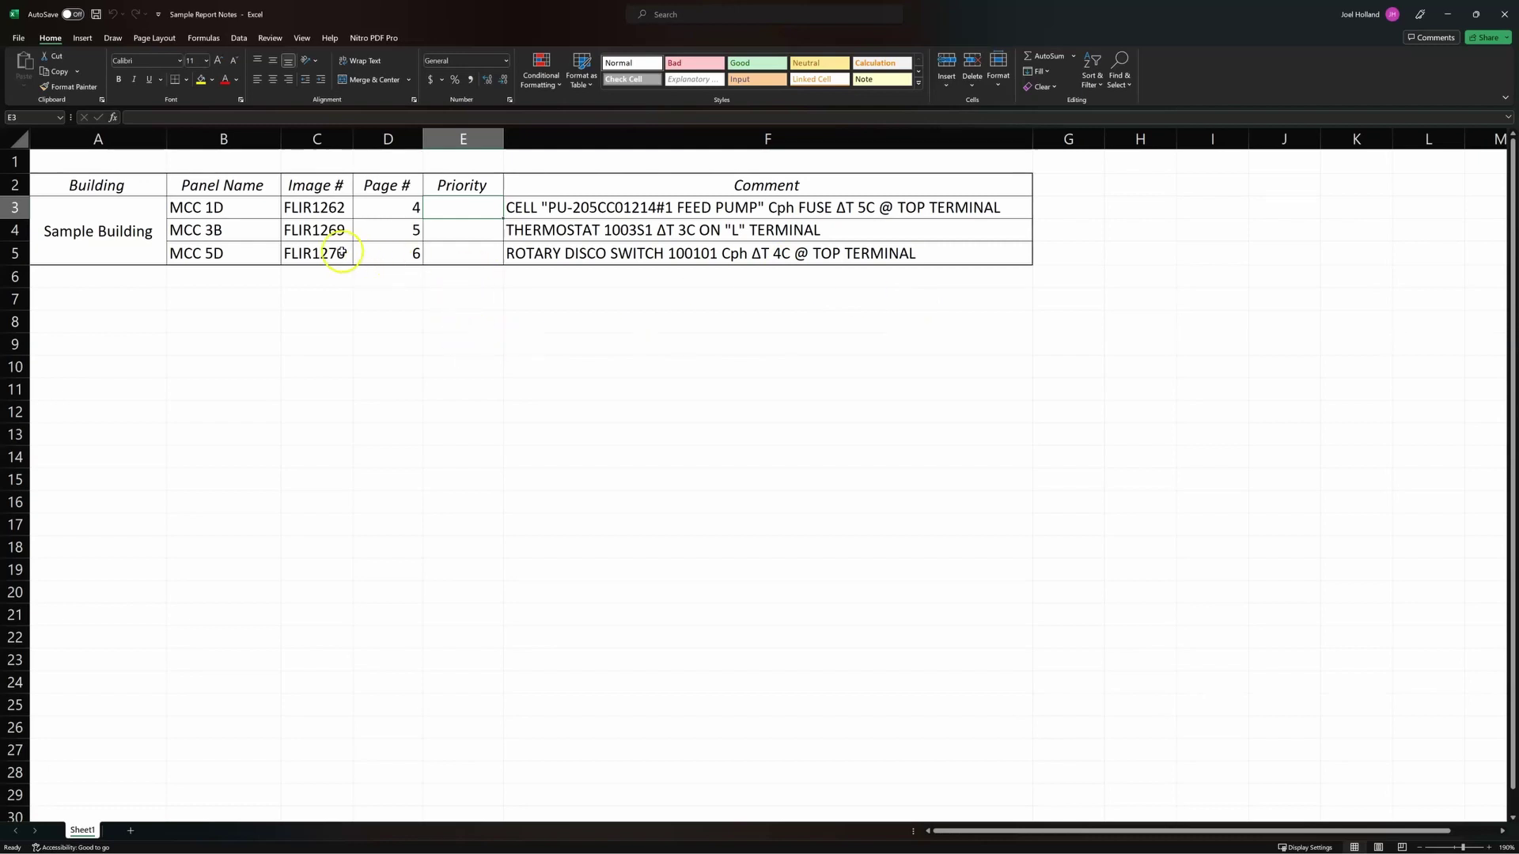
left_click(601, 267)
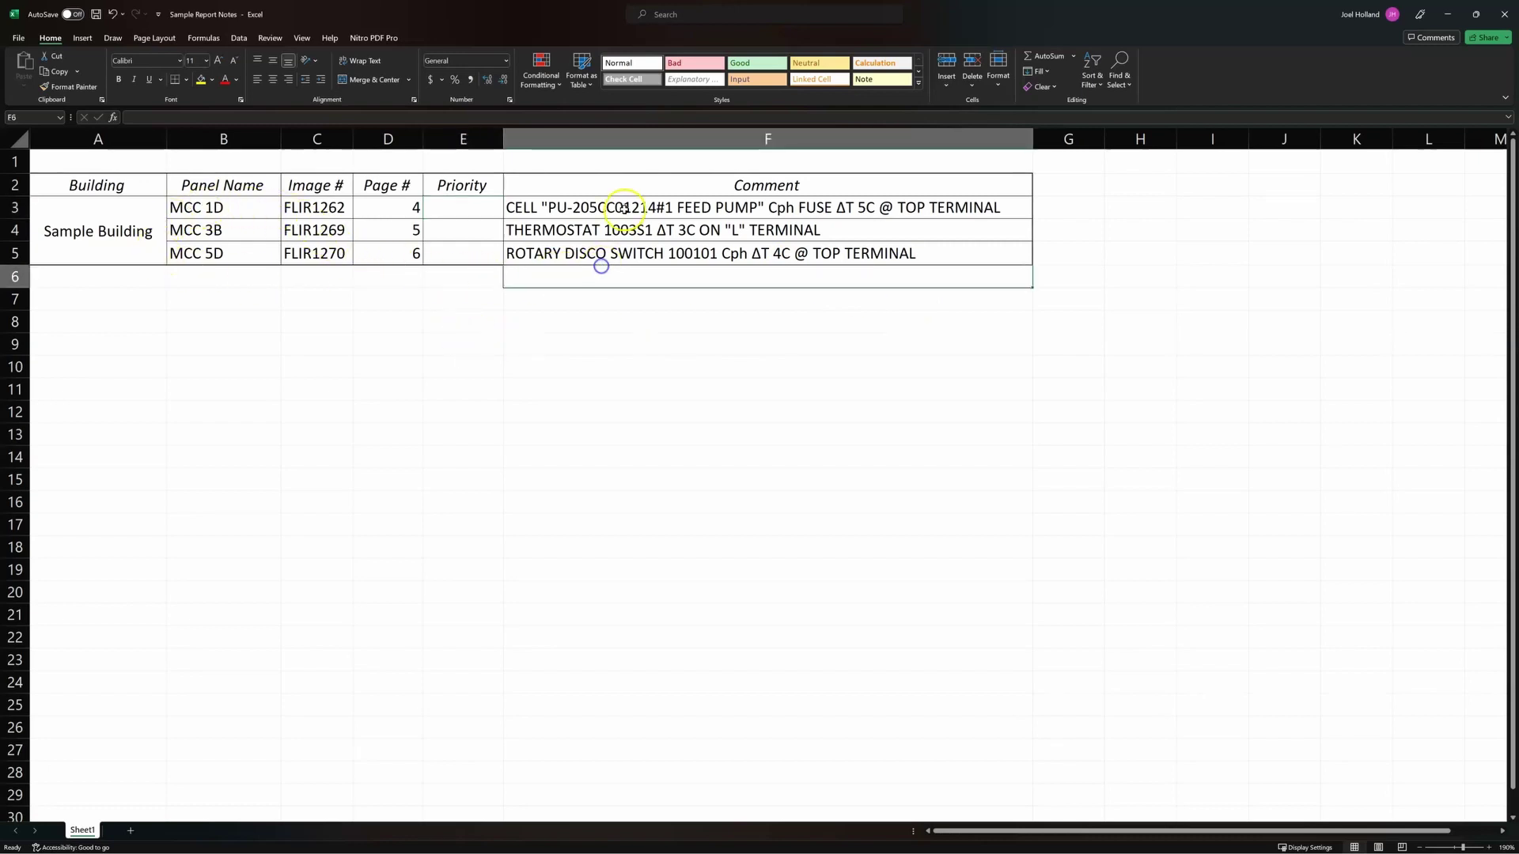
left_click(598, 259)
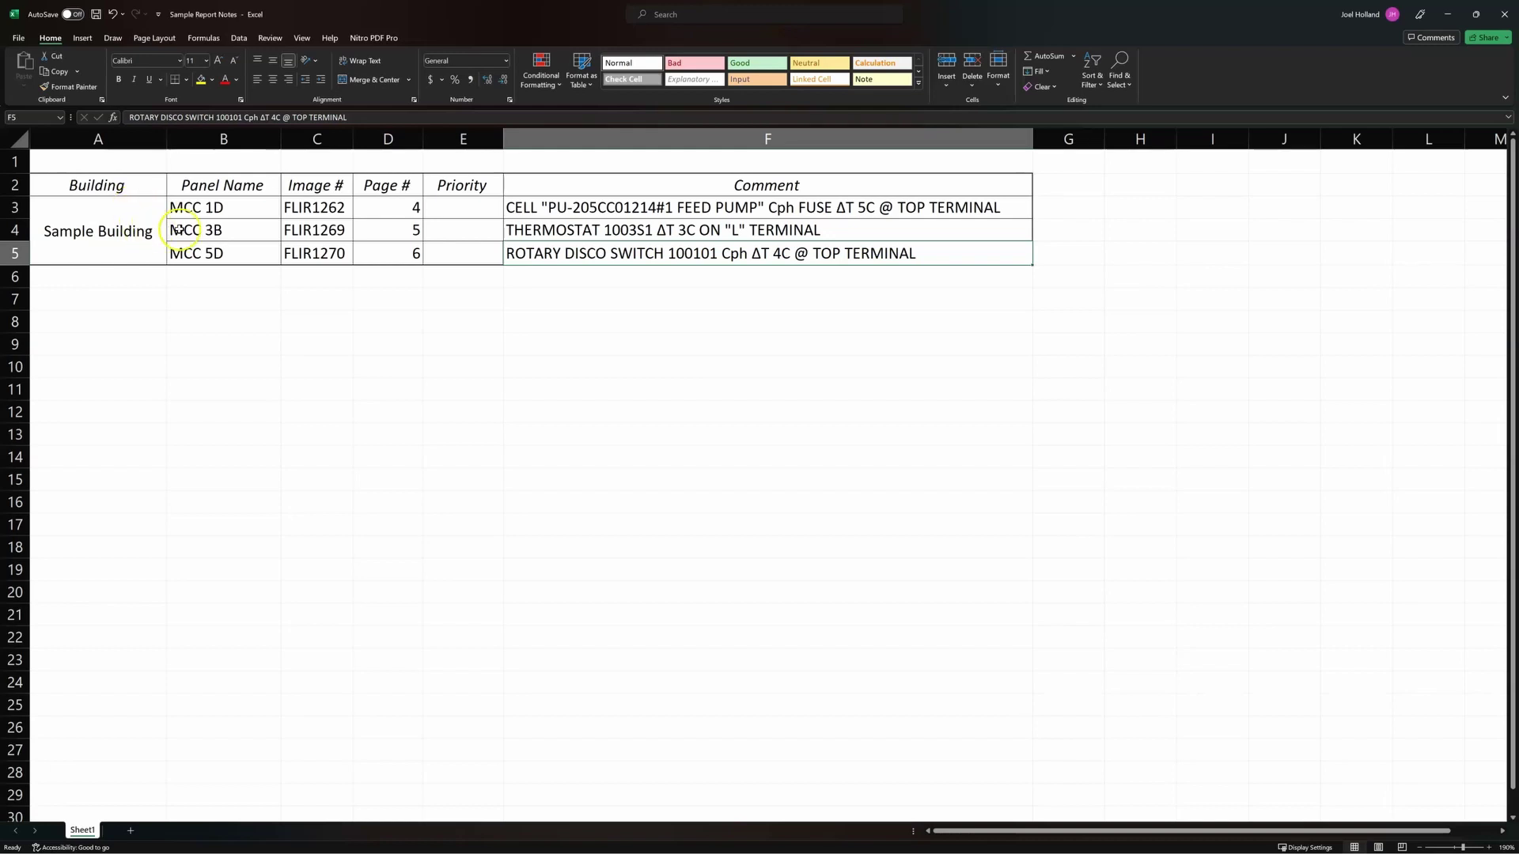
- Select panels MCC 1D–MCC 5D, images FLIR1262–FLIR1270 and the comment cells, then shrink the window
left_click(132, 217)
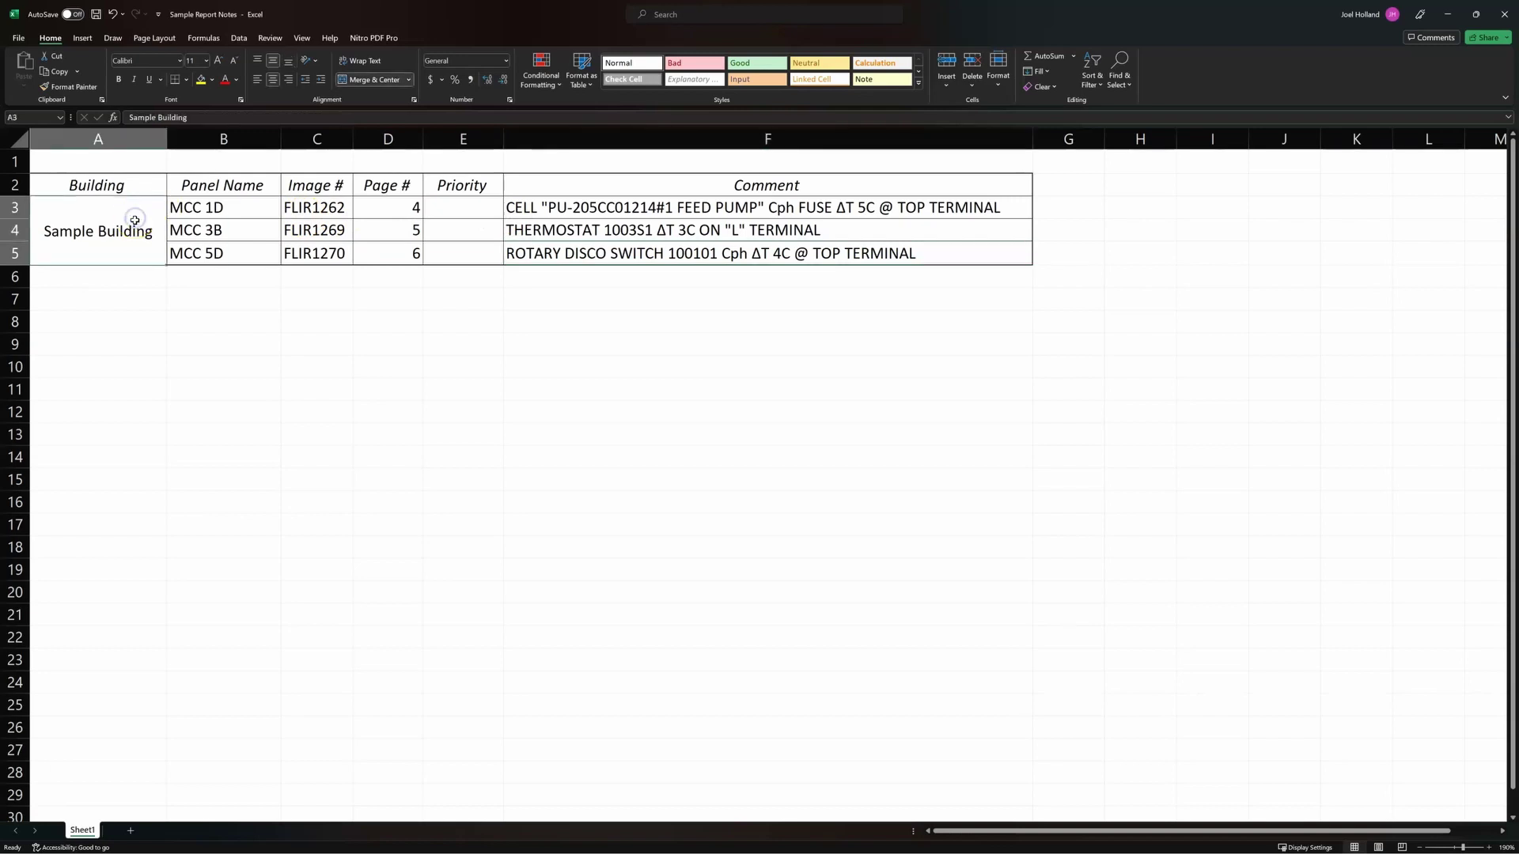
left_click_drag(223, 209, 236, 257)
left_click_drag(304, 207, 320, 250)
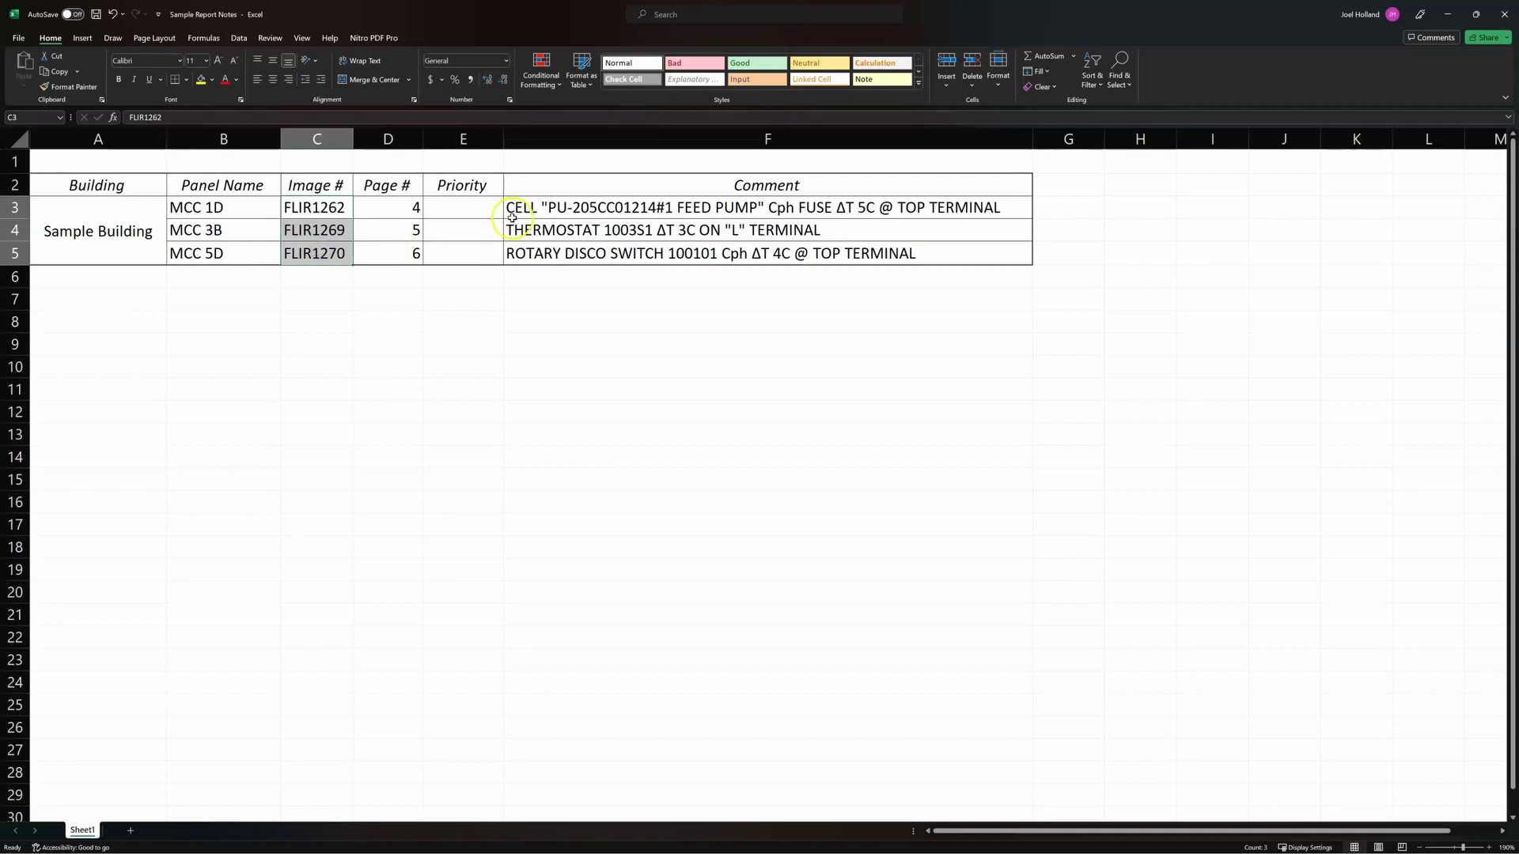
left_click_drag(518, 208, 543, 249)
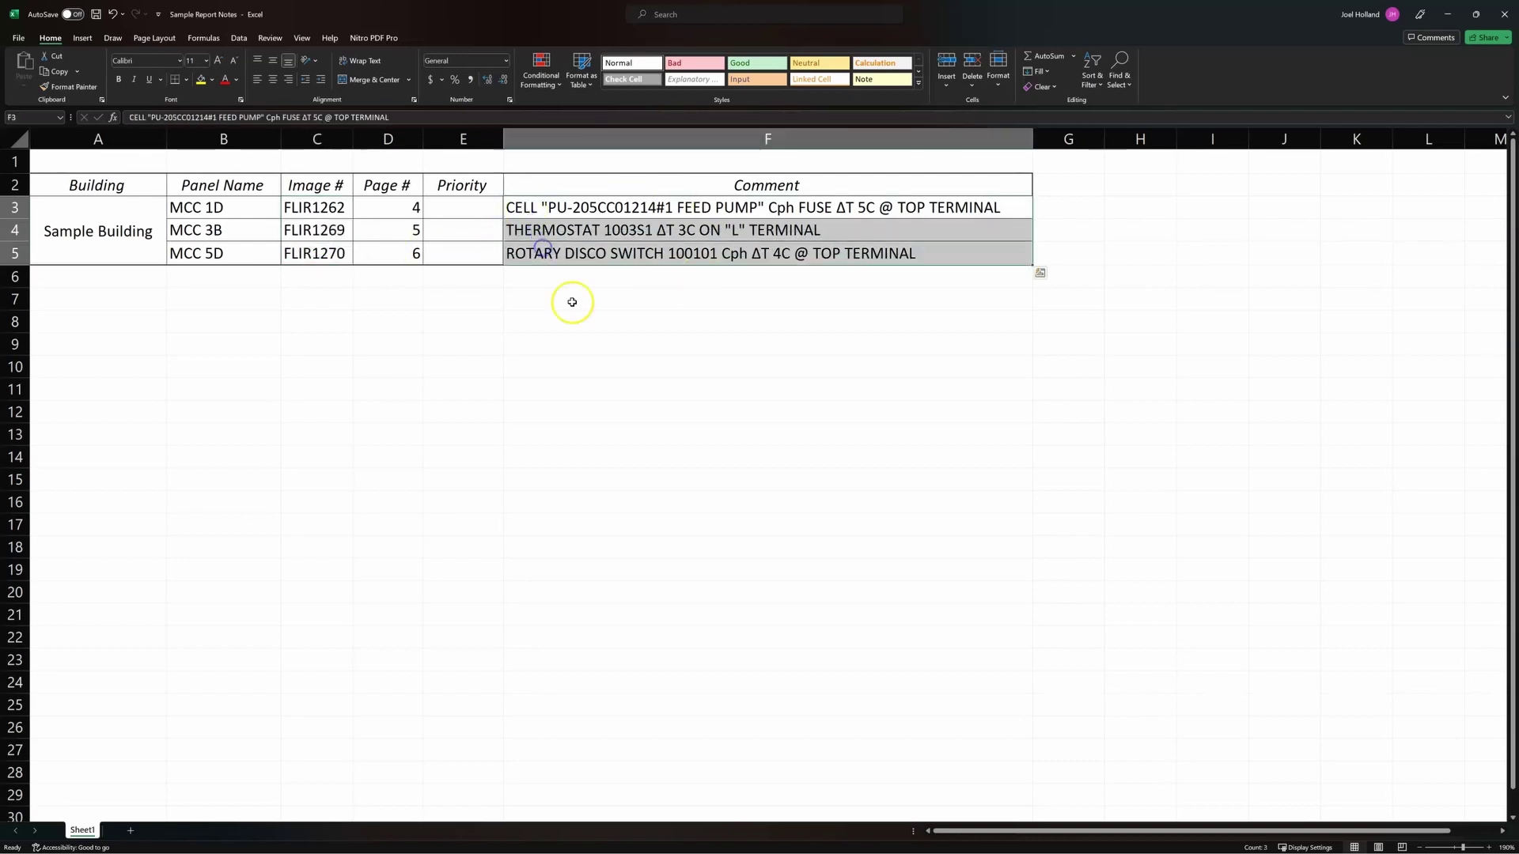
left_click(804, 282)
left_click_drag(1003, 13, 1034, 128)
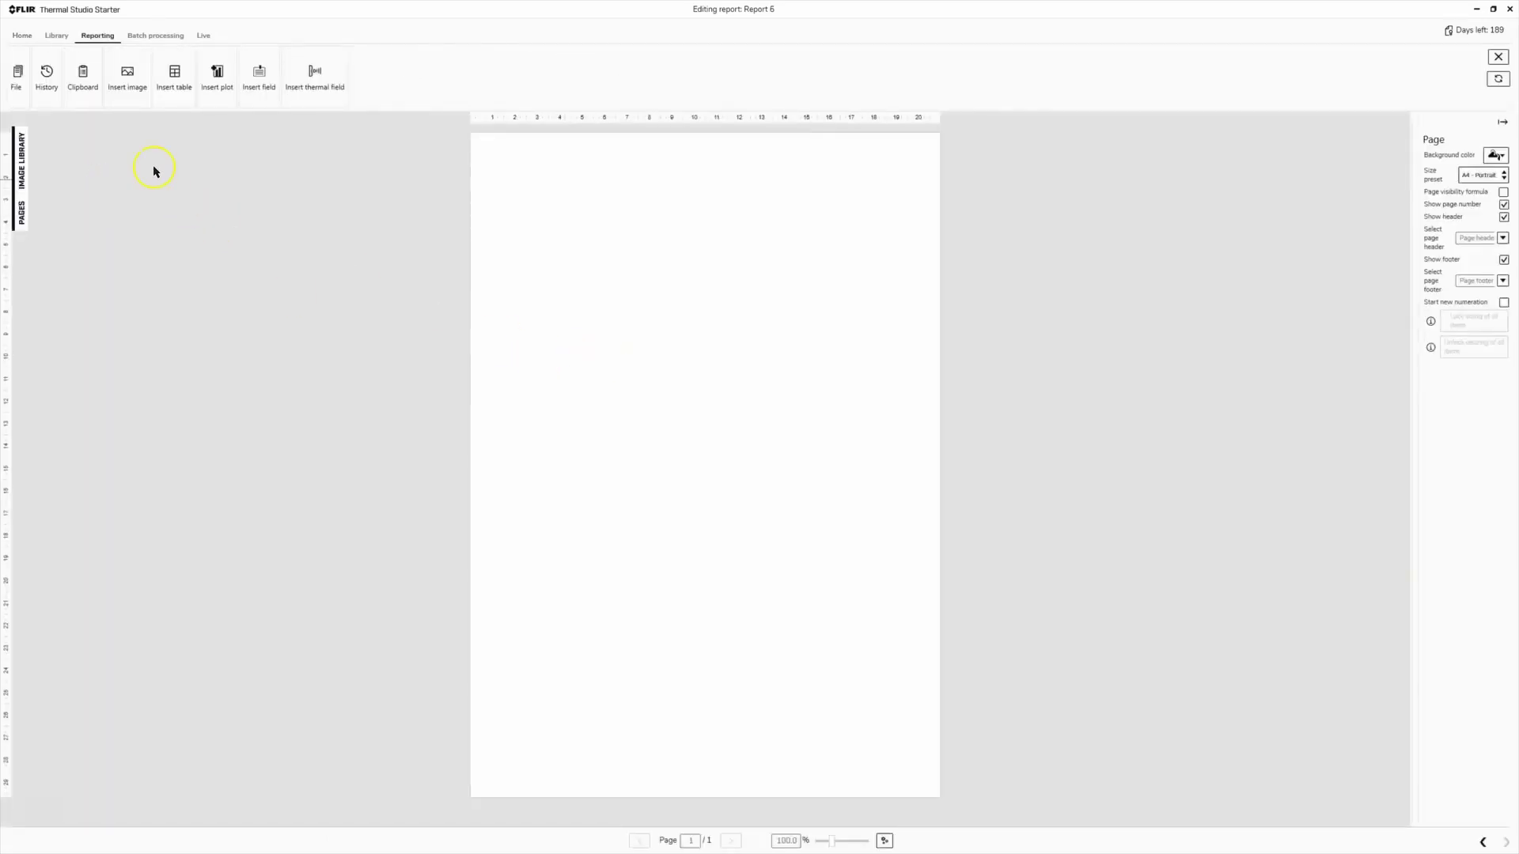
- Select the FLIR1269 and FLIR1270 thumbnails in the Library and send them to a new report
left_click(55, 36)
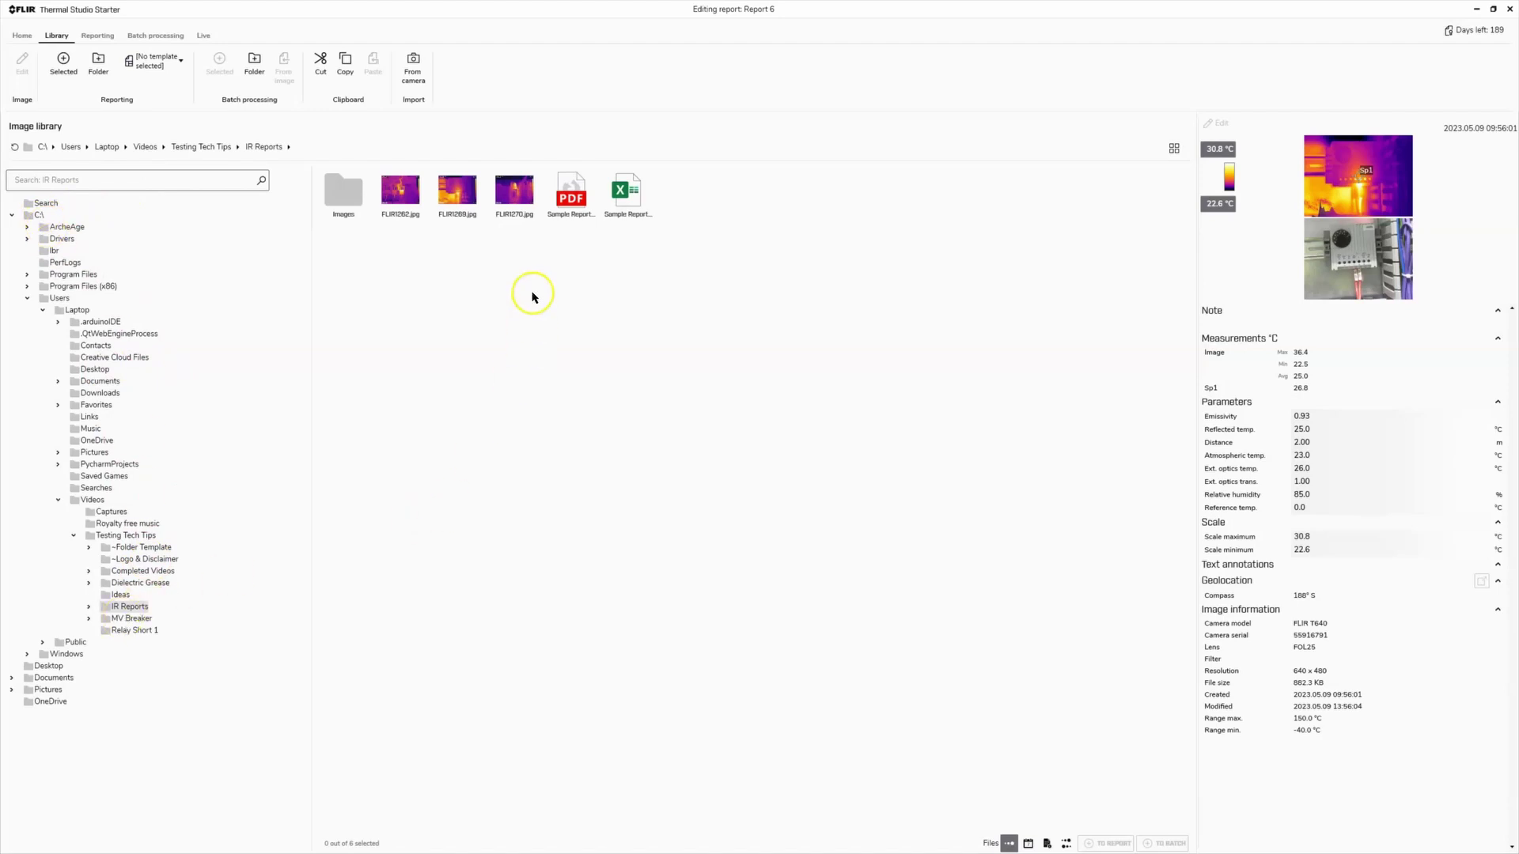
left_click_drag(533, 294, 415, 209)
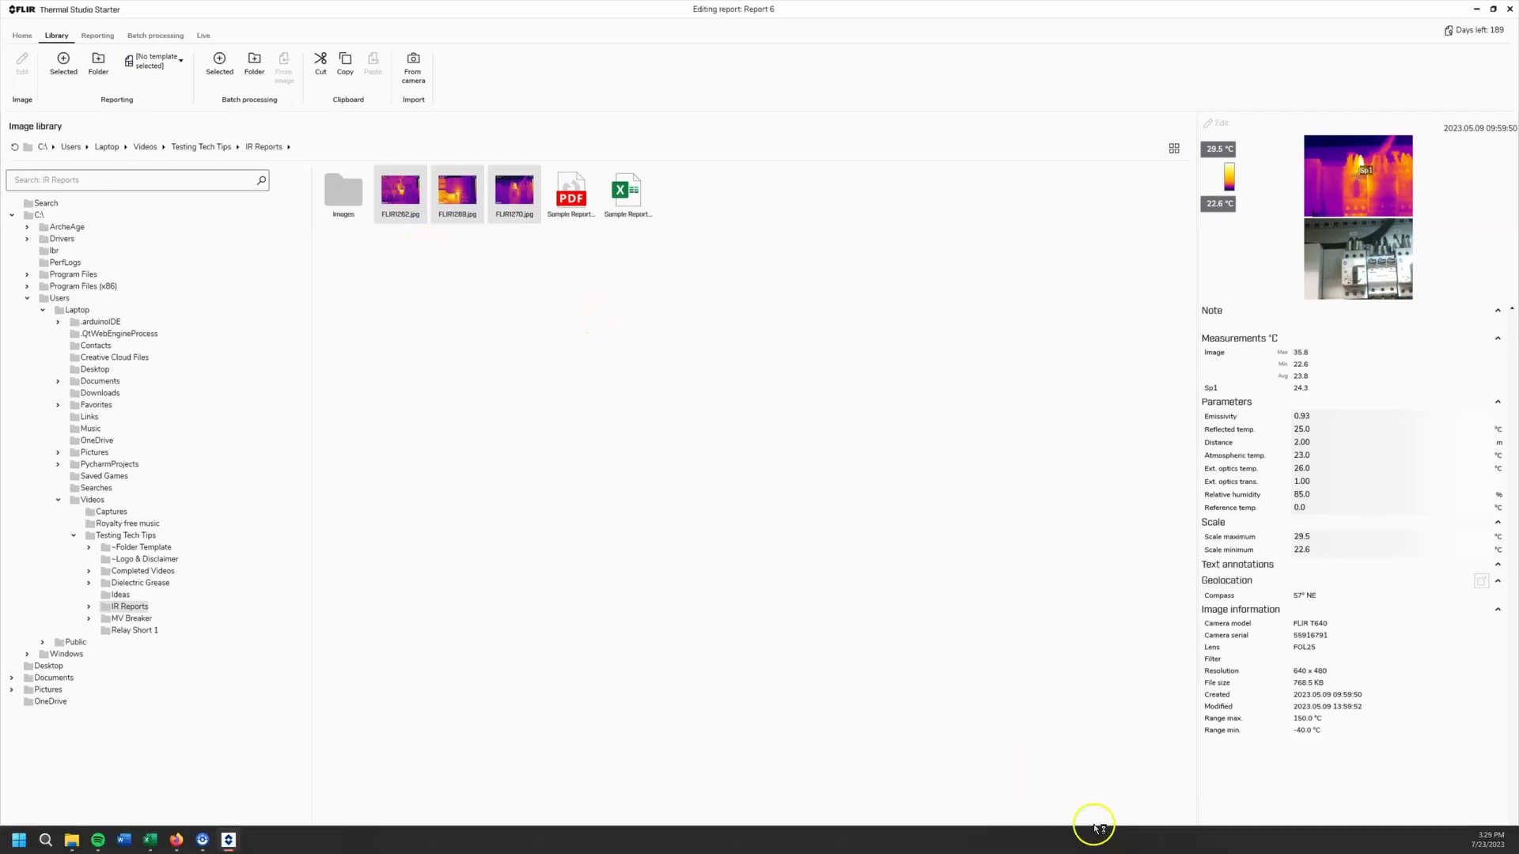
left_click(1105, 843)
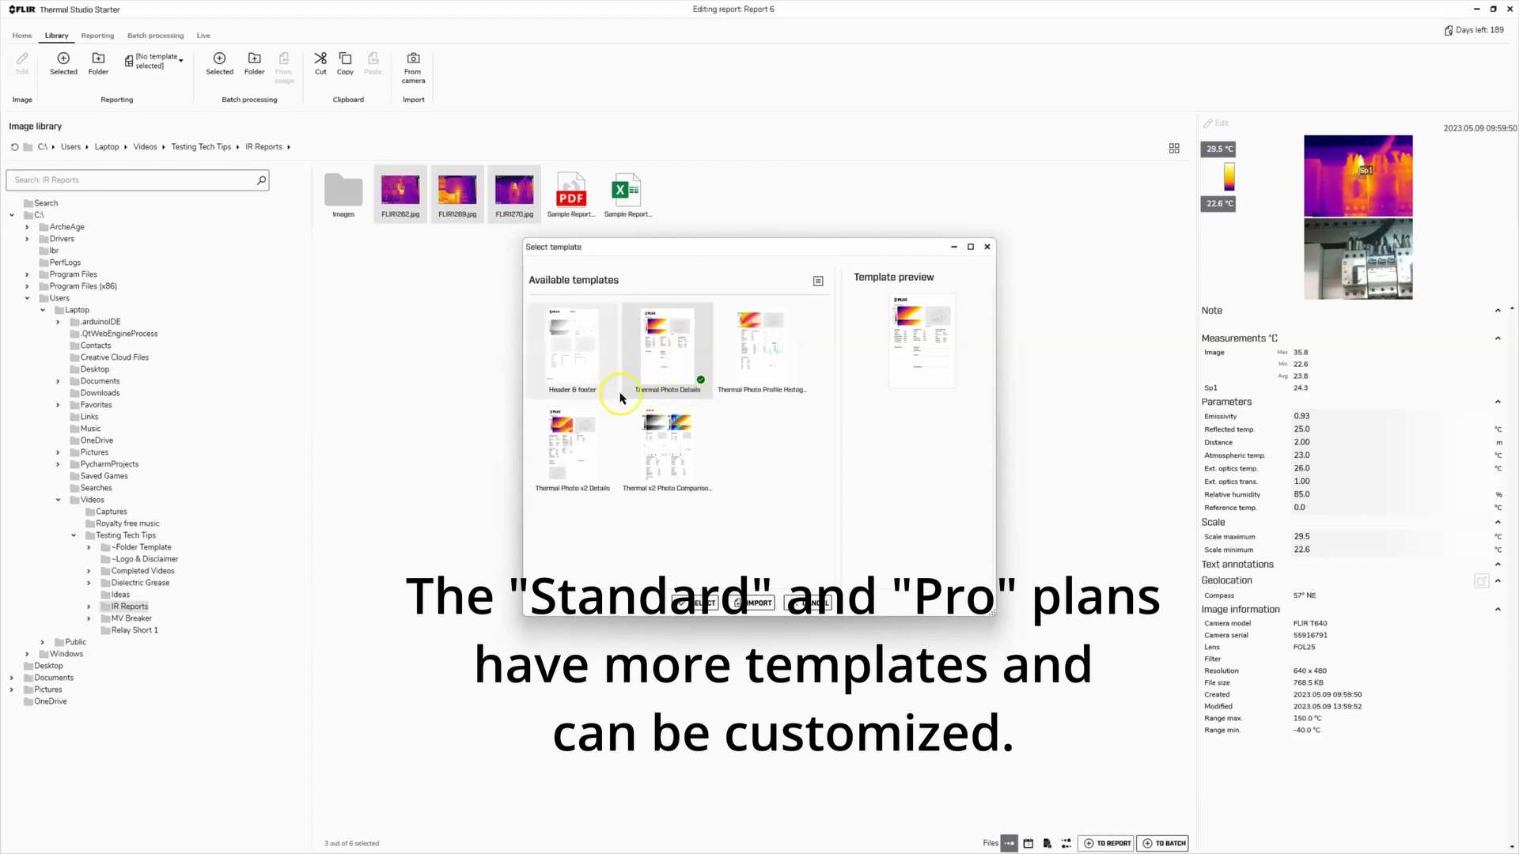
- Apply the Thermal Photo Details template to generate the four-page Report 6
left_click(764, 363)
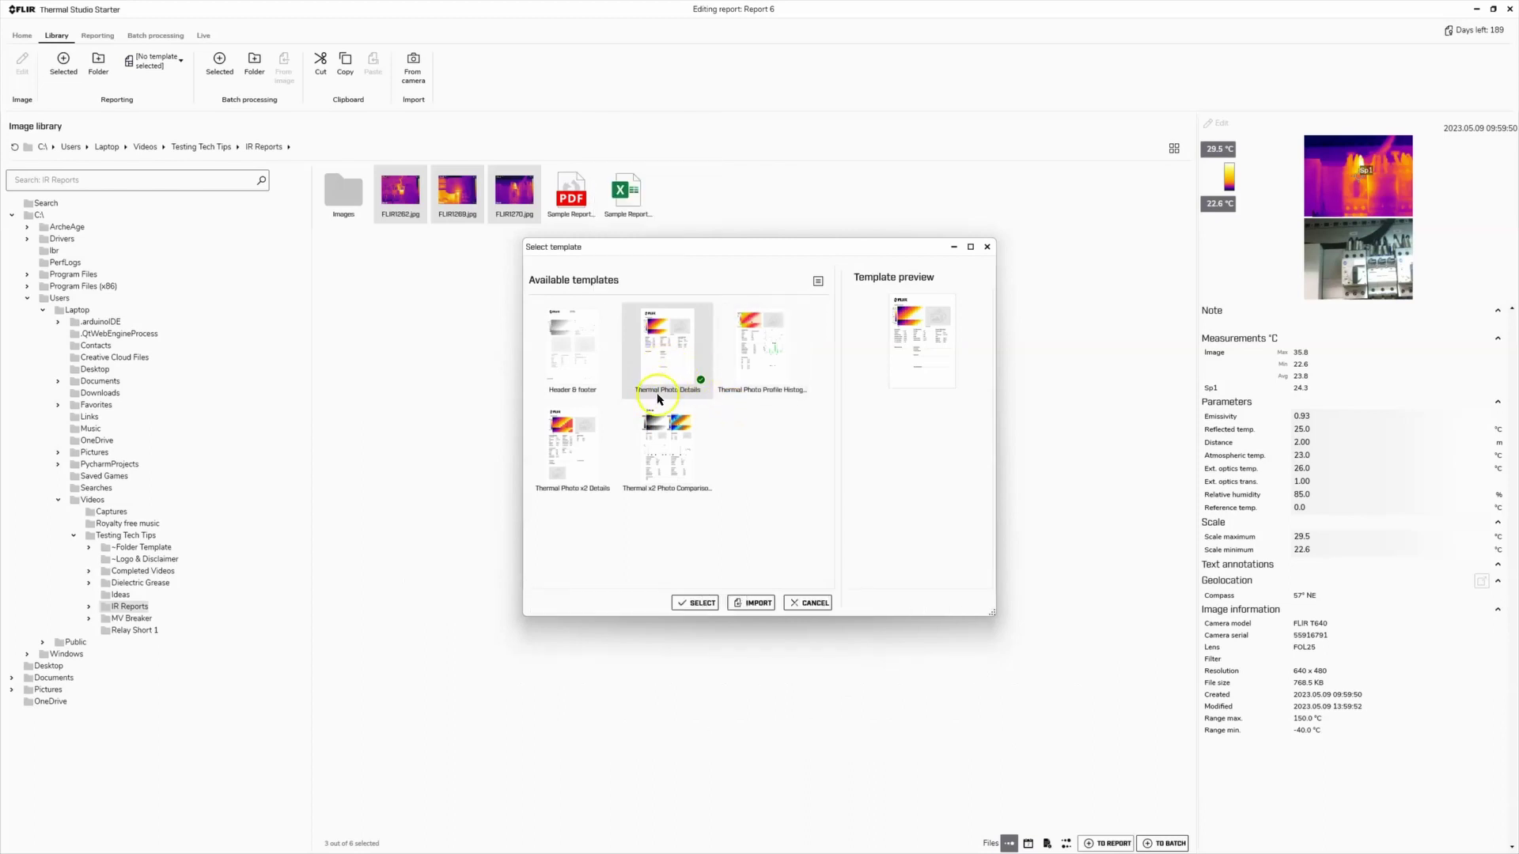
mouse_move(681, 396)
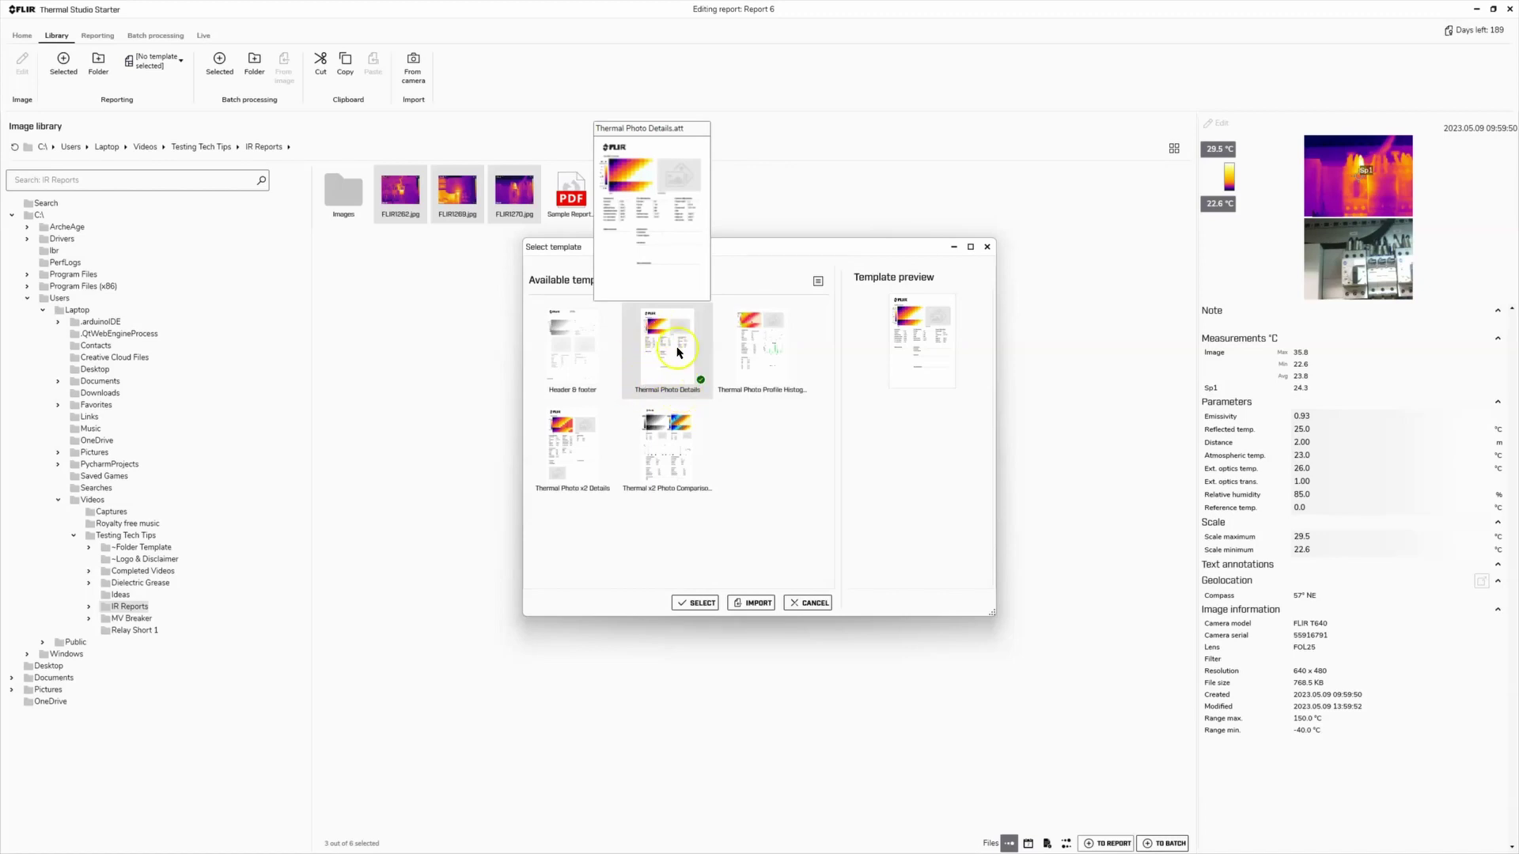
left_click(696, 602)
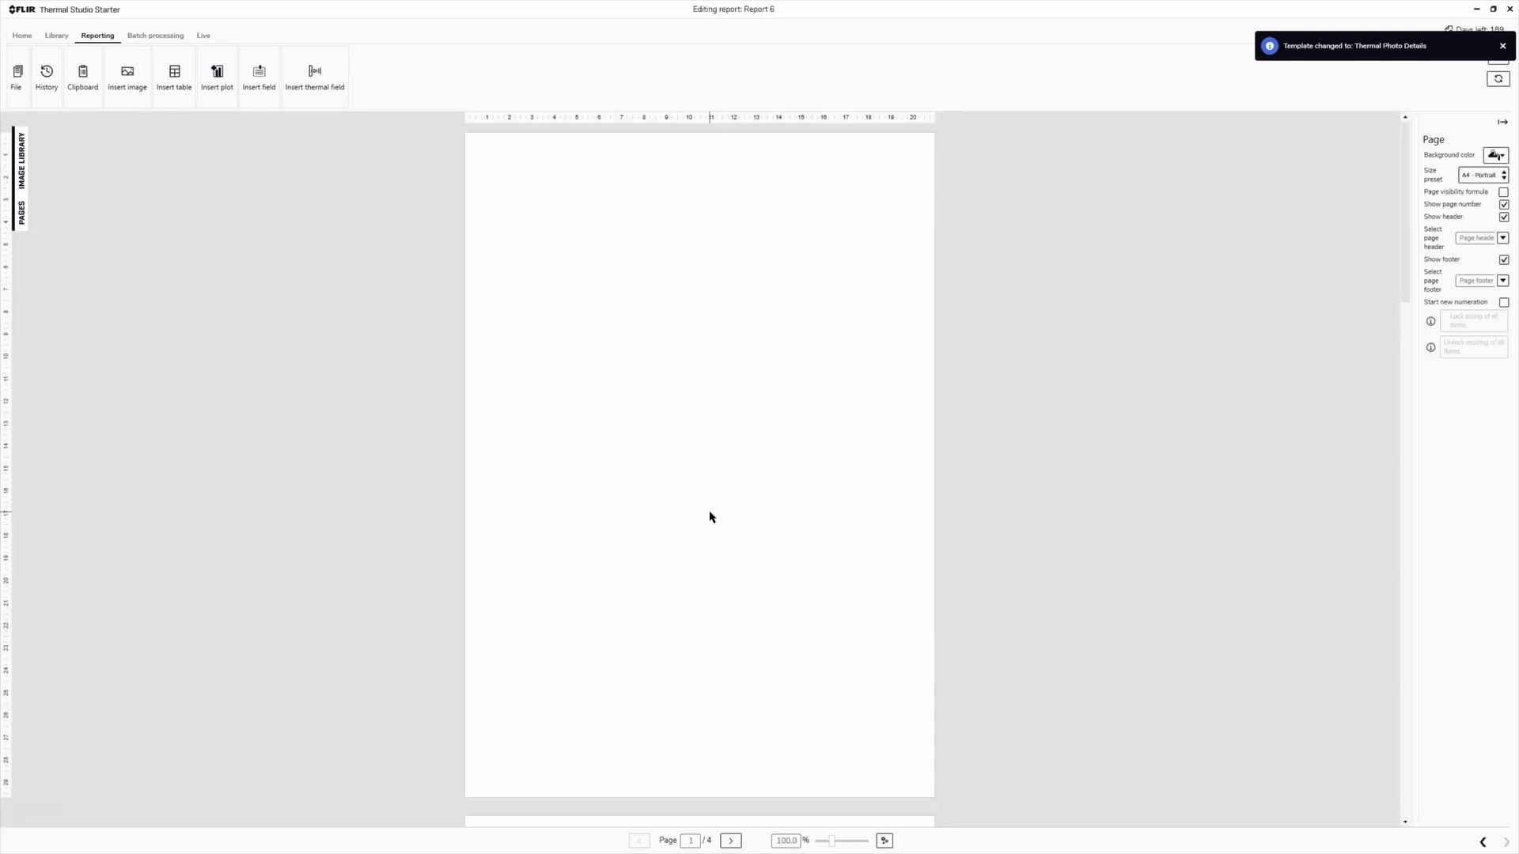
- Scroll through report page 2 showing FLIR1262, then restore the report window from maximized
scroll(1355, 338, "down", 1)
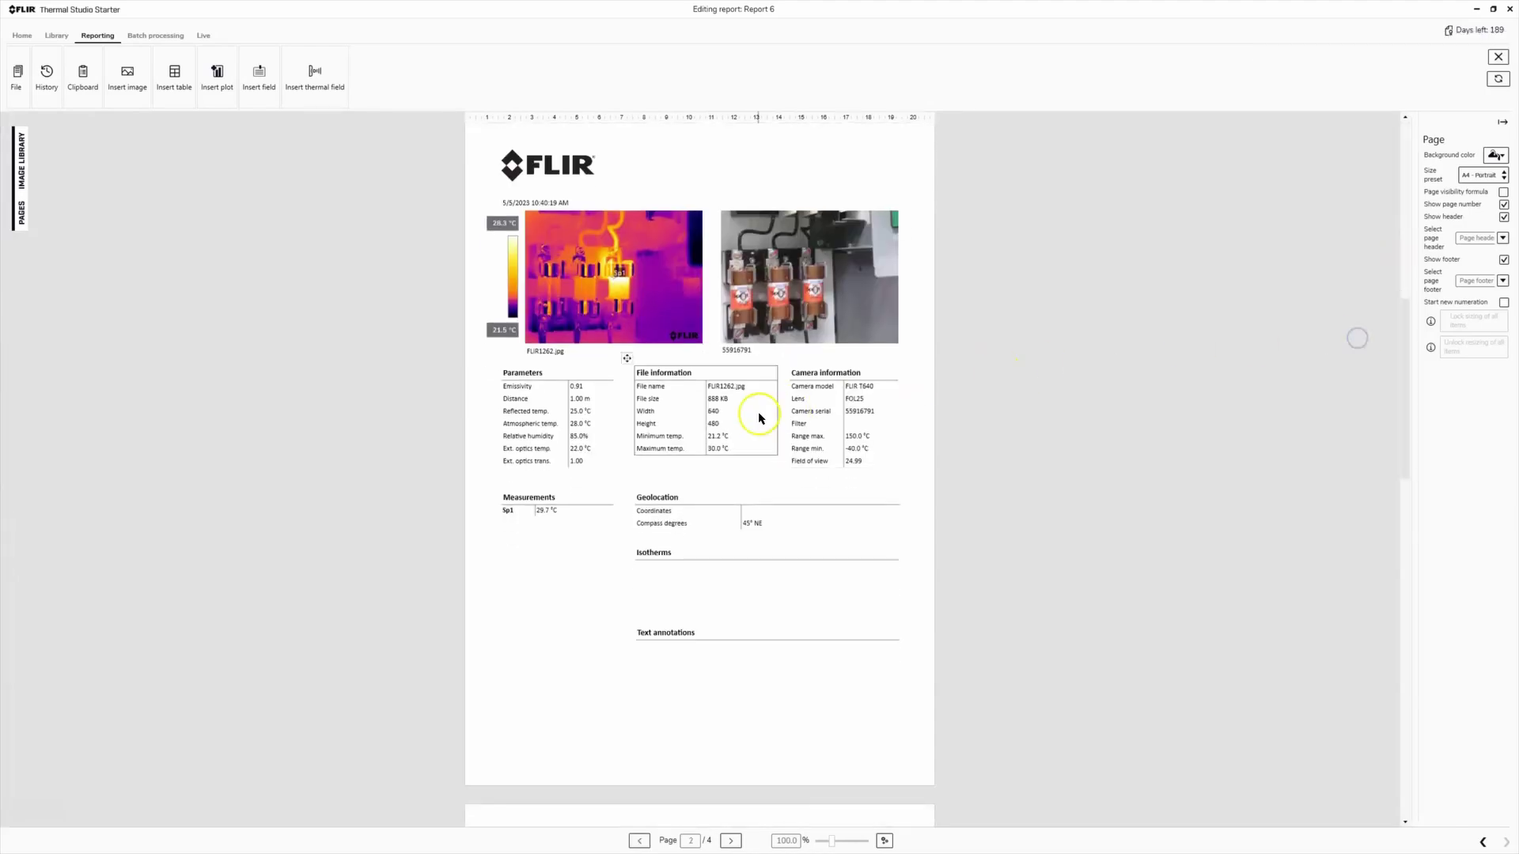
left_click(644, 350)
scroll(645, 351, "up", 2)
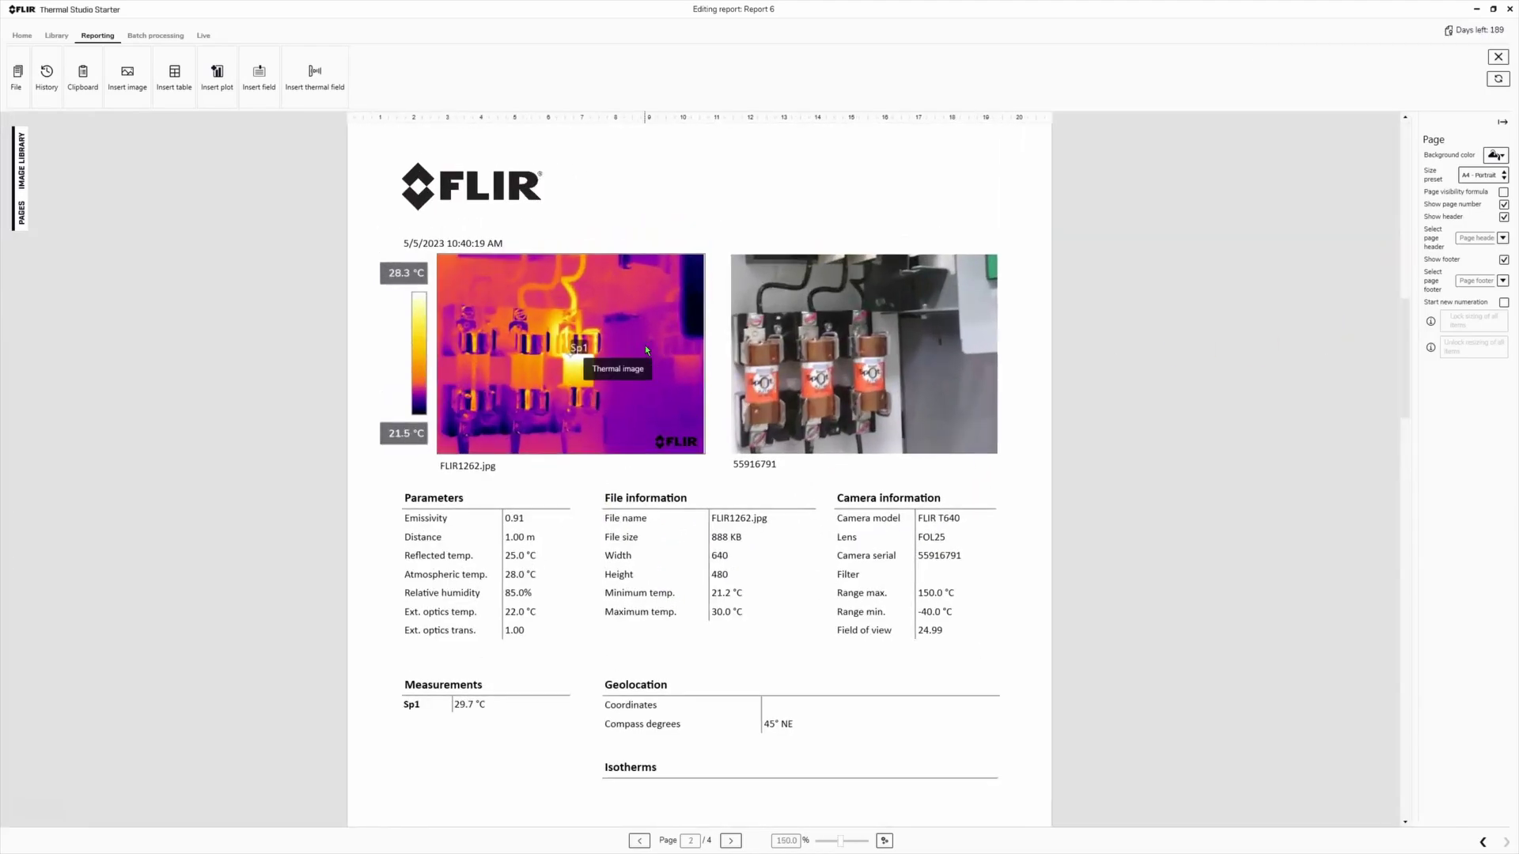
scroll(645, 351, "up", 1)
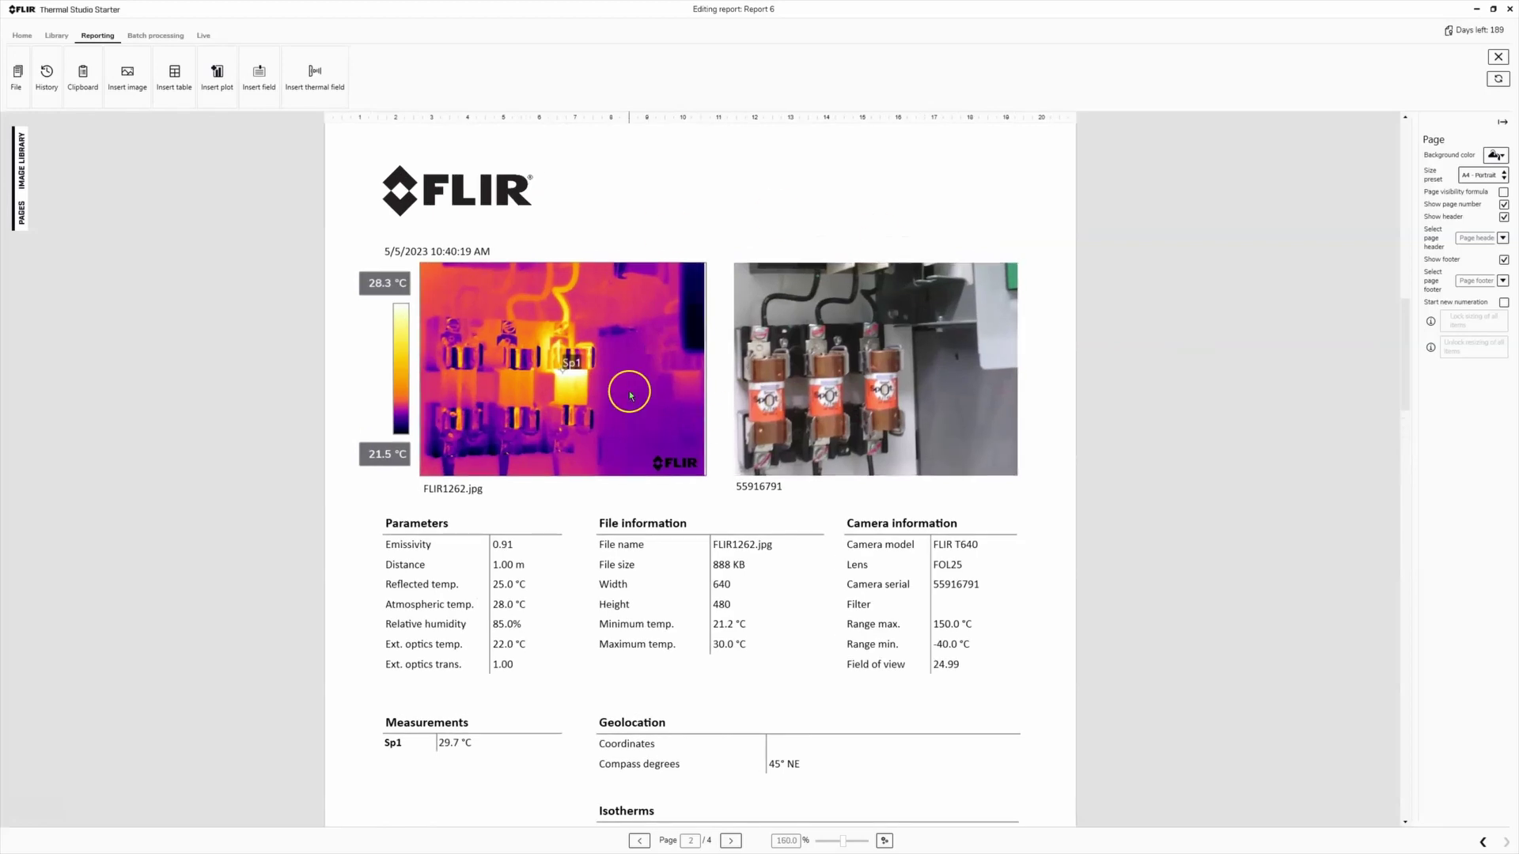
scroll(630, 396, "down", 2)
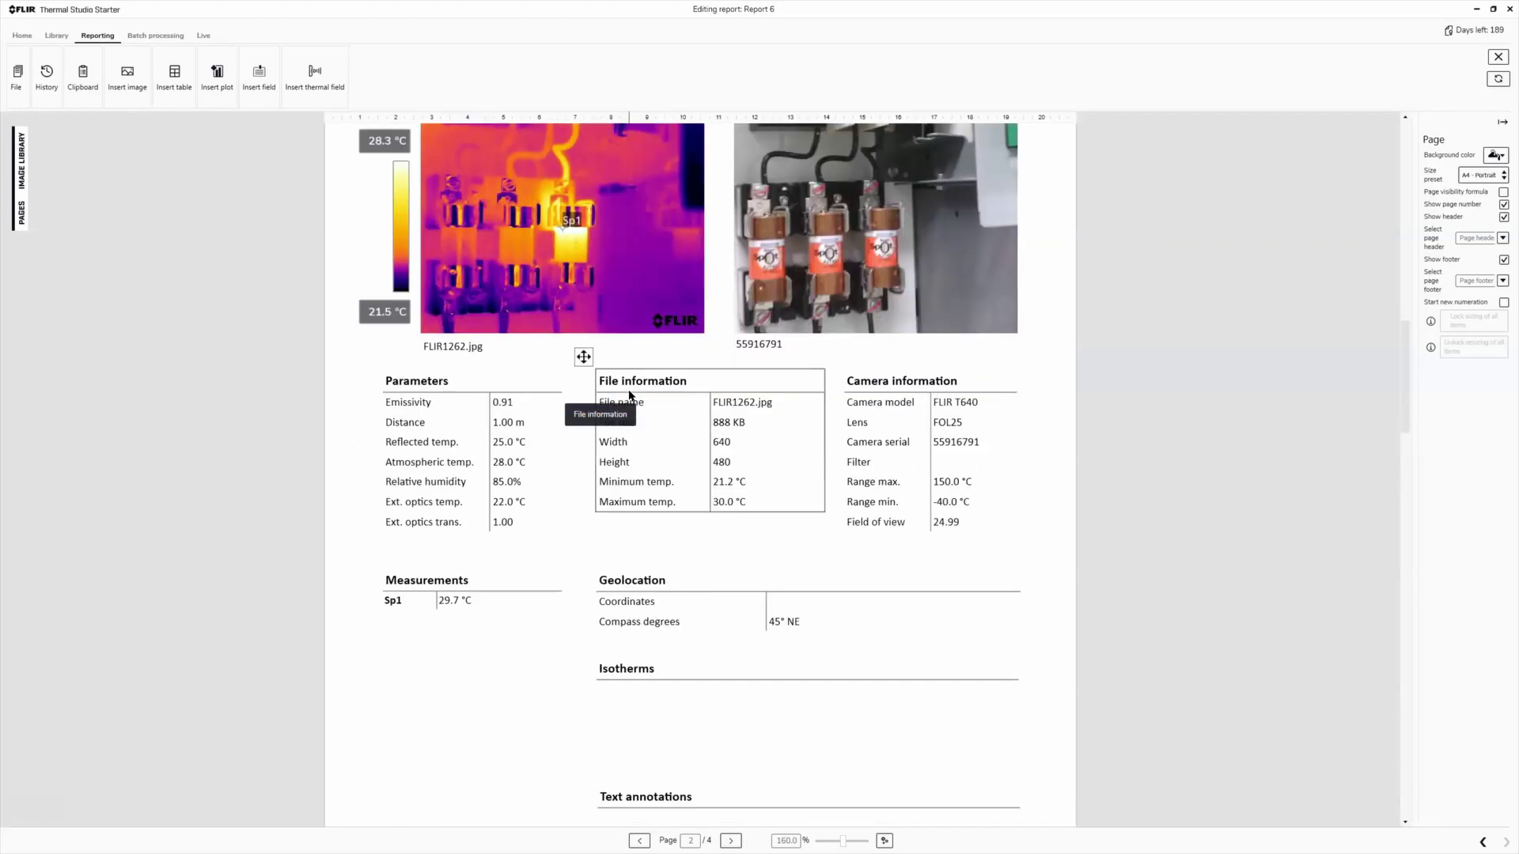
scroll(633, 327, "down", 1)
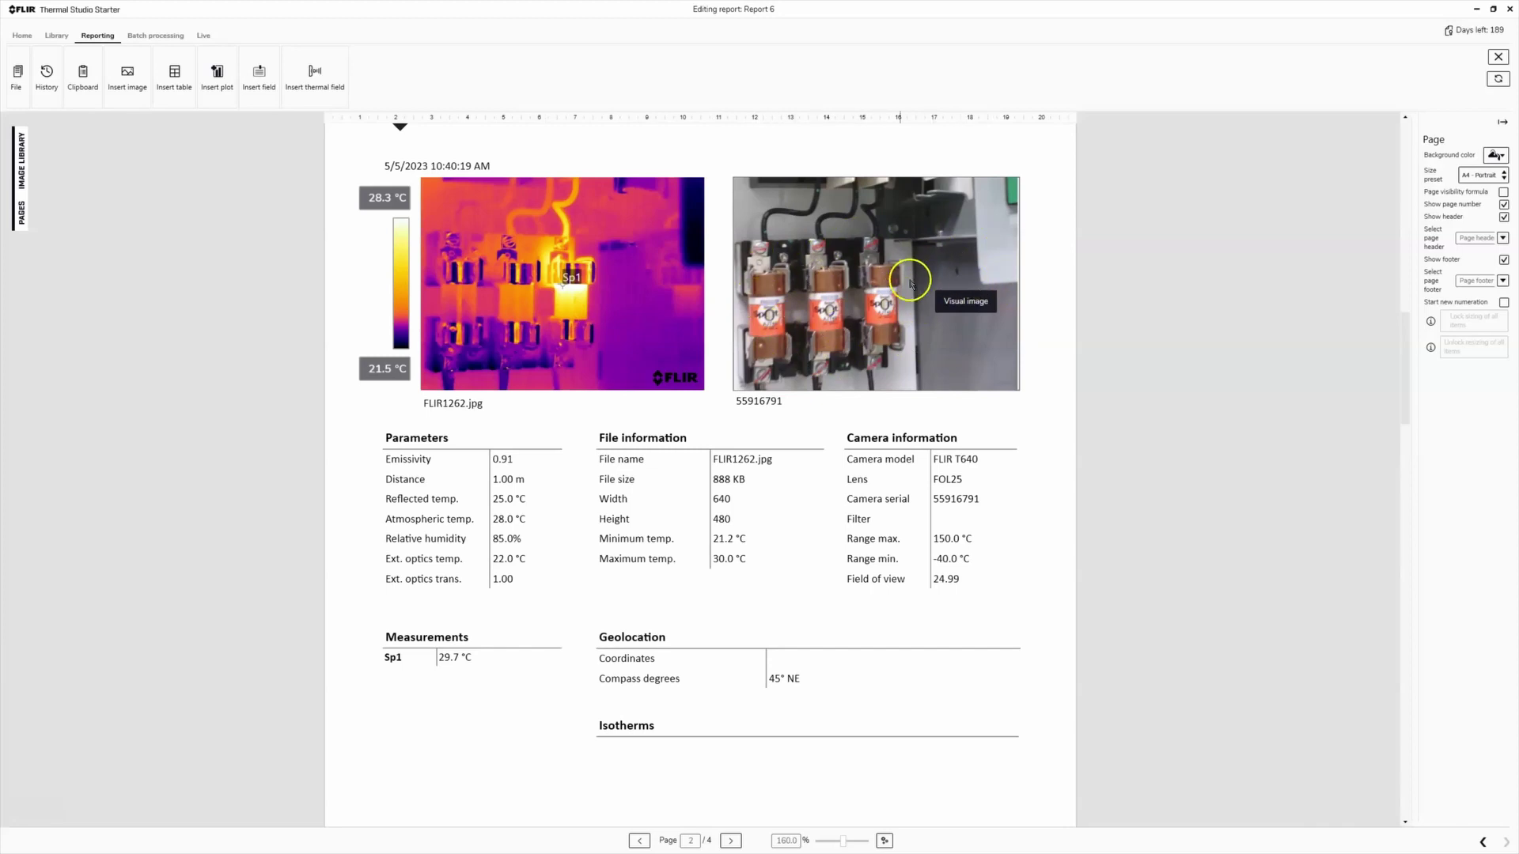
left_click(808, 309)
- Bring the IR Reports folder forward and view FLIR1262 in the photo viewer, then close it
left_click_drag(1003, 14, 1036, 339)
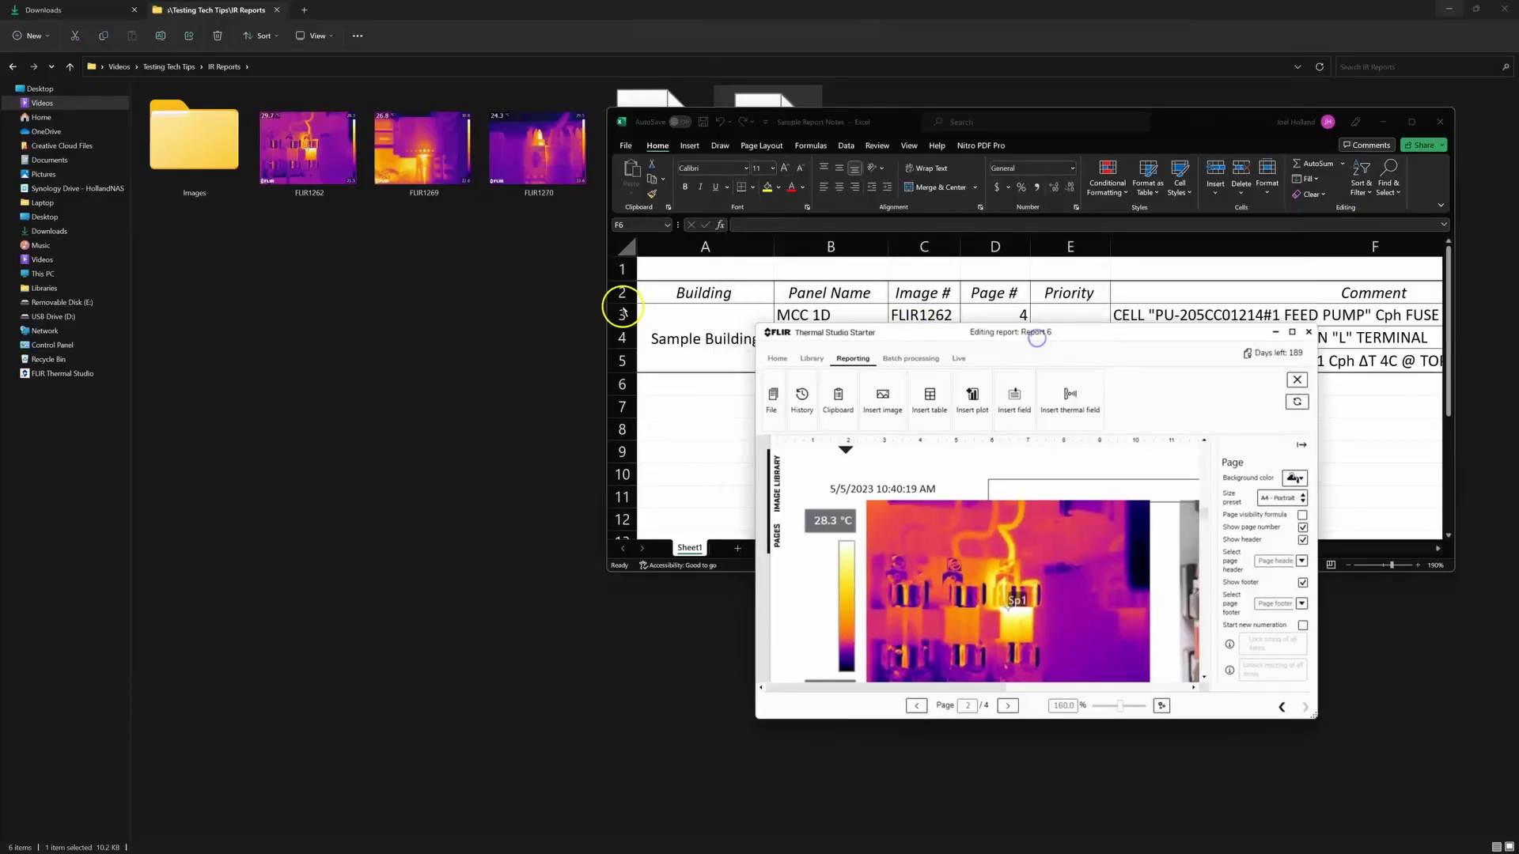
left_click(491, 227)
double_click(311, 169)
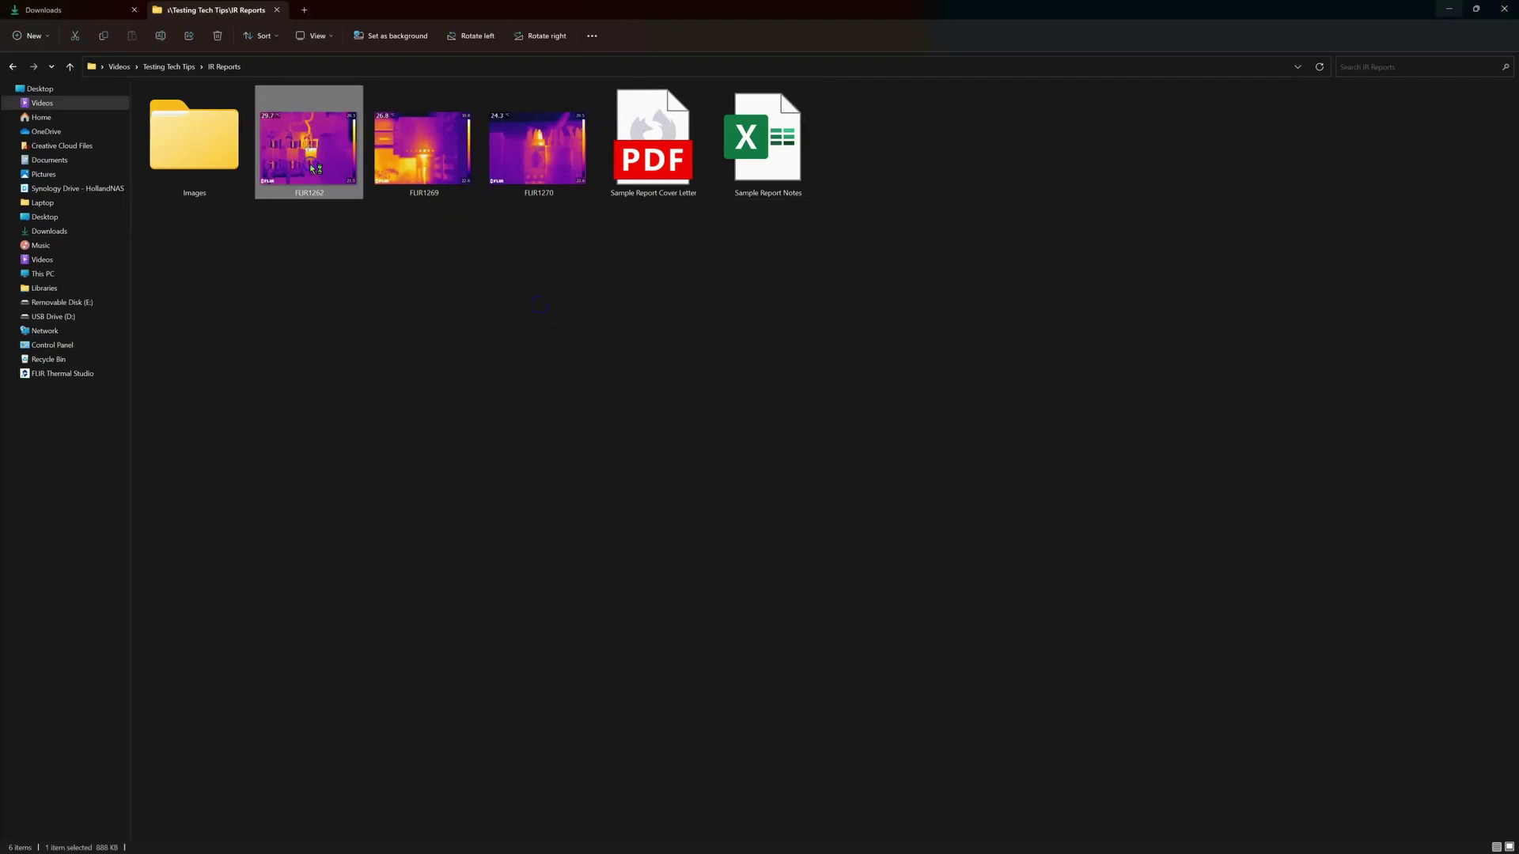
scroll(794, 589, "up", 5)
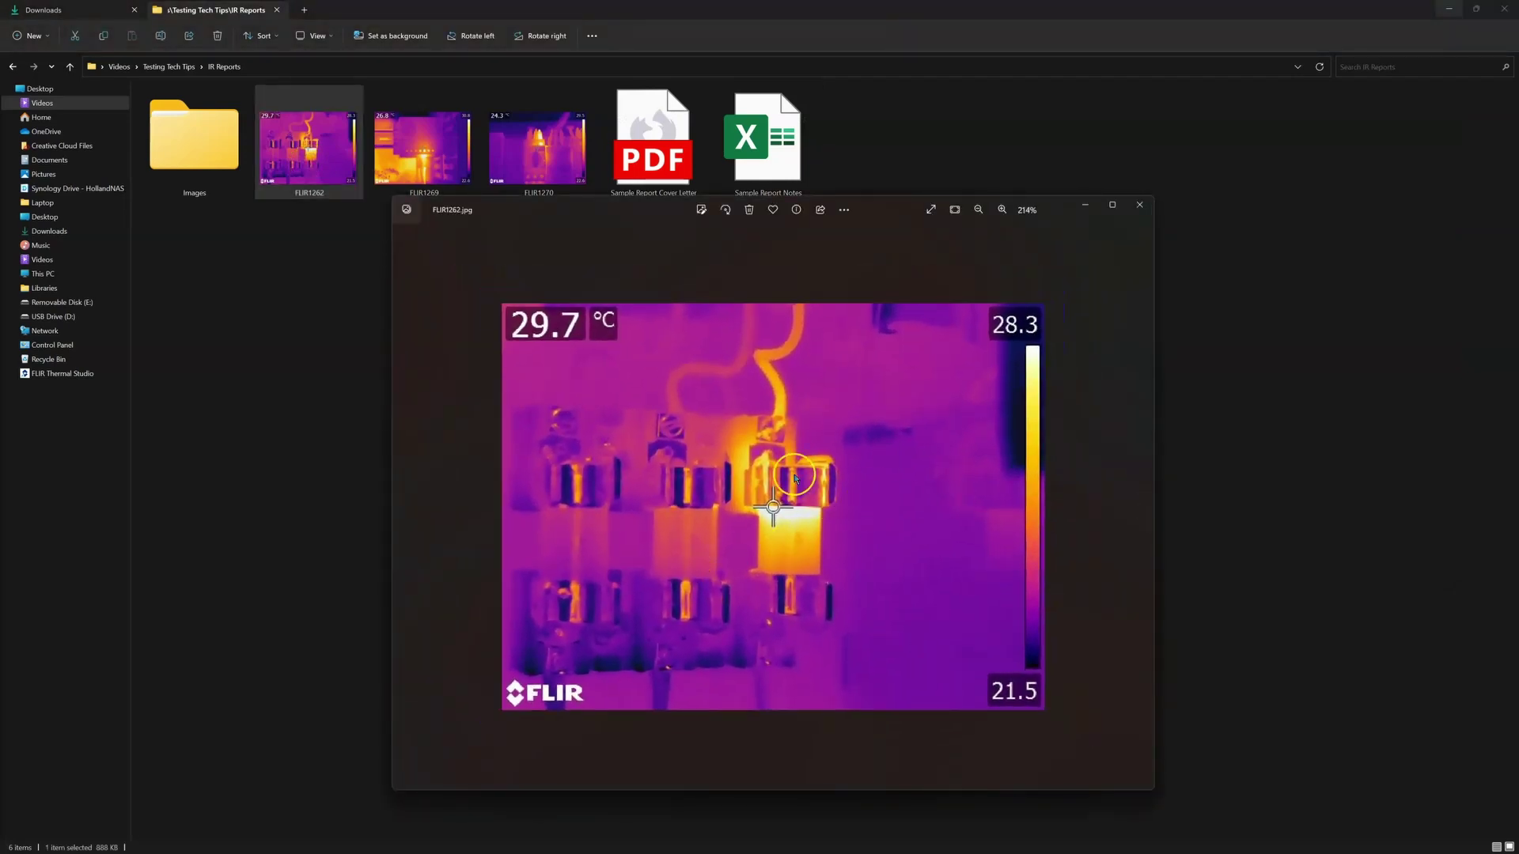
right_click(778, 497)
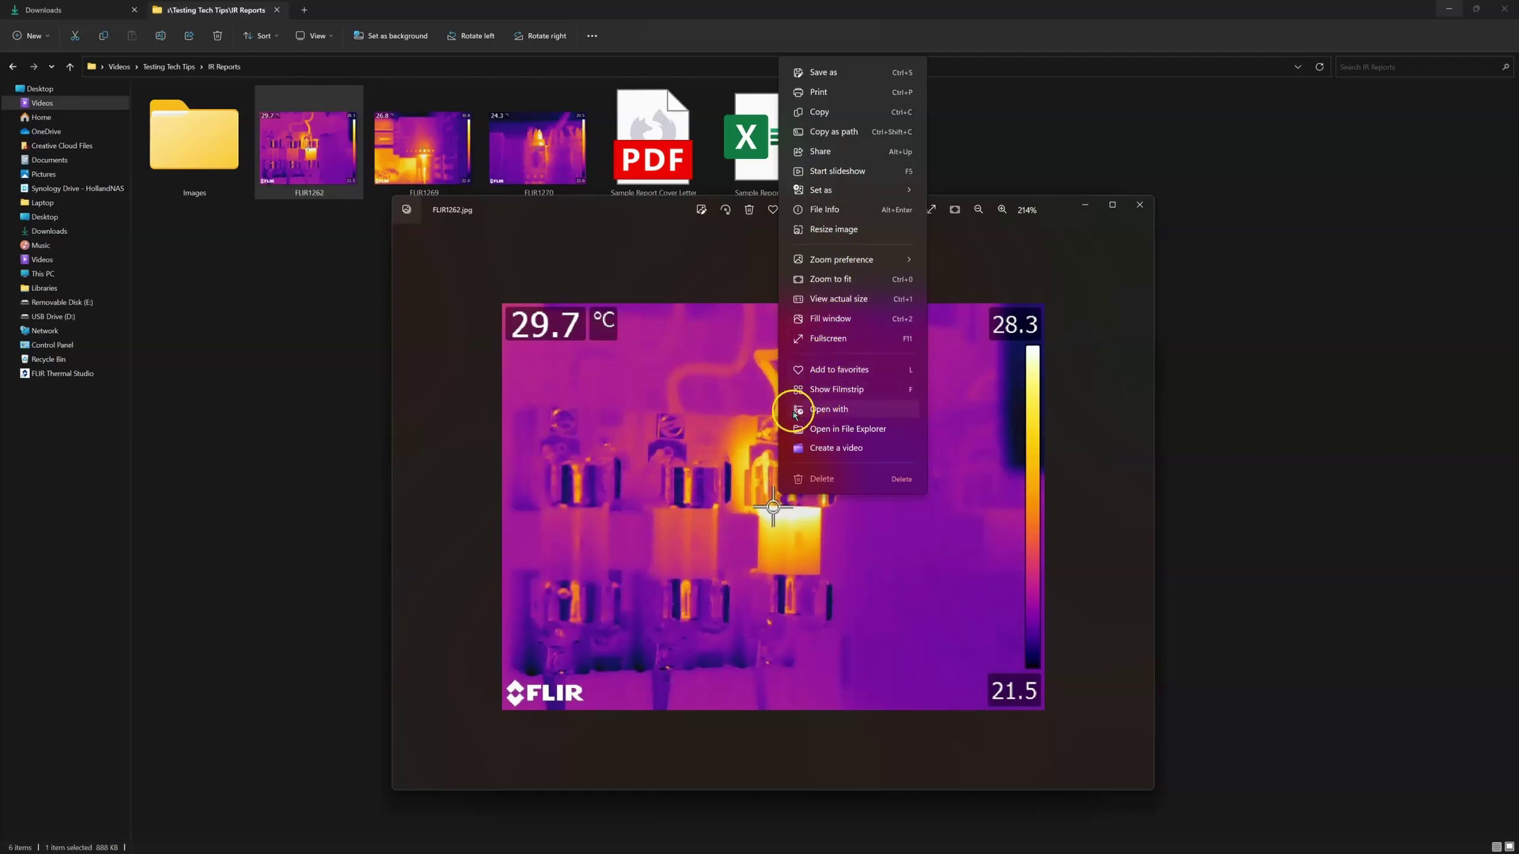
left_click(720, 429)
left_click(1139, 205)
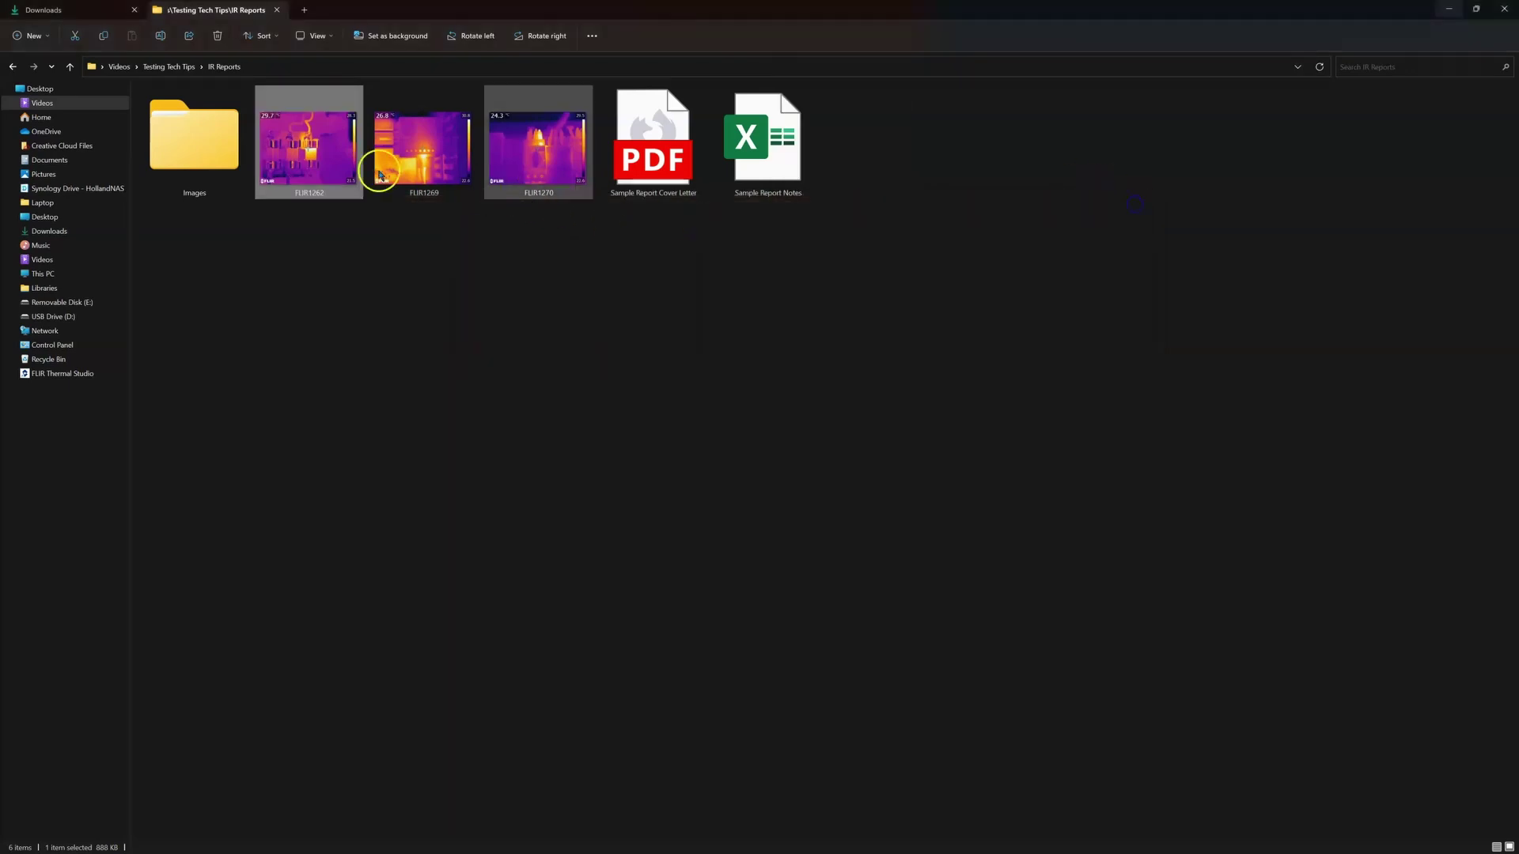
- Check the FLIR1262 file properties, then reopen and close the image in the viewer
right_click(334, 167)
left_click(387, 555)
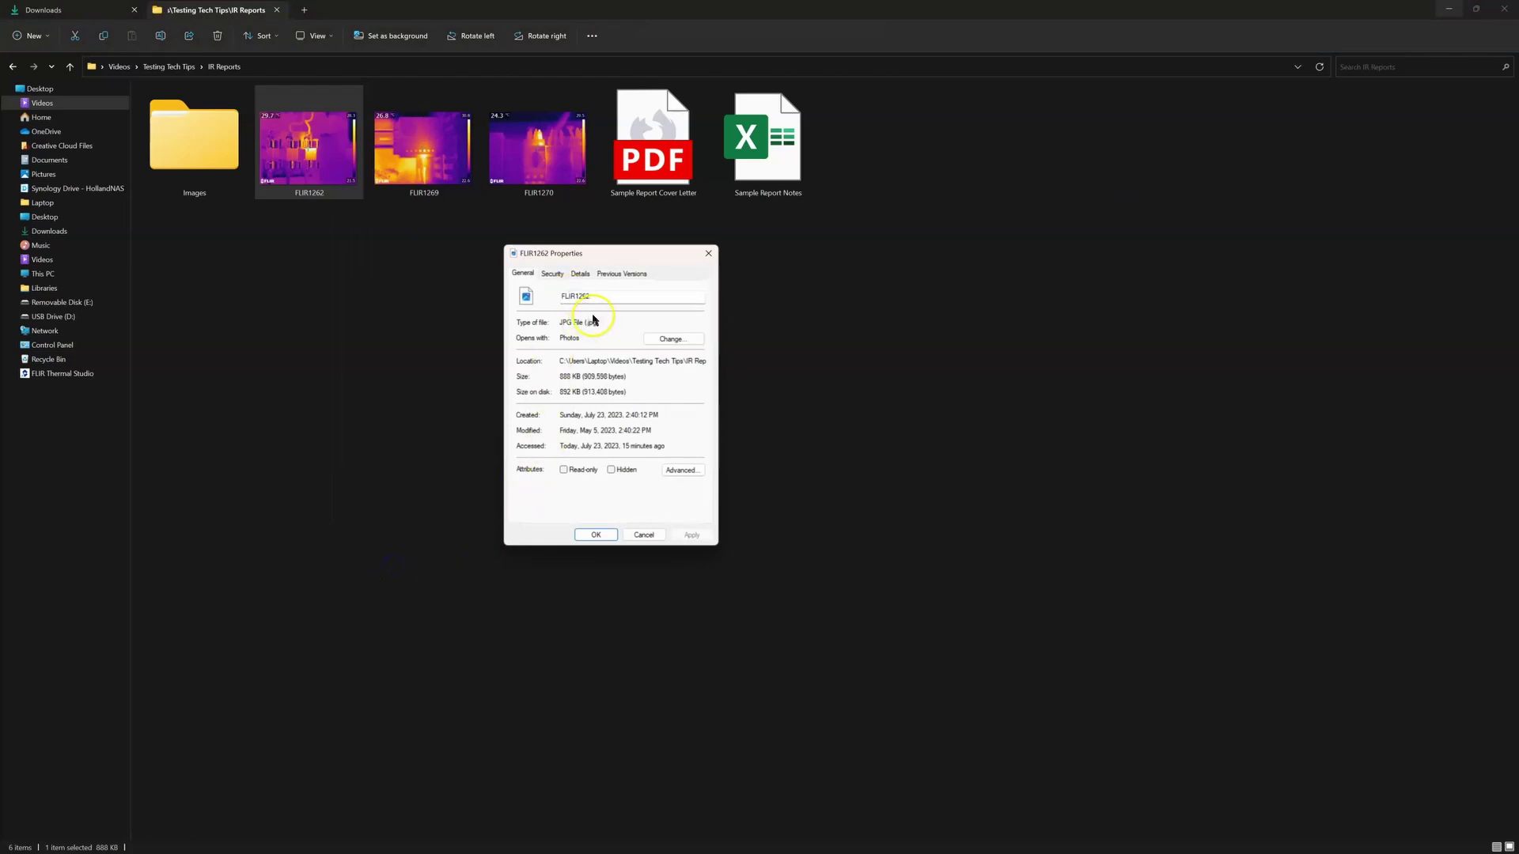
left_click(706, 254)
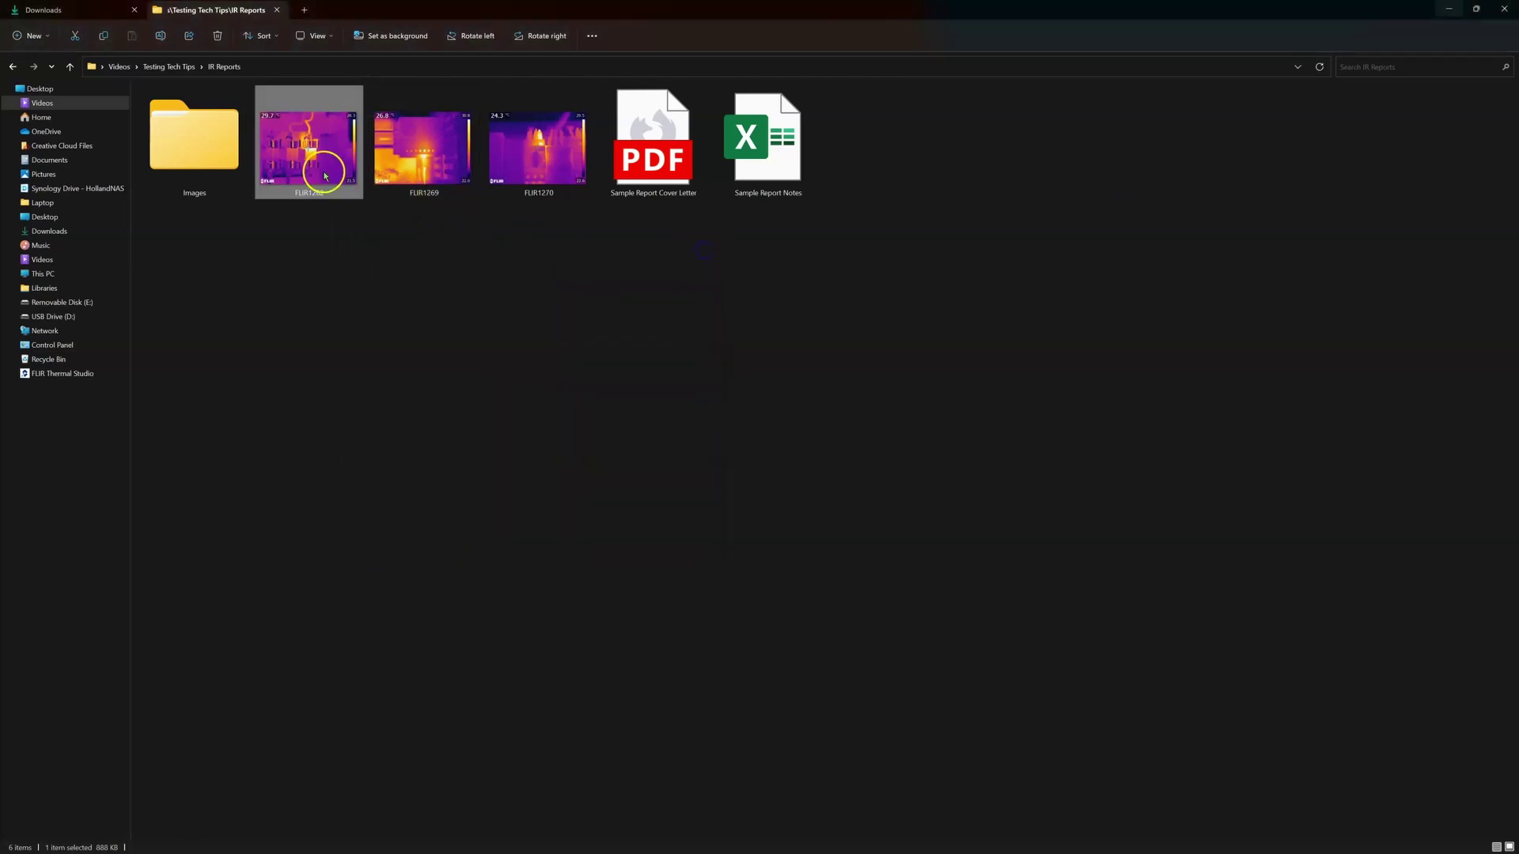
double_click(322, 166)
scroll(799, 445, "up", 3)
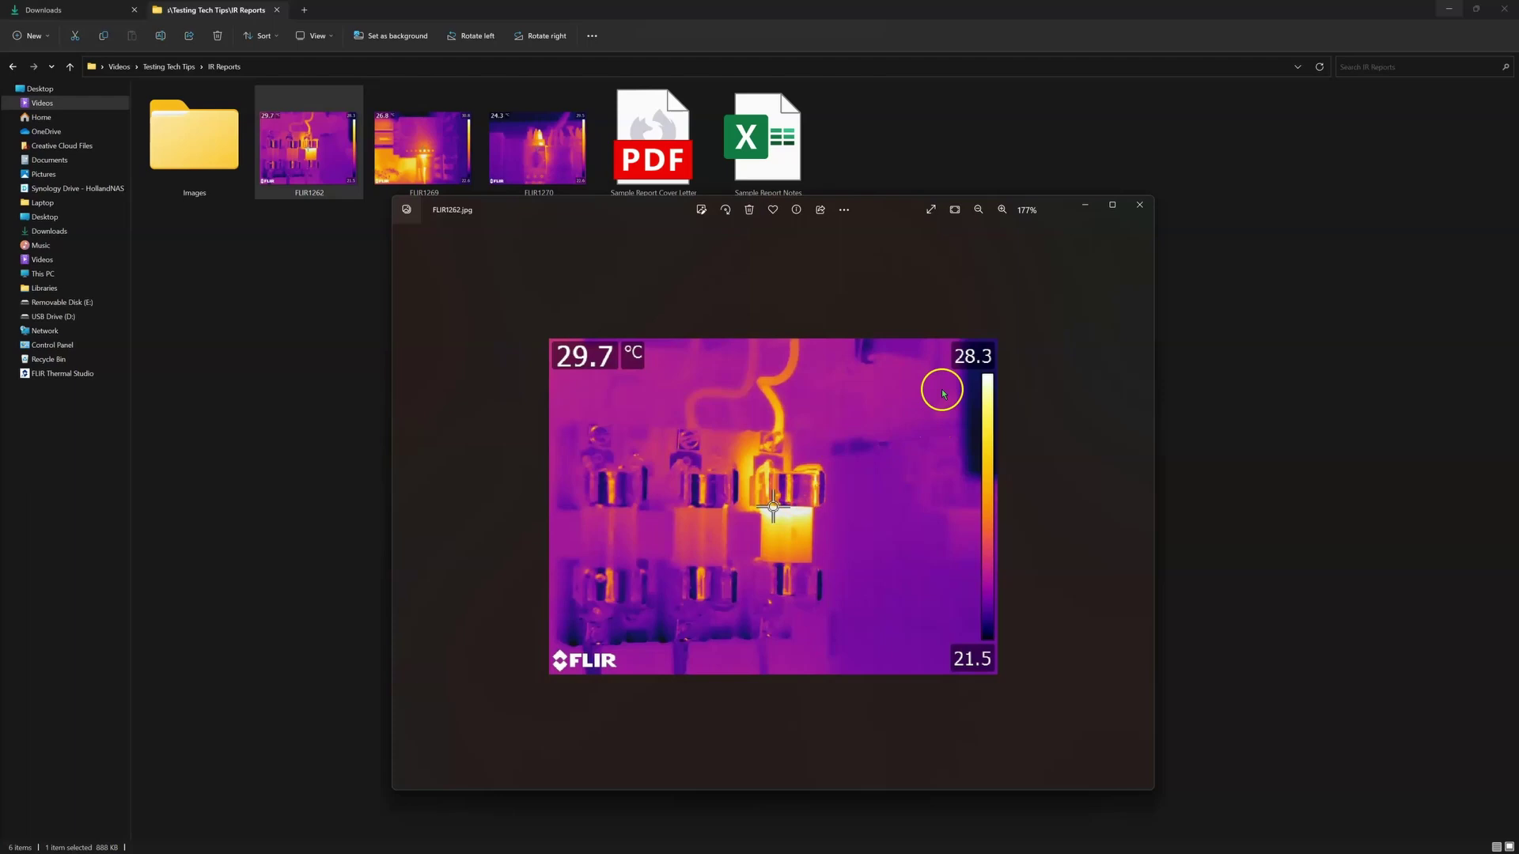
left_click(1139, 204)
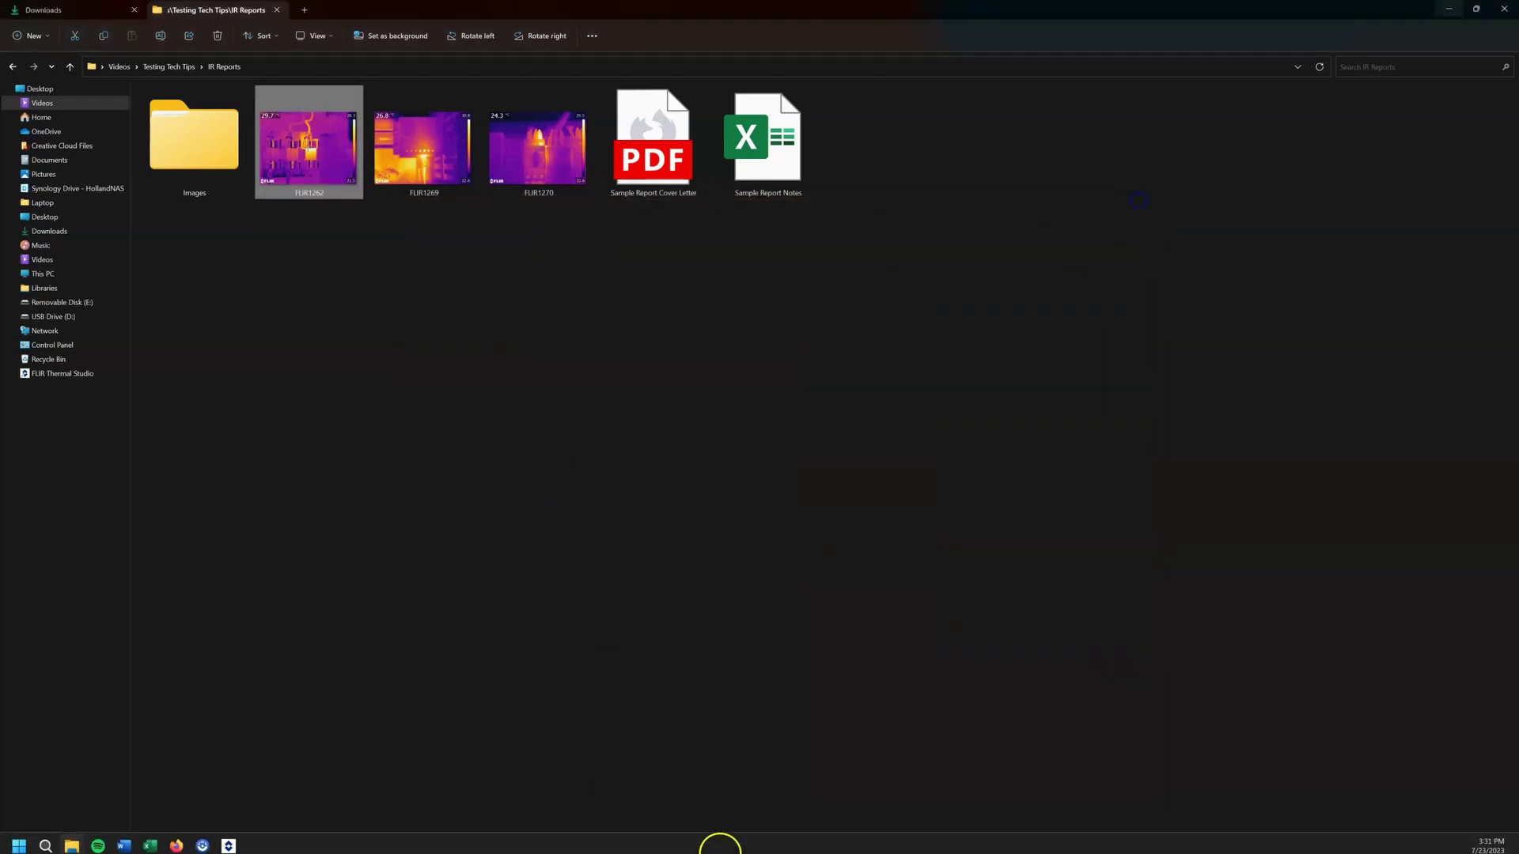
- Bring Report 6 back up, maximize it, and scroll to page 2's FLIR1262 image
left_click(230, 841)
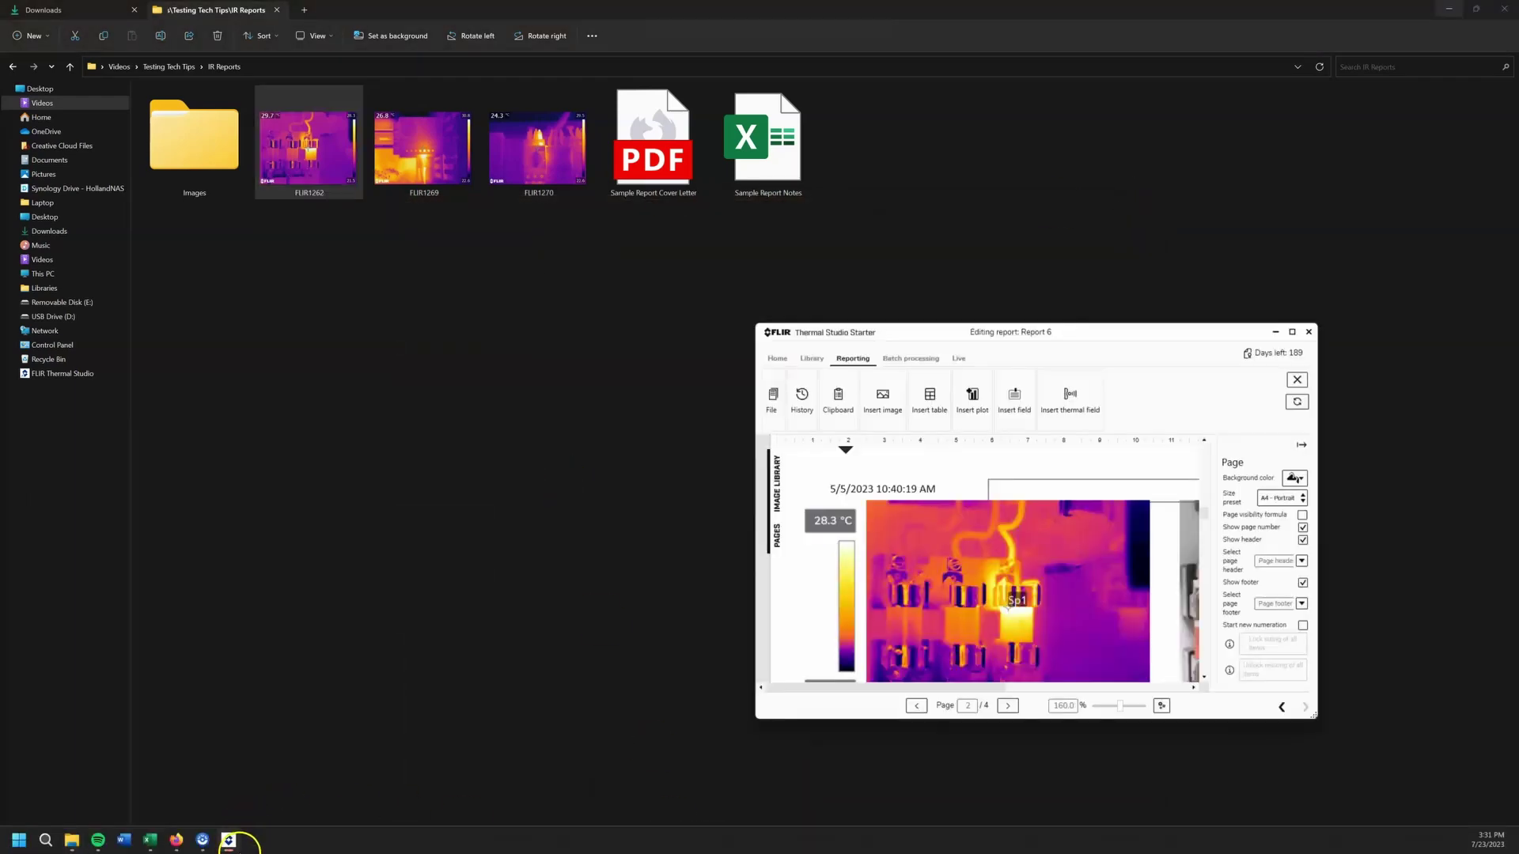
left_click_drag(823, 232, 862, 8)
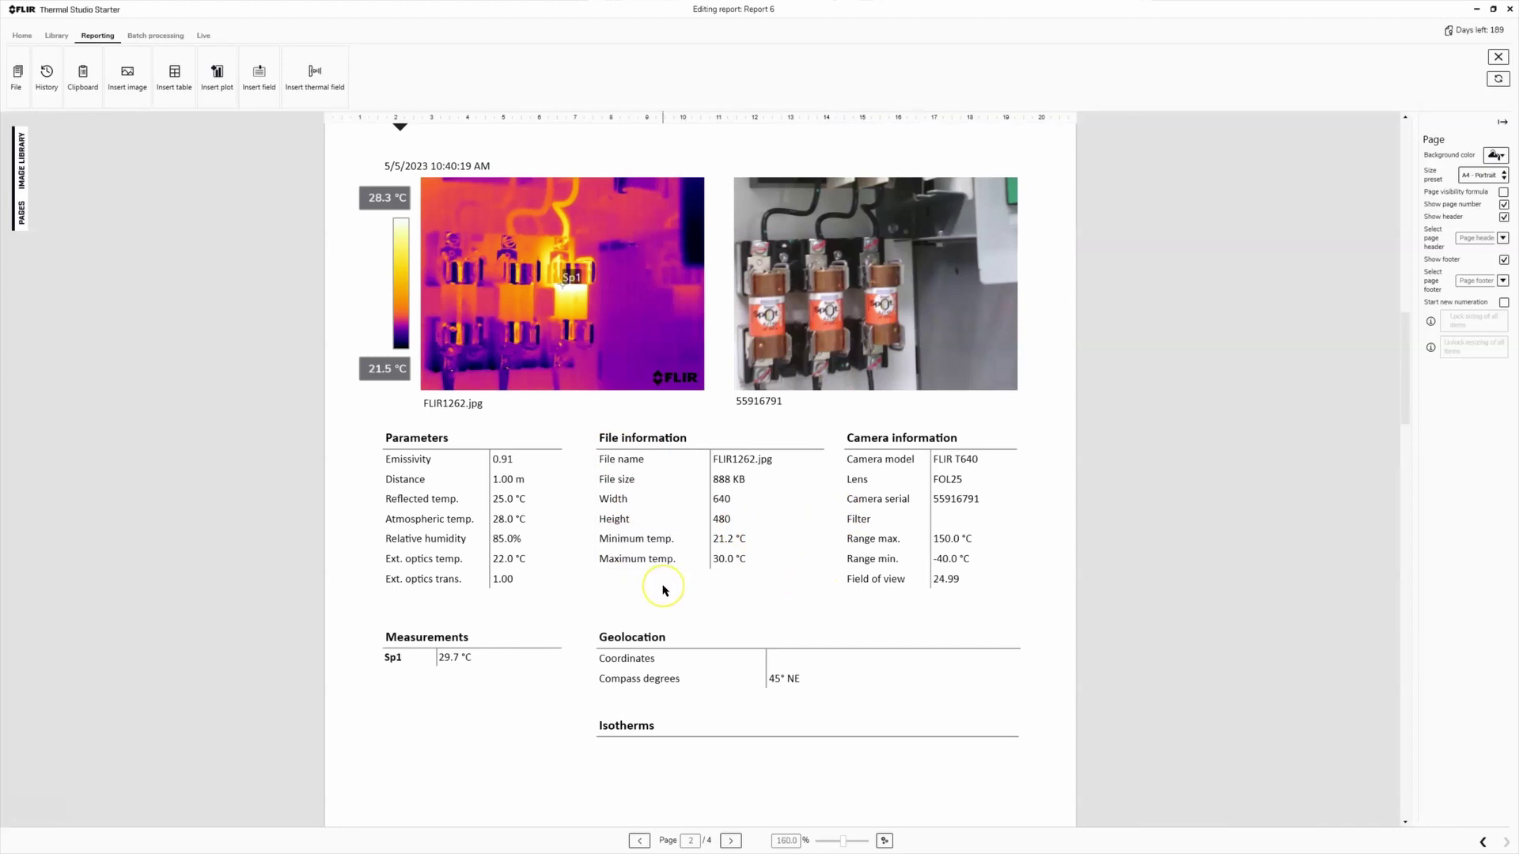
scroll(663, 590, "down", 3)
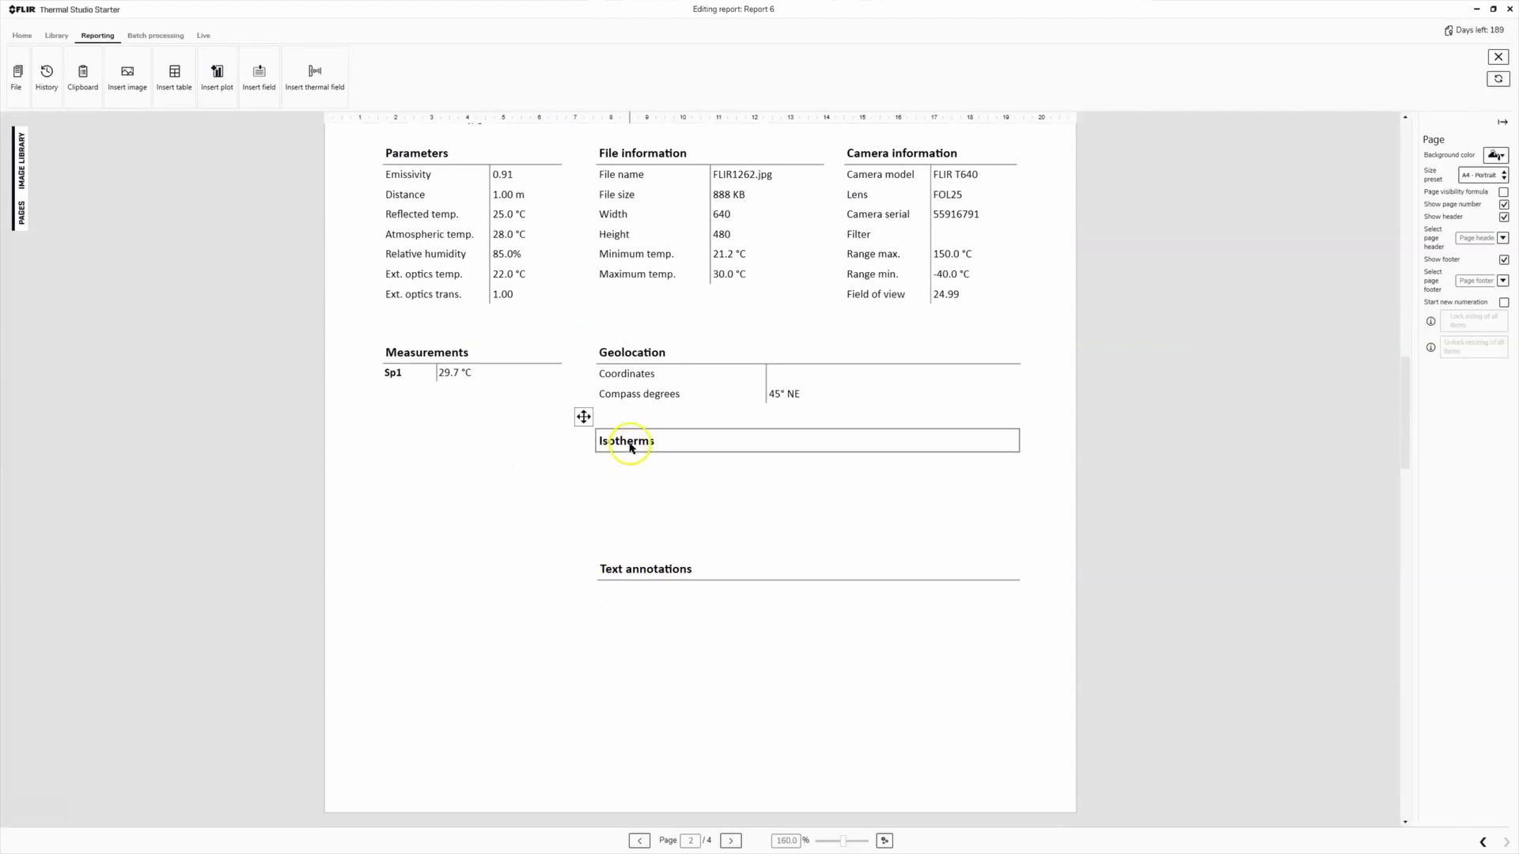
scroll(630, 448, "up", 3)
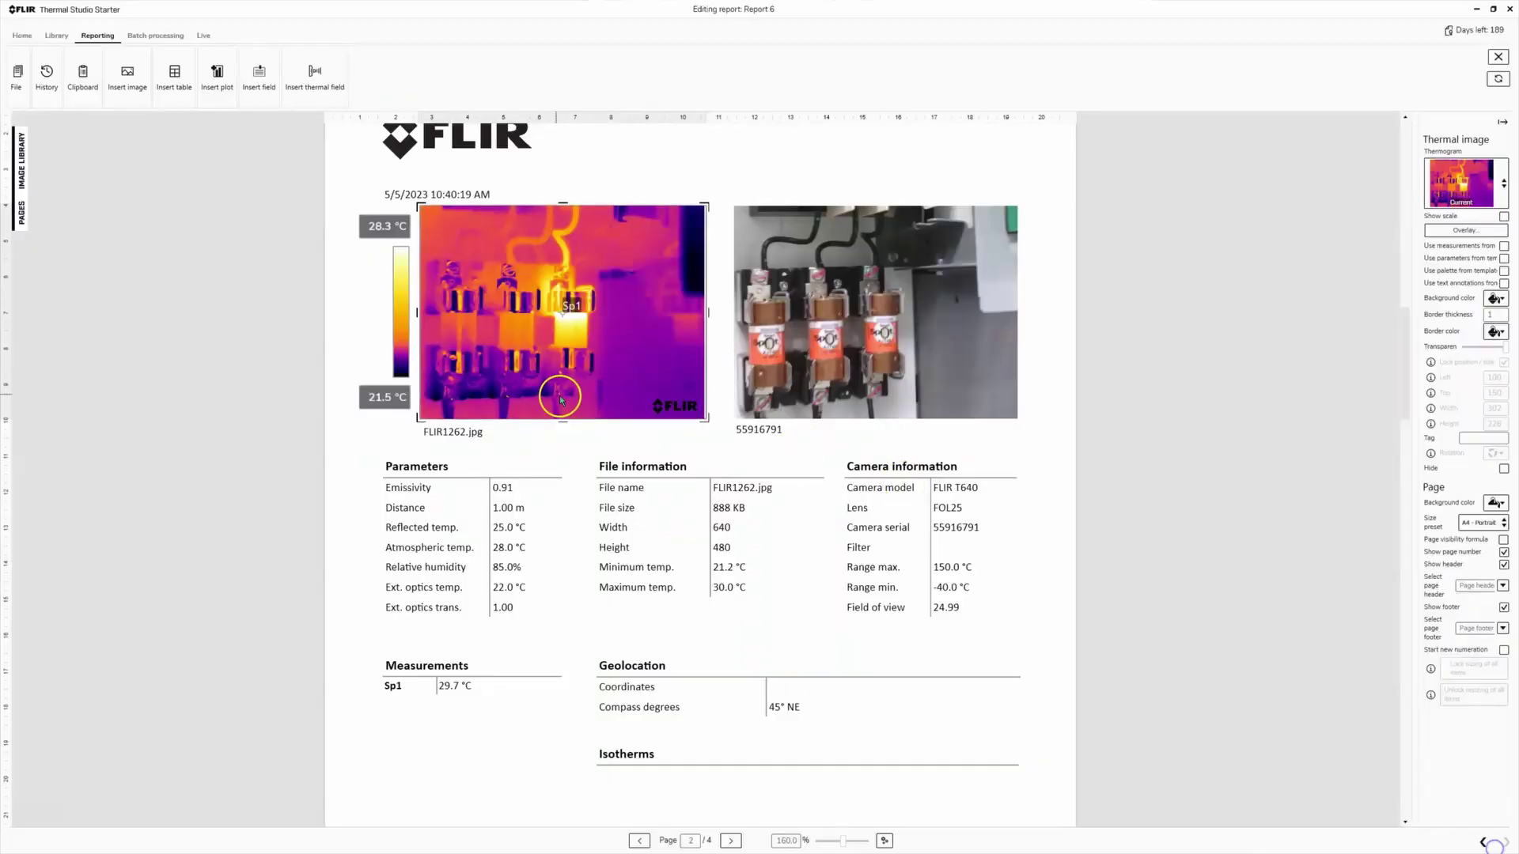
- Open FLIR1262 in the image editor and nudge spot Sp1 right on the hot fuse
double_click(557, 325)
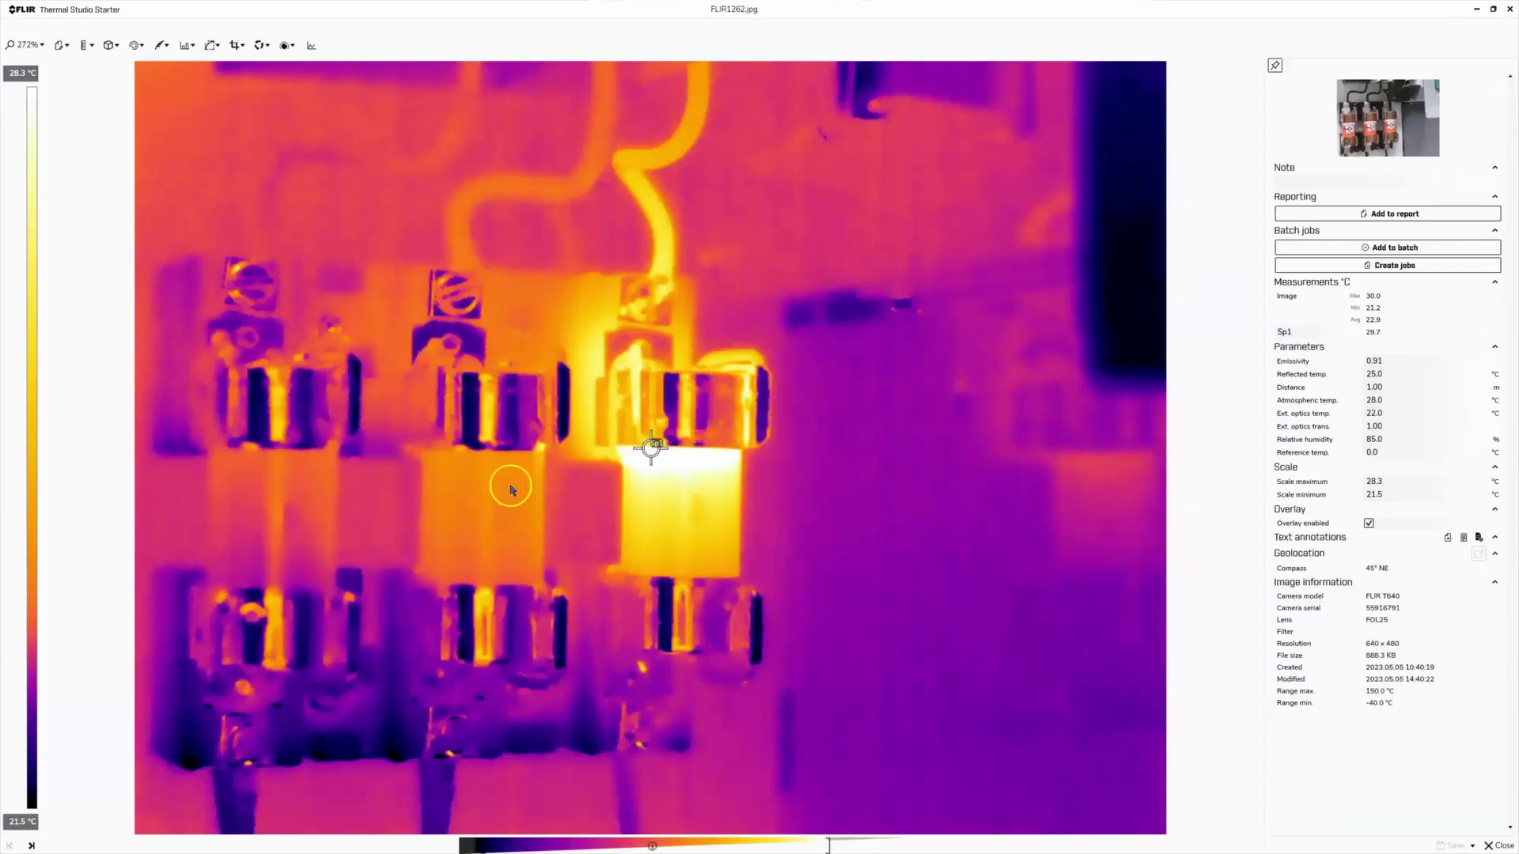
scroll(635, 473, "down", 4)
scroll(635, 473, "up", 2)
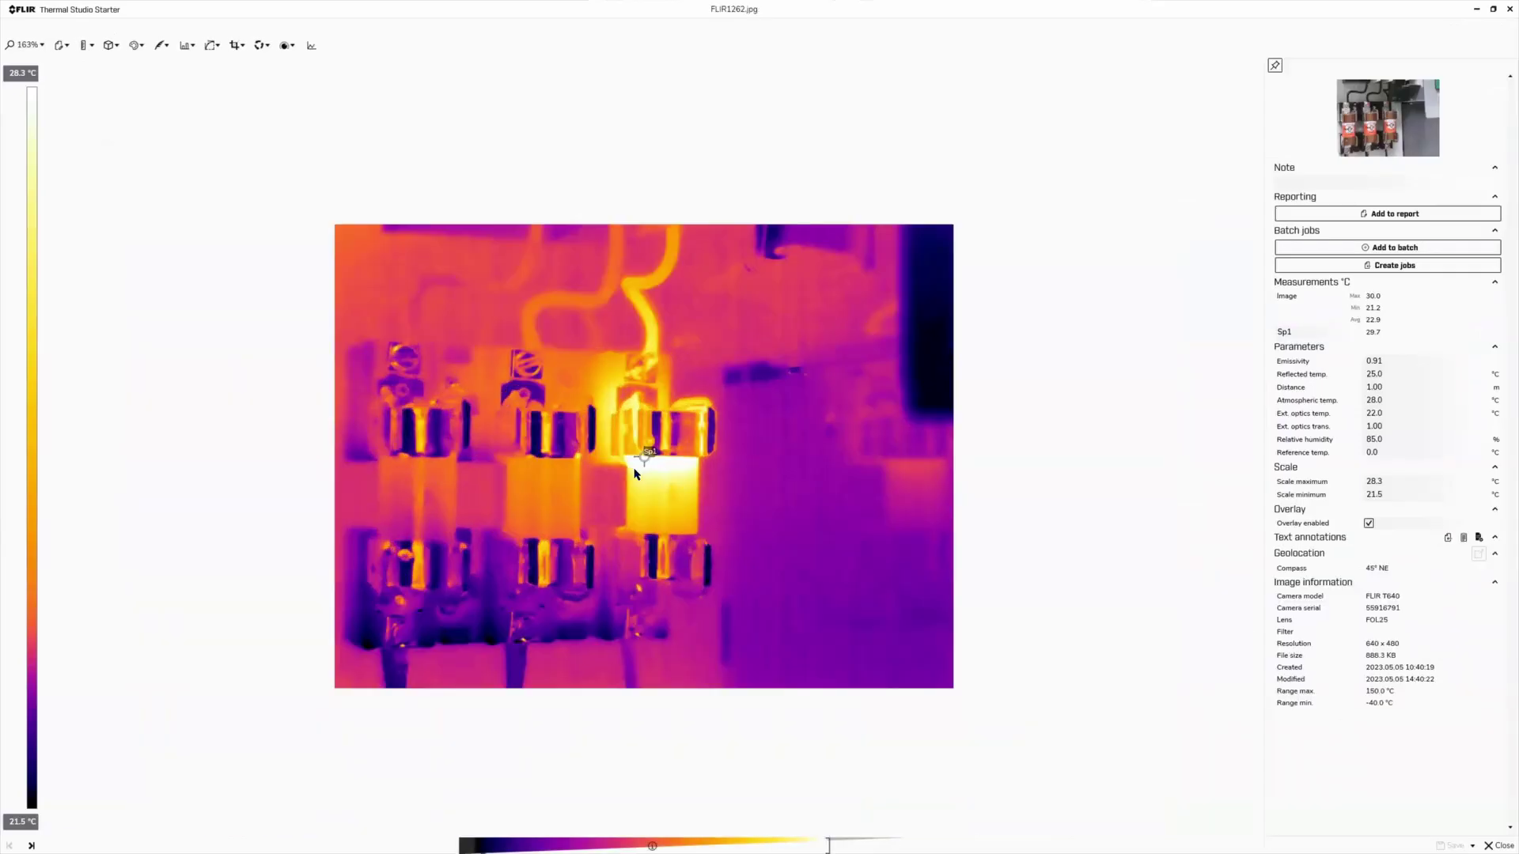
scroll(635, 473, "up", 1)
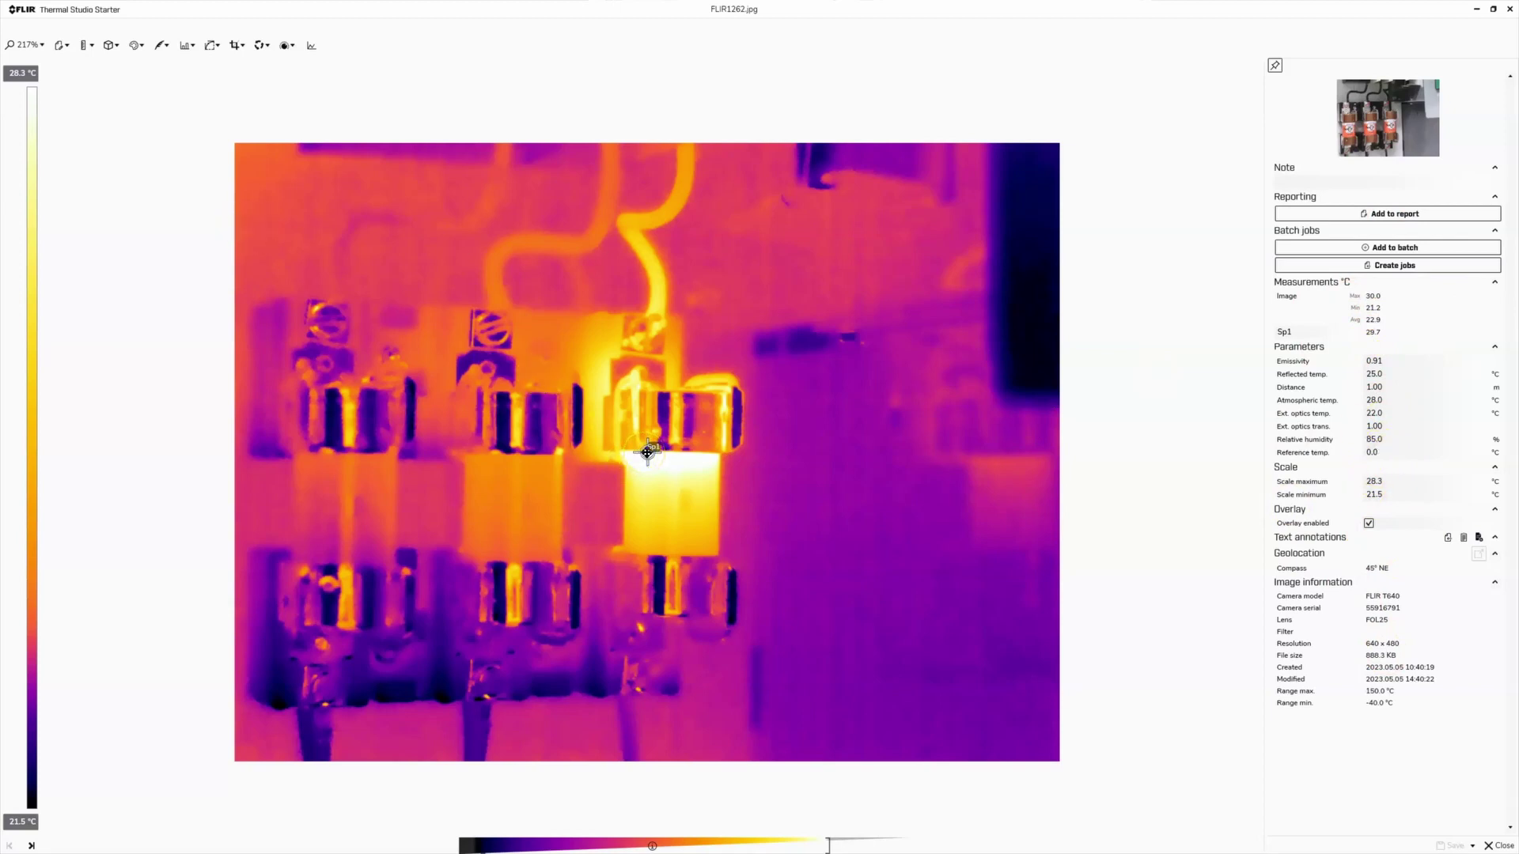
left_click_drag(647, 451, 670, 458)
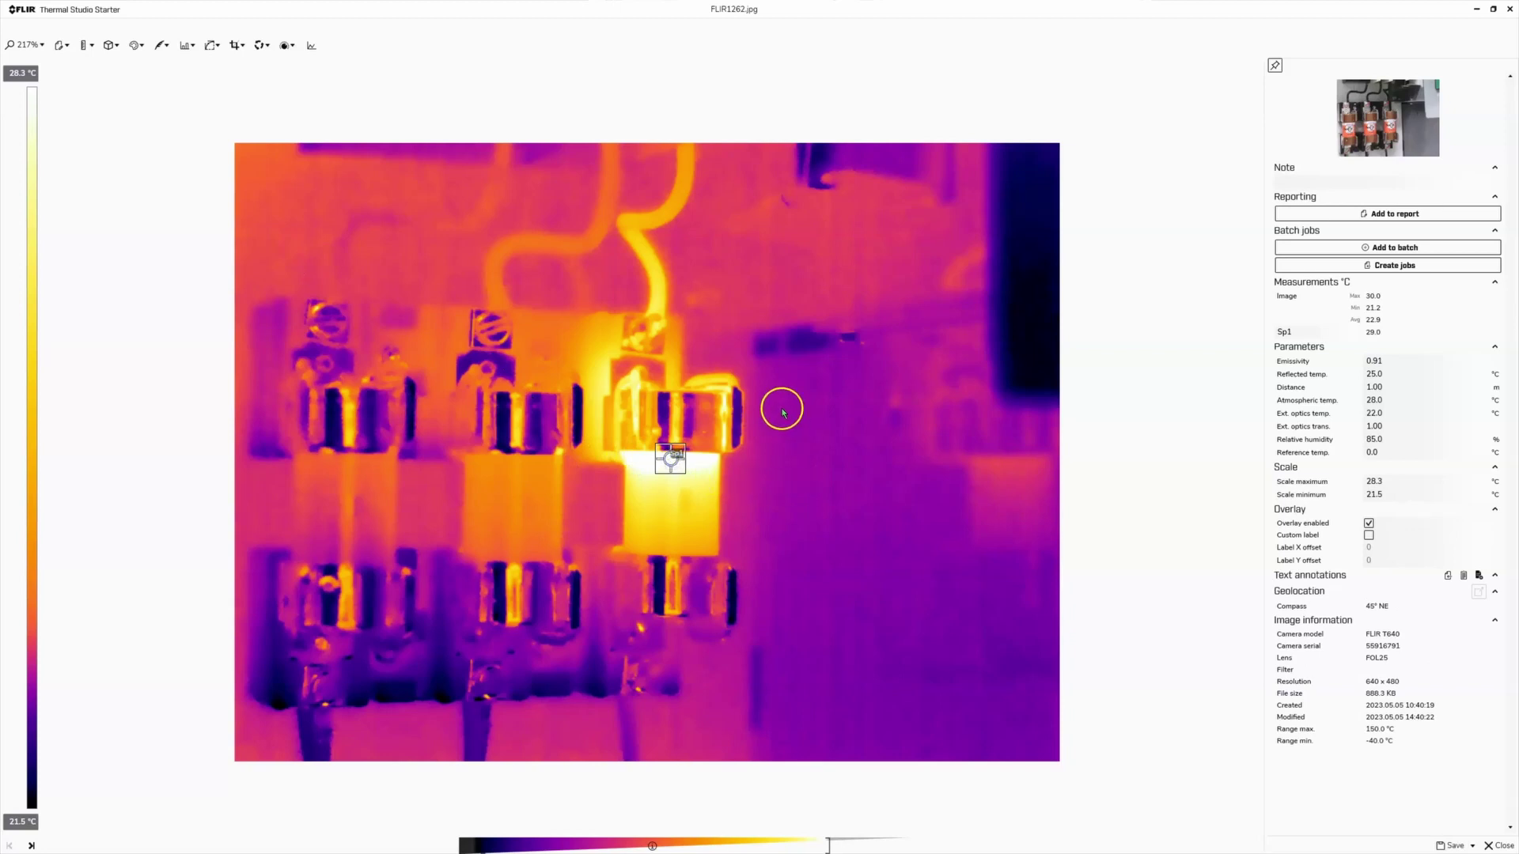
- Add spotmeters Sp2 on the middle fuse and Sp3 on the left fuse
left_click(64, 45)
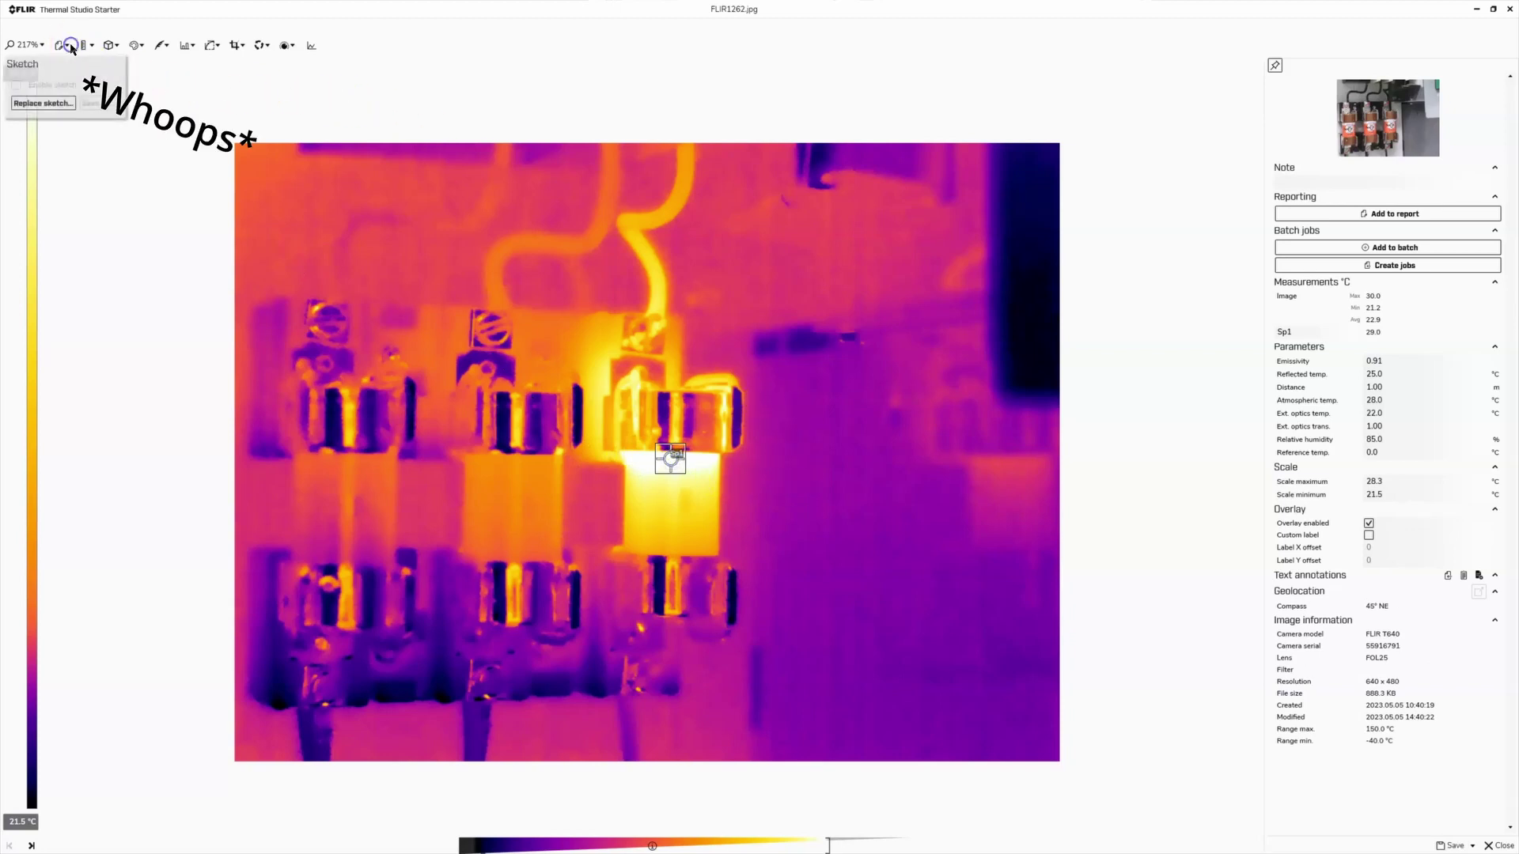
left_click(119, 46)
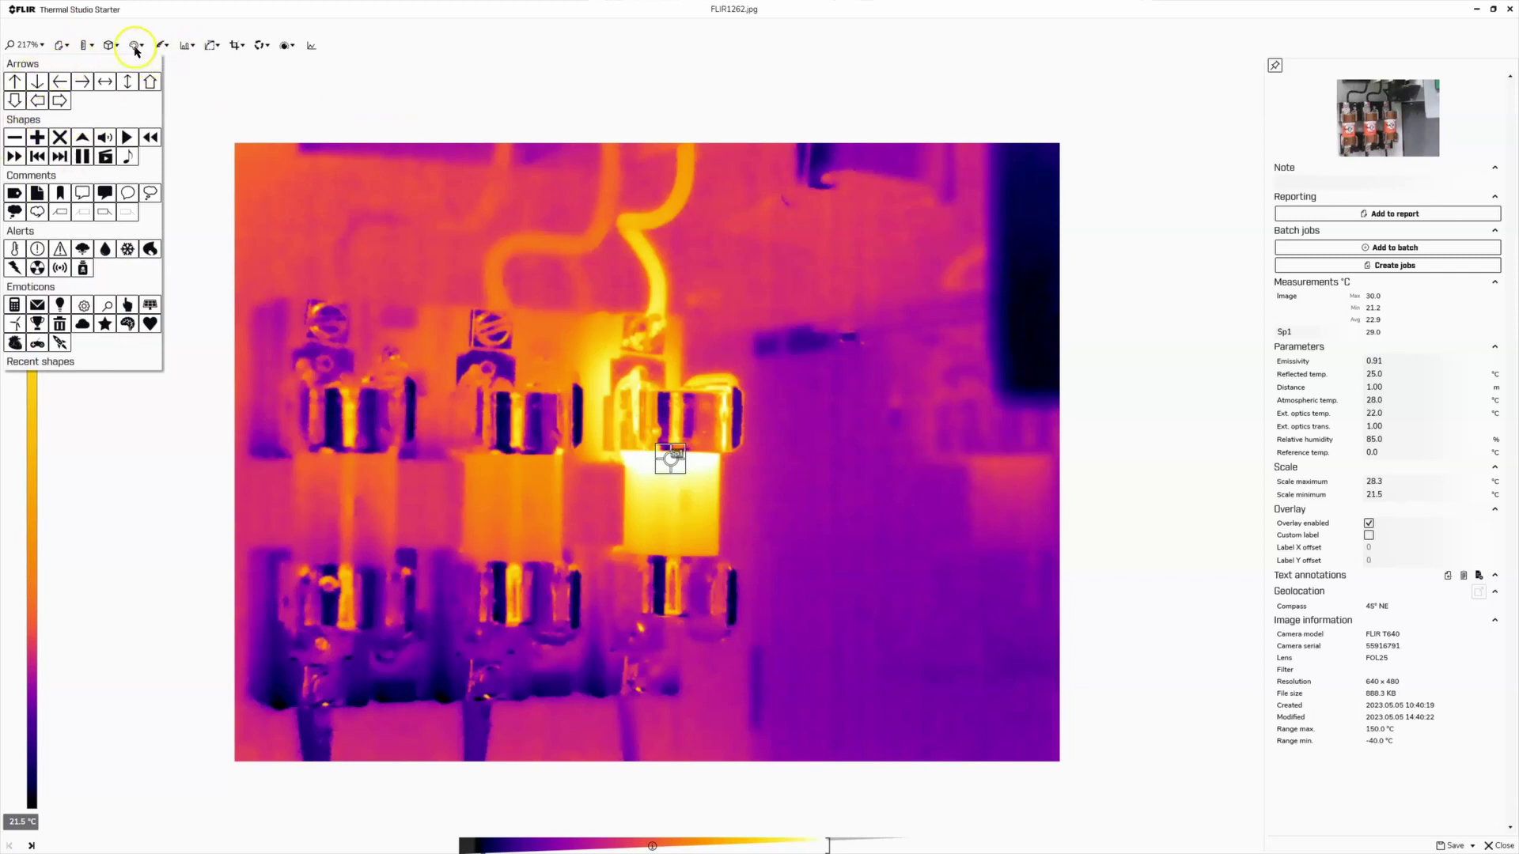
left_click(136, 45)
left_click(87, 46)
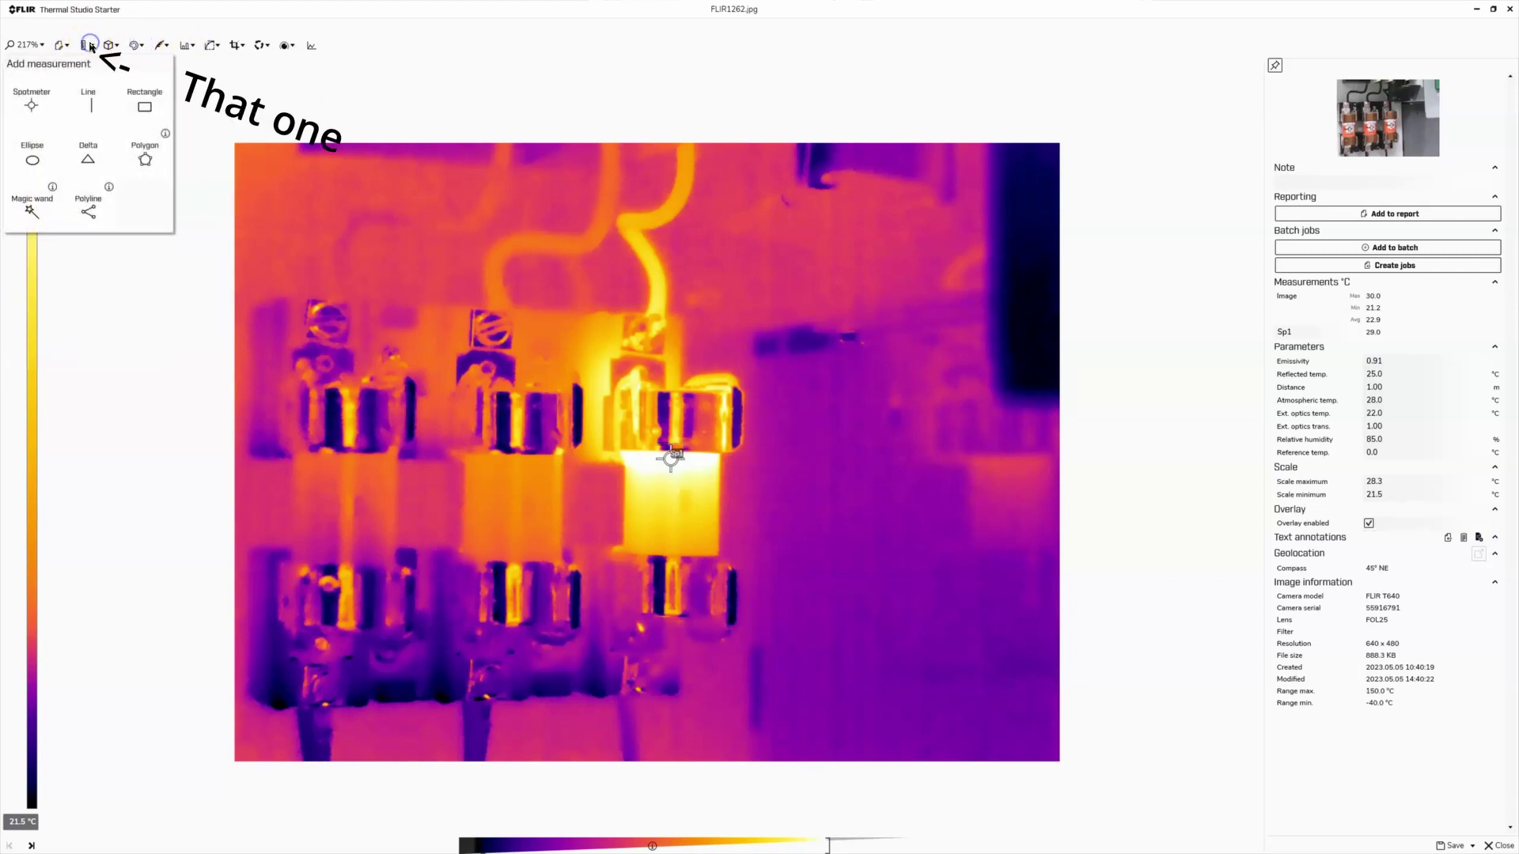
left_click(40, 102)
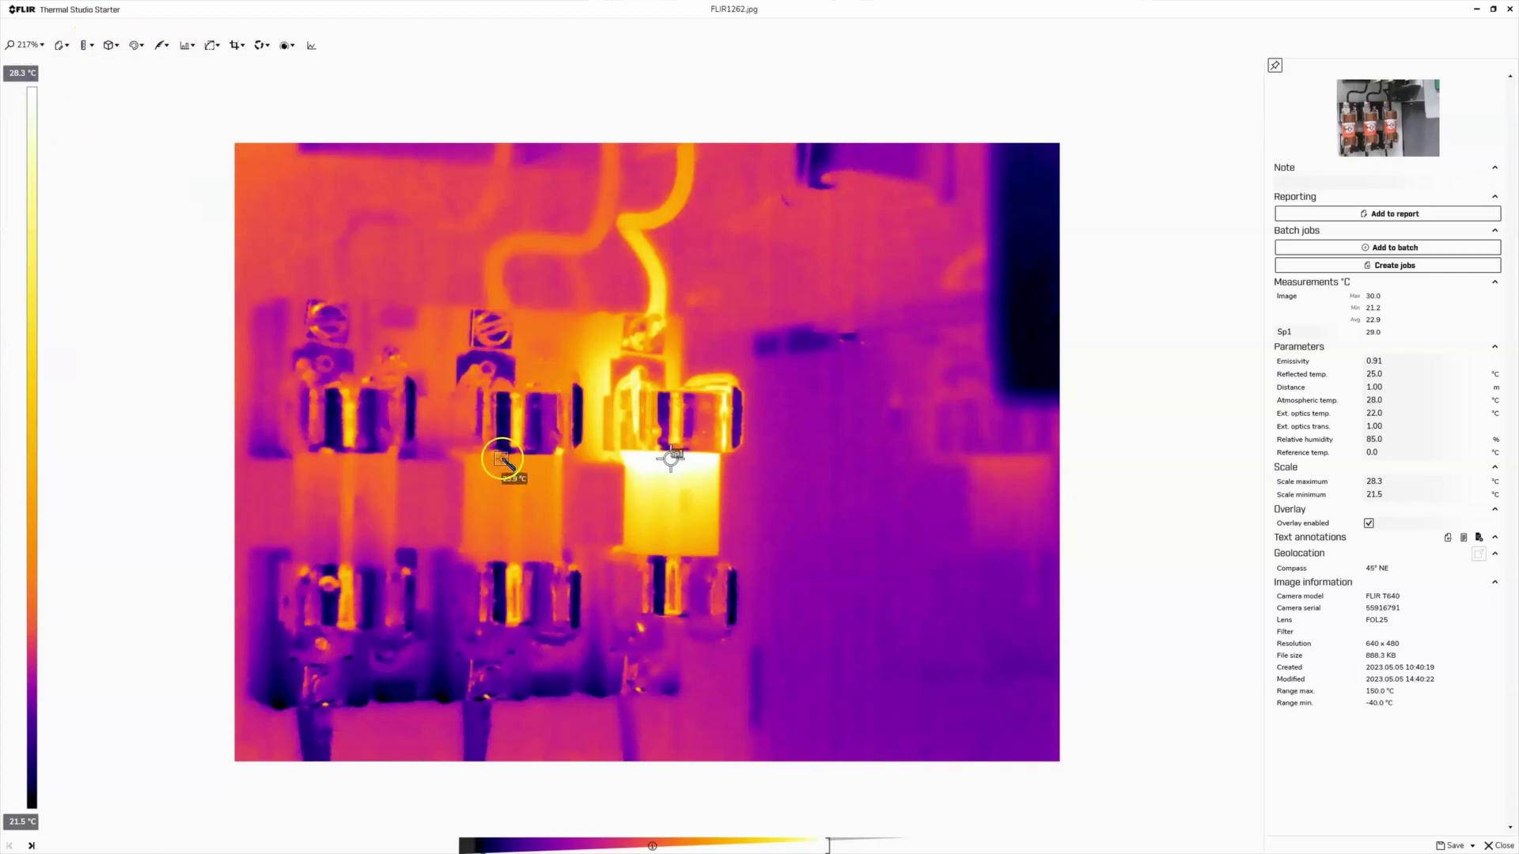
left_click(512, 459)
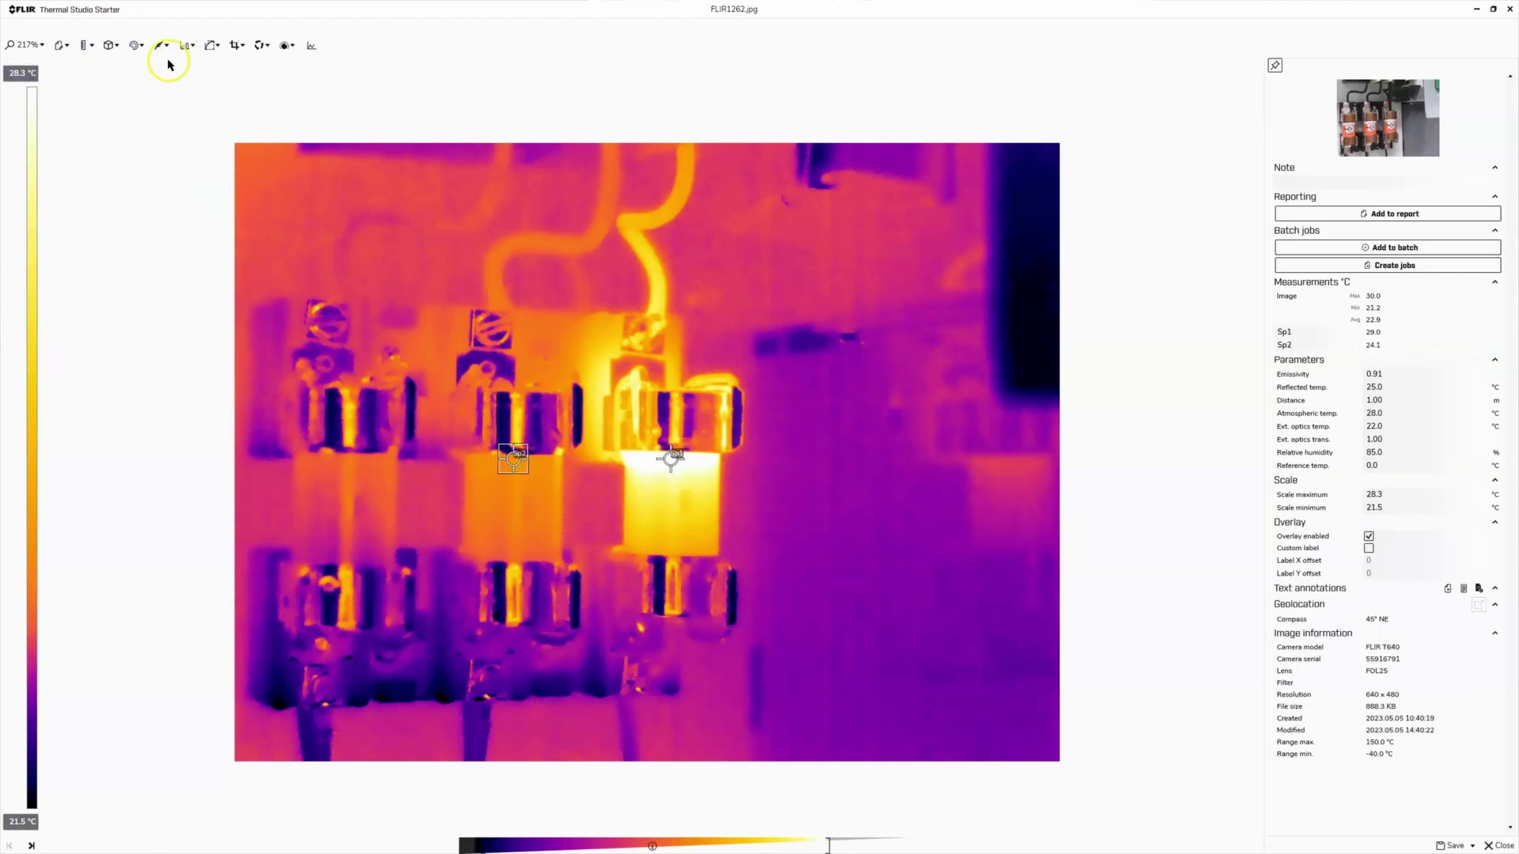
left_click(86, 45)
left_click(44, 101)
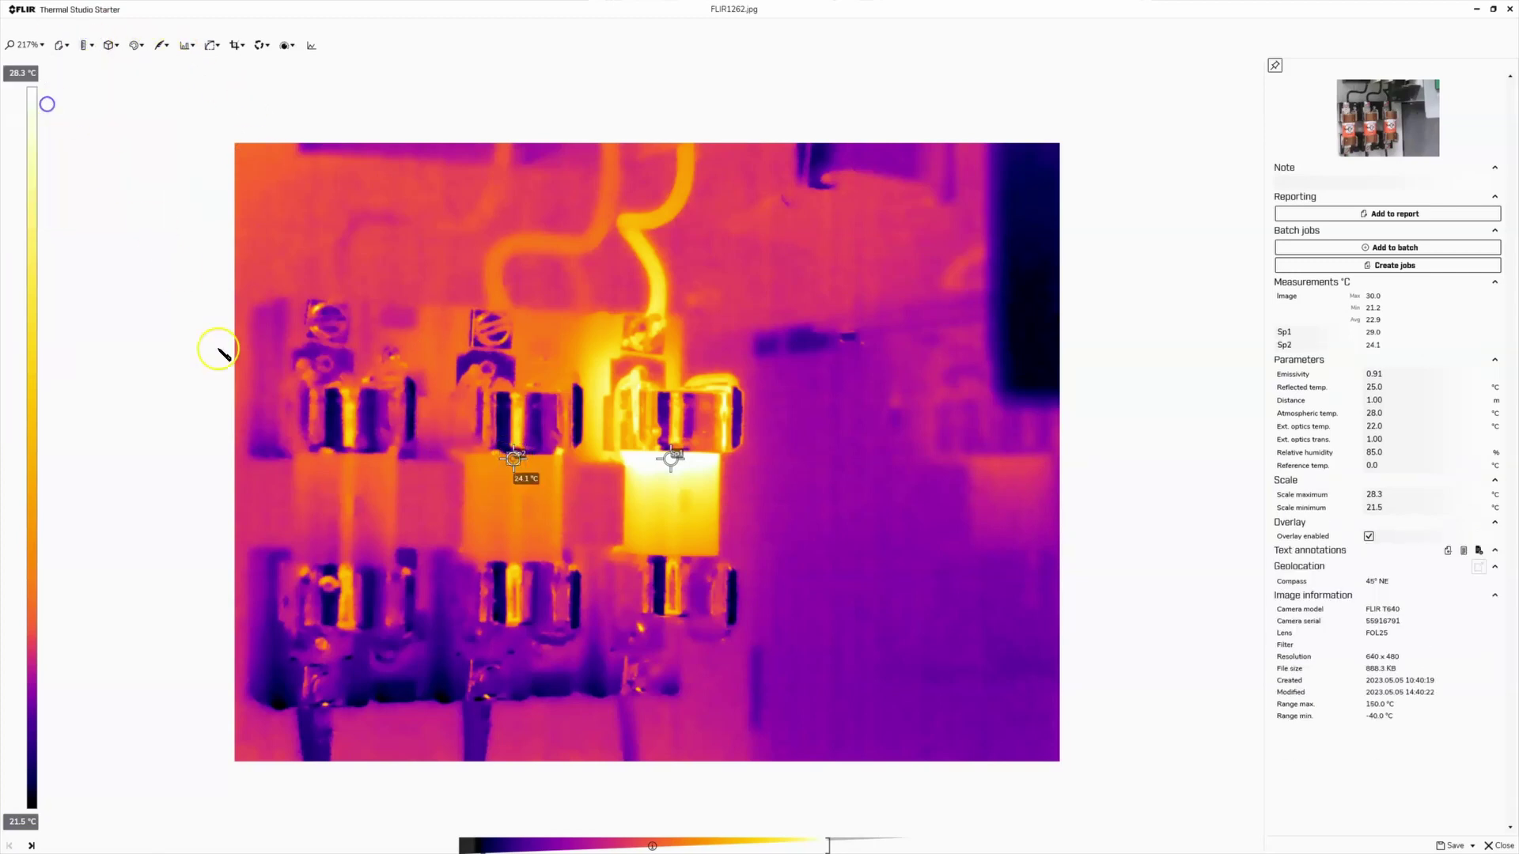
left_click(348, 459)
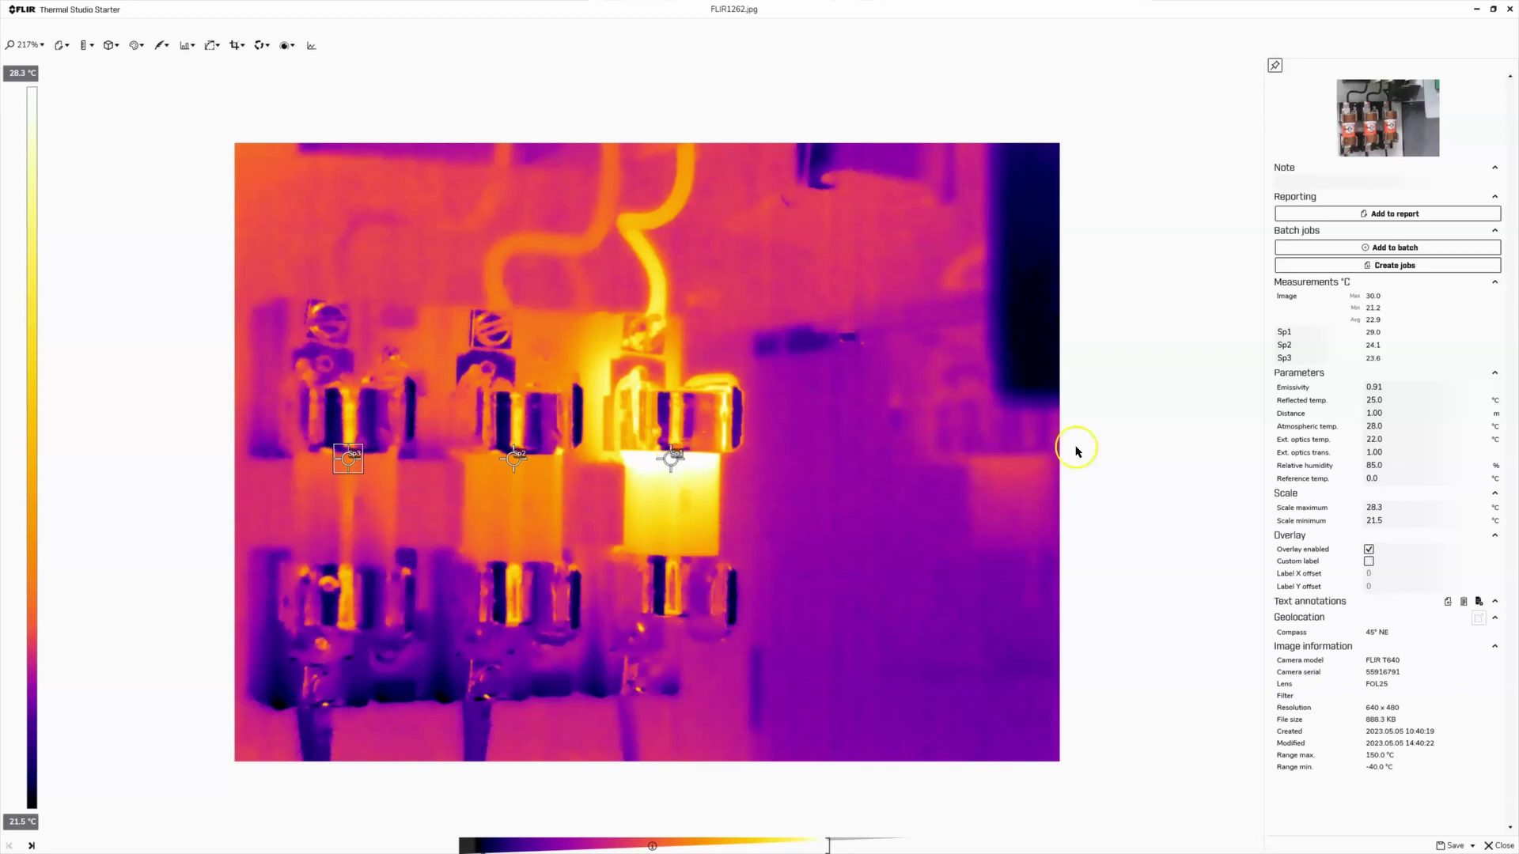
left_click(1384, 331)
- Draw box measurement Bx1 over the middle and right fuses
left_click(87, 46)
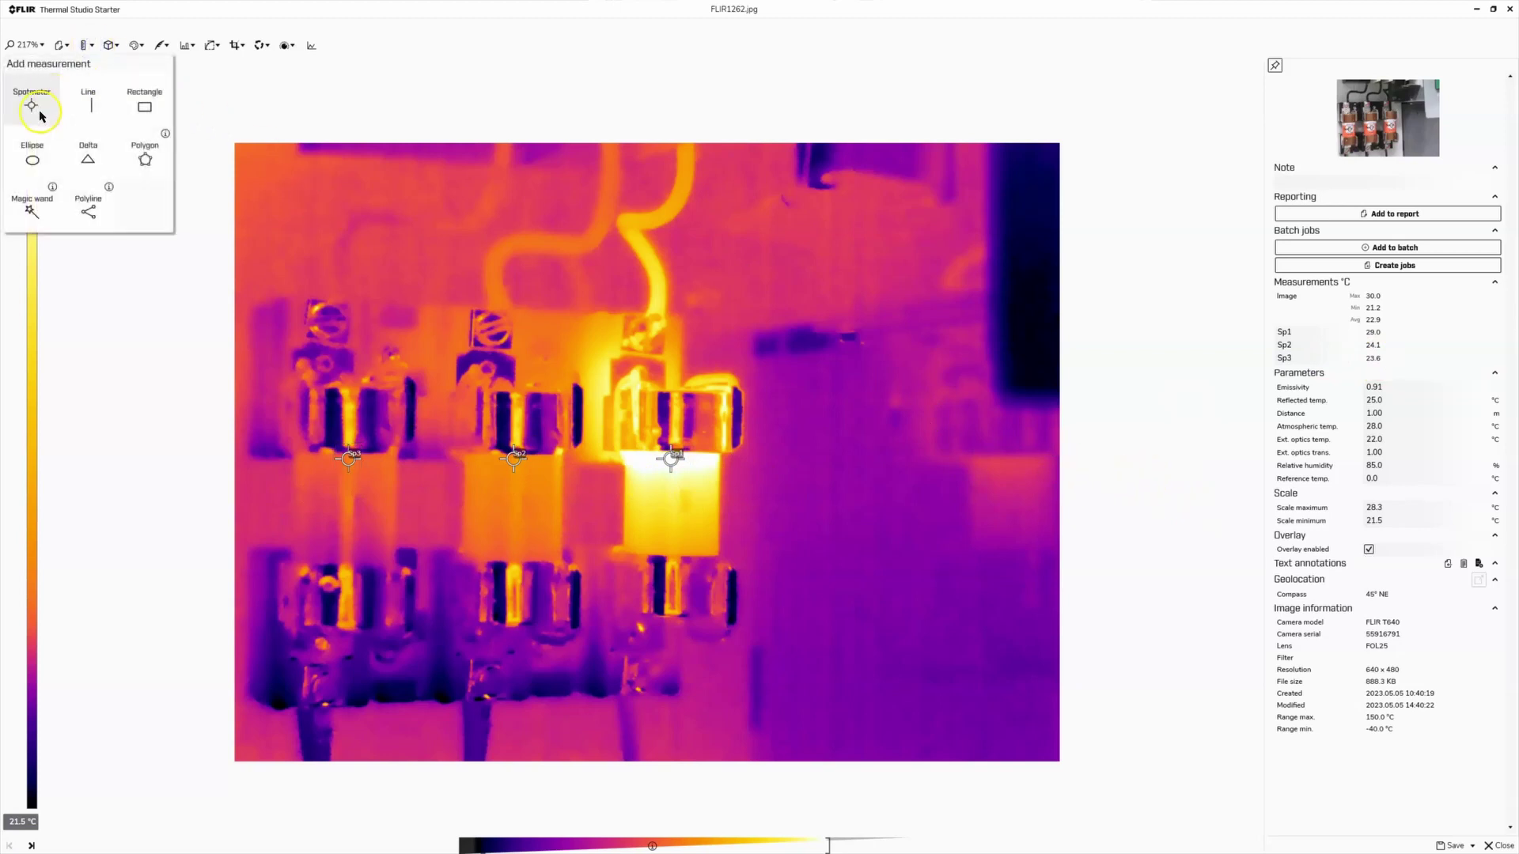
left_click(142, 101)
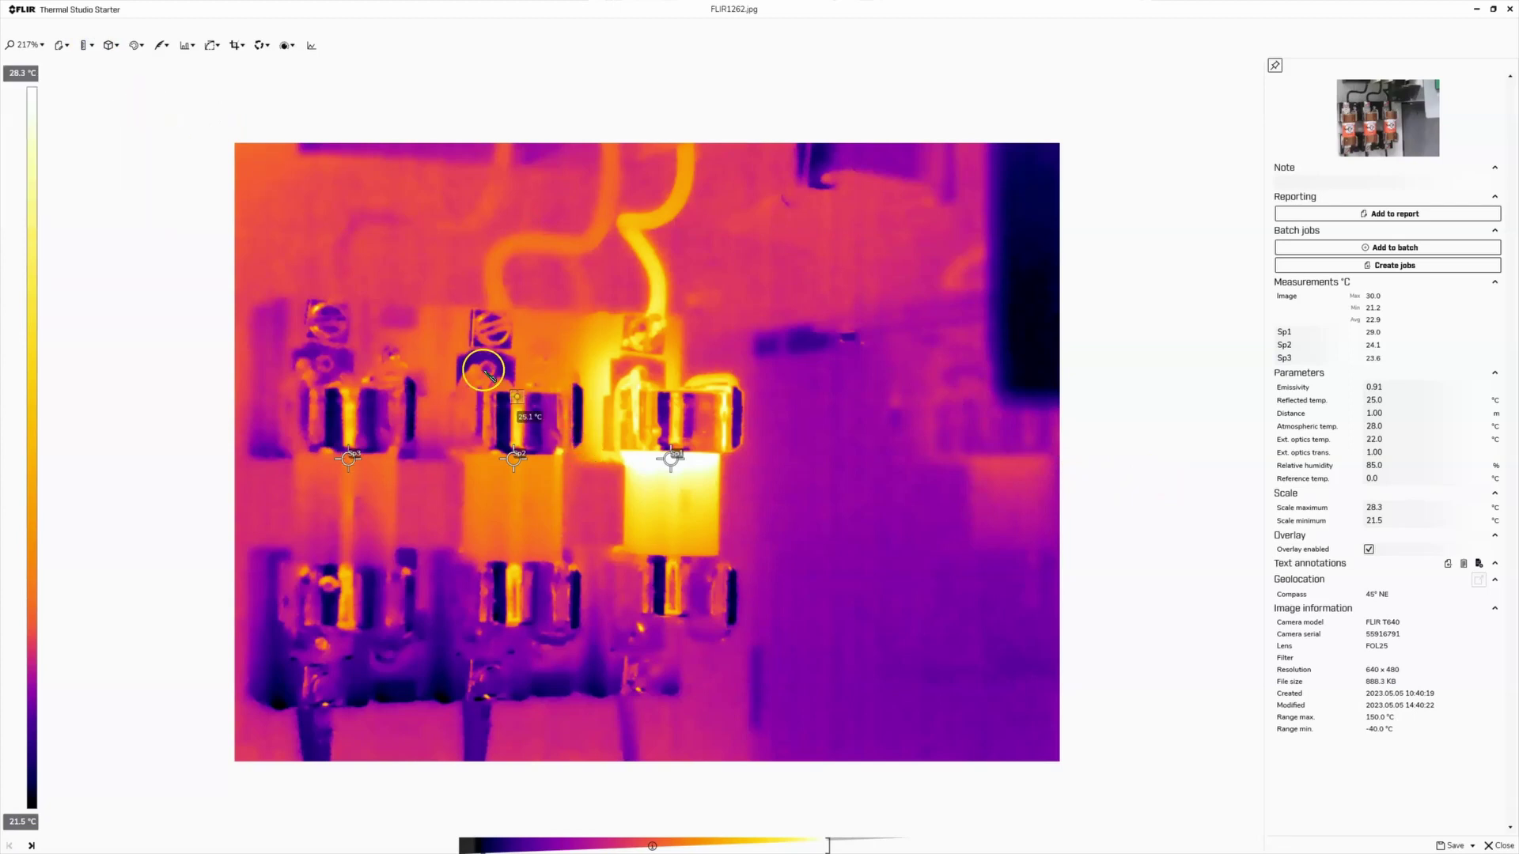
left_click_drag(479, 362, 806, 566)
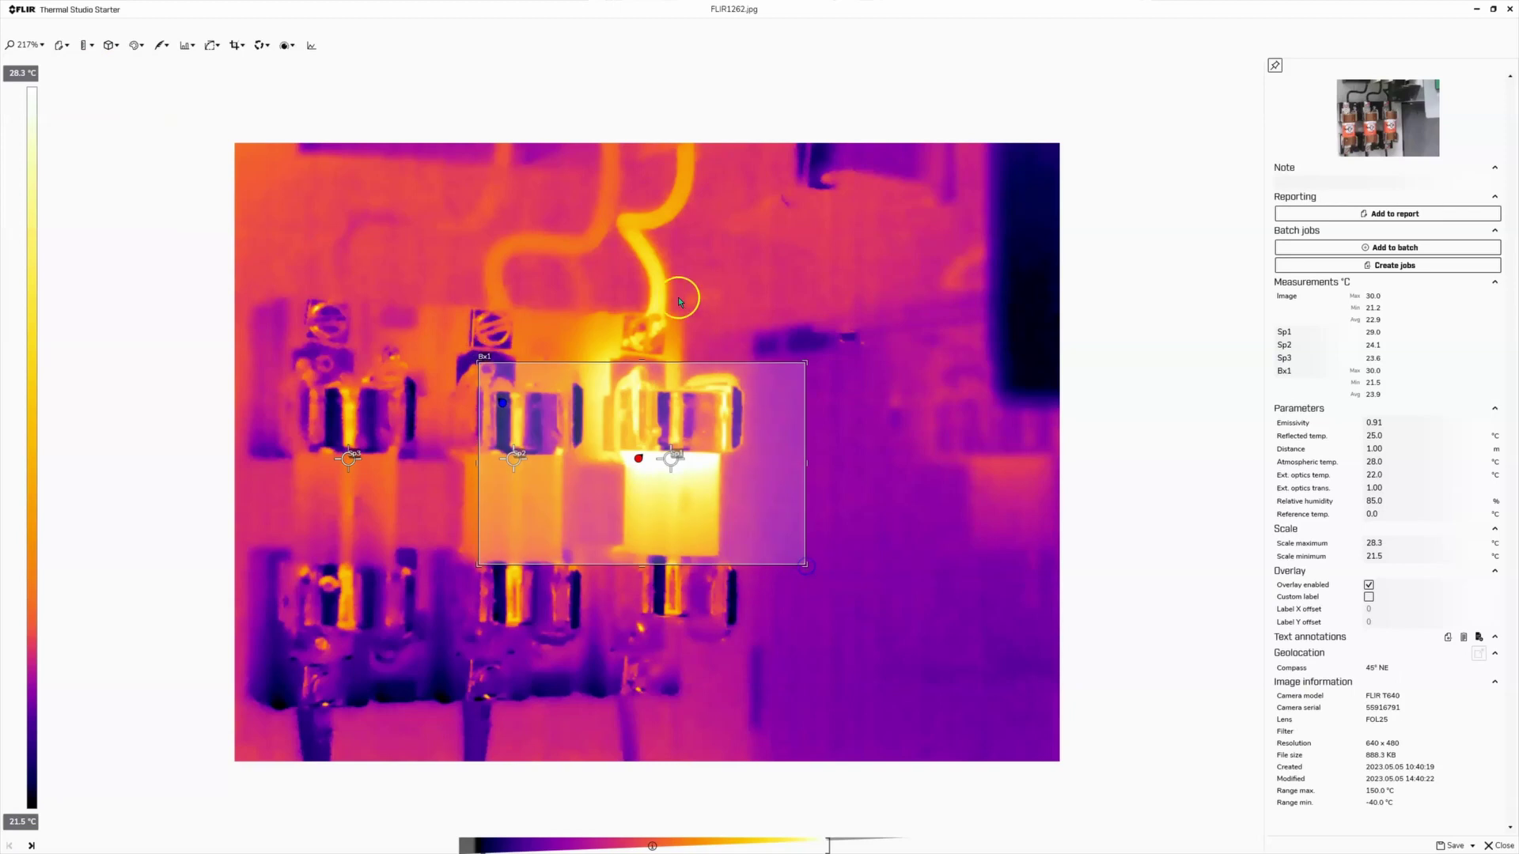
left_click_drag(680, 398, 675, 368)
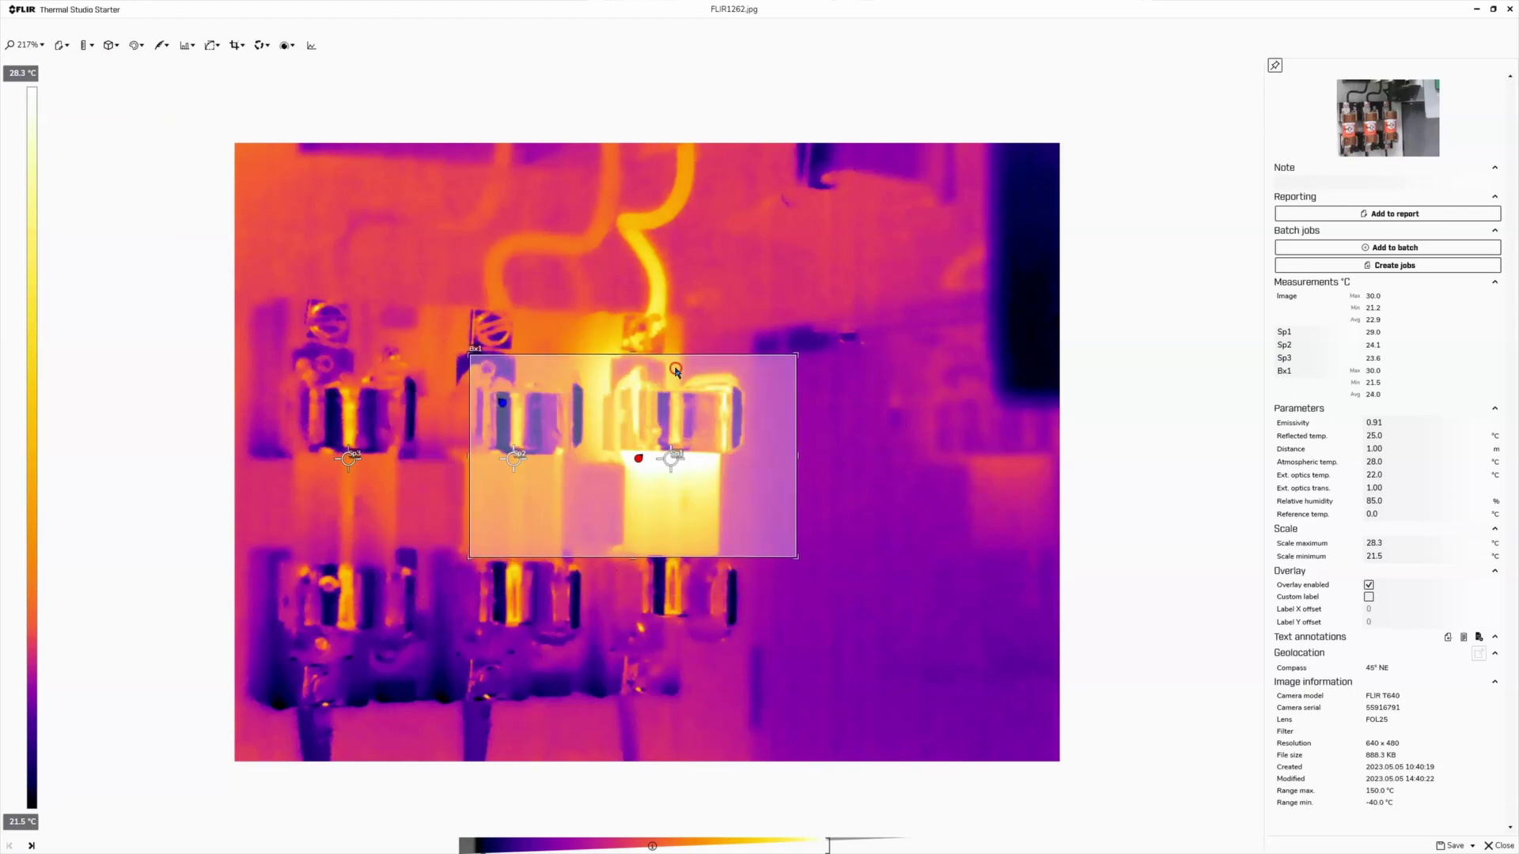
- Delete the Bx1 box from its context menu and close the measurement list unused
right_click(676, 371)
left_click(510, 670)
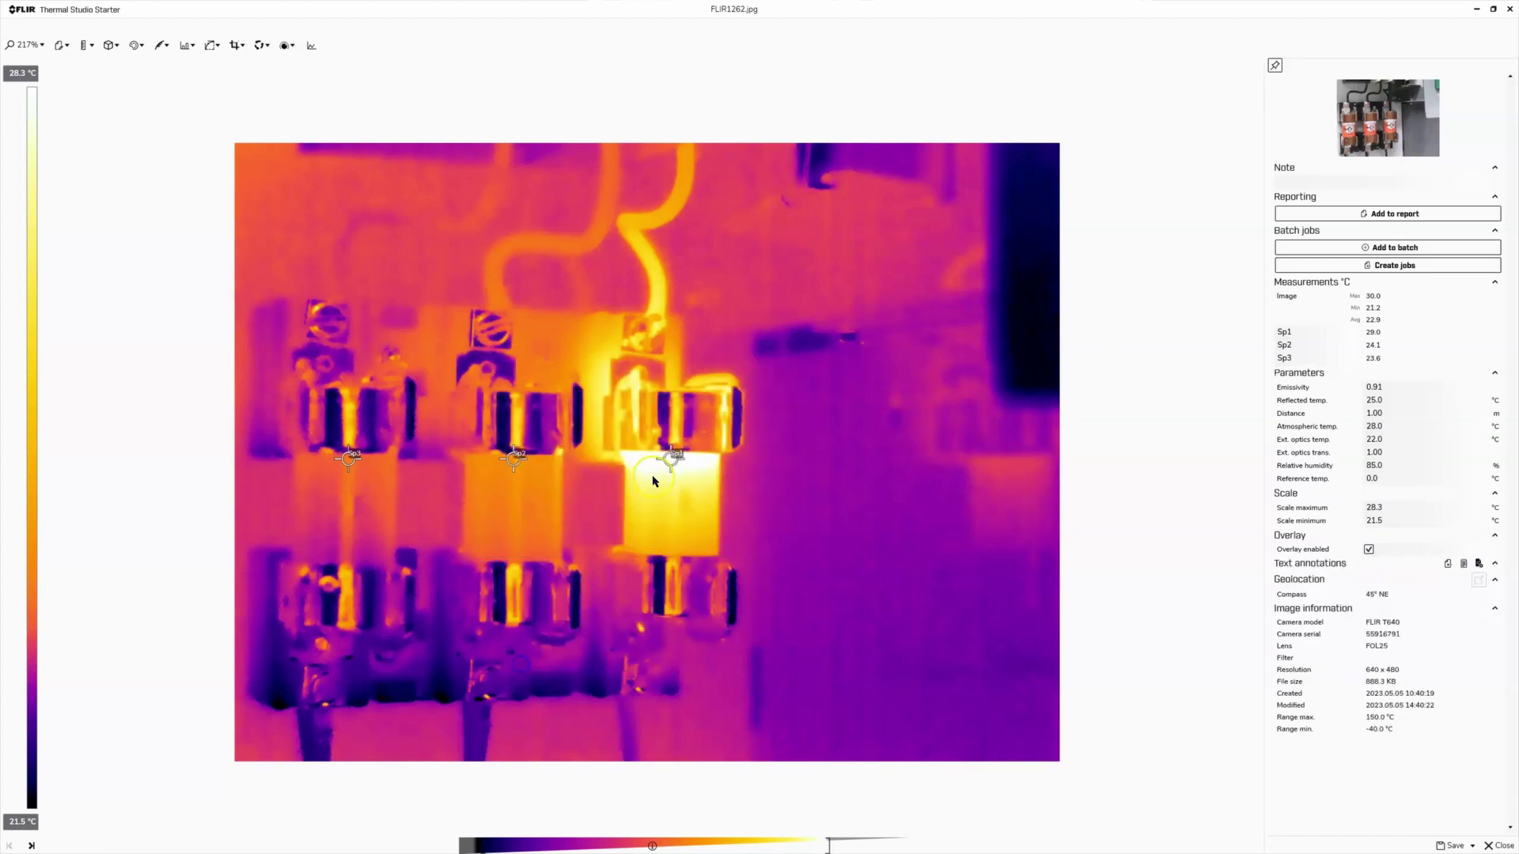
left_click(670, 510)
left_click(88, 45)
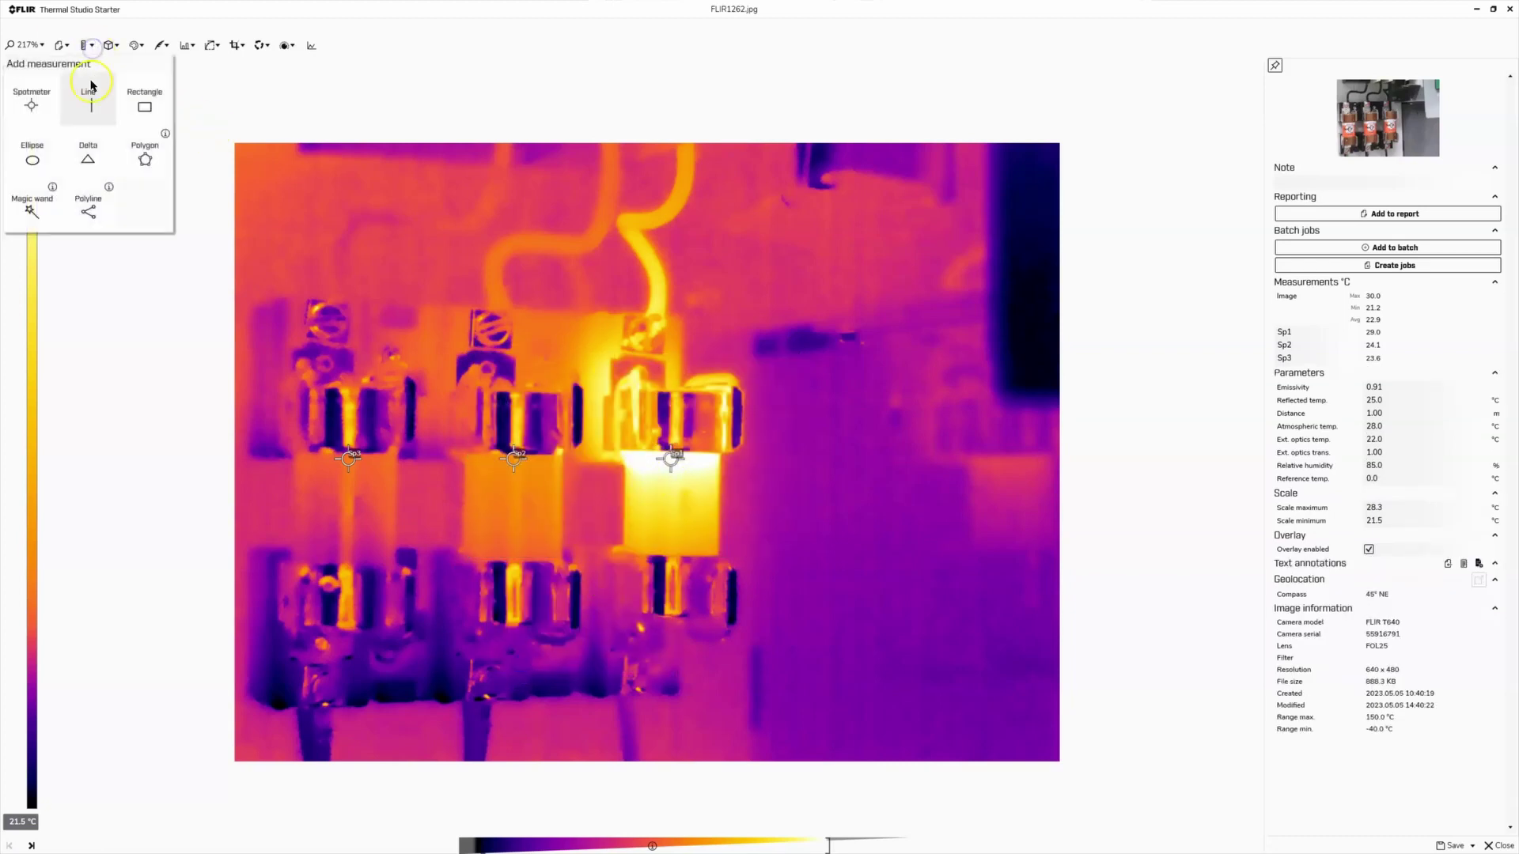
left_click(488, 106)
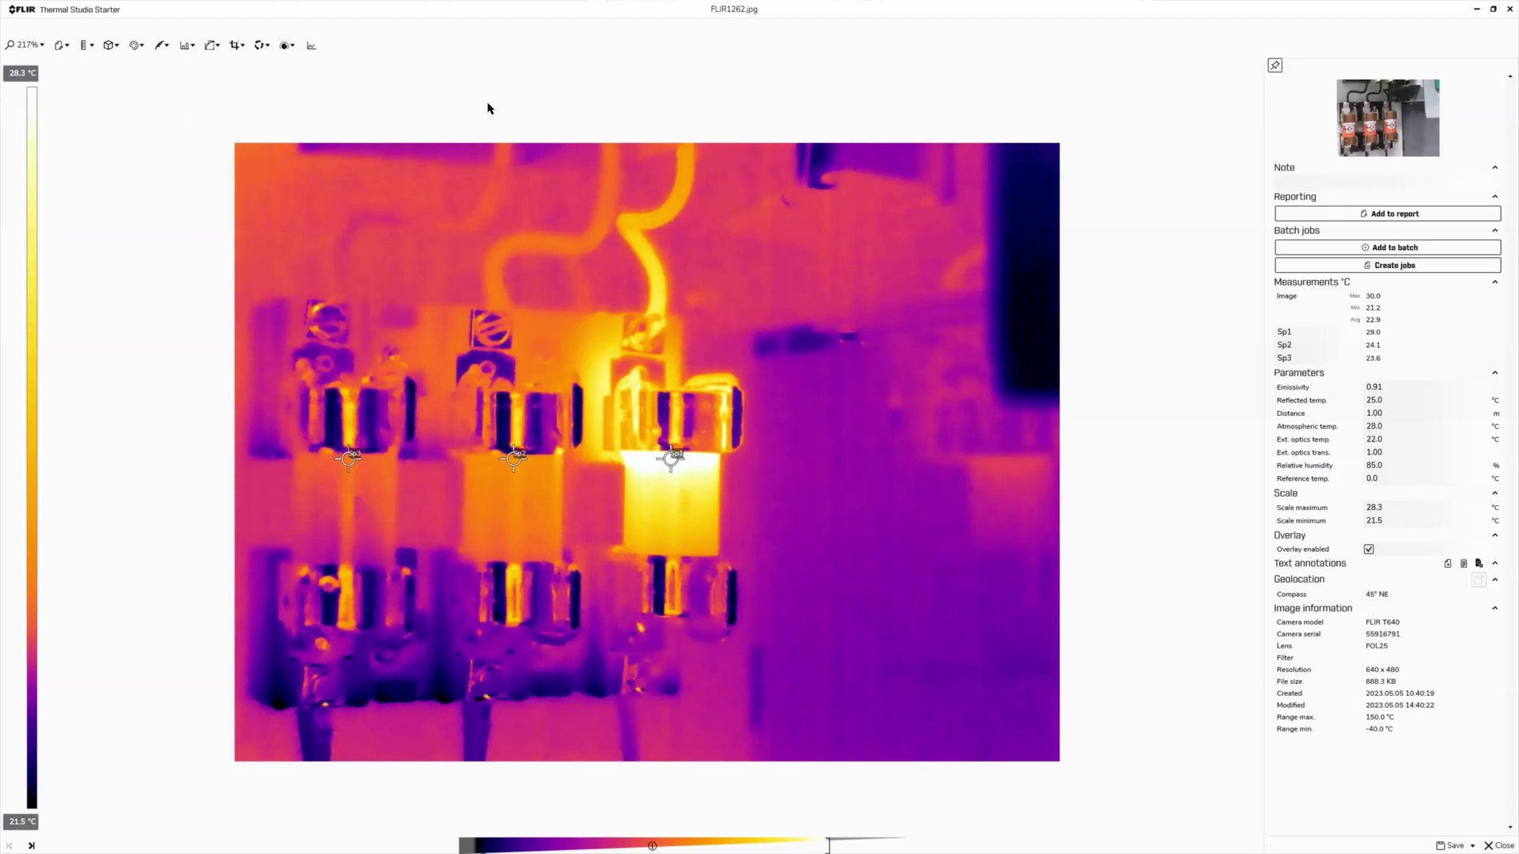
left_click_drag(549, 189, 572, 254)
- Add a new text annotation to FLIR1262 and enter 1 as its key
left_click(1347, 569)
left_click(1448, 565)
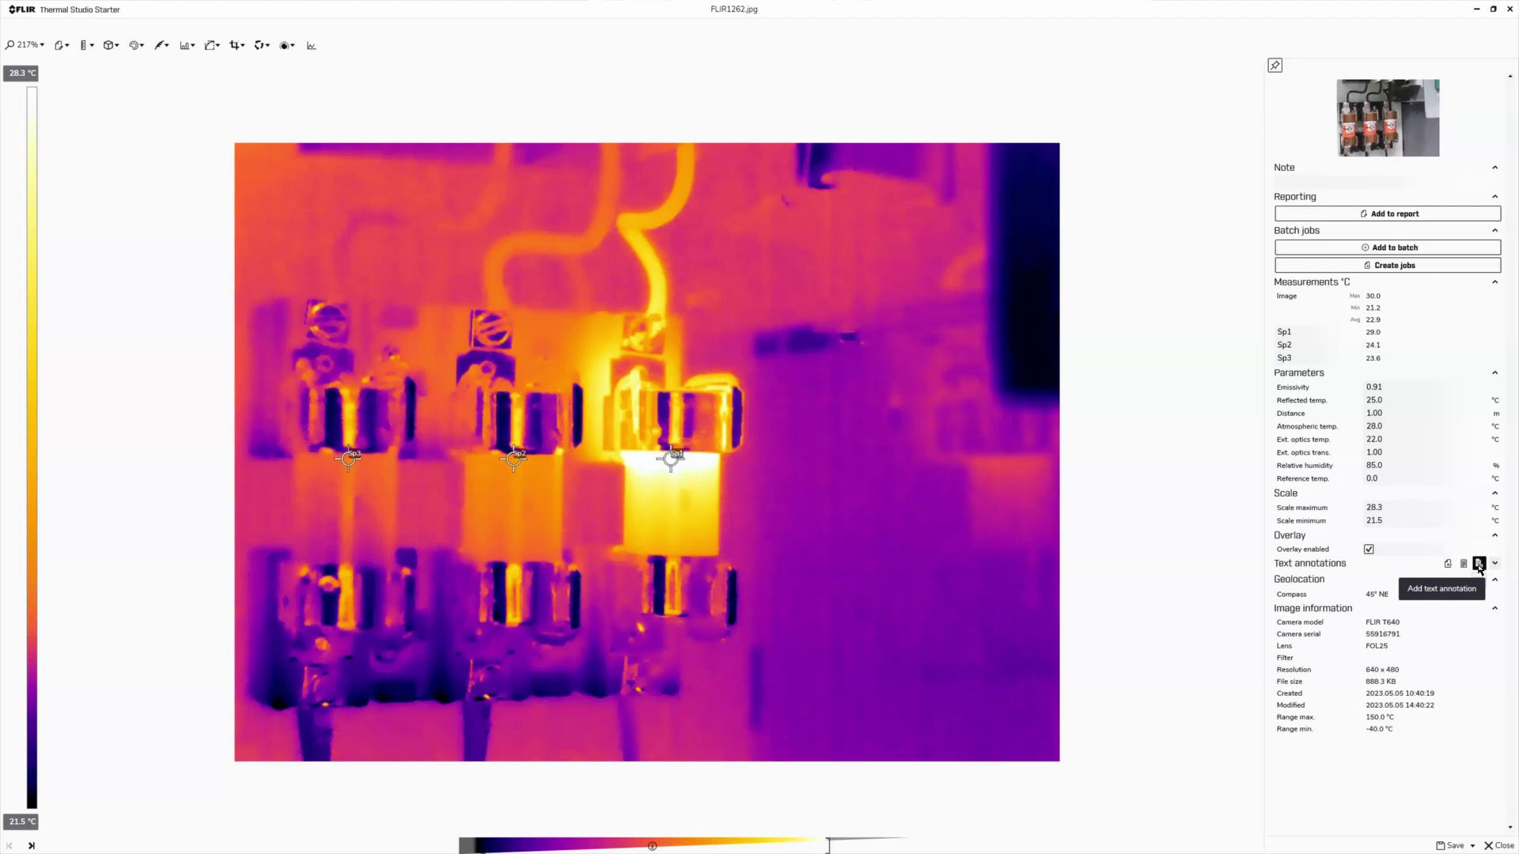
left_click(1478, 565)
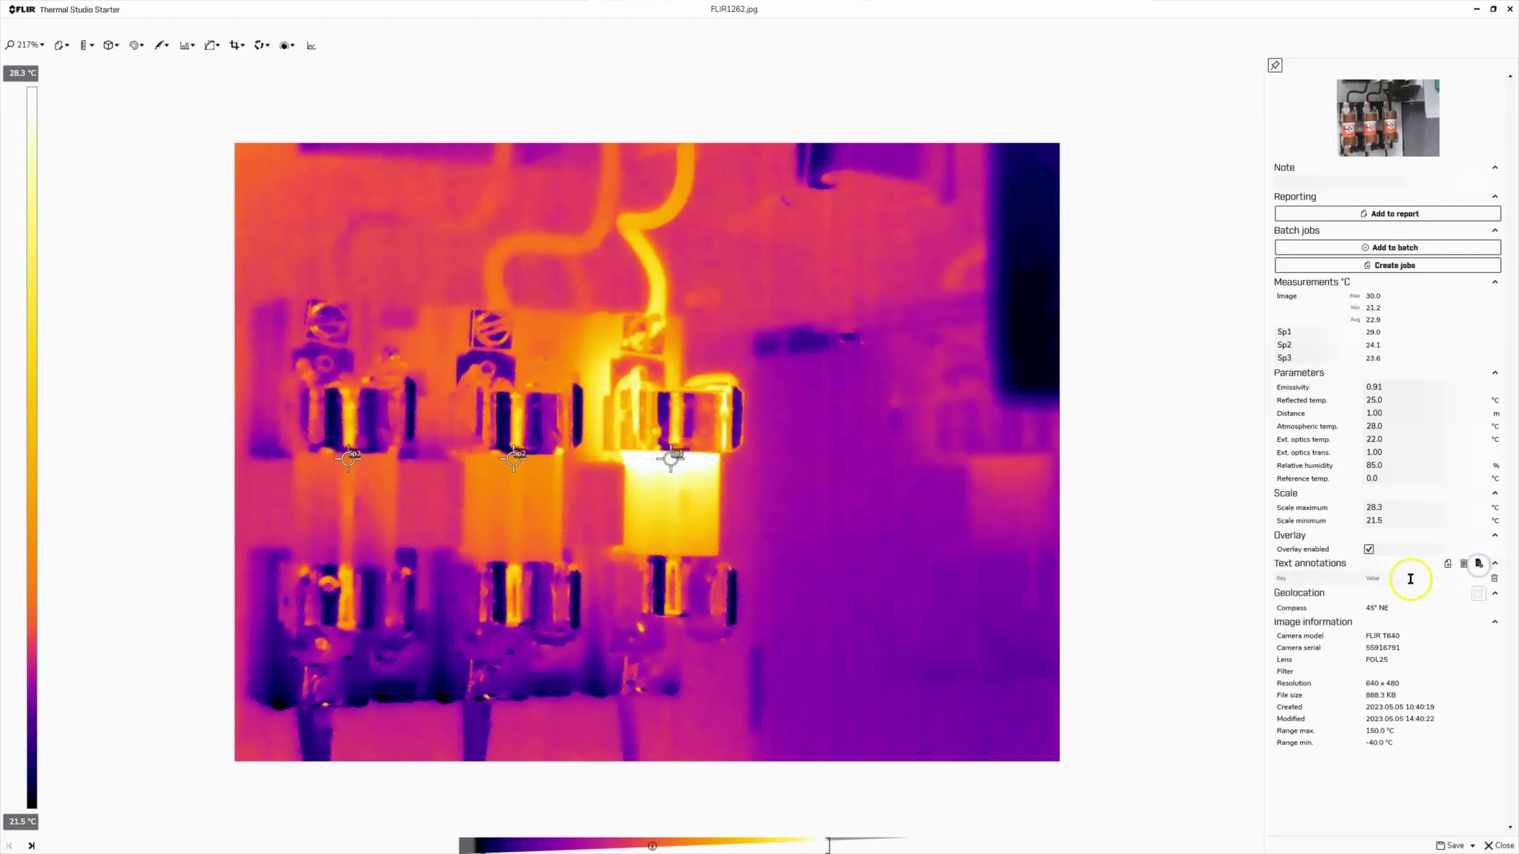
left_click(1478, 563)
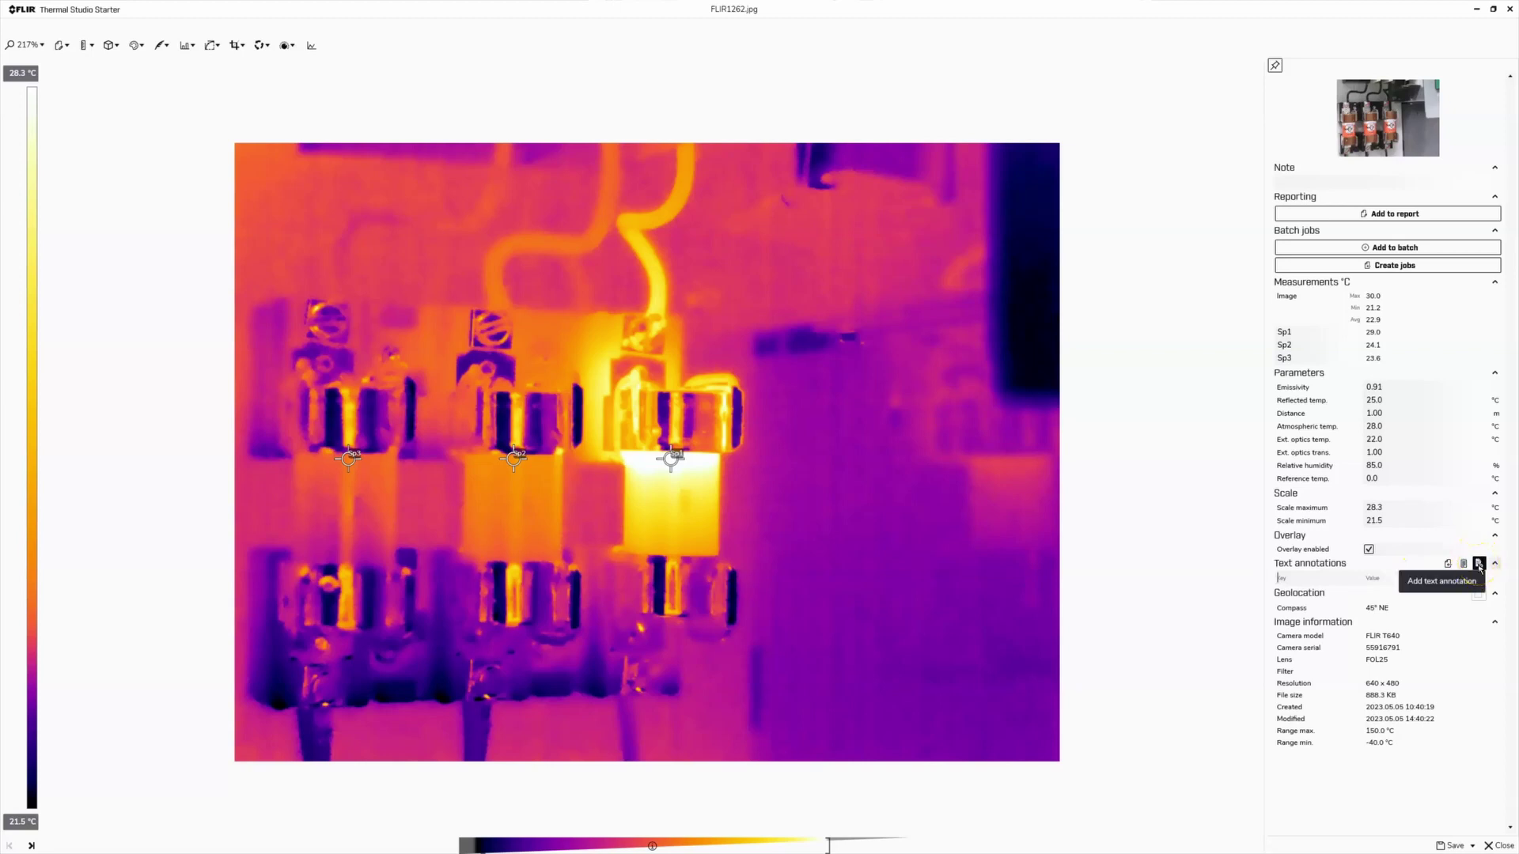
left_click(1328, 580)
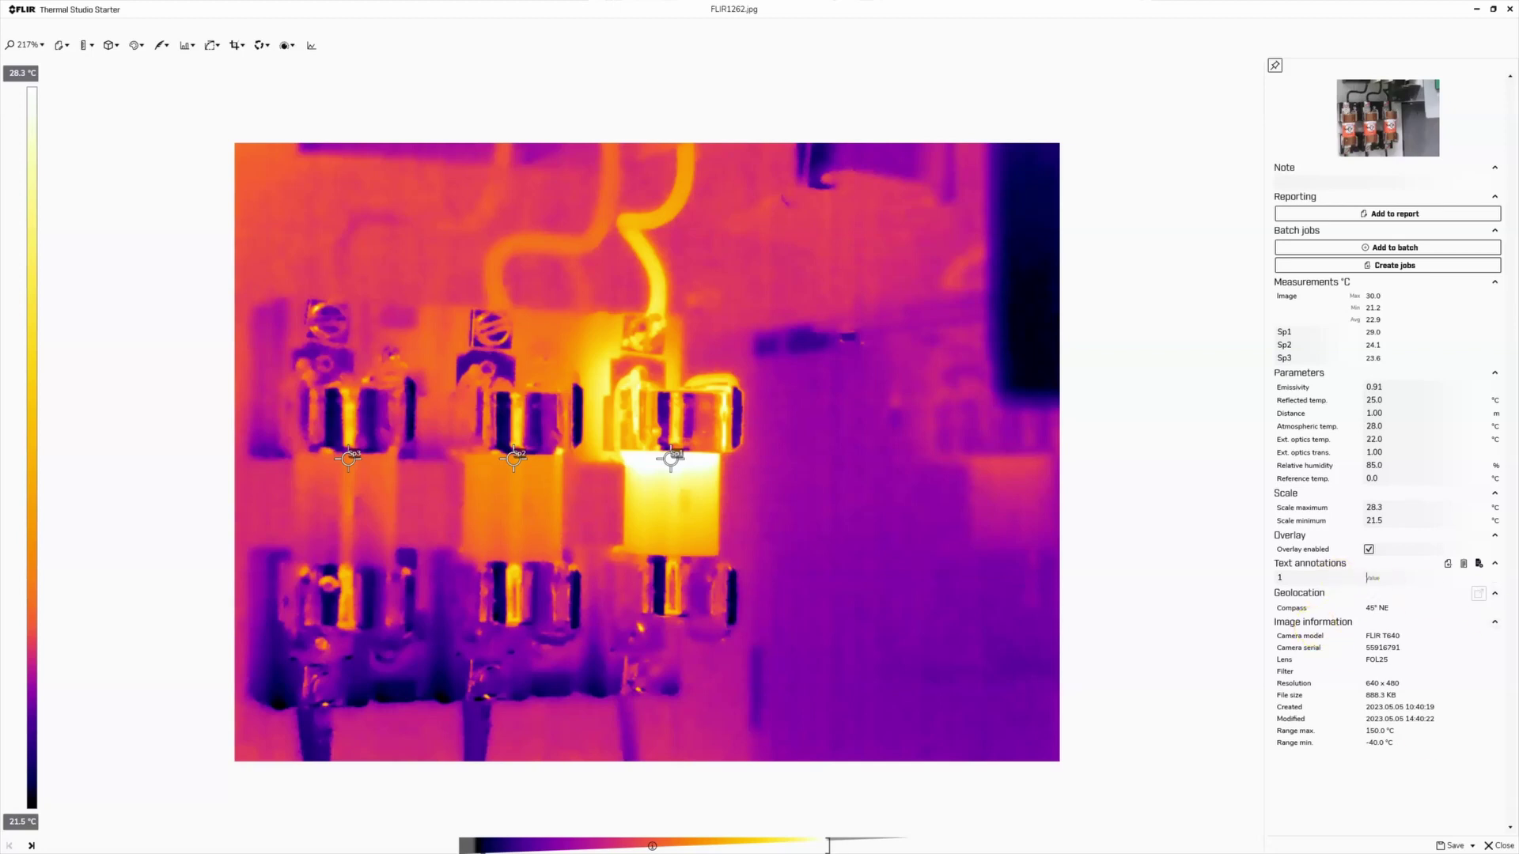
- In Sample Report Notes, select the full FLIR1262 comment text in cell F3 for copying
key("alt+Tab")
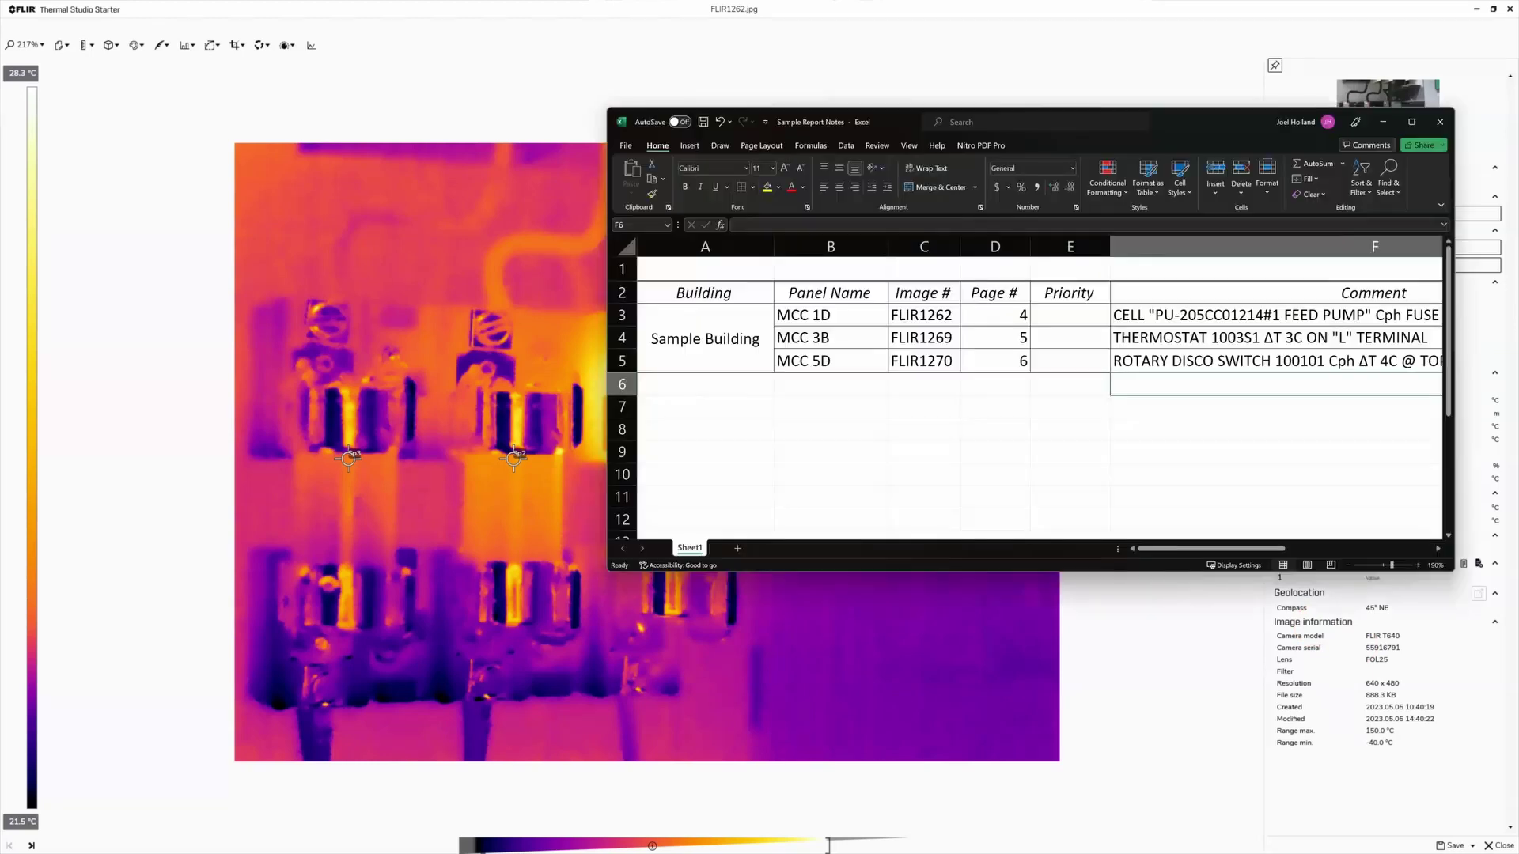
left_click(1159, 352)
scroll(1158, 352, "down", 2, "ctrl")
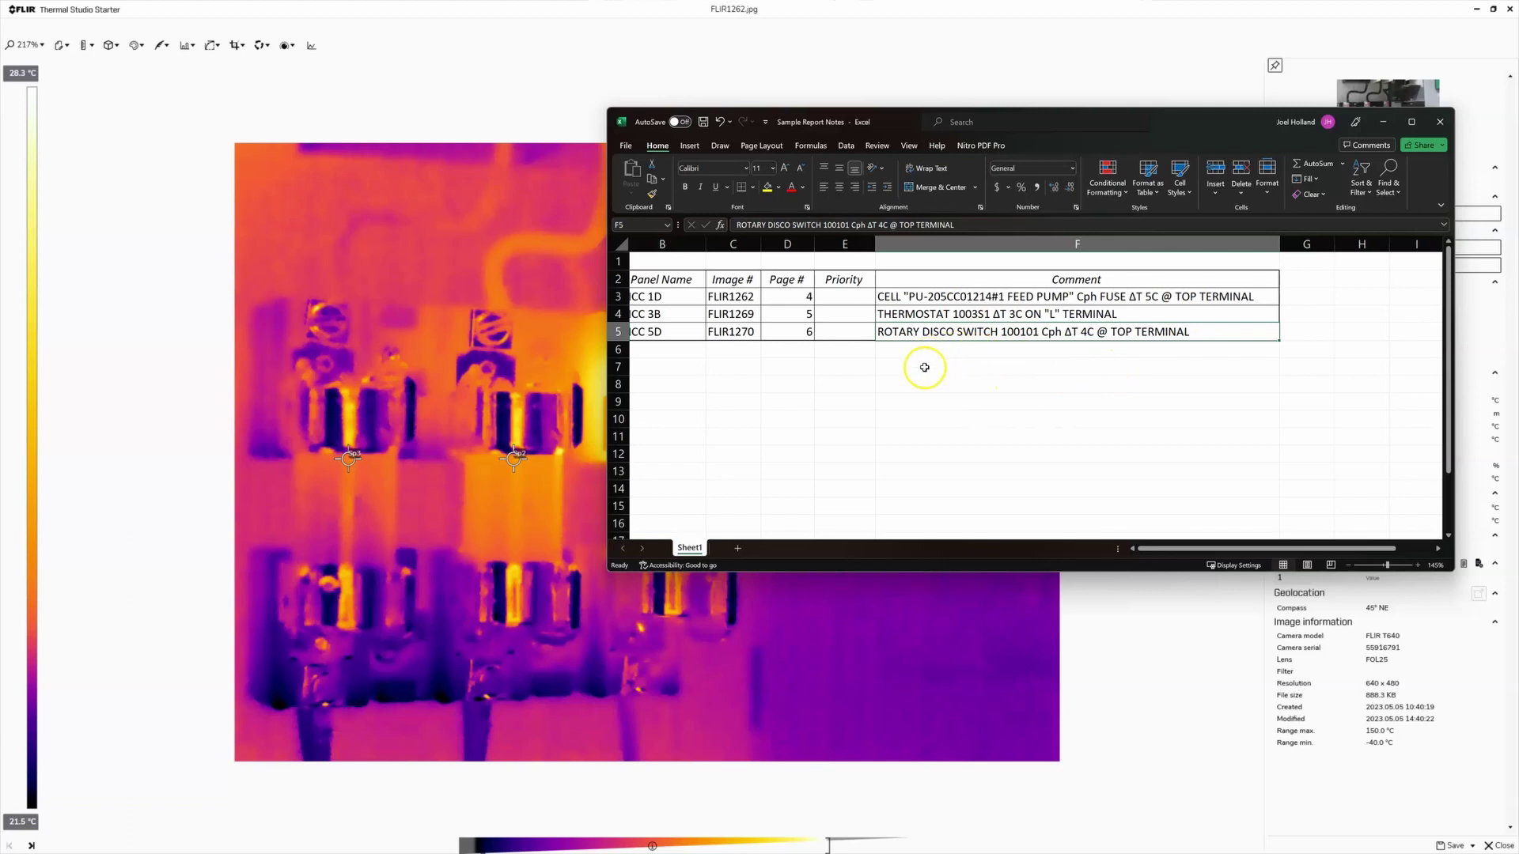
left_click(736, 301)
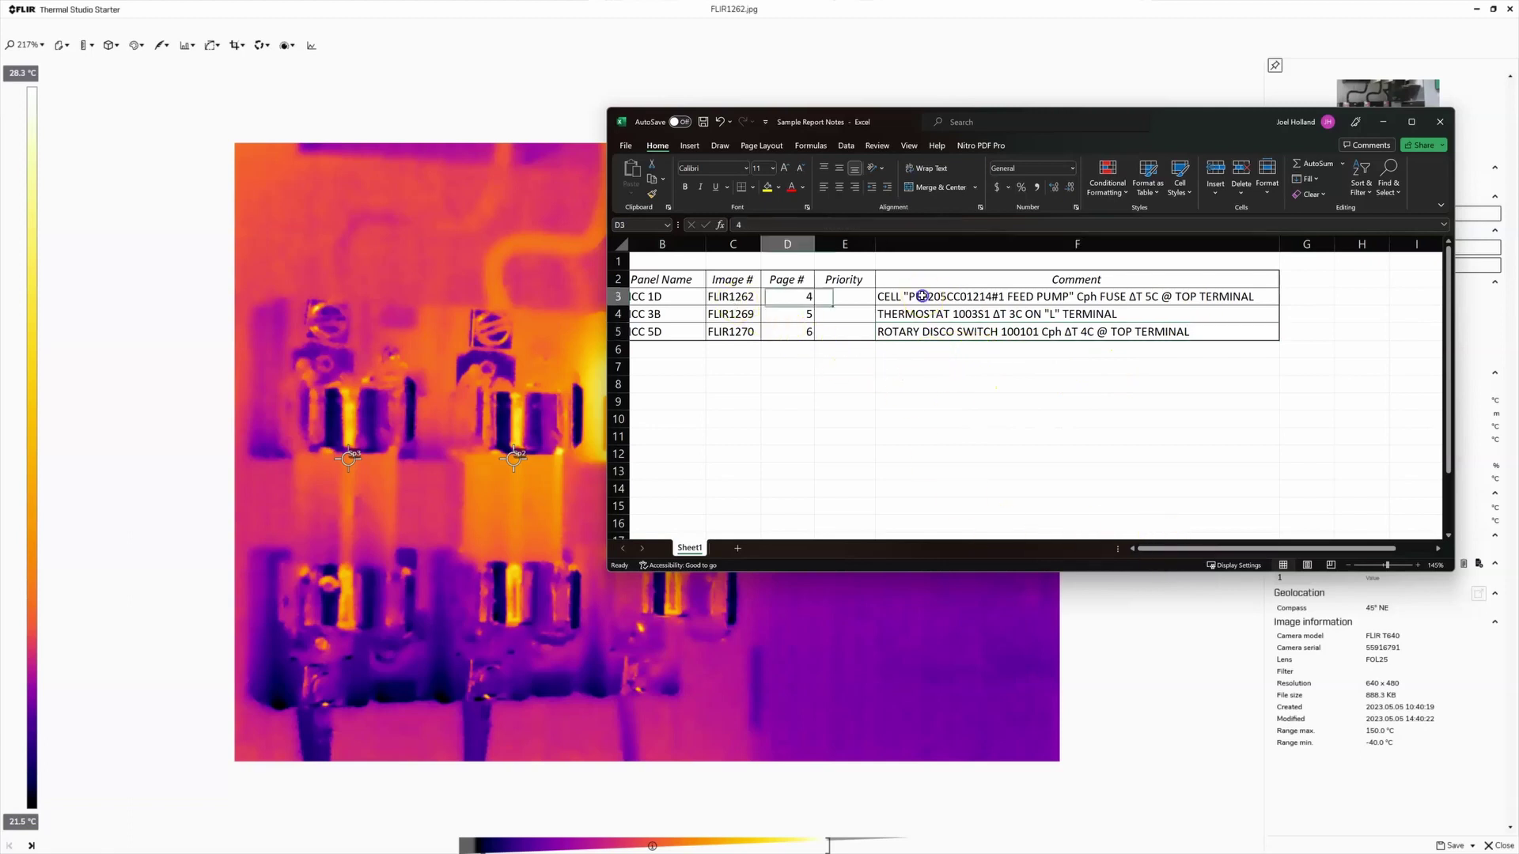
key("Right")
key("Right")
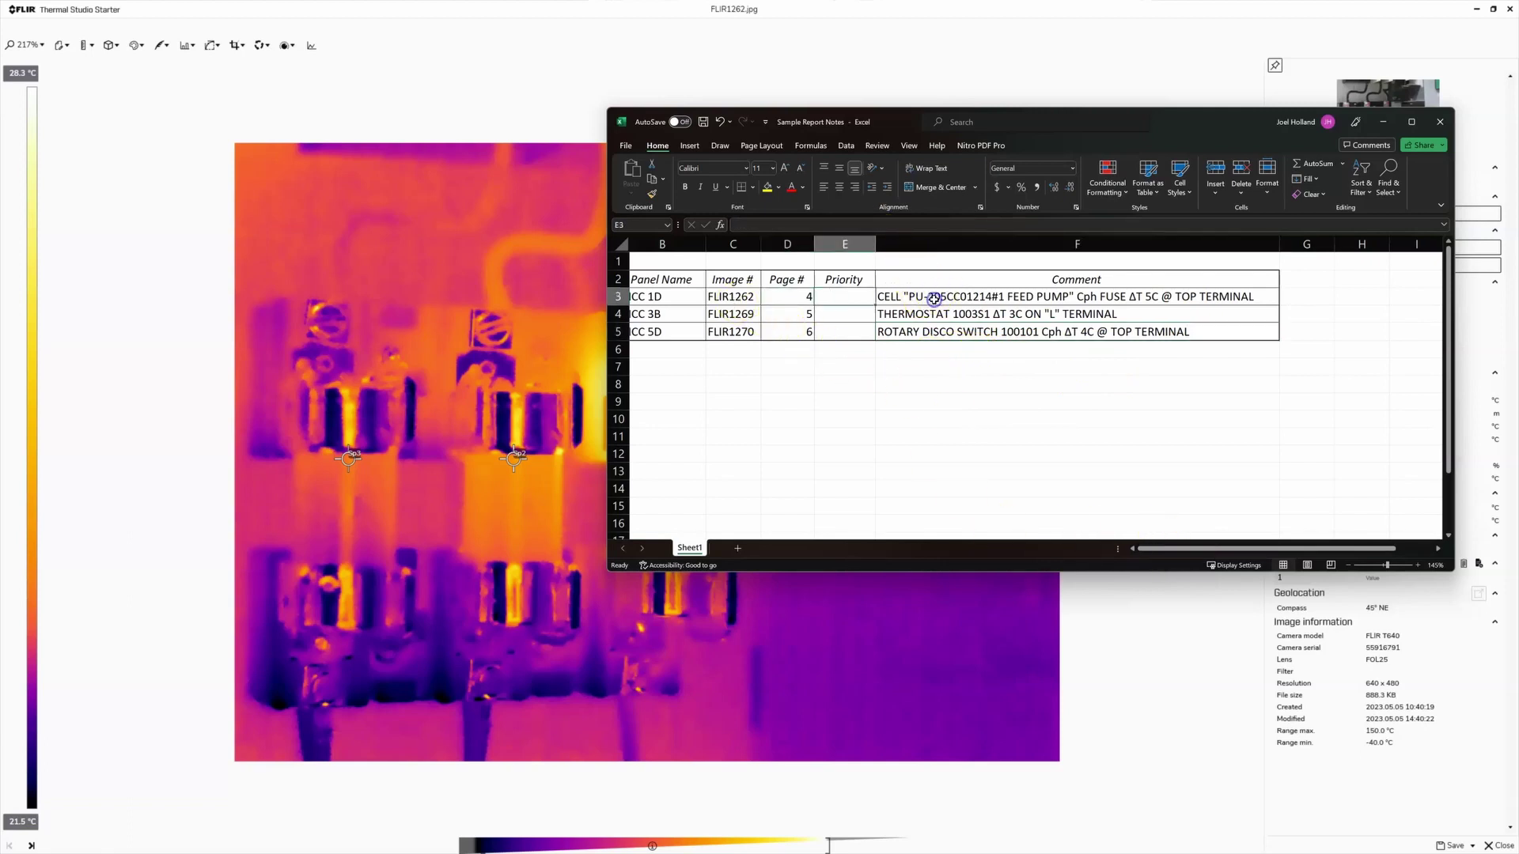
left_click(1024, 292)
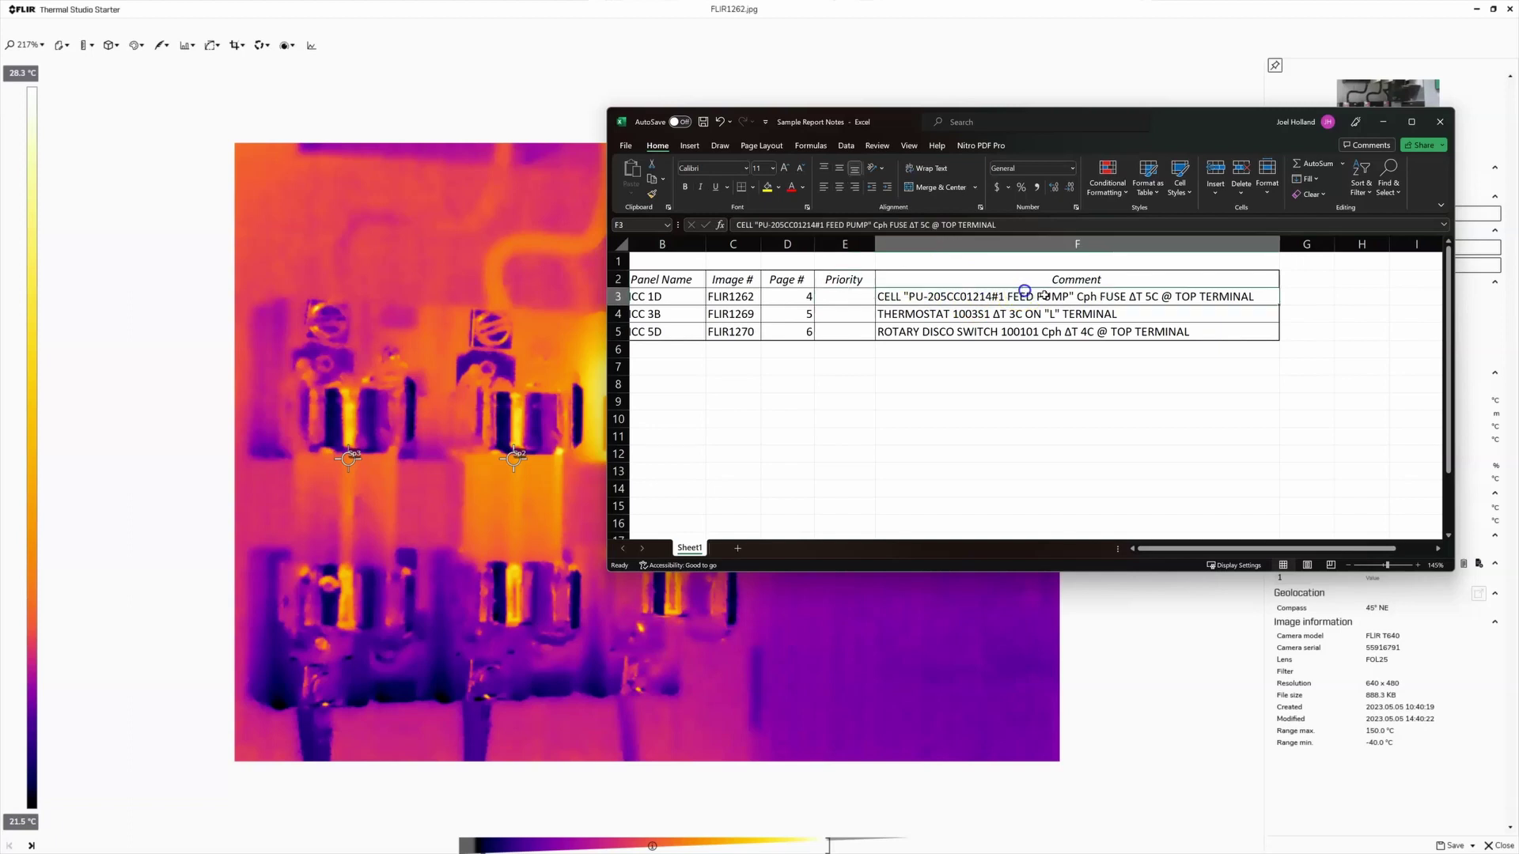
left_click(999, 229)
key("shift+Home")
key("ctrl+c")
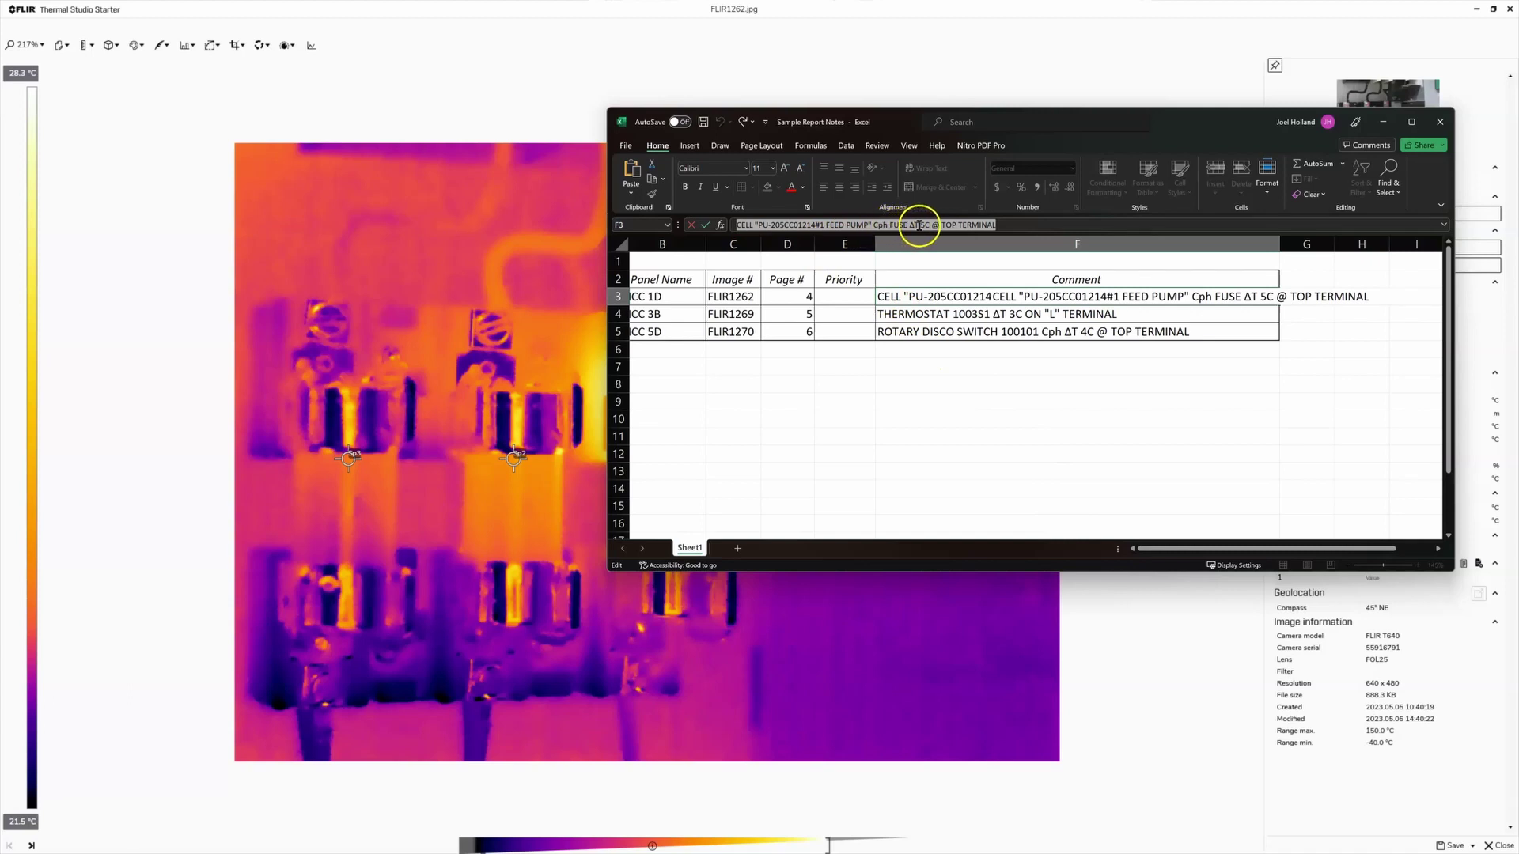
- Paste the feed-pump fuse ΔT 5C comment as annotation 1's value and save FLIR1262
left_click(1133, 645)
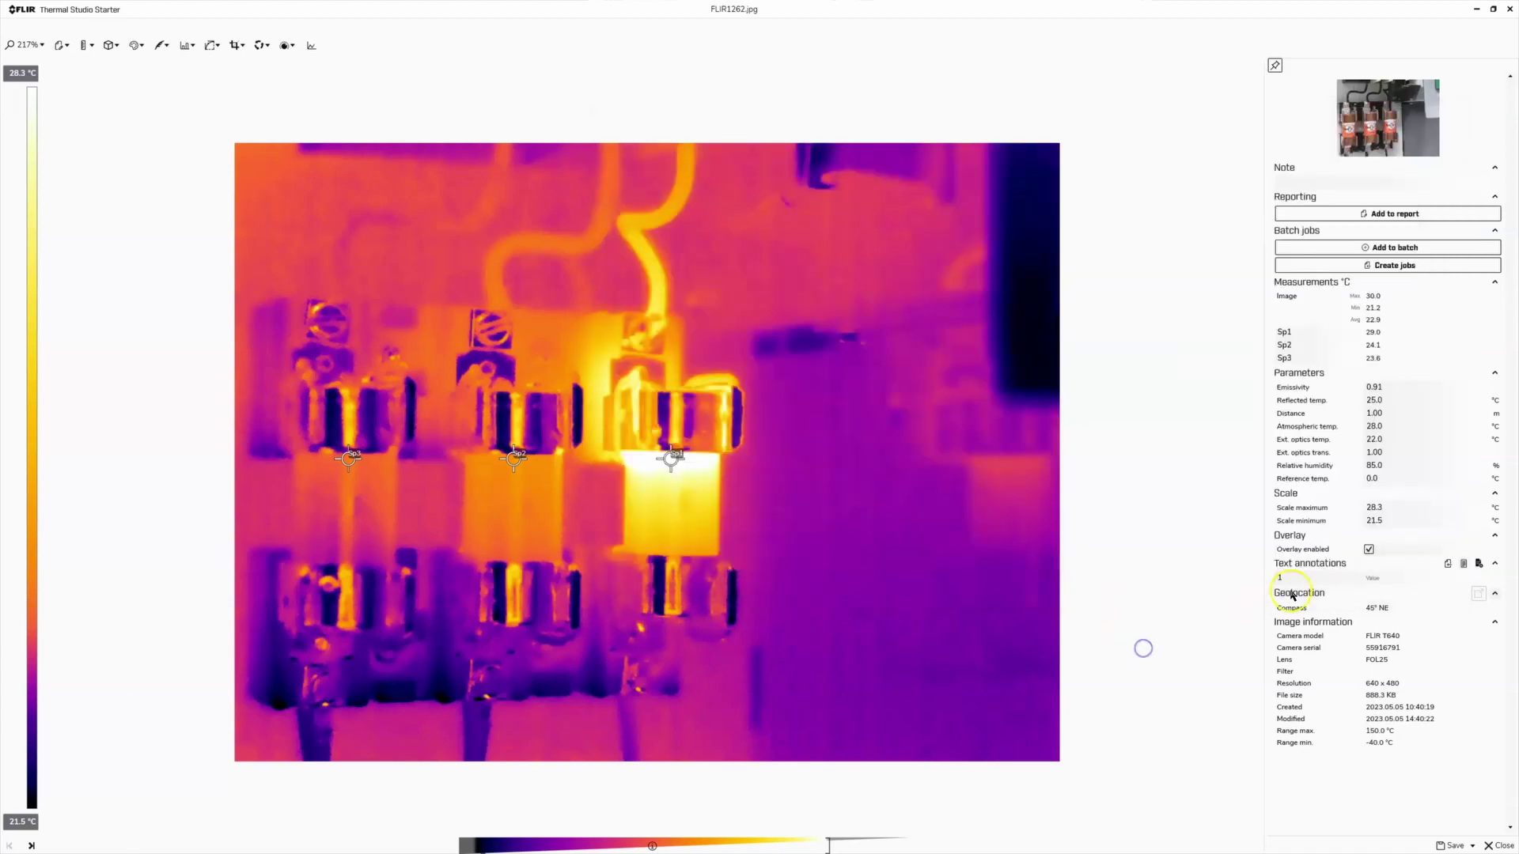
key("ctrl+v")
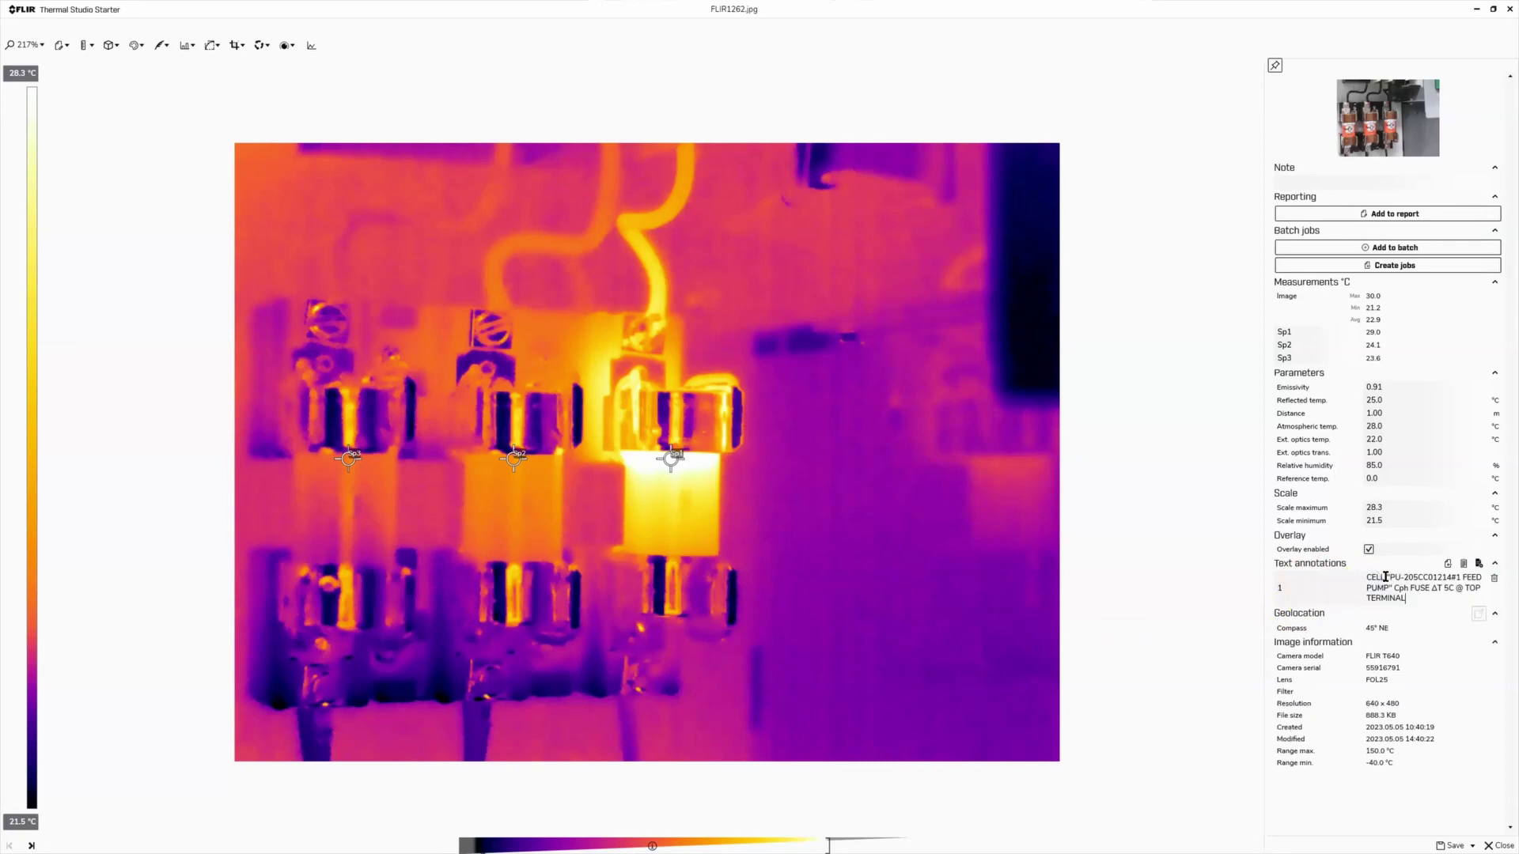
left_click(1394, 360)
left_click(1453, 845)
mouse_move(1512, 852)
- Close the FLIR1262 image and scroll Report 6 to check page 2's Text annotations table
left_click(1479, 843)
scroll(1000, 604, "down", 3)
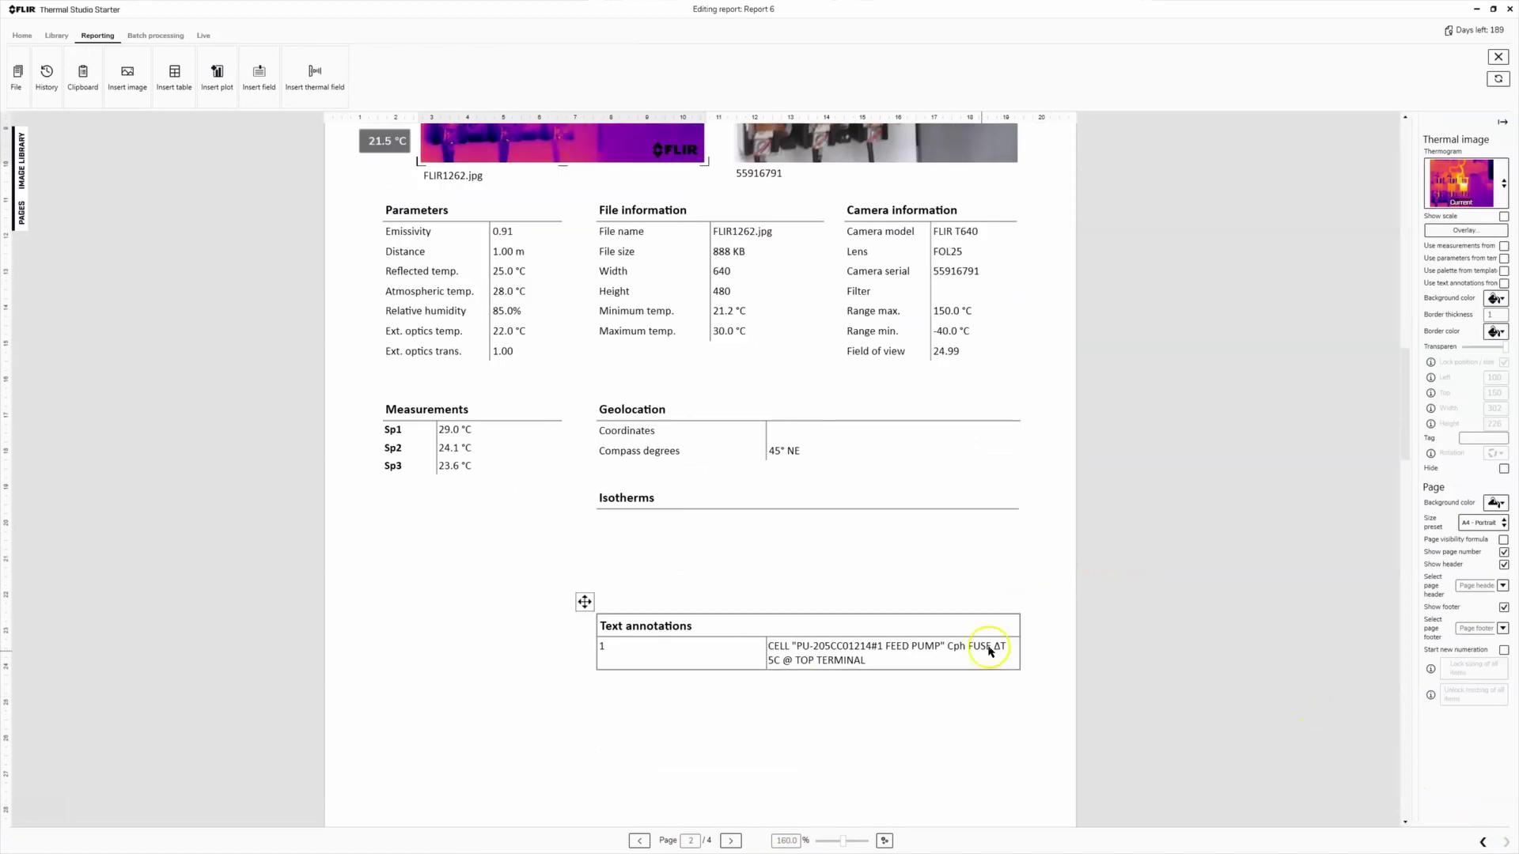
scroll(956, 681, "up", 4)
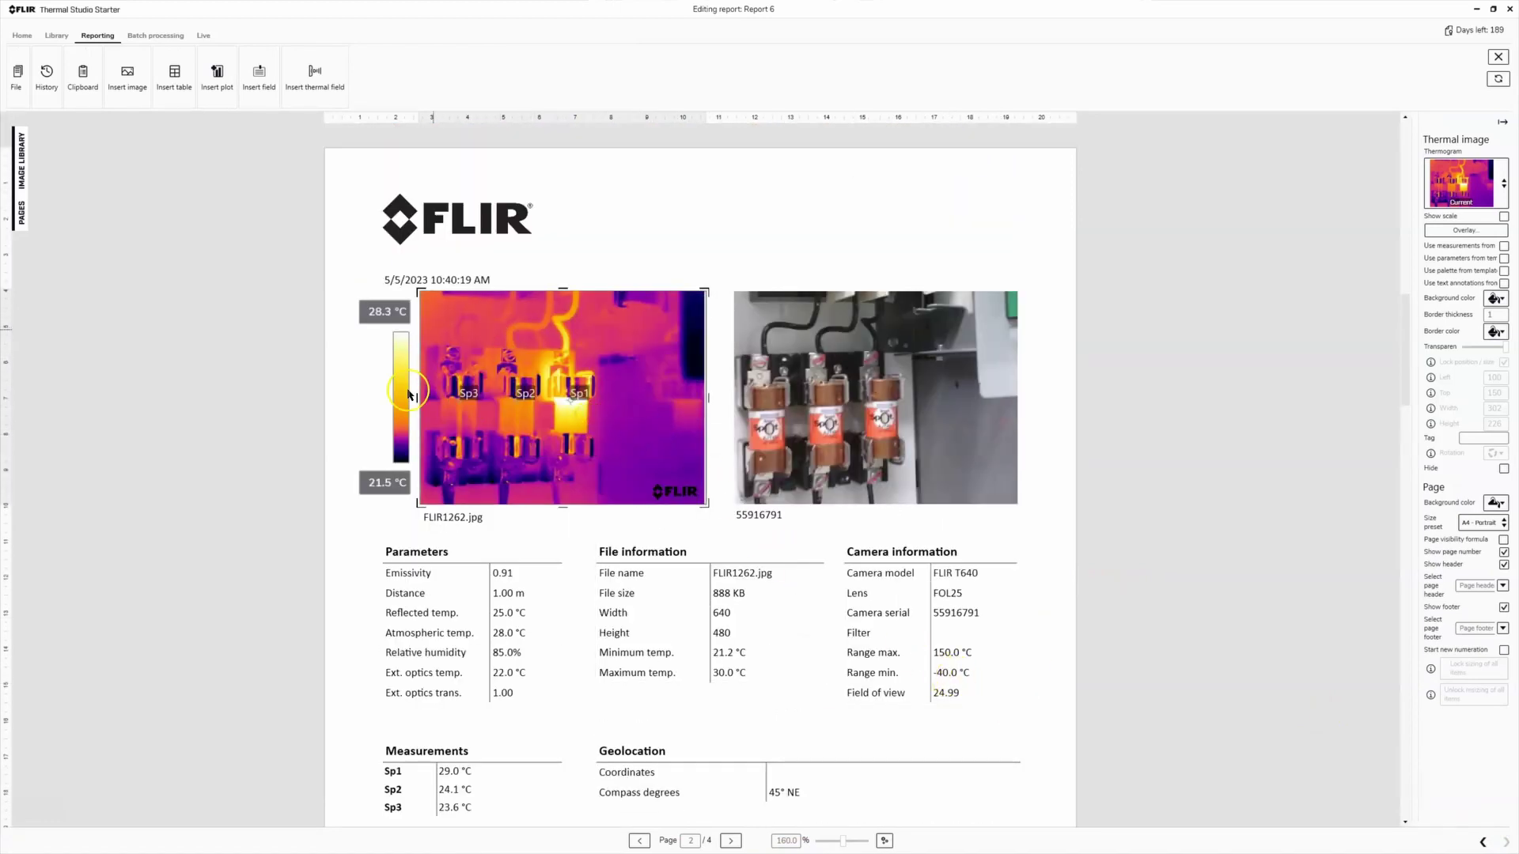
scroll(532, 431, "down", 1)
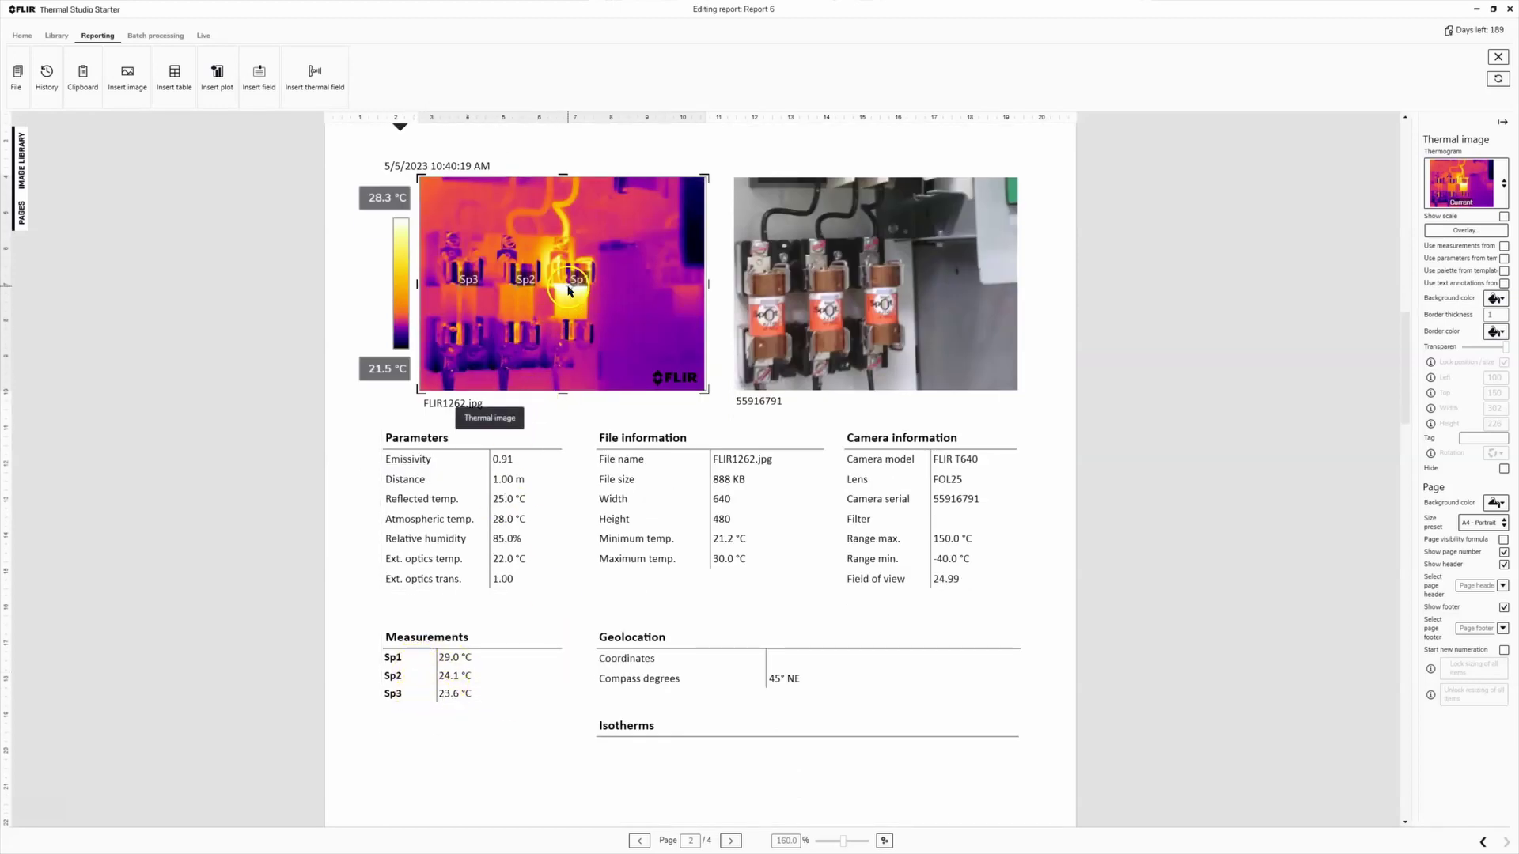
scroll(601, 380, "down", 3)
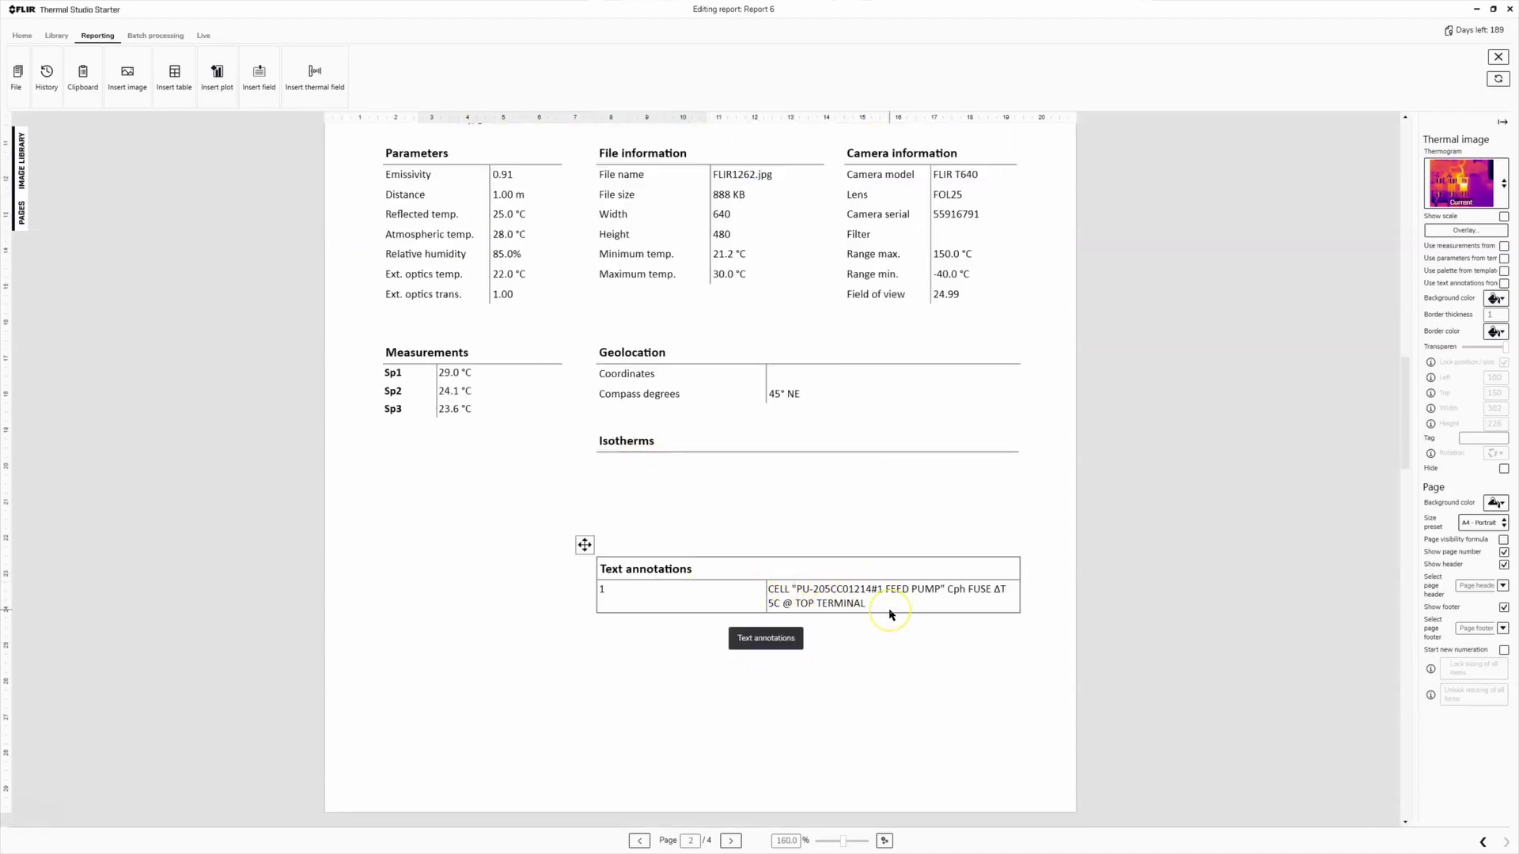
scroll(889, 613, "up", 2)
scroll(890, 612, "down", 3)
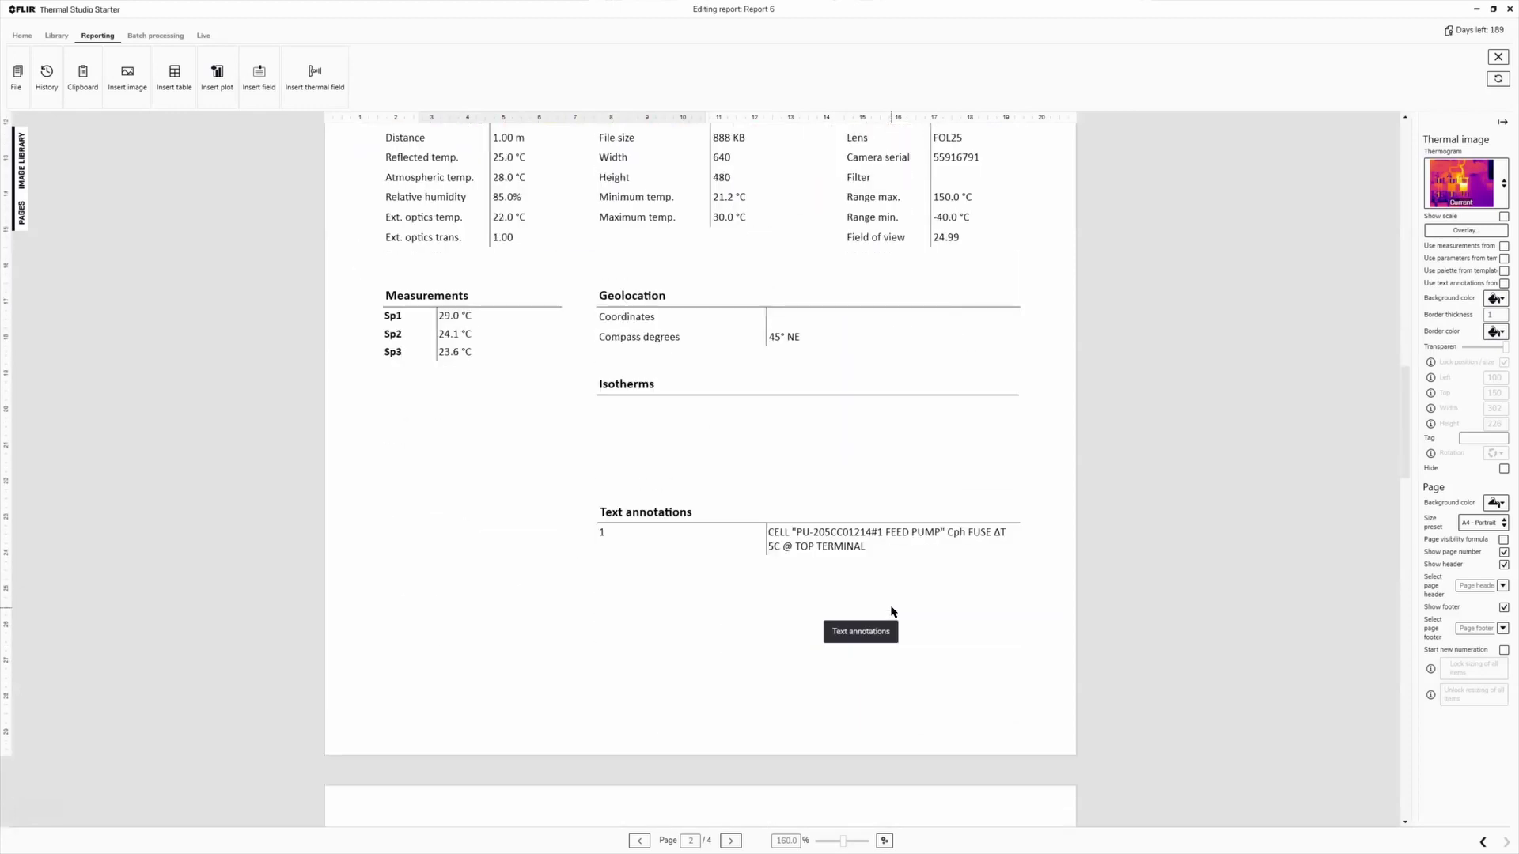
scroll(891, 611, "down", 8)
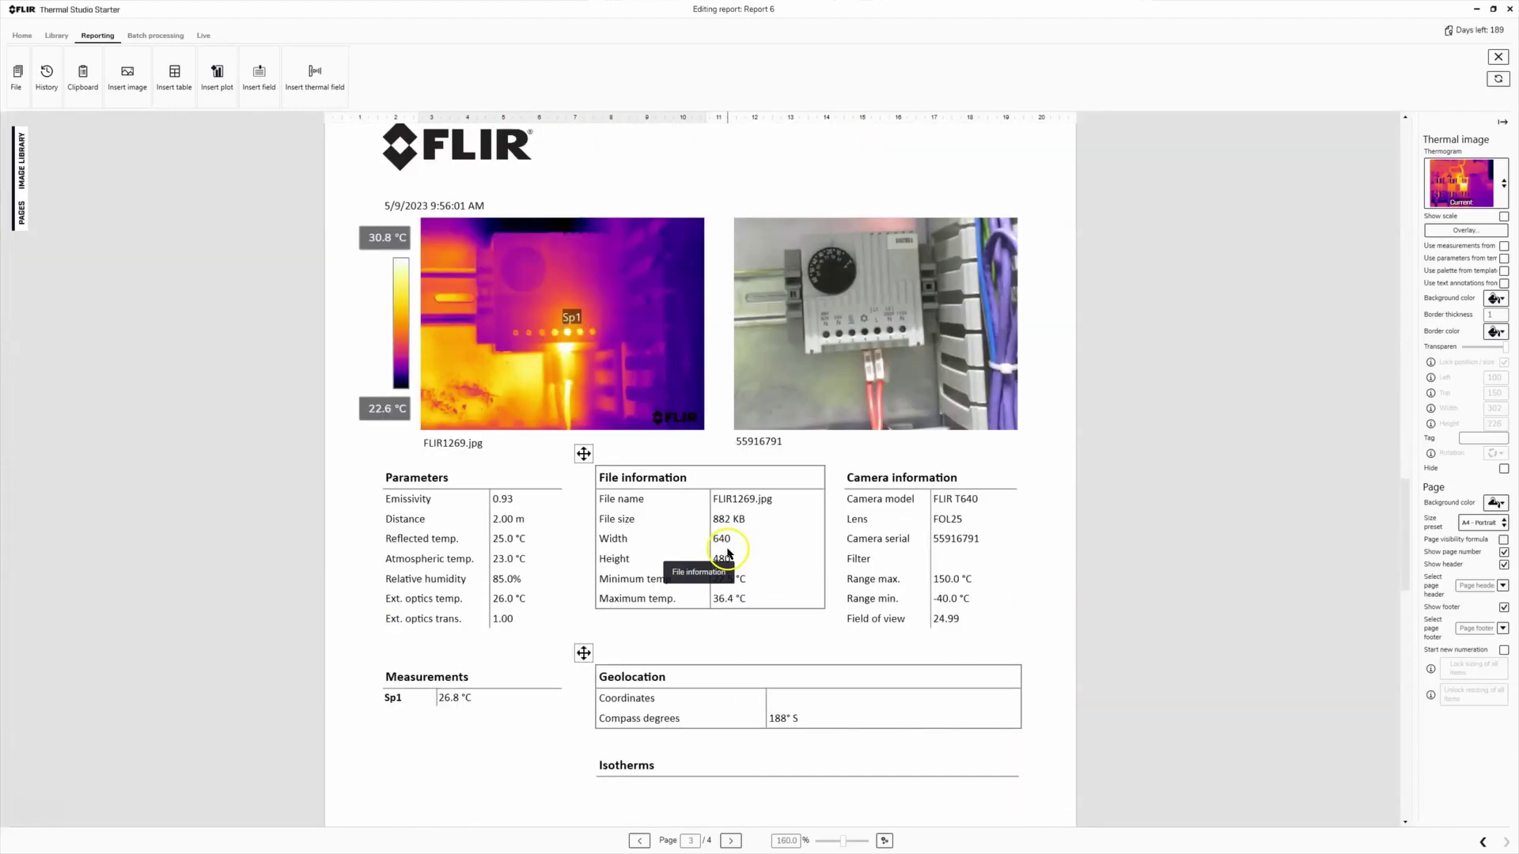
scroll(726, 552, "down", 2)
scroll(545, 546, "up", 1)
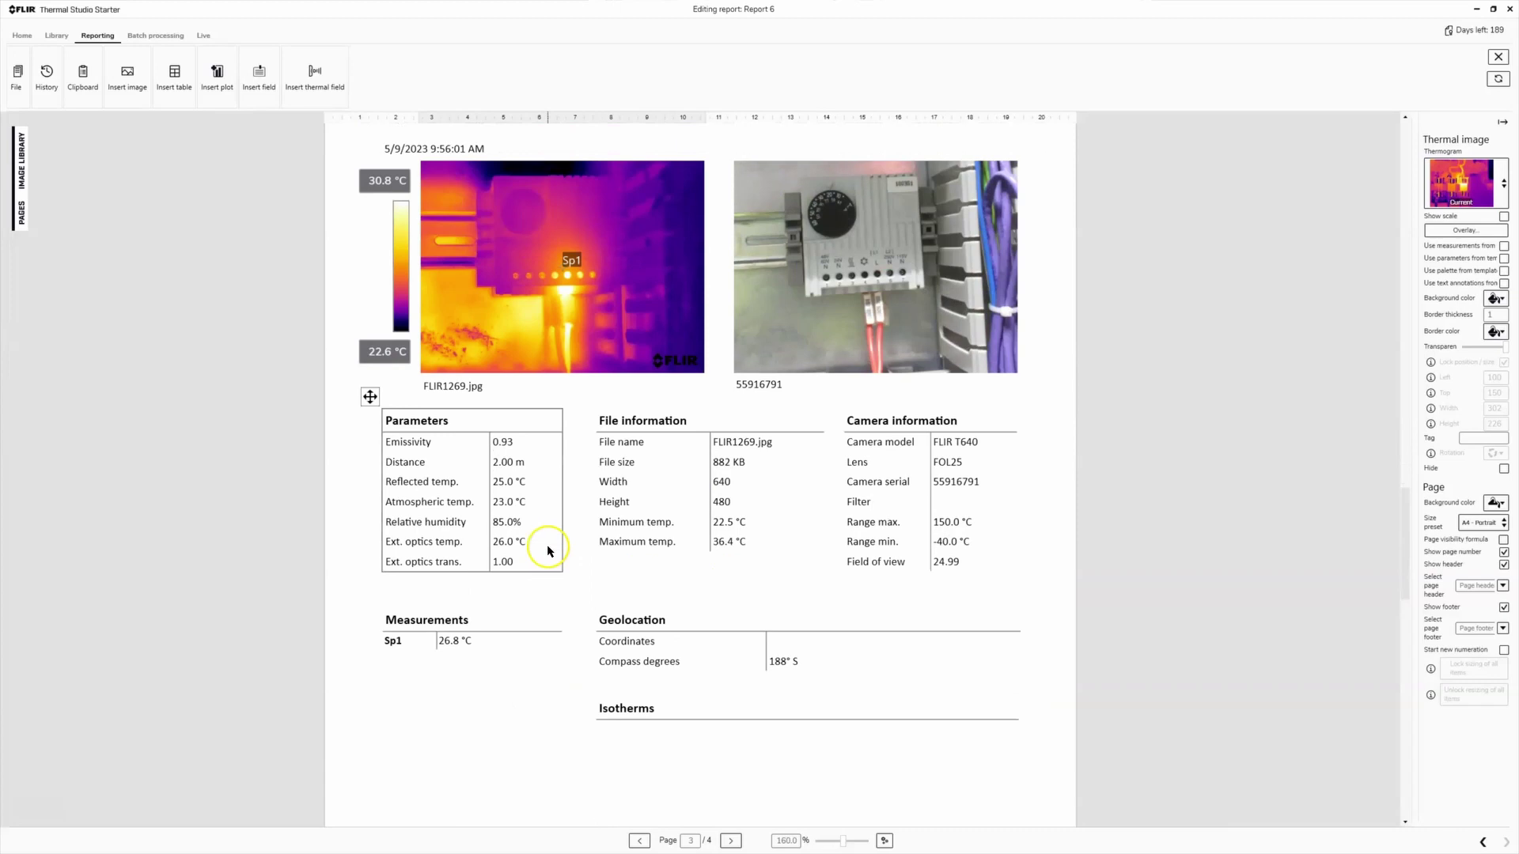
- Open FLIR1269 and place spot Sp1 on the hottest terminal, reading 34.9 °C
left_click(645, 312)
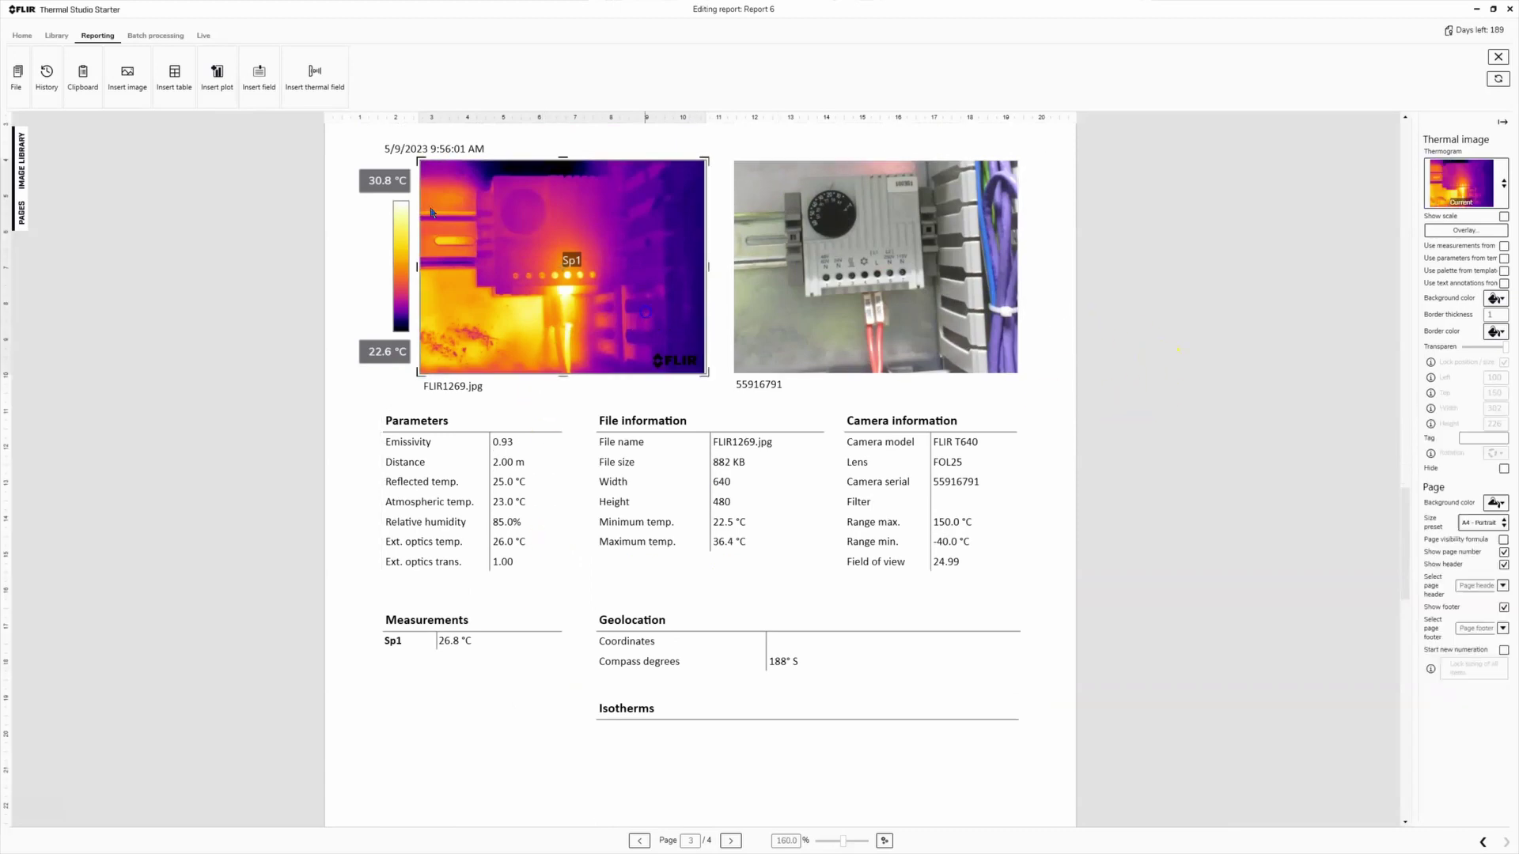
double_click(644, 312)
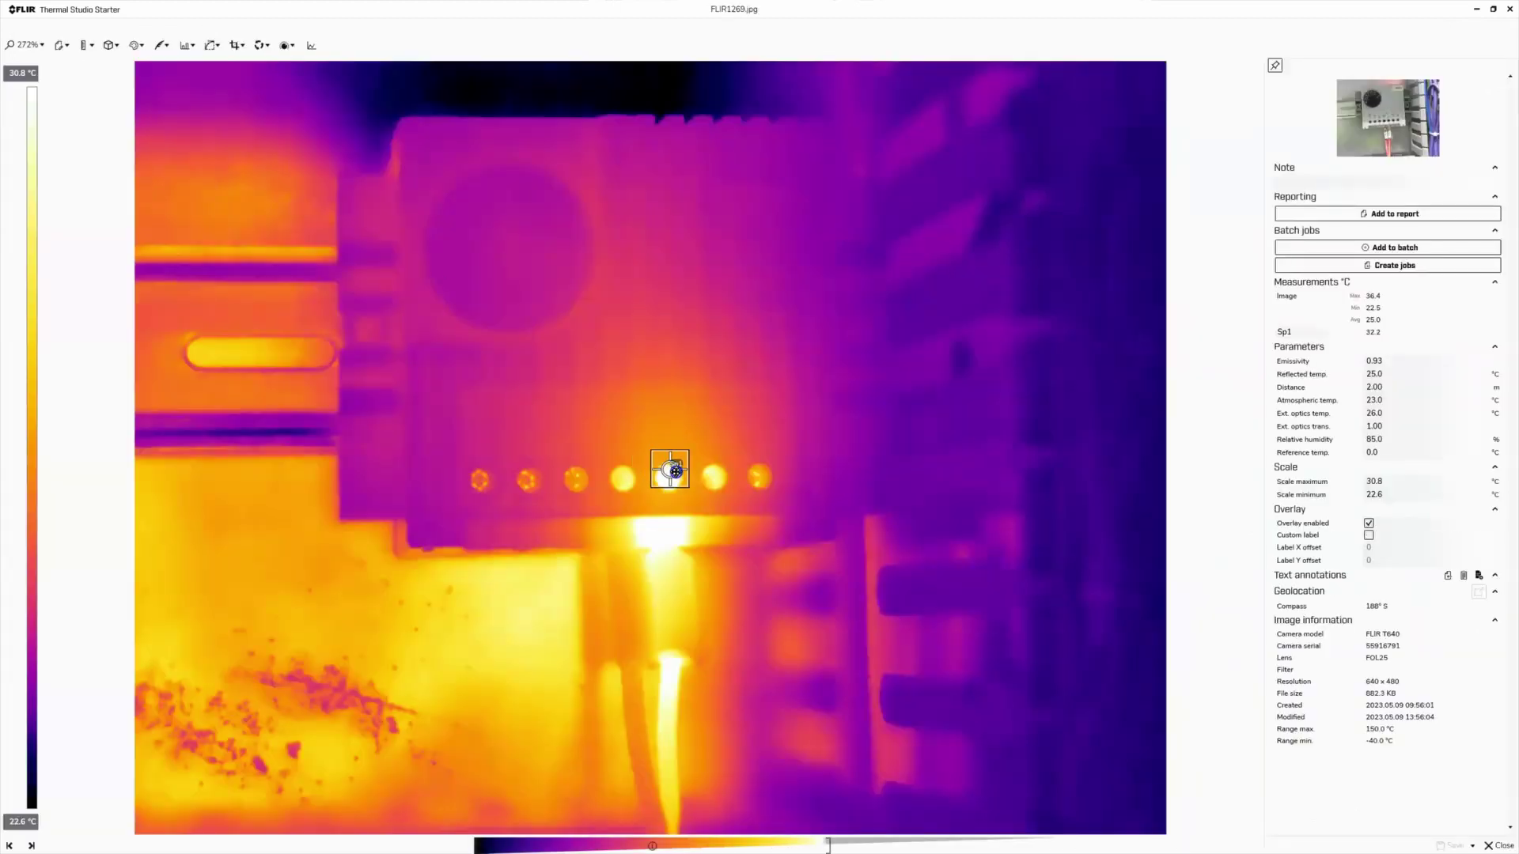
mouse_move(676, 472)
left_mouse_down()
mouse_move(667, 528)
mouse_move(669, 480)
left_mouse_up()
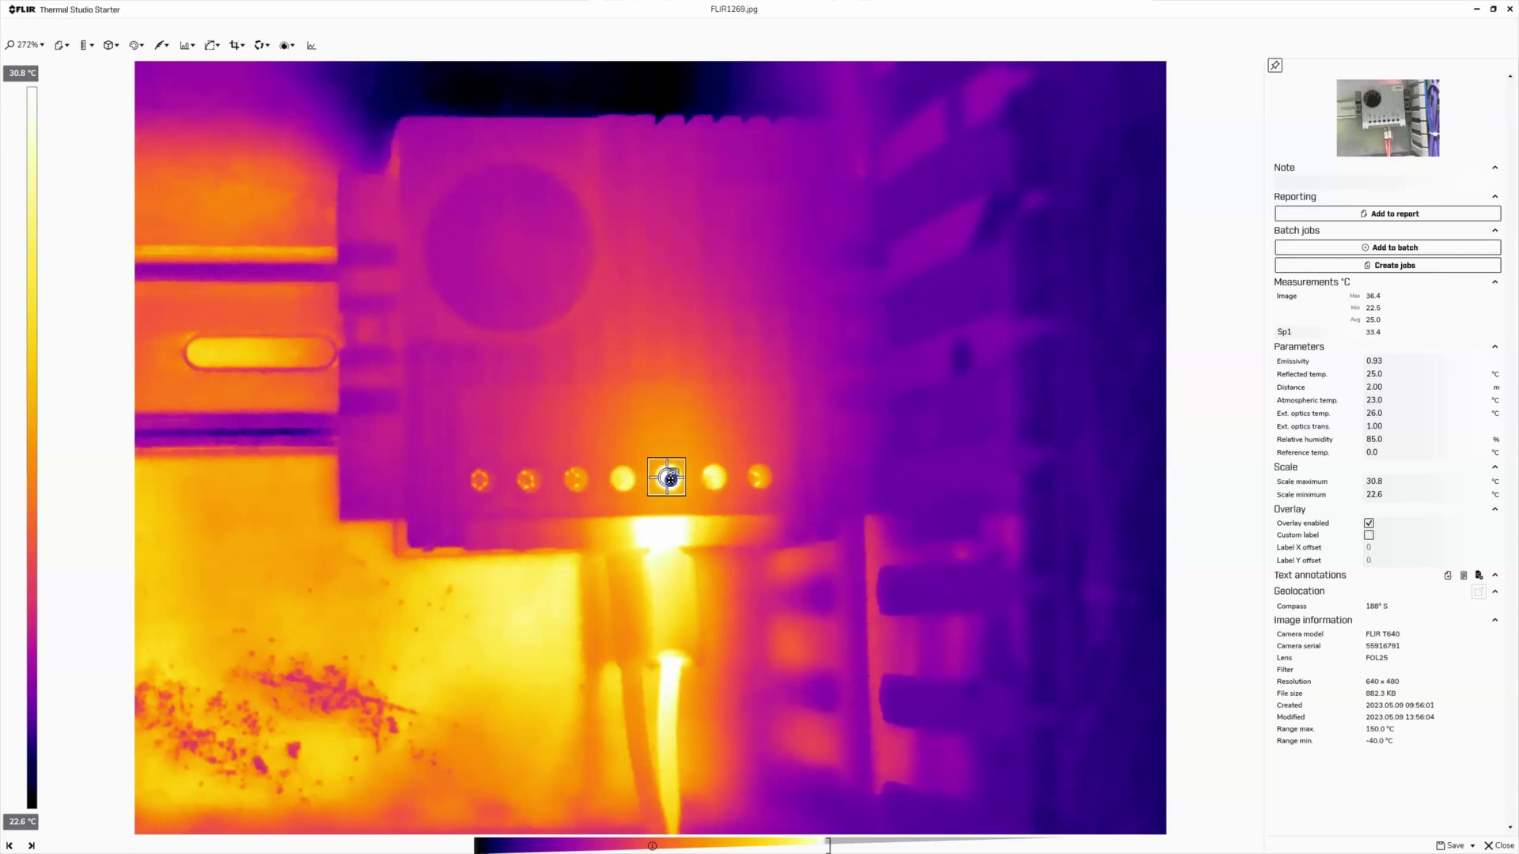
left_click(737, 469)
left_click(668, 480)
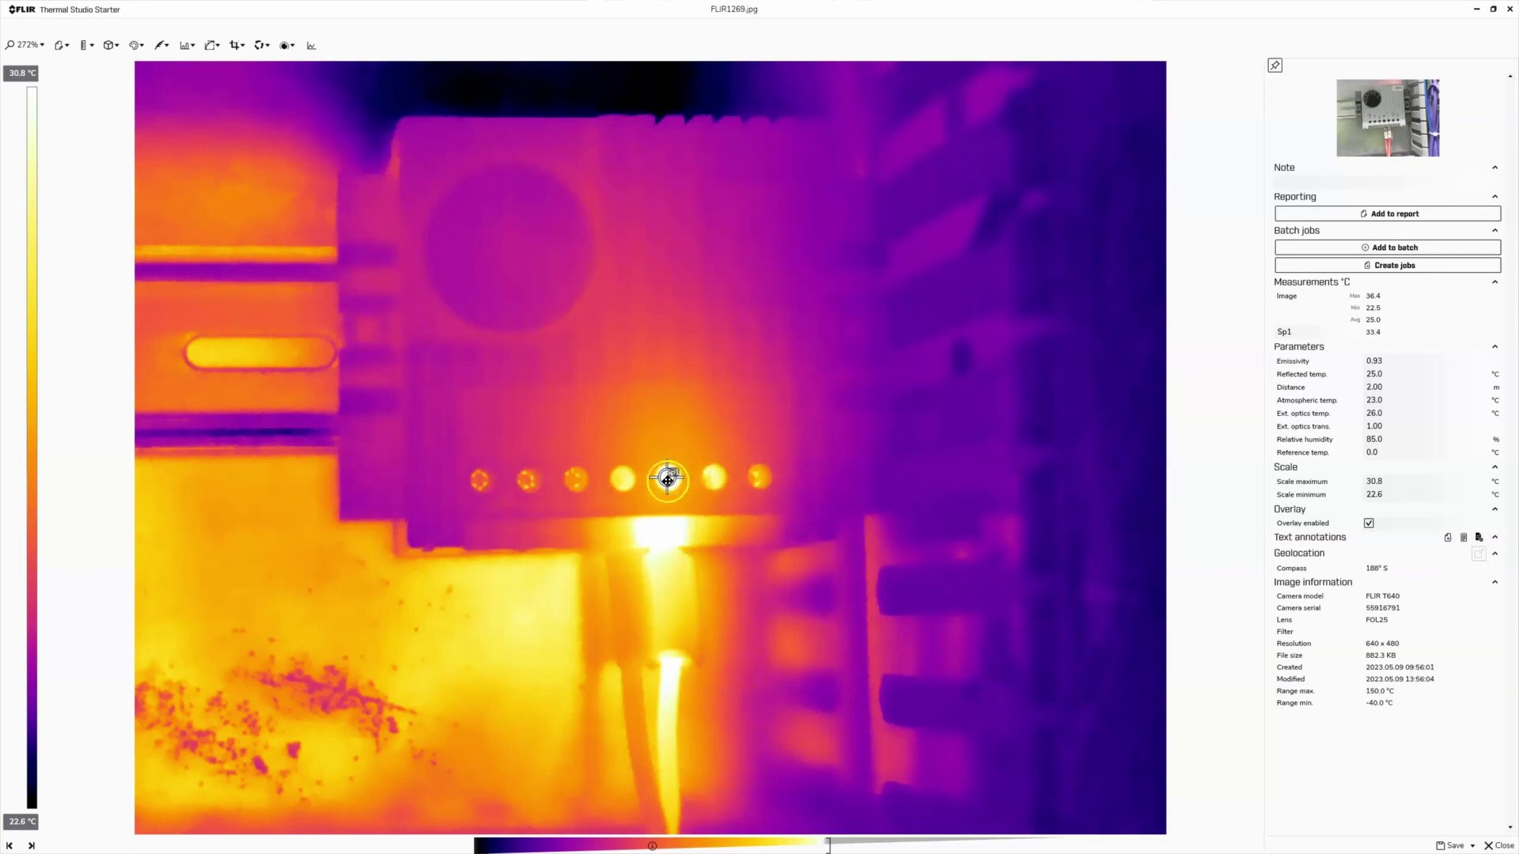
left_click_drag(667, 480, 670, 479)
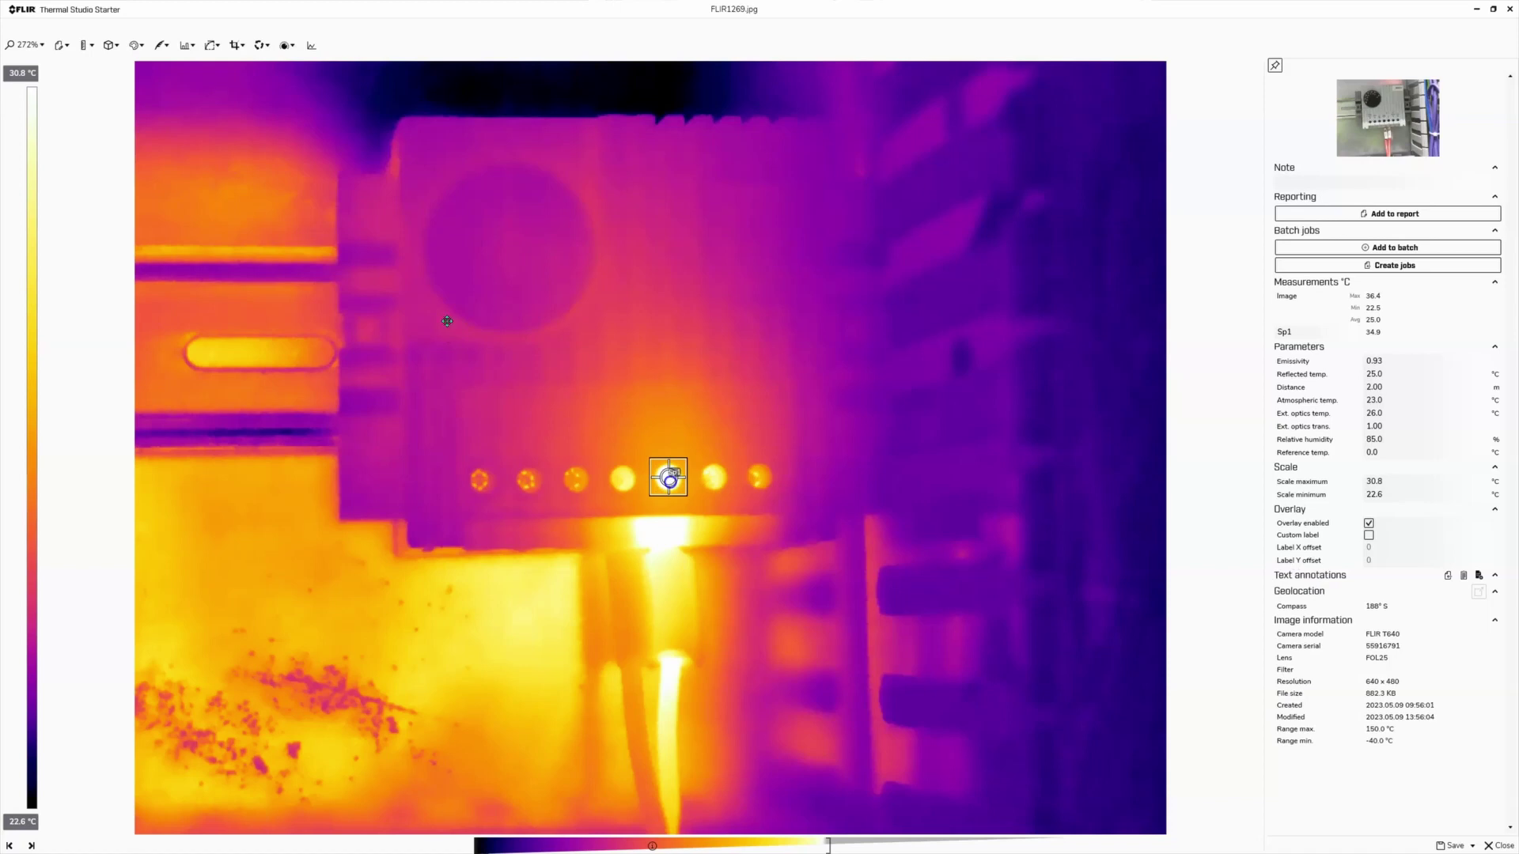
left_click(1297, 619)
- Select the thermostat comment text in Excel cell F4 for copying
mouse_move(827, 851)
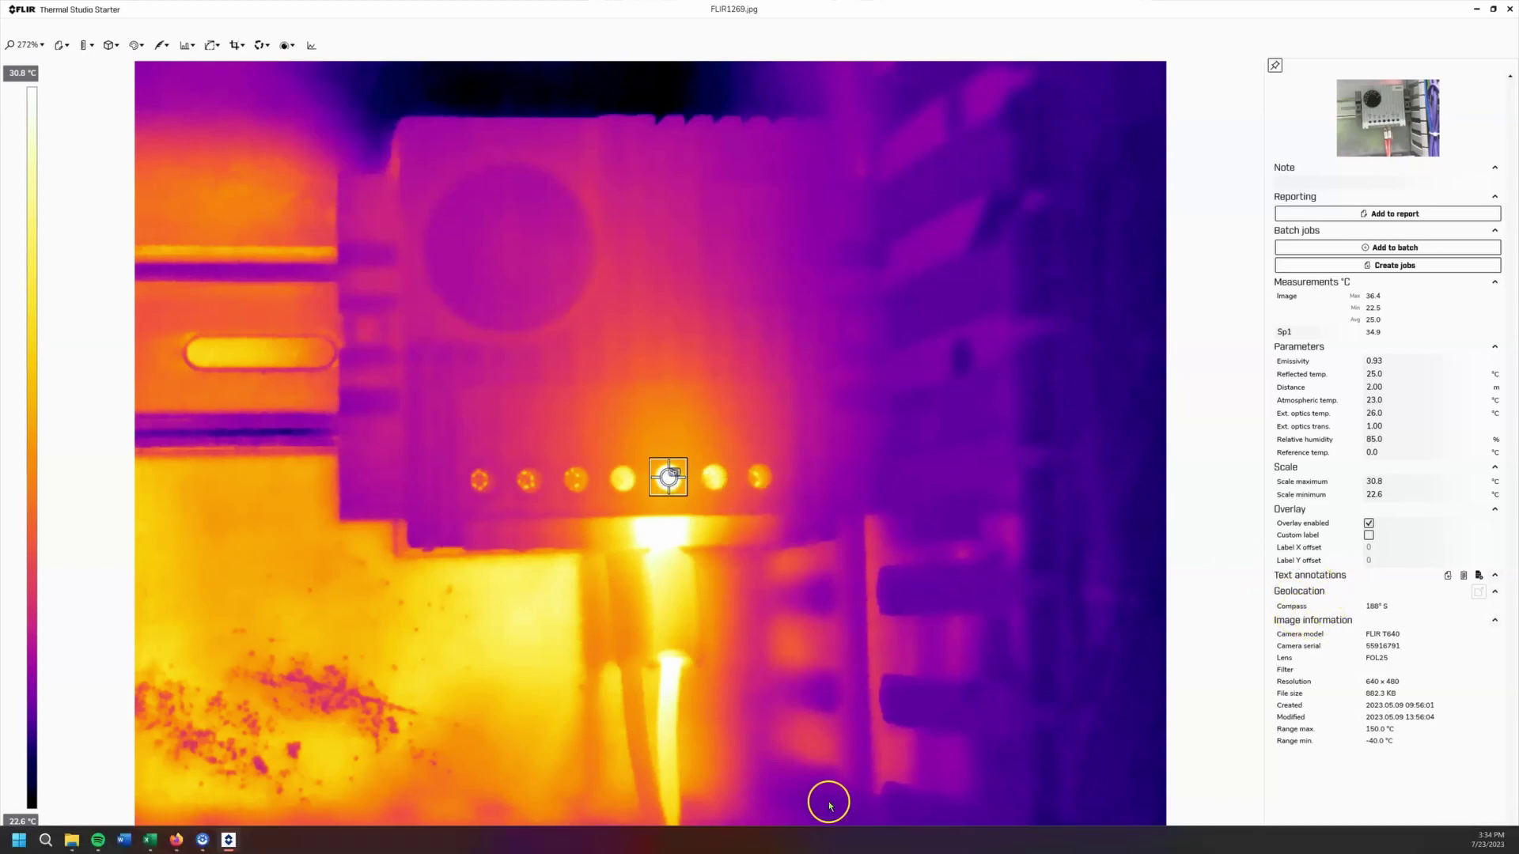
left_click(151, 840)
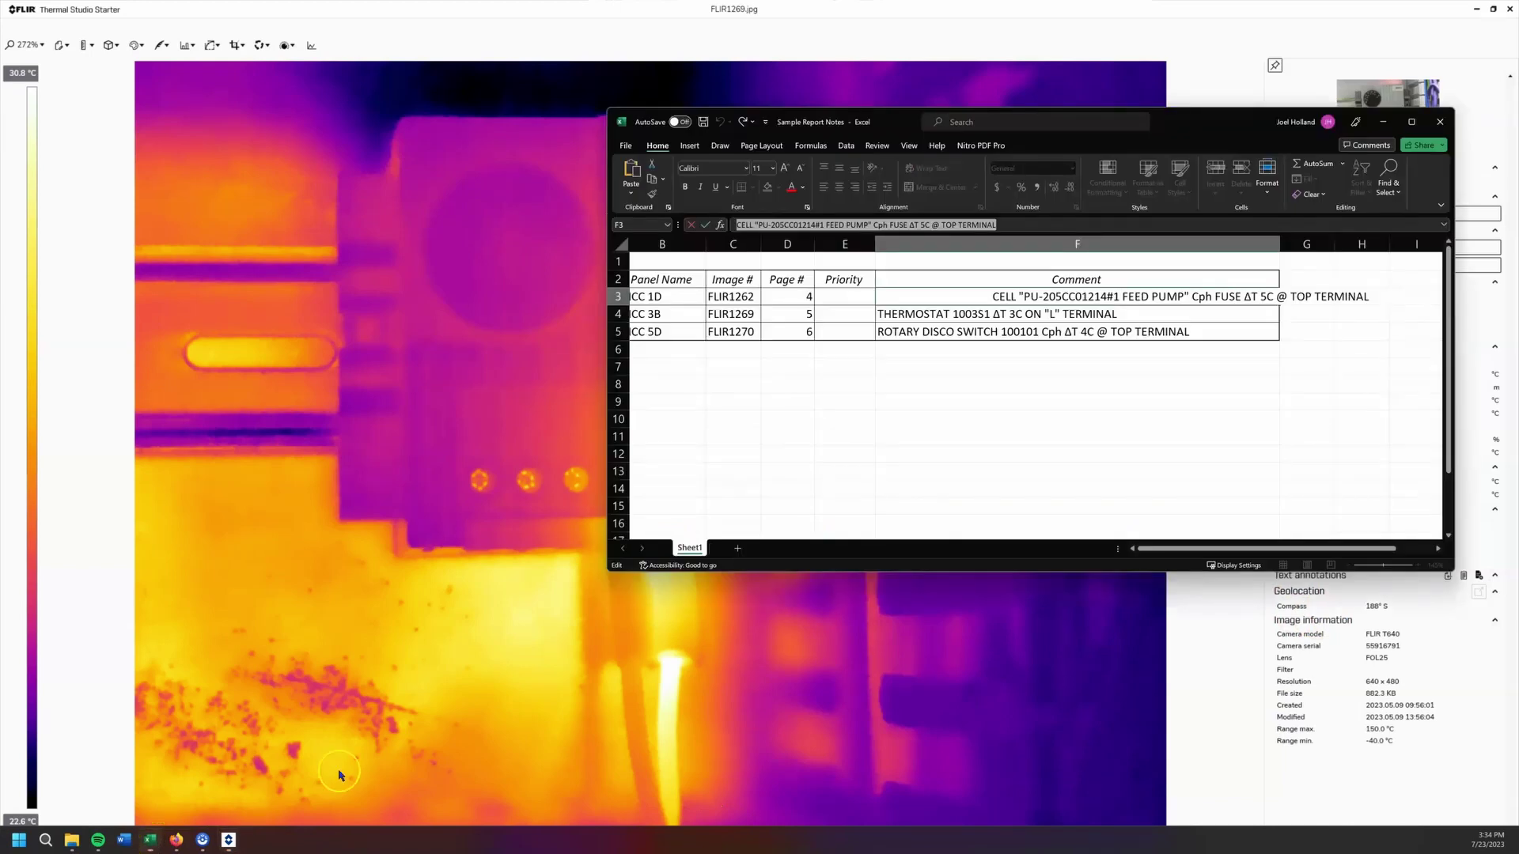
left_click(1009, 310)
left_click(840, 224)
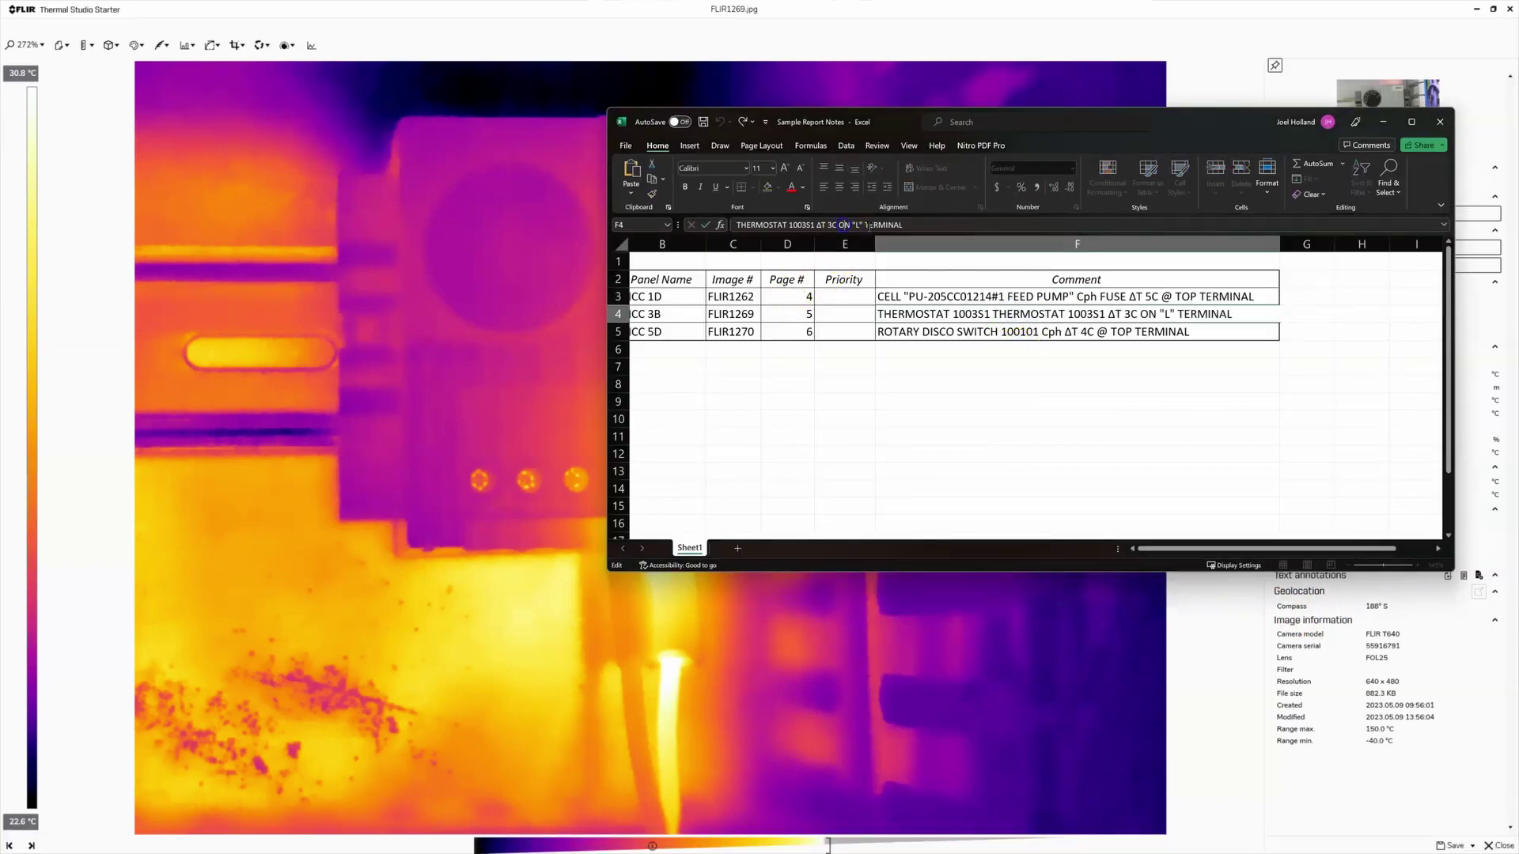
left_click_drag(923, 225, 736, 225)
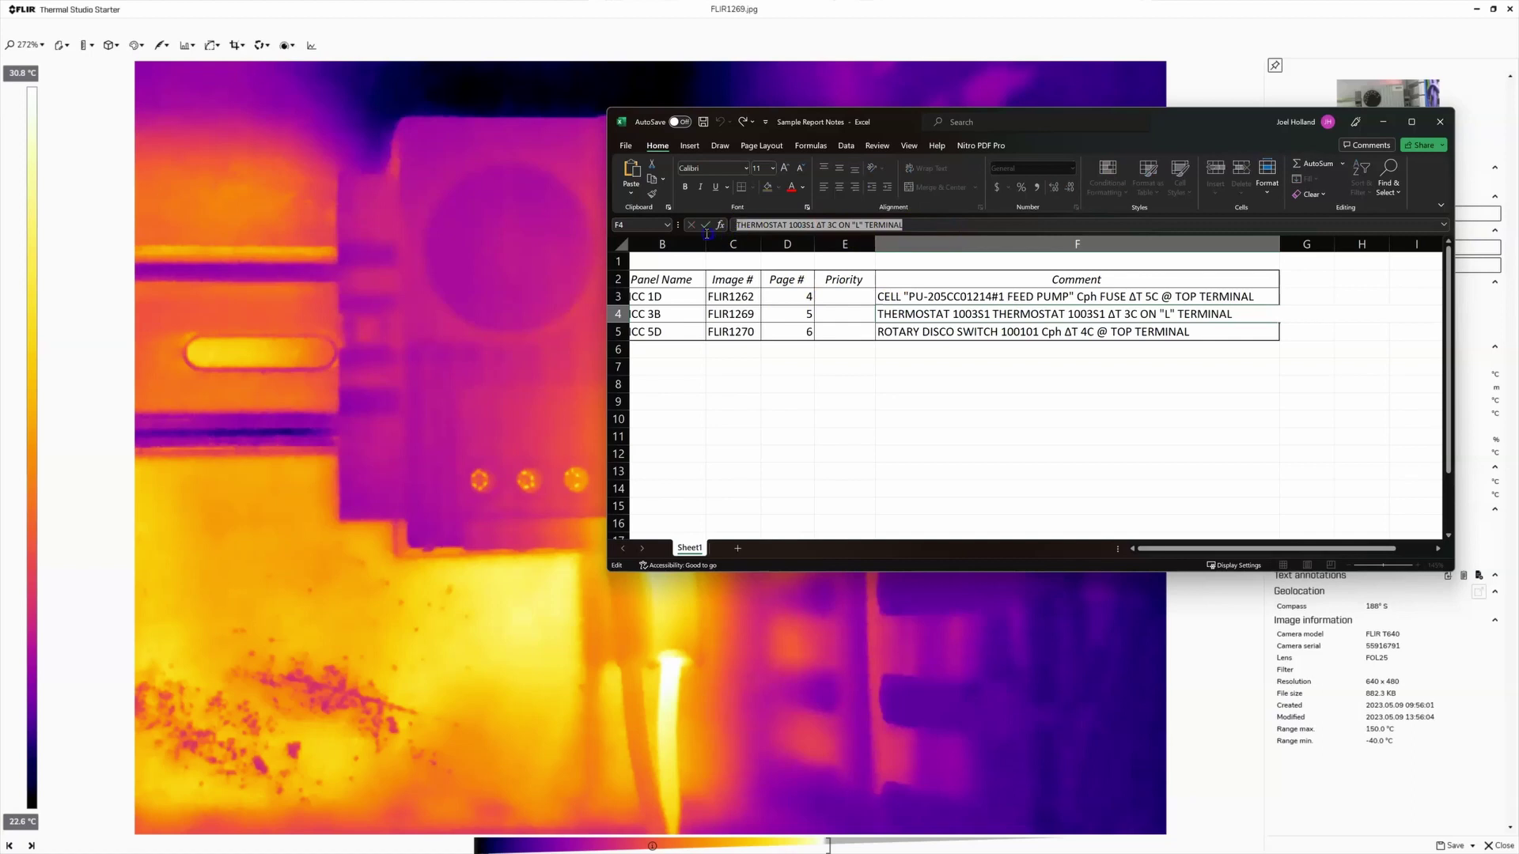
- Add a FLIR1269 text annotation reading THERMOSTAT 100351 ΔT 3C ON "L" TERMINAL, then close the viewer
left_click(1192, 624)
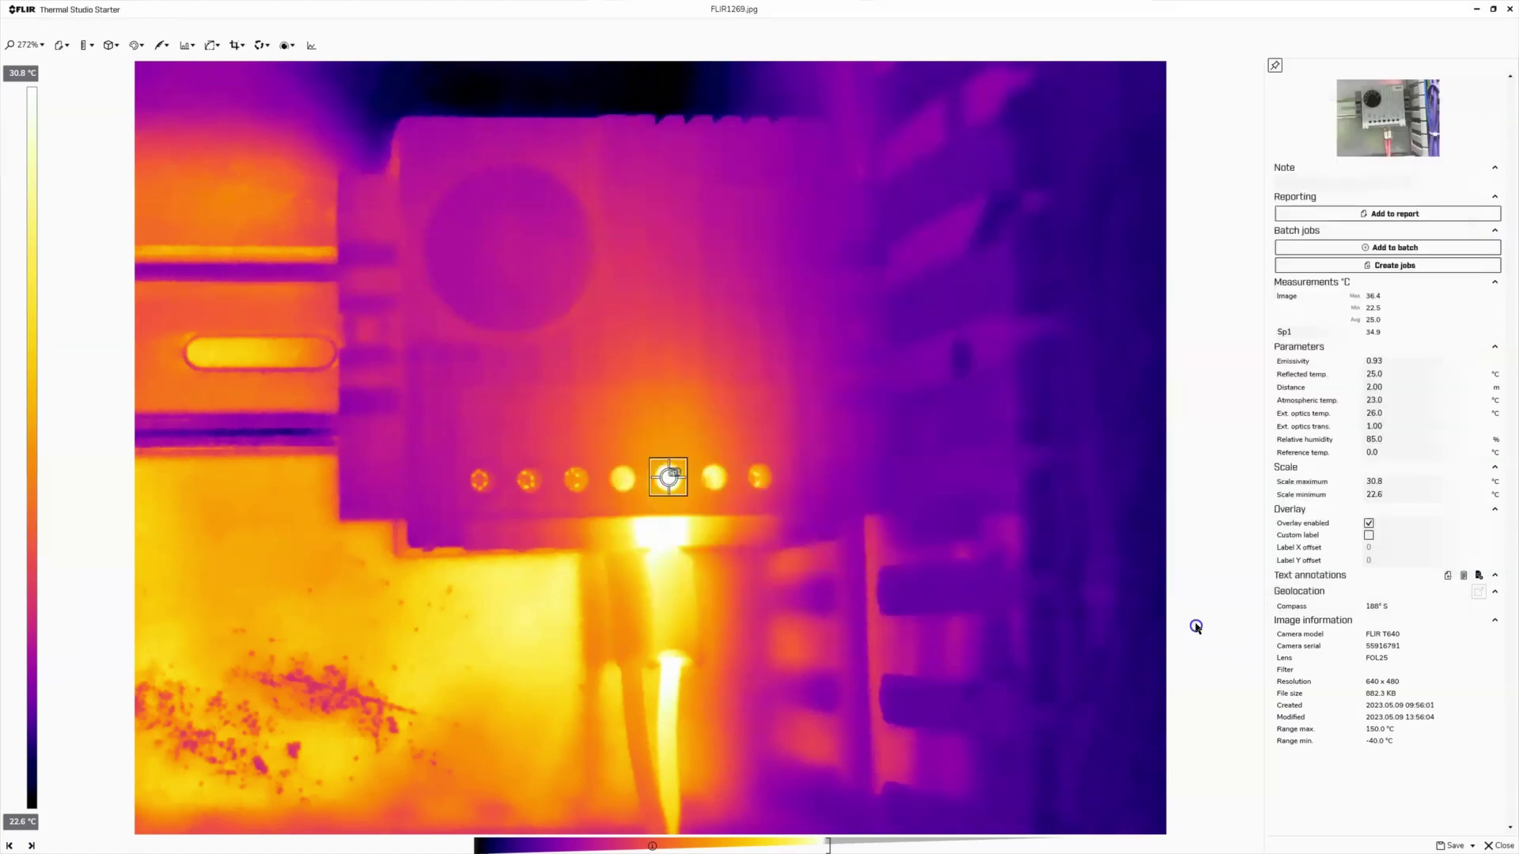
left_click(1479, 575)
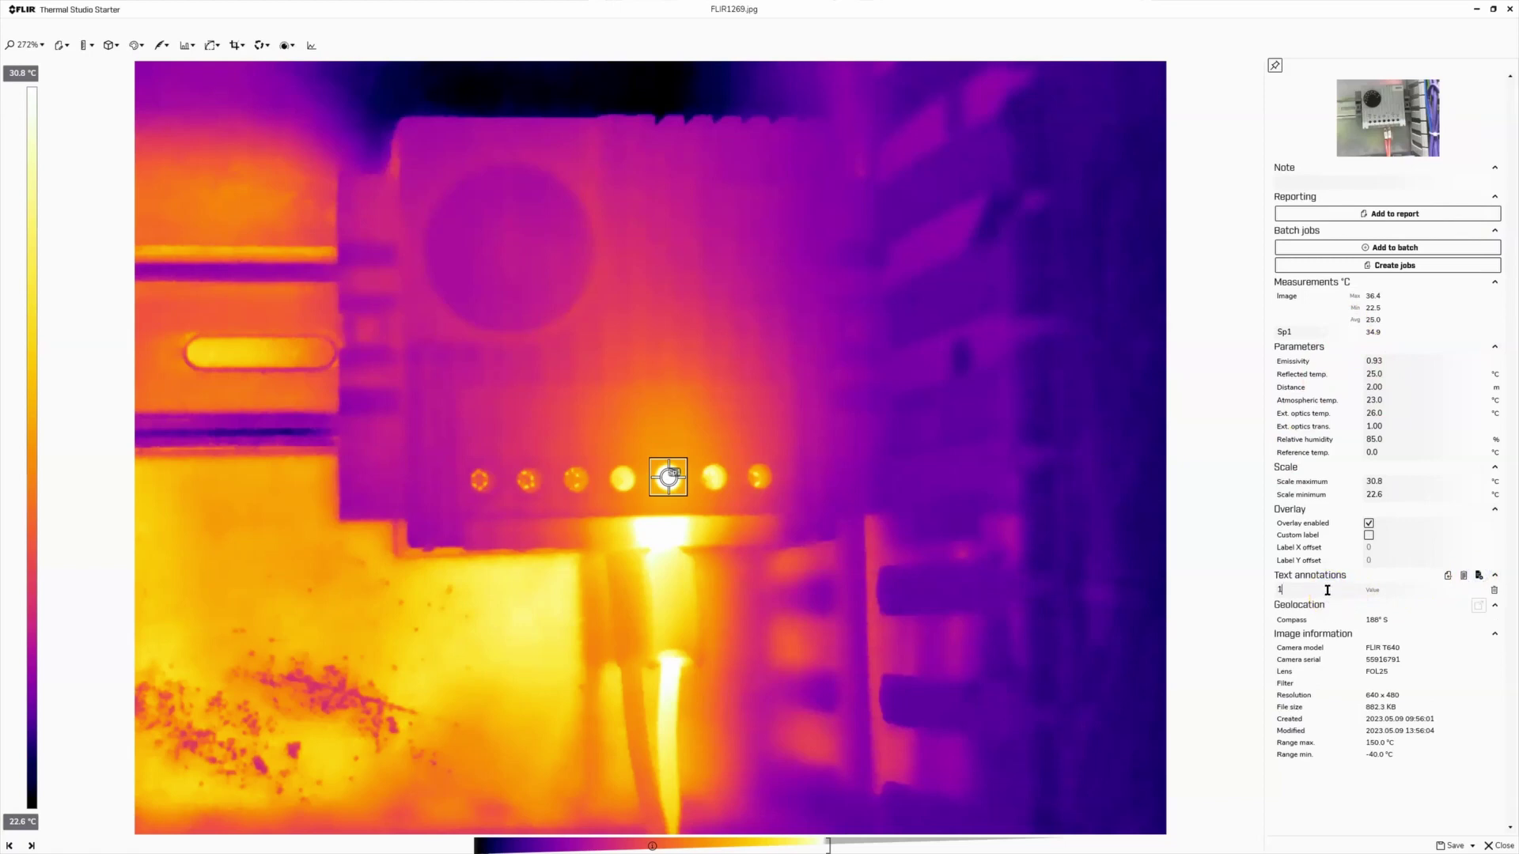
type("THERMOSTAT 1003S1 ΔT 3C ON TERMINAL")
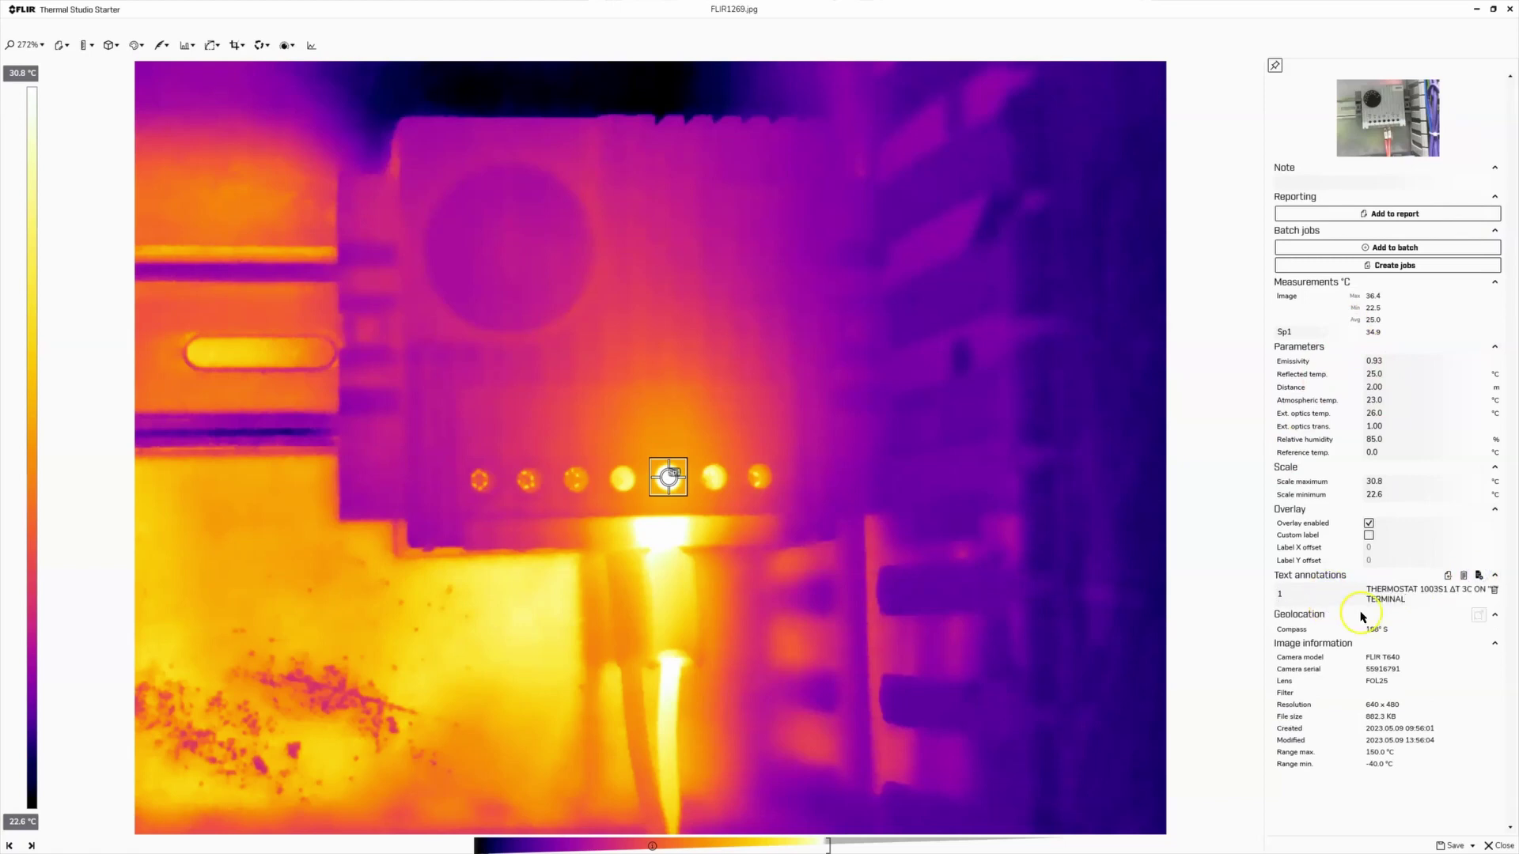
left_click(1452, 846)
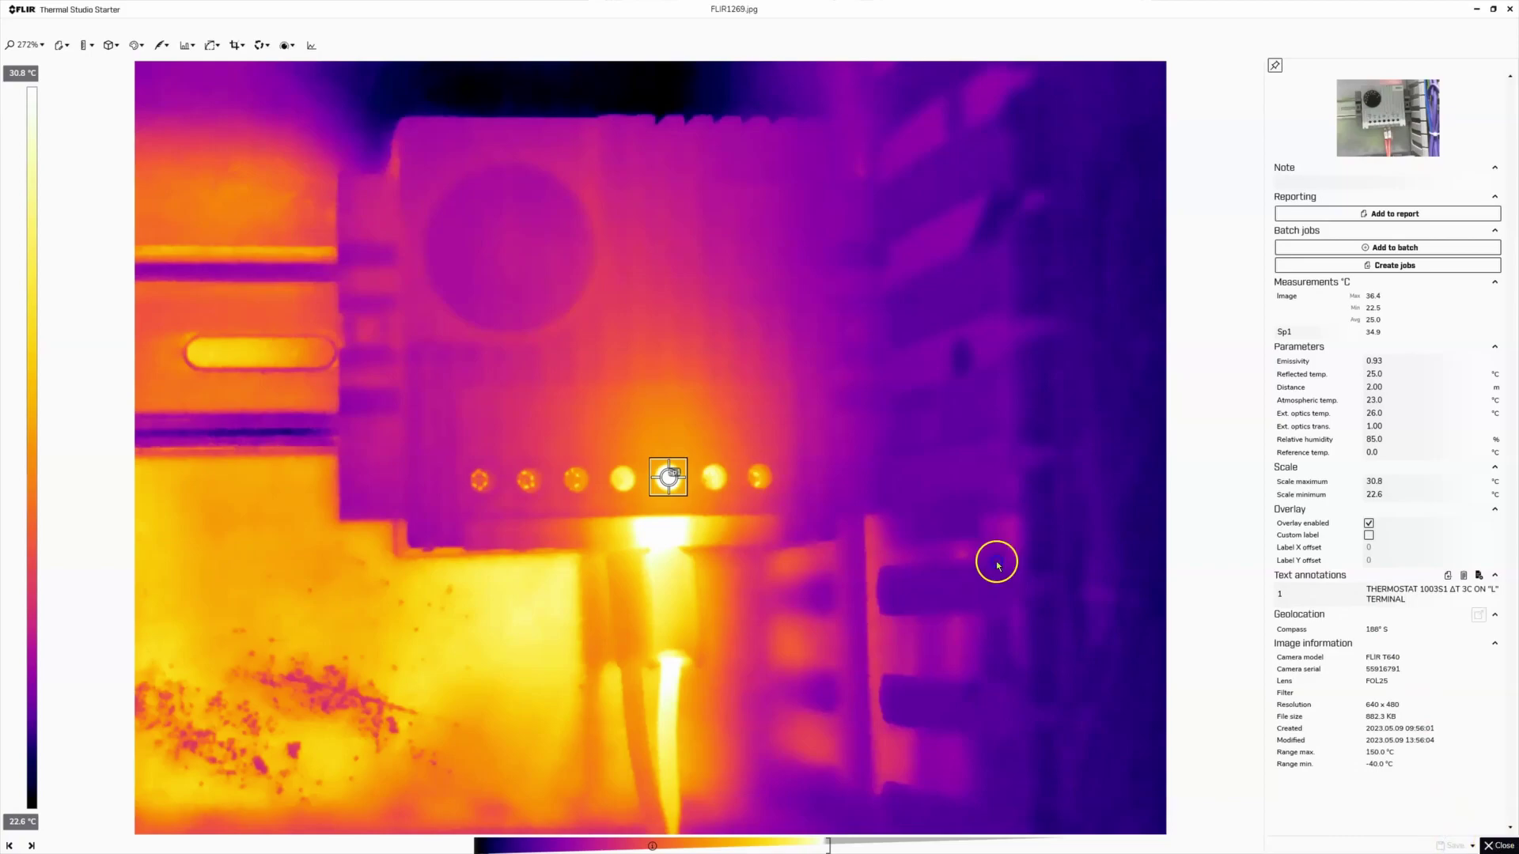
left_click(1497, 846)
scroll(926, 437, "down", 10)
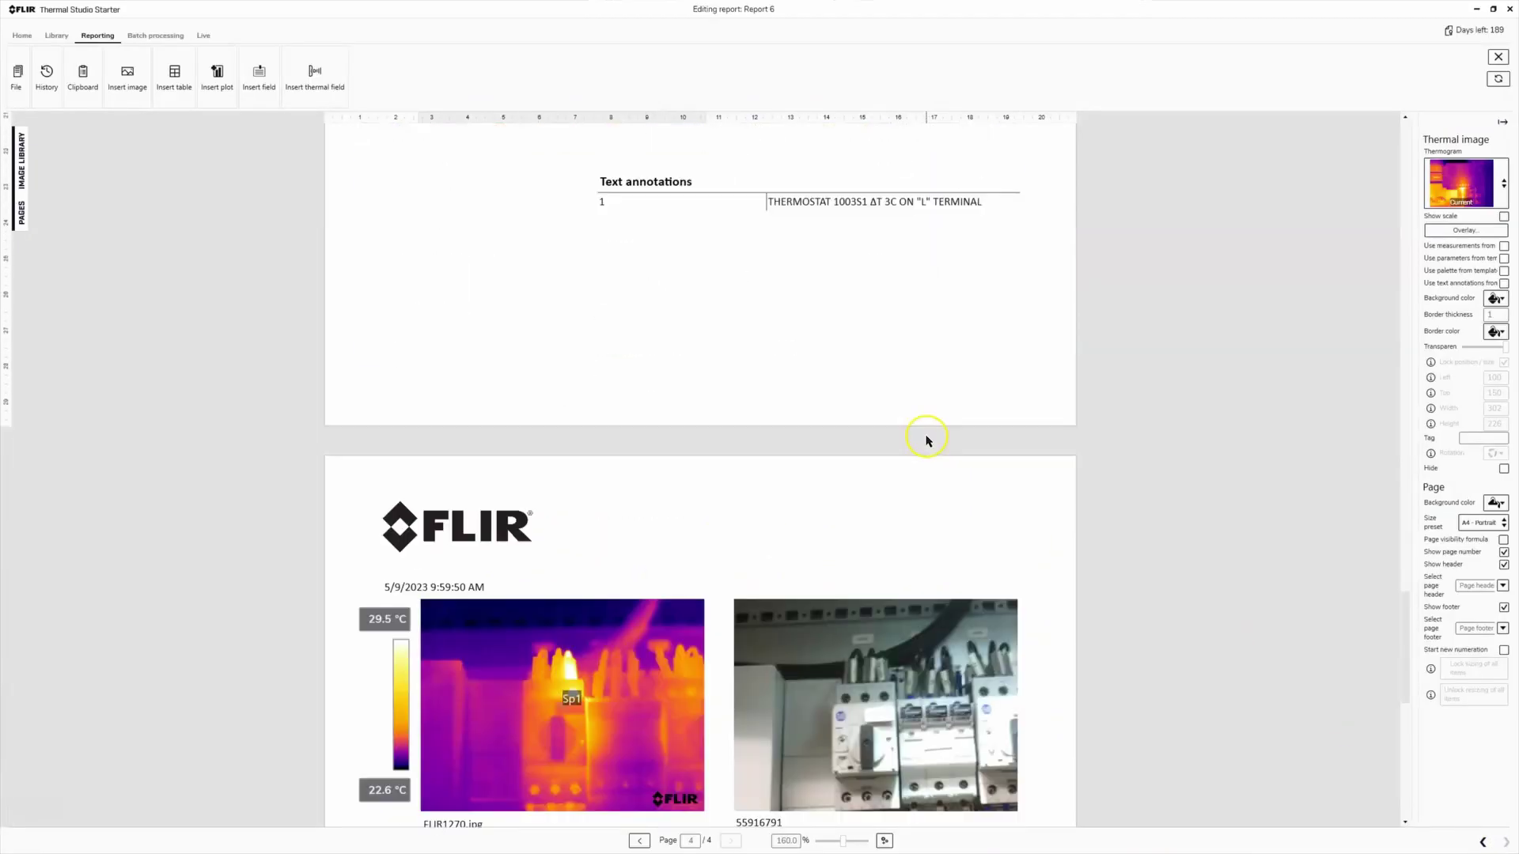
- Open FLIR1270 and move spot meter Sp1 onto the hot terminal
scroll(926, 438, "down", 9)
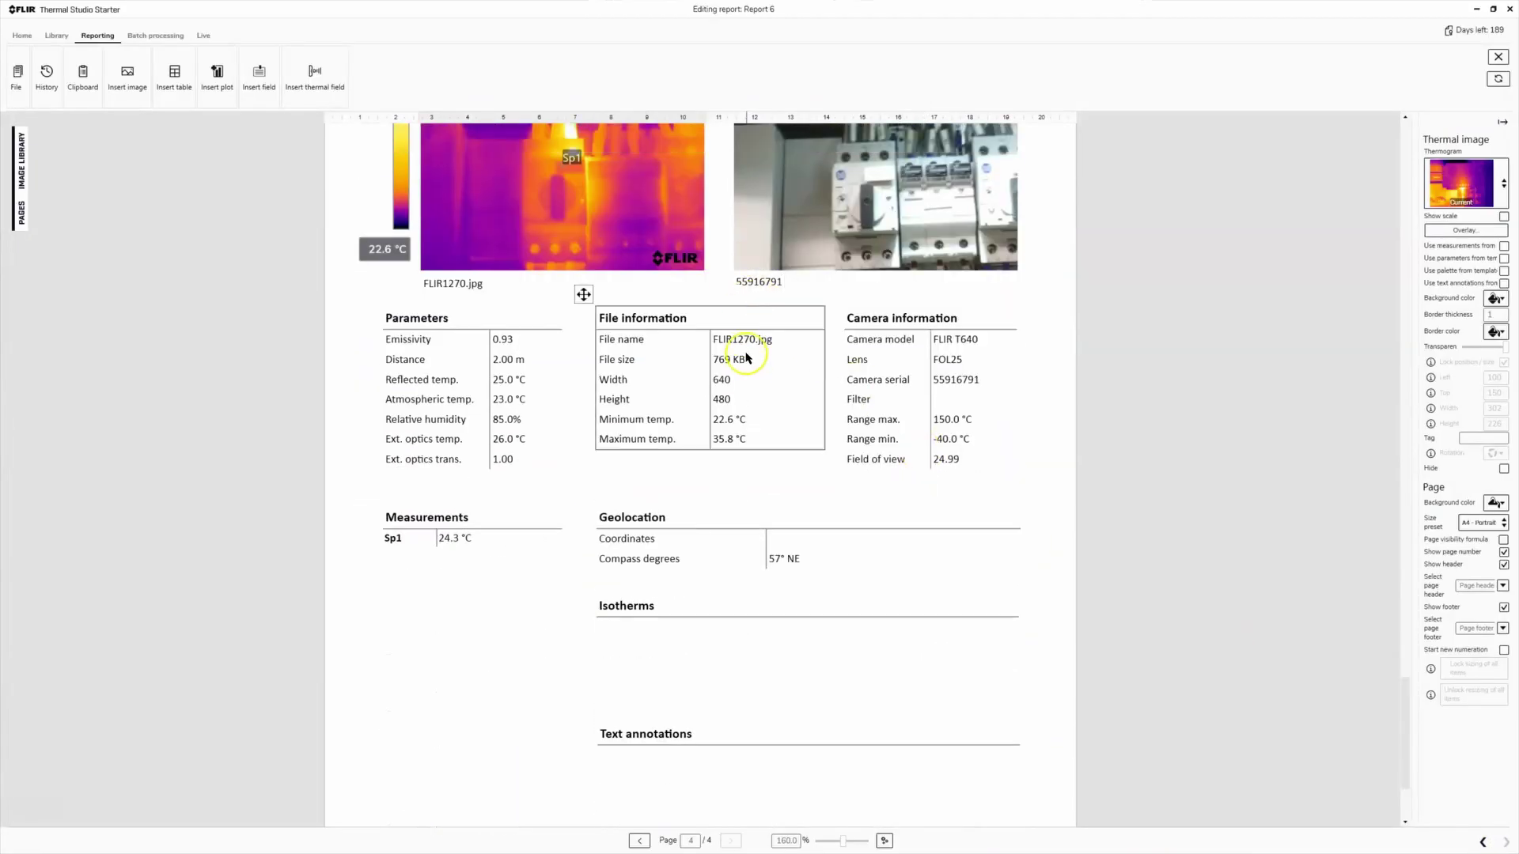
scroll(747, 357, "up", 1)
double_click(669, 268)
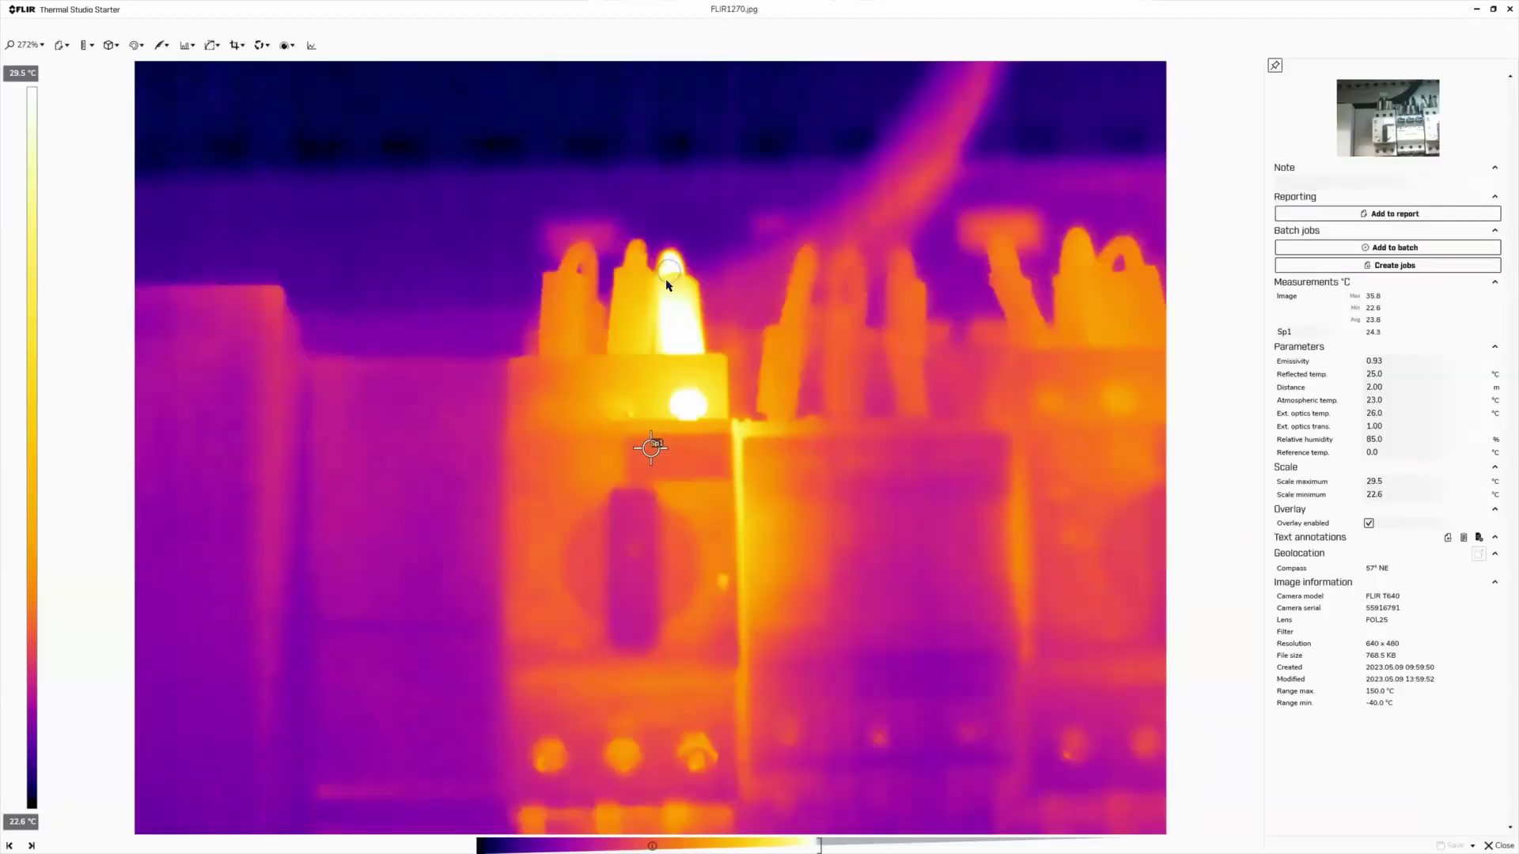
left_click_drag(651, 448, 694, 405)
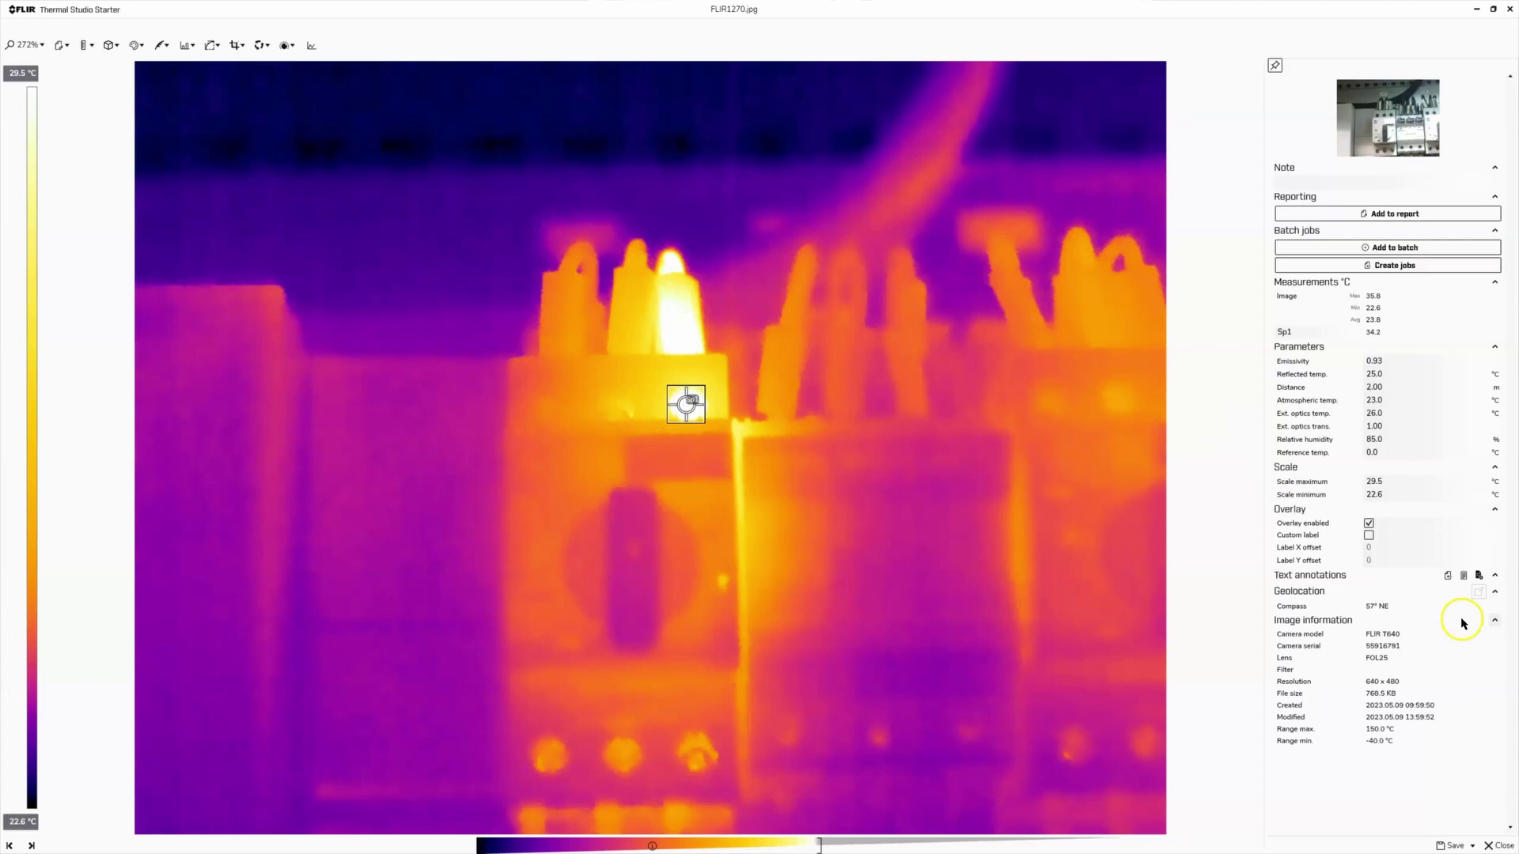
- Add a text annotation to FLIR1270 with the ROTARY DISCO SWITCH ΔT 4C comment from cell F5
left_click(1477, 576)
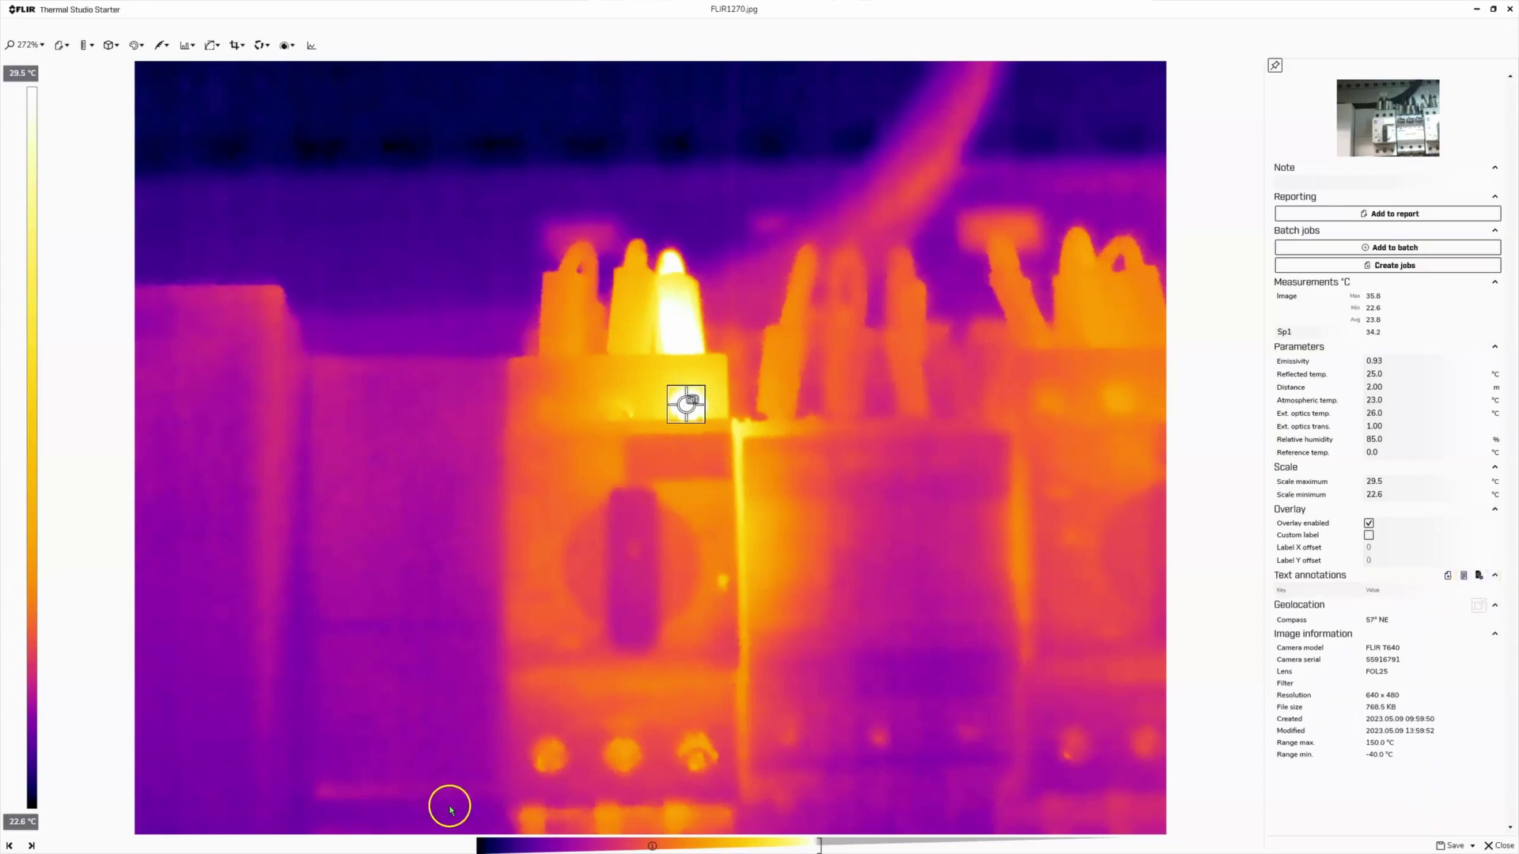
mouse_move(315, 847)
left_click(148, 838)
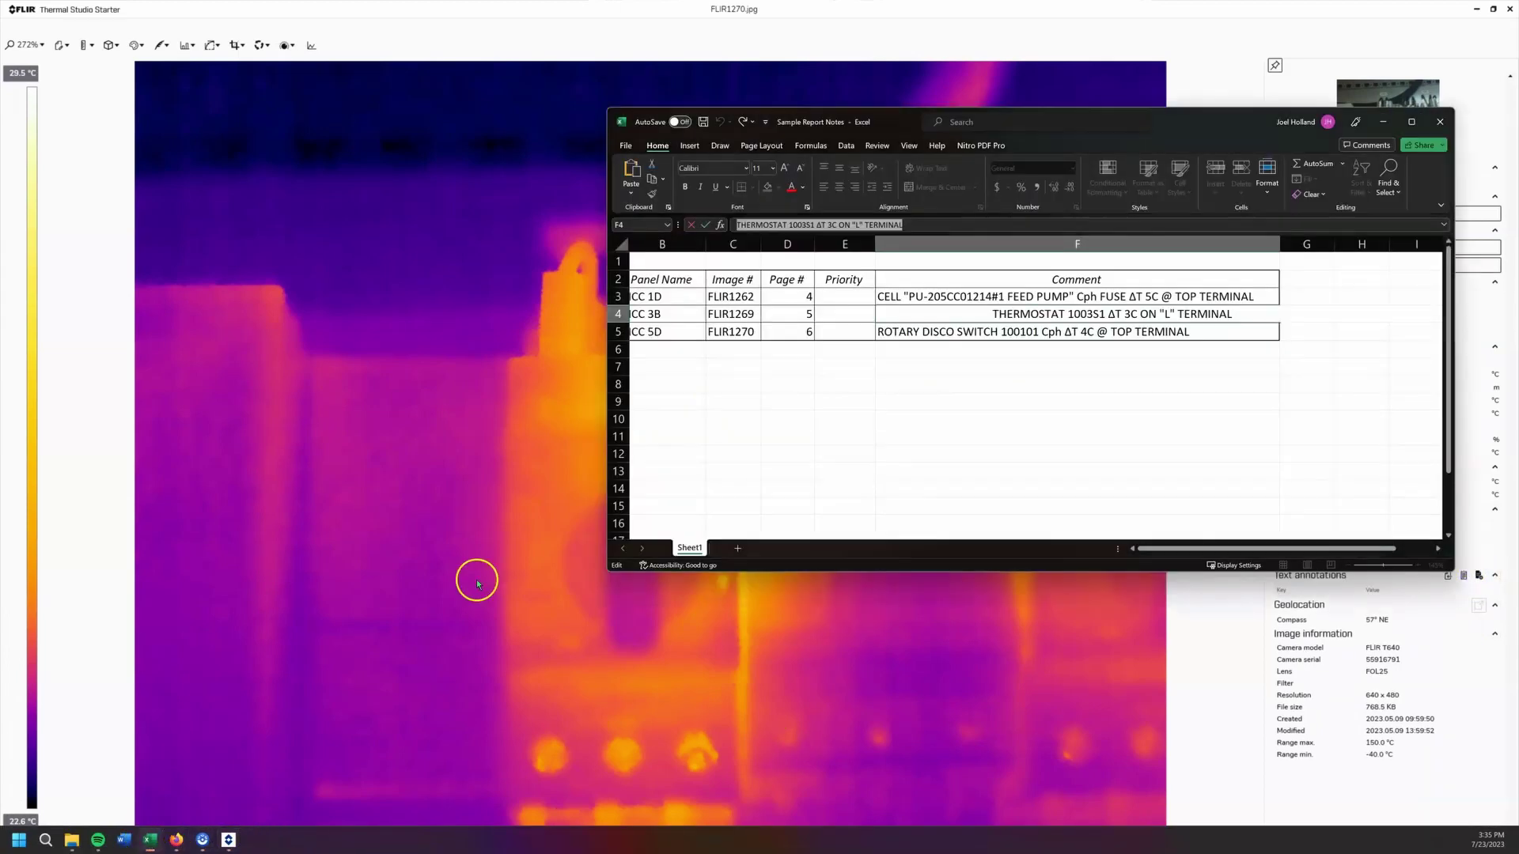
left_click(897, 333)
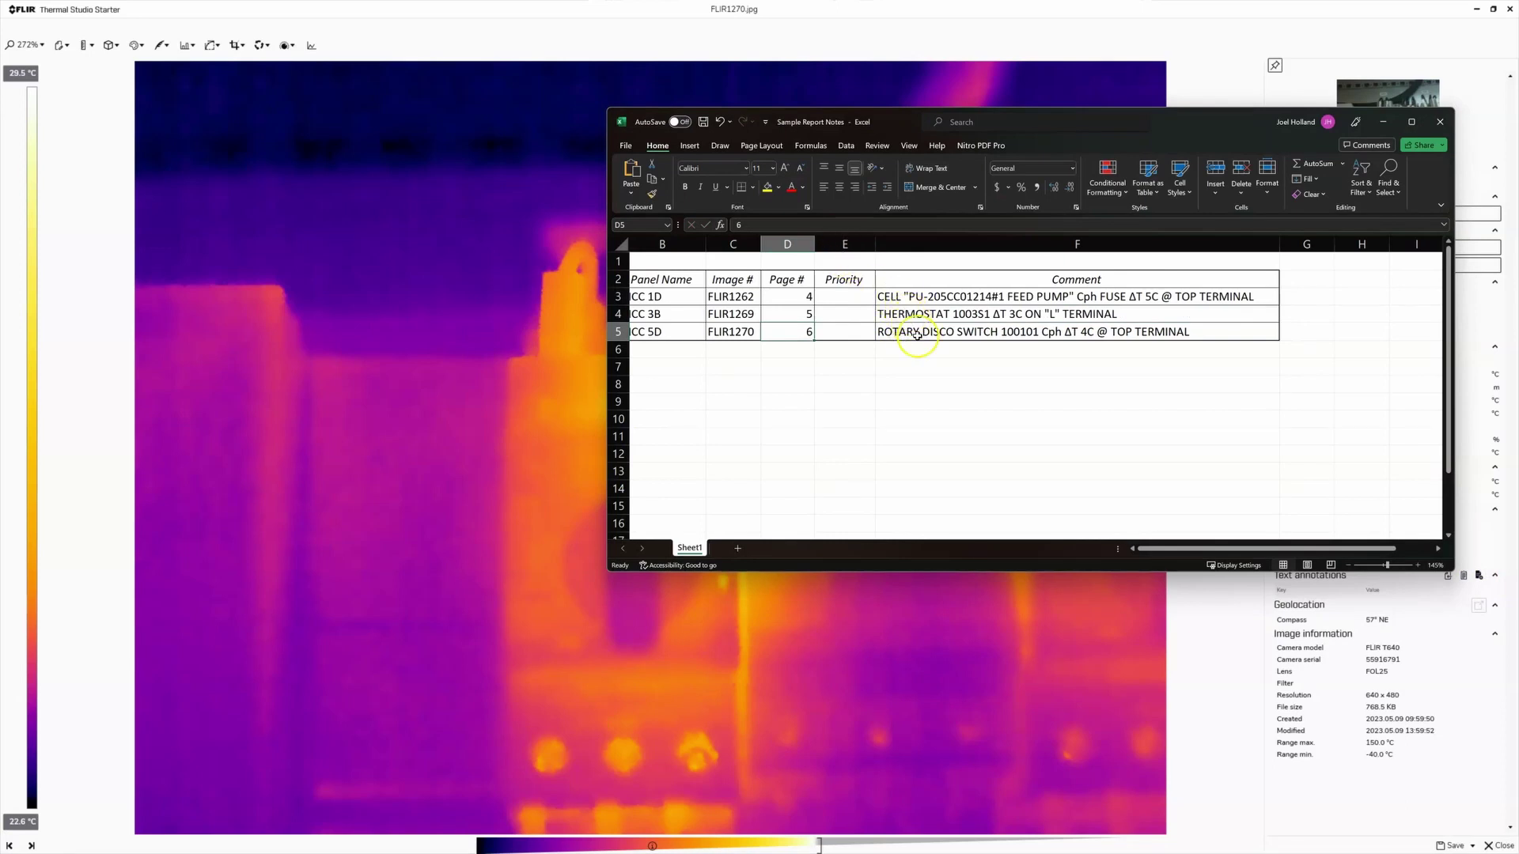
triple_click(957, 227)
key("ctrl+c")
left_click(1328, 723)
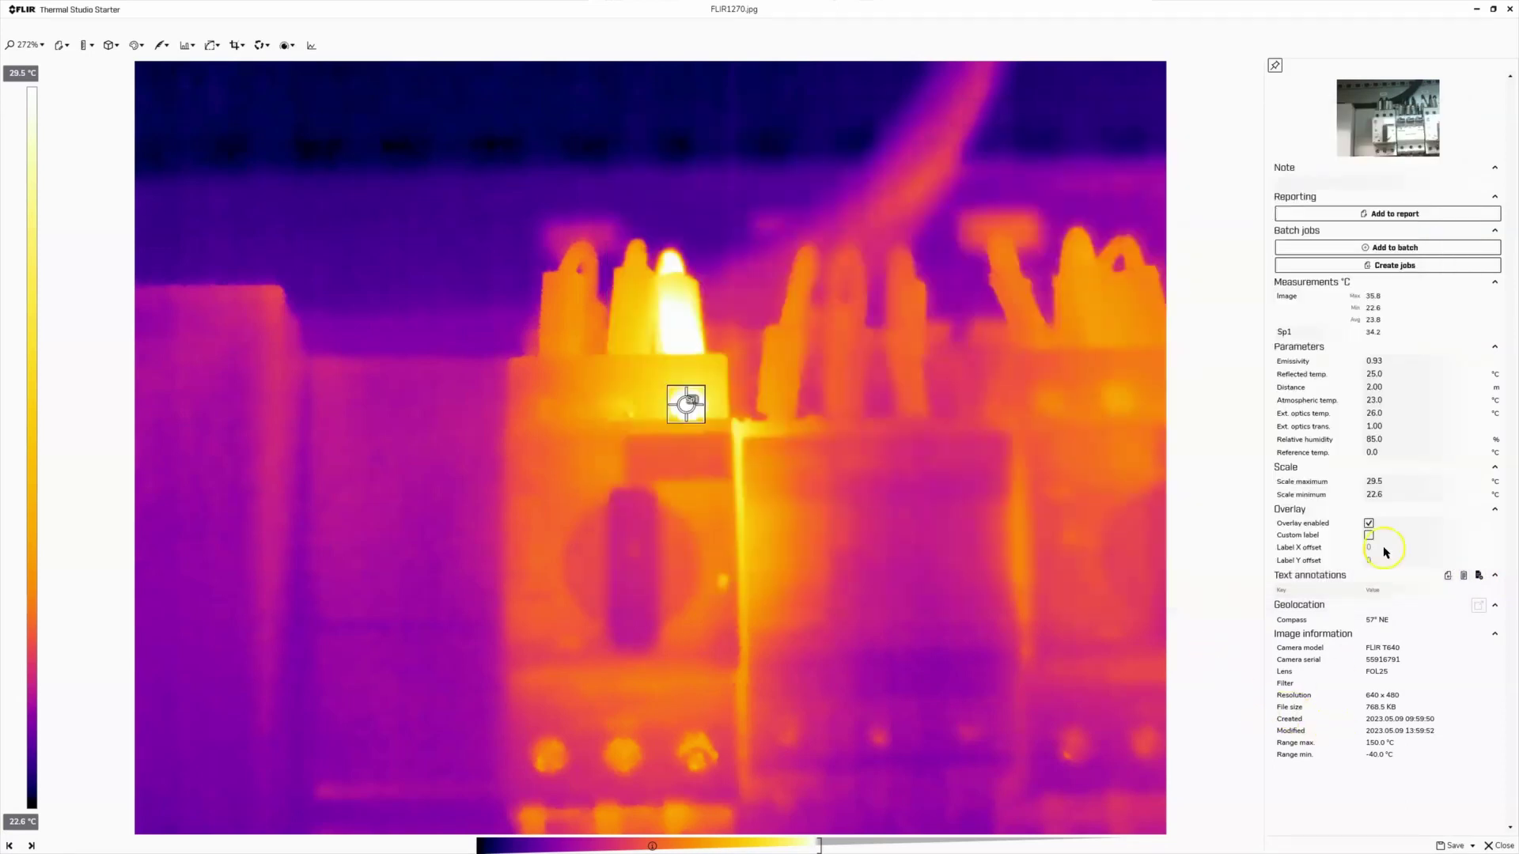
left_click(1392, 589)
key("ctrl+v")
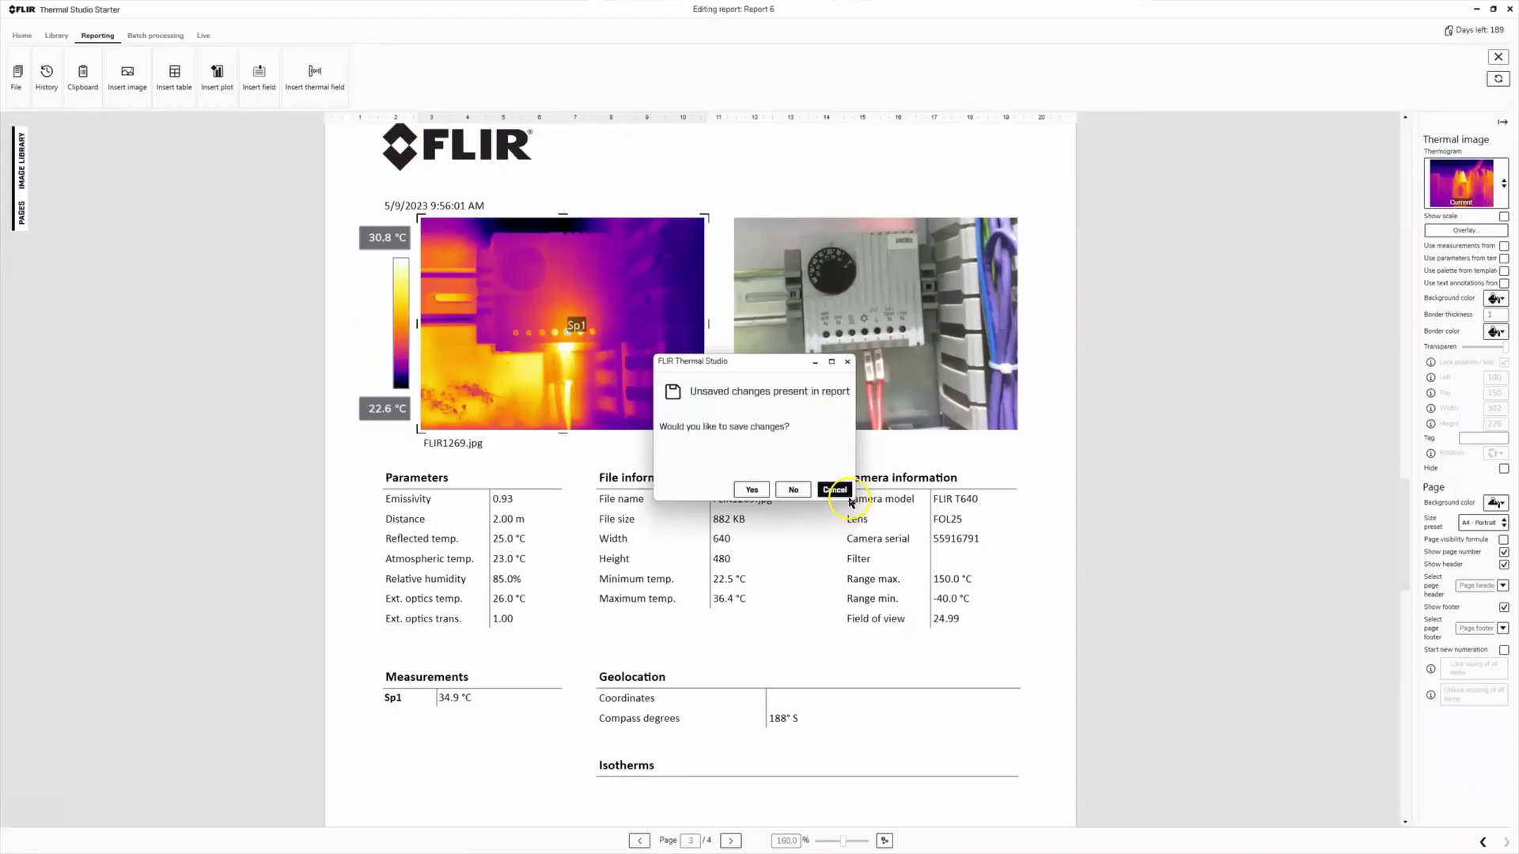
- Dismiss the unsaved-changes prompt and return to editing Report 6
left_click(832, 488)
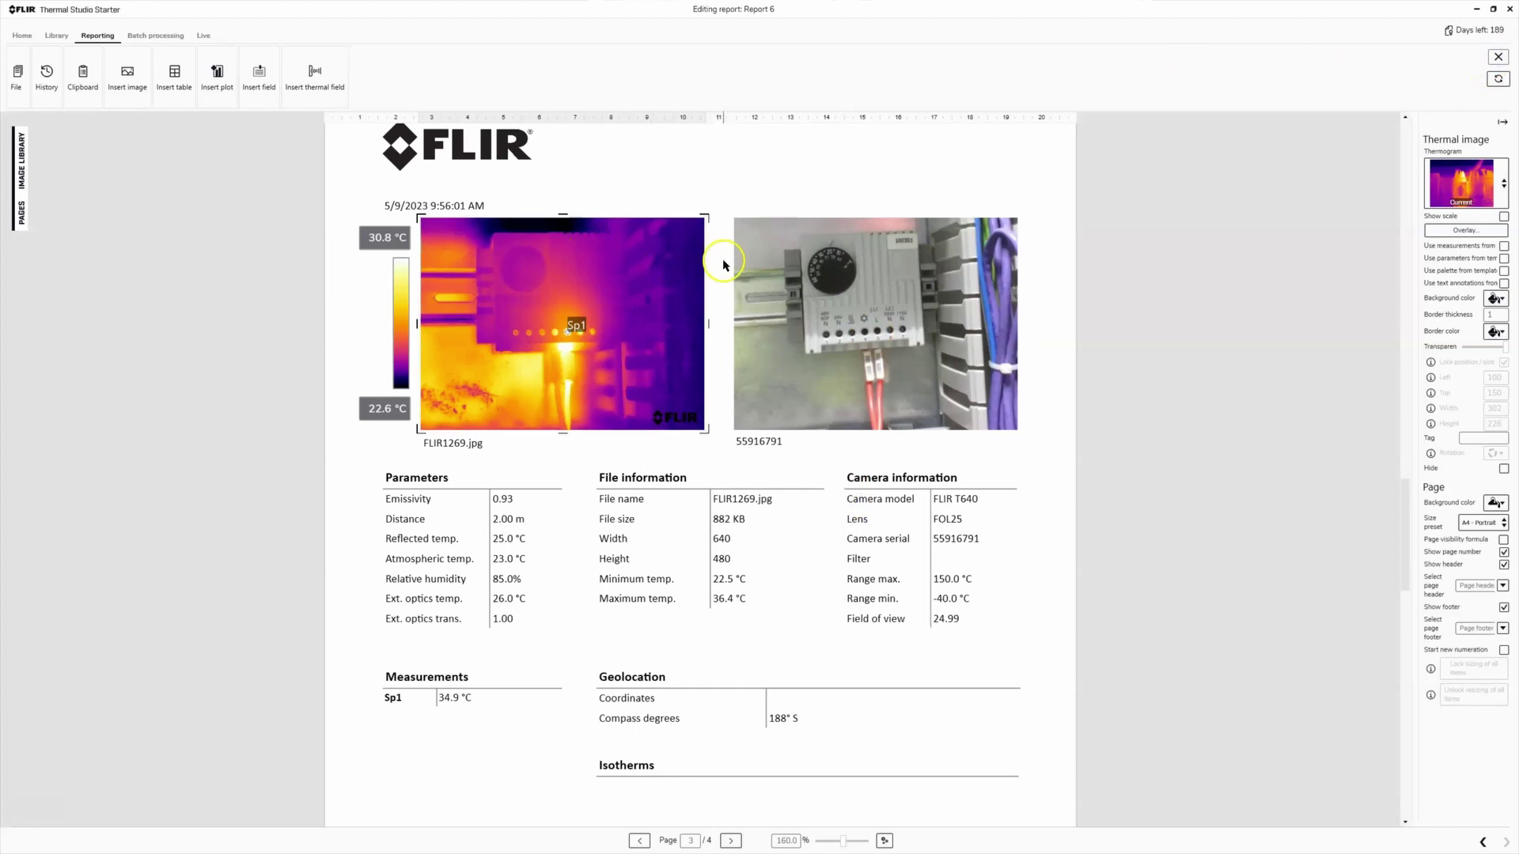
scroll(831, 396, "down", 4)
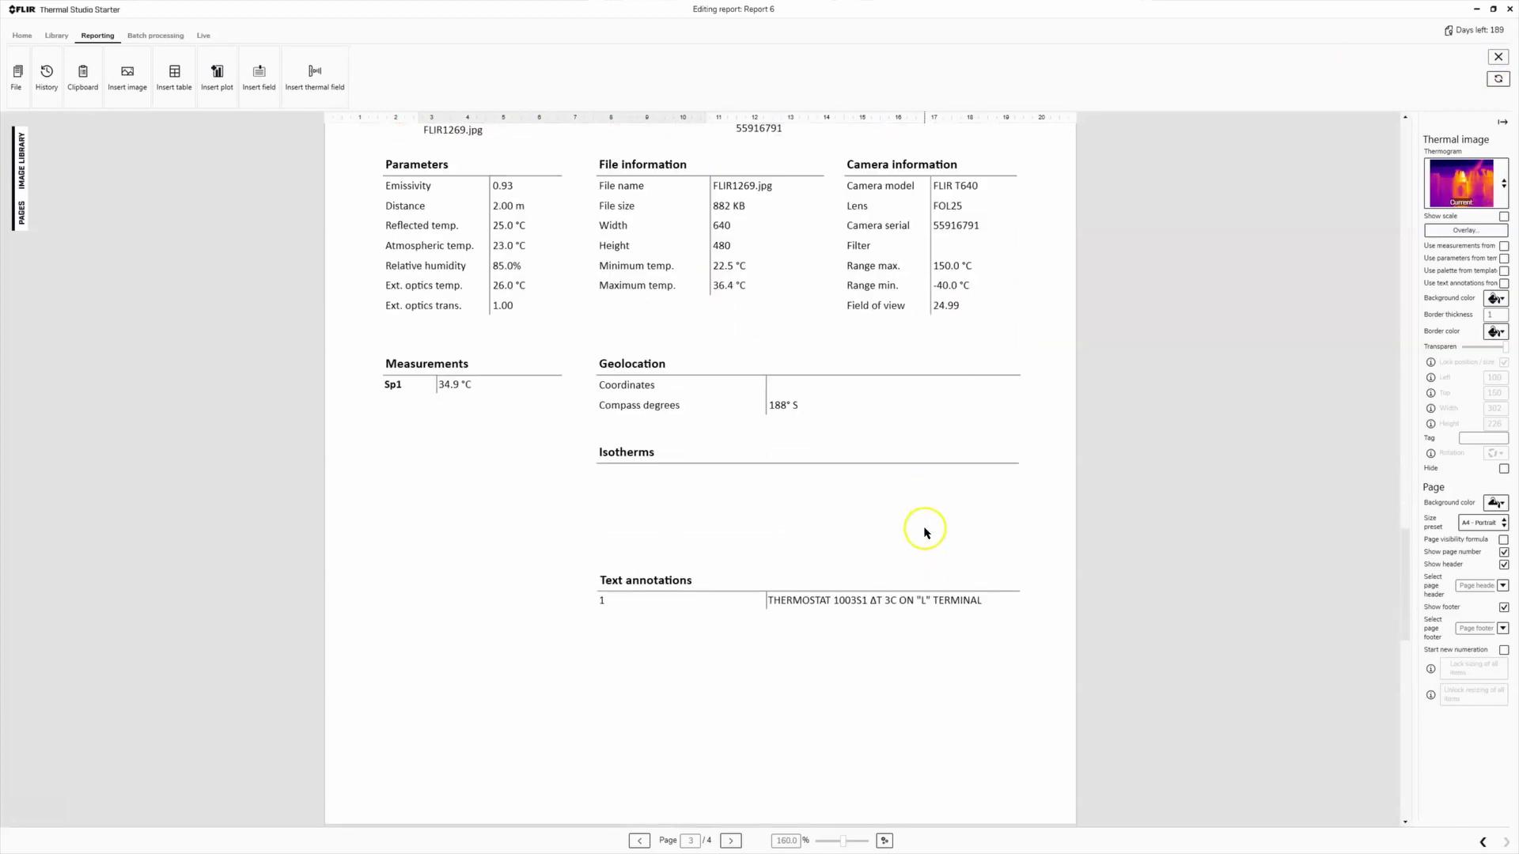
left_click(19, 28)
left_click(98, 36)
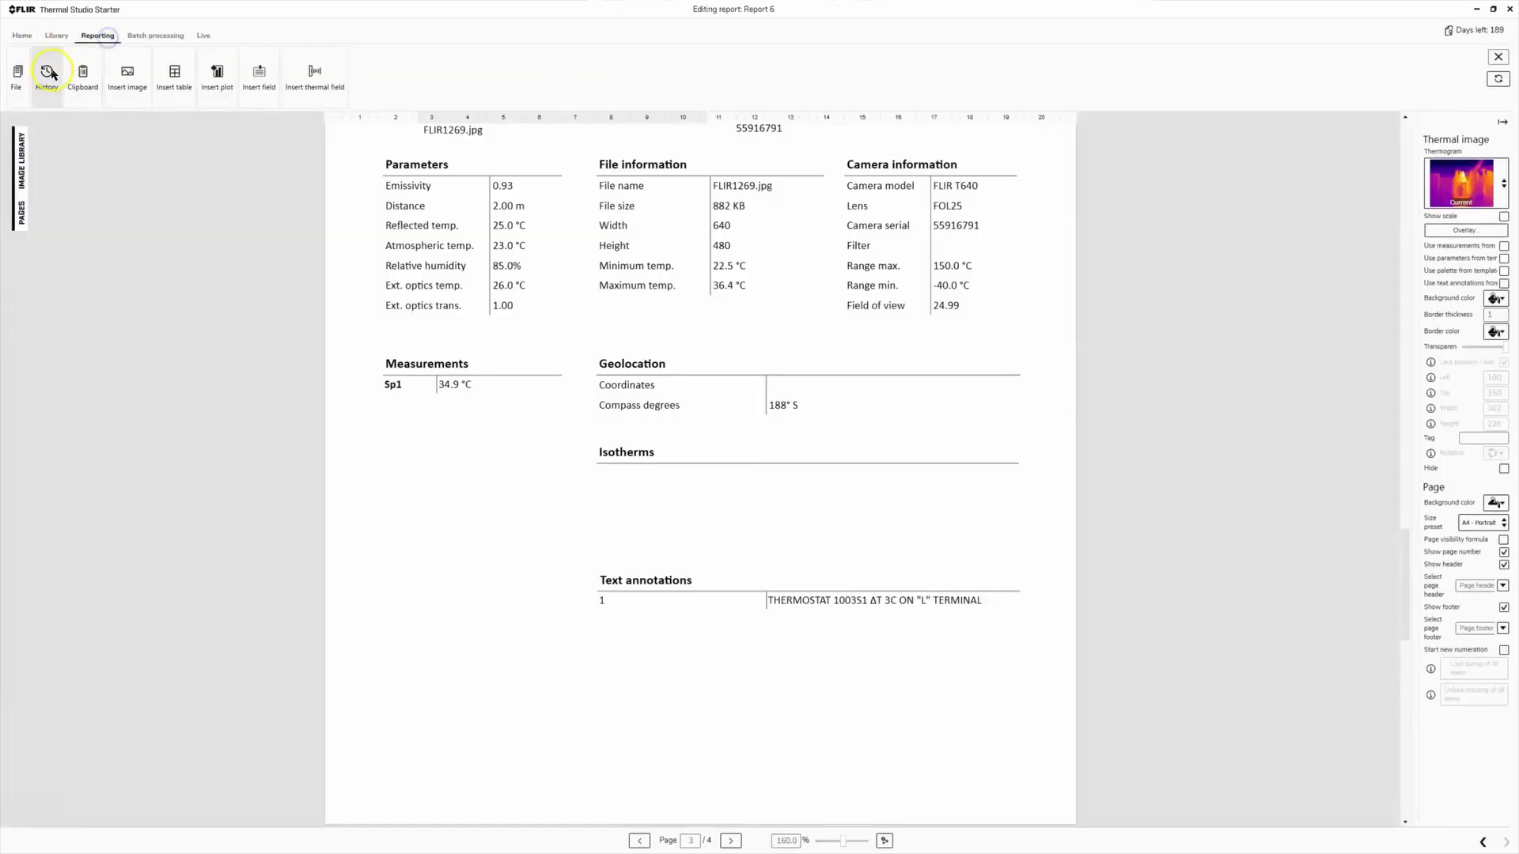
left_click(17, 76)
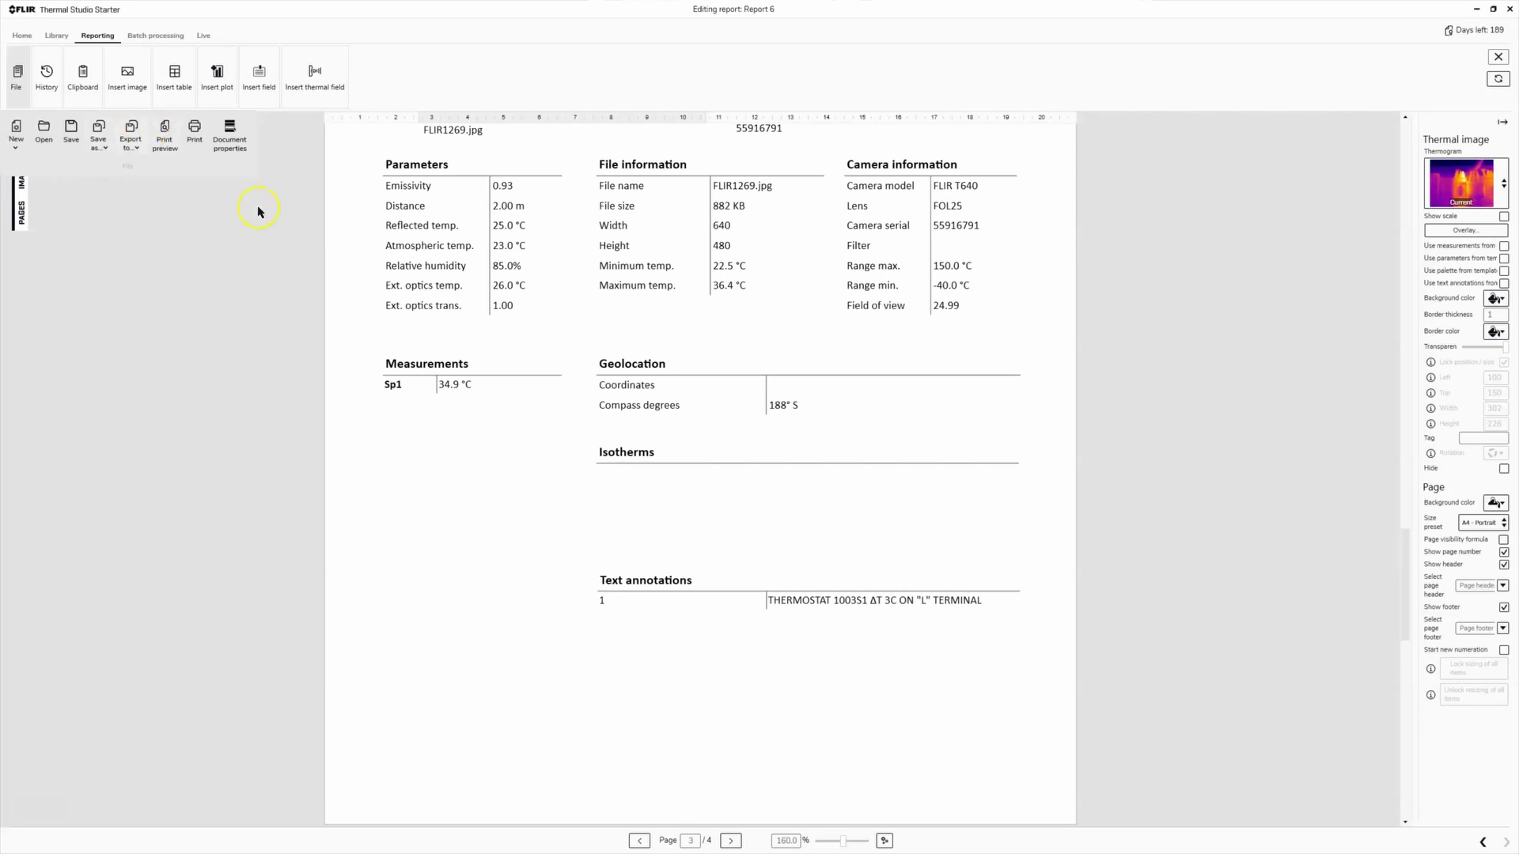
left_click(668, 344)
- Scroll back to check the page 3 and 2 annotations, then bring up the report's Save as choices
scroll(694, 353, "up", 3)
scroll(694, 353, "up", 6)
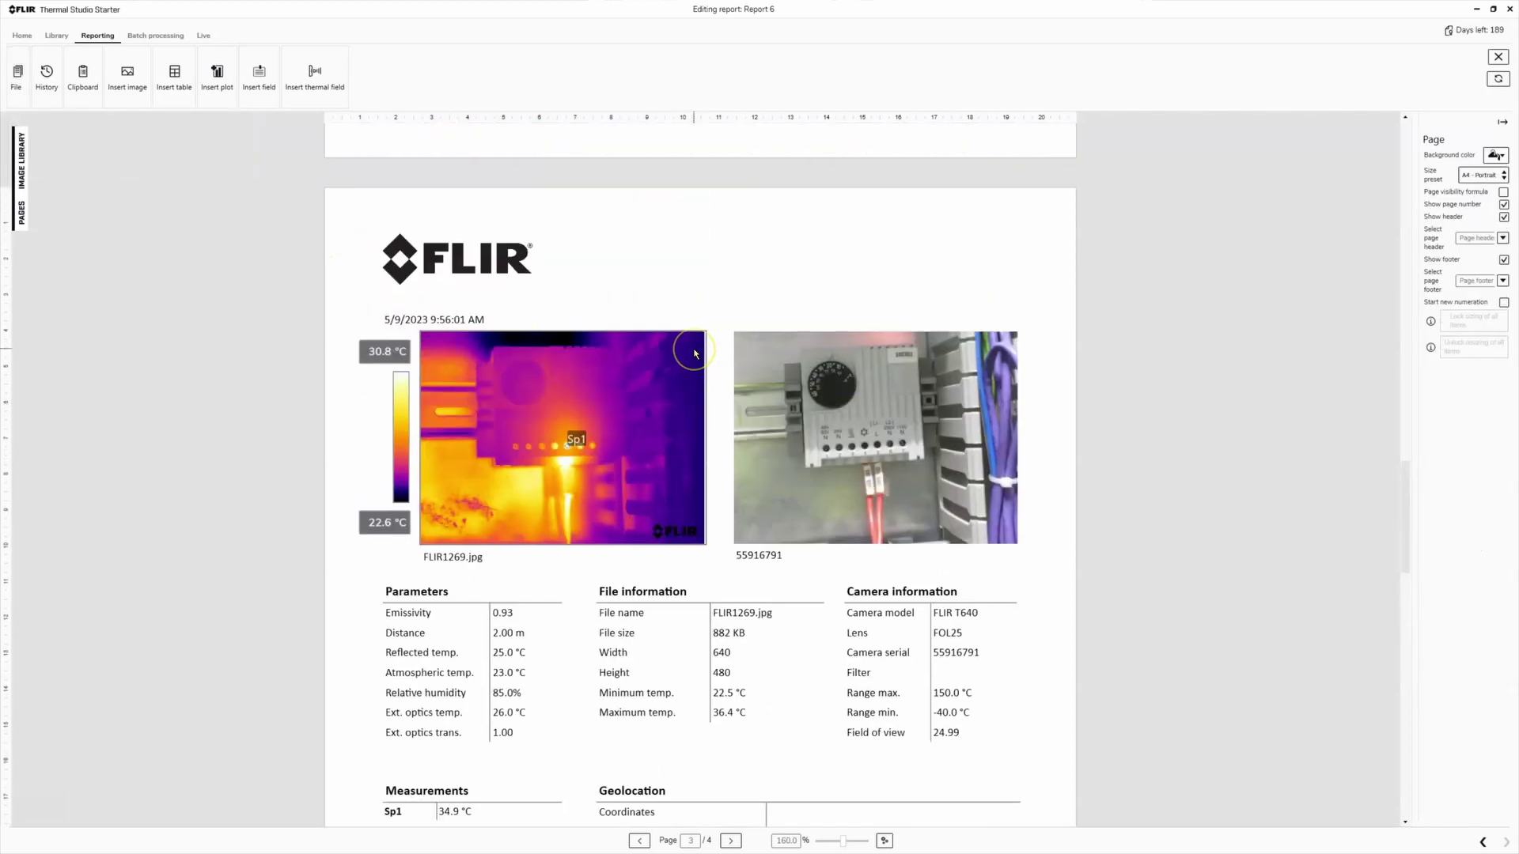
scroll(694, 352, "up", 10)
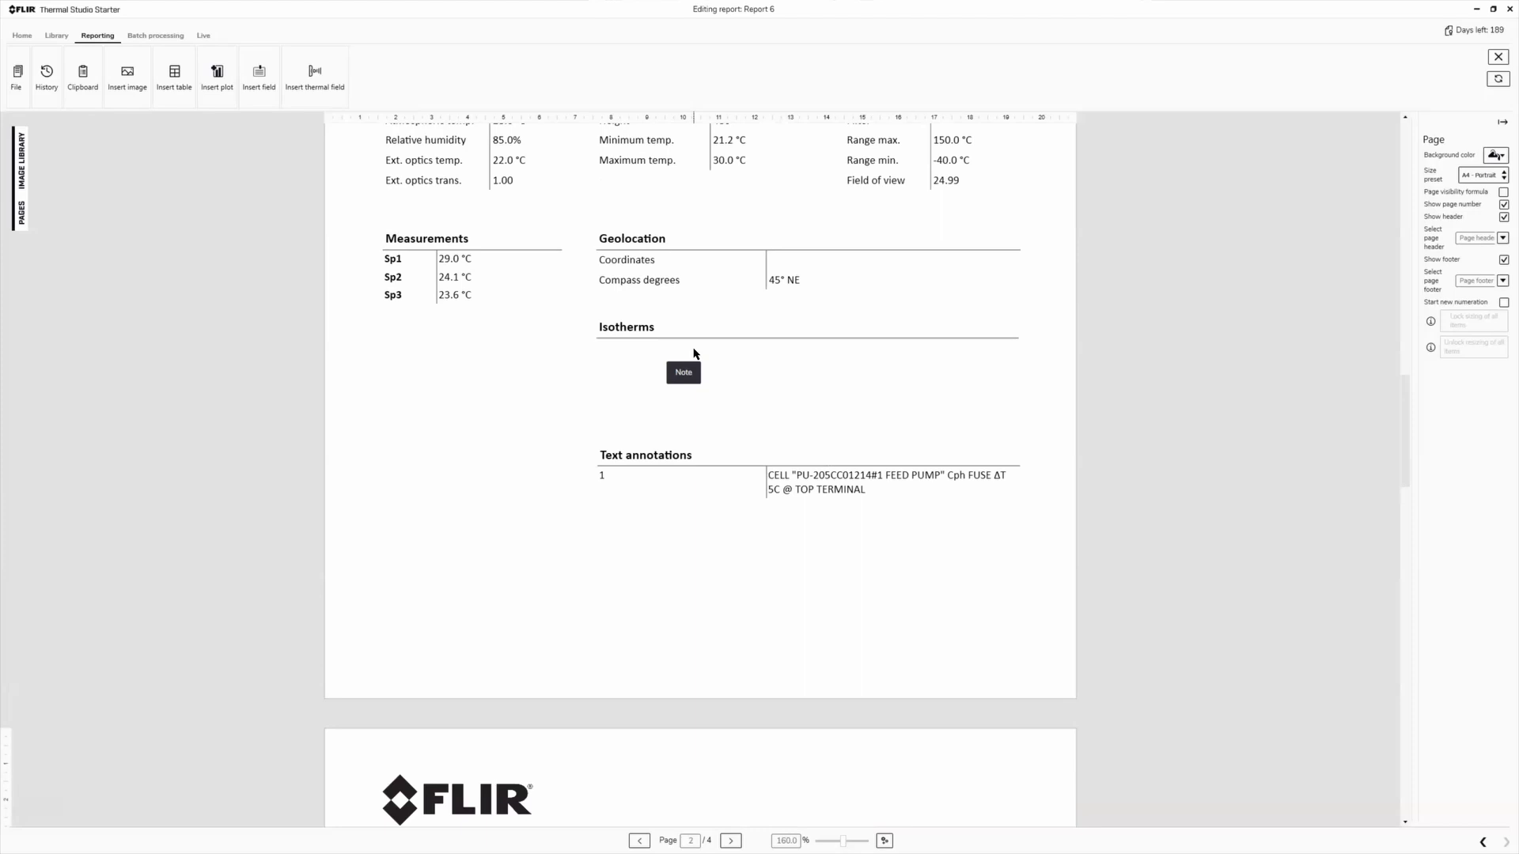
scroll(693, 352, "up", 5)
left_click(248, 126)
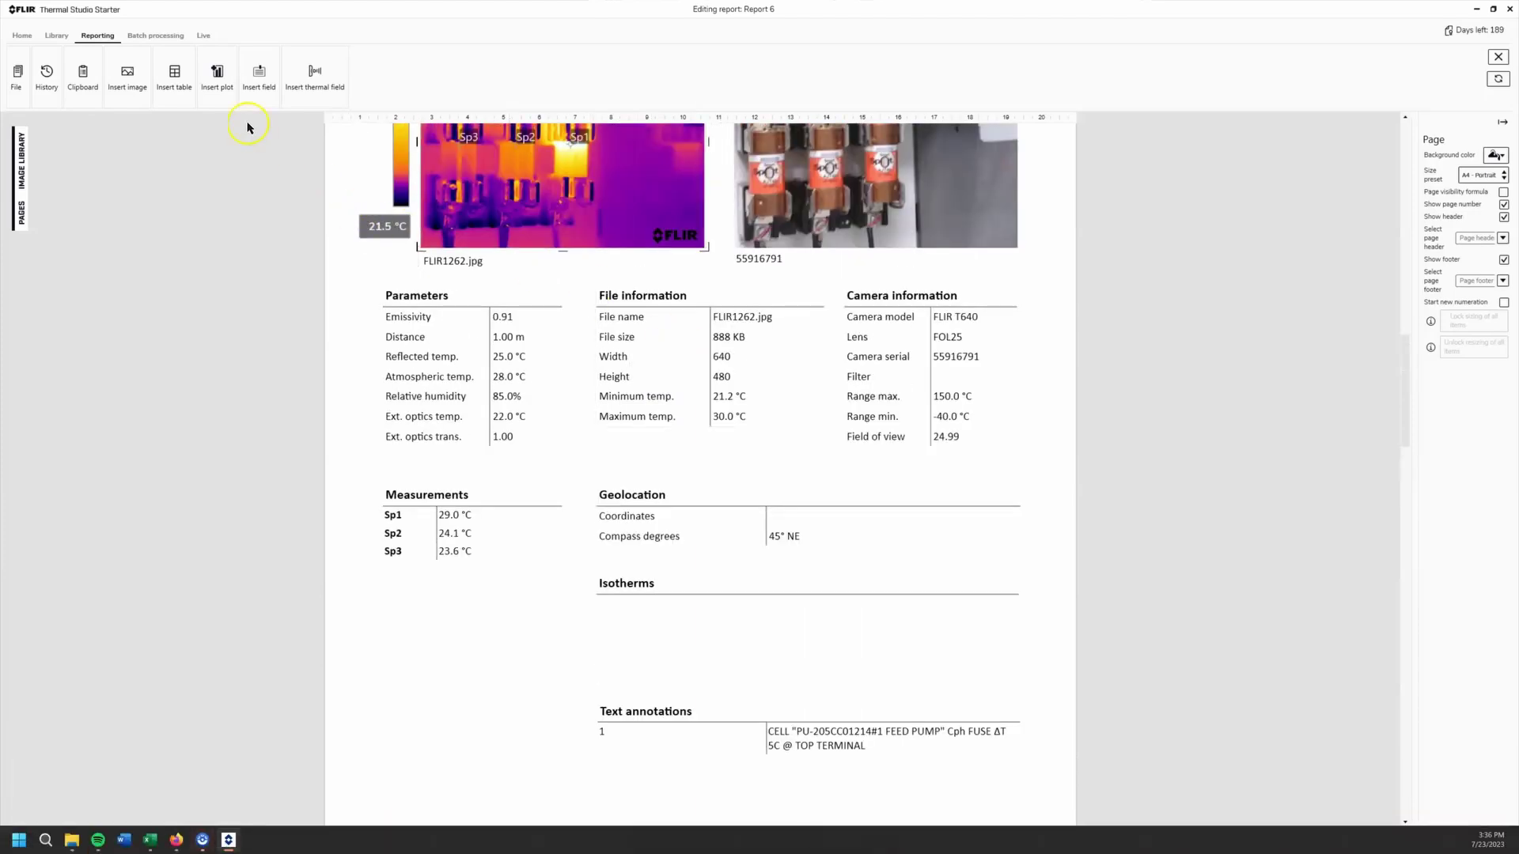
left_click(17, 76)
left_click(104, 150)
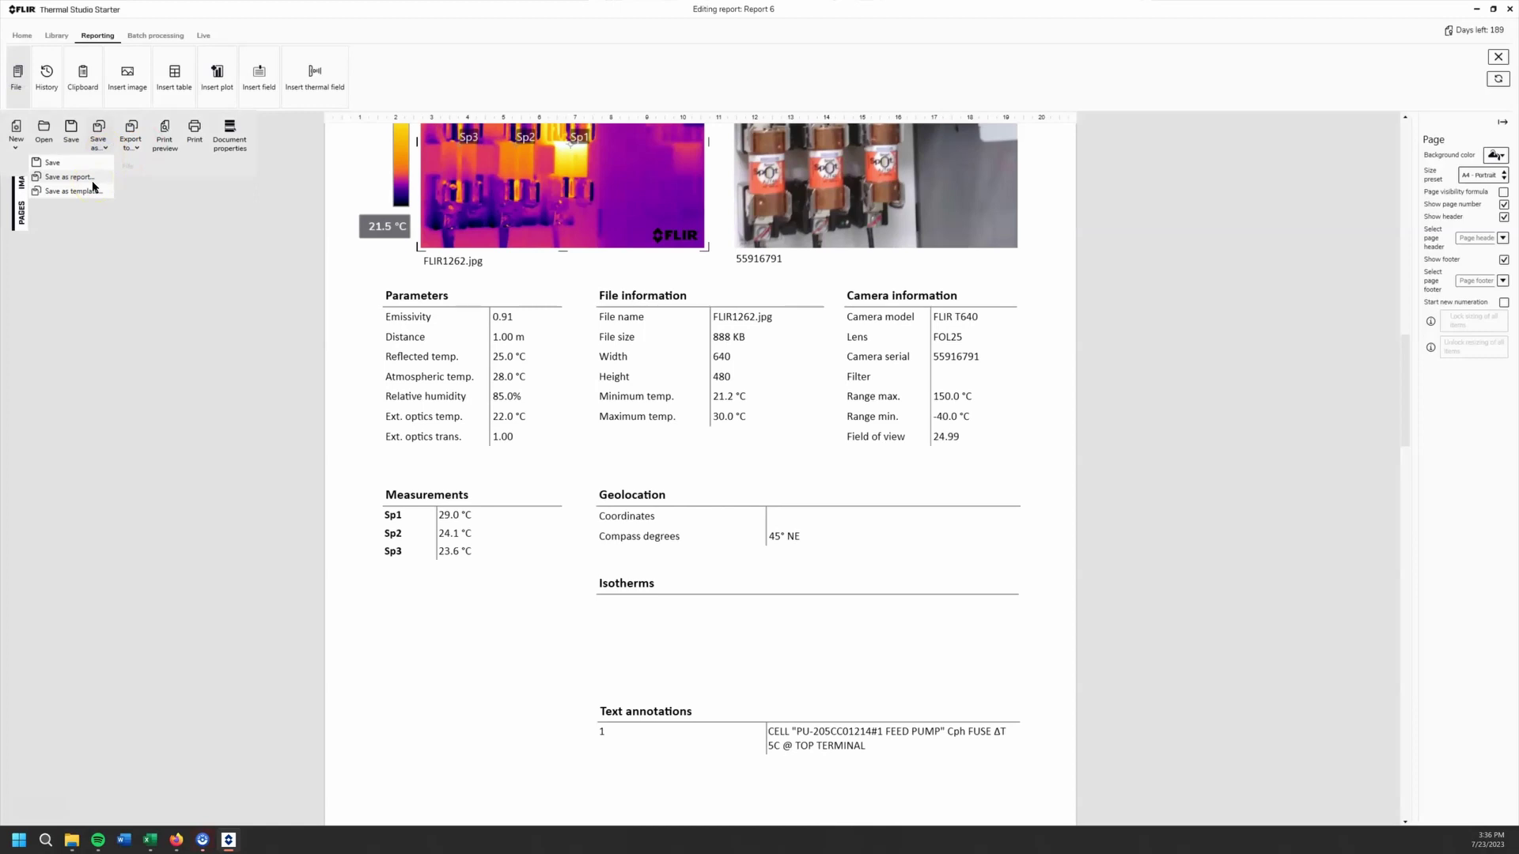
- Choose PDF export and navigate to the Testing Tech Tips > IR Reports folder
left_click(136, 150)
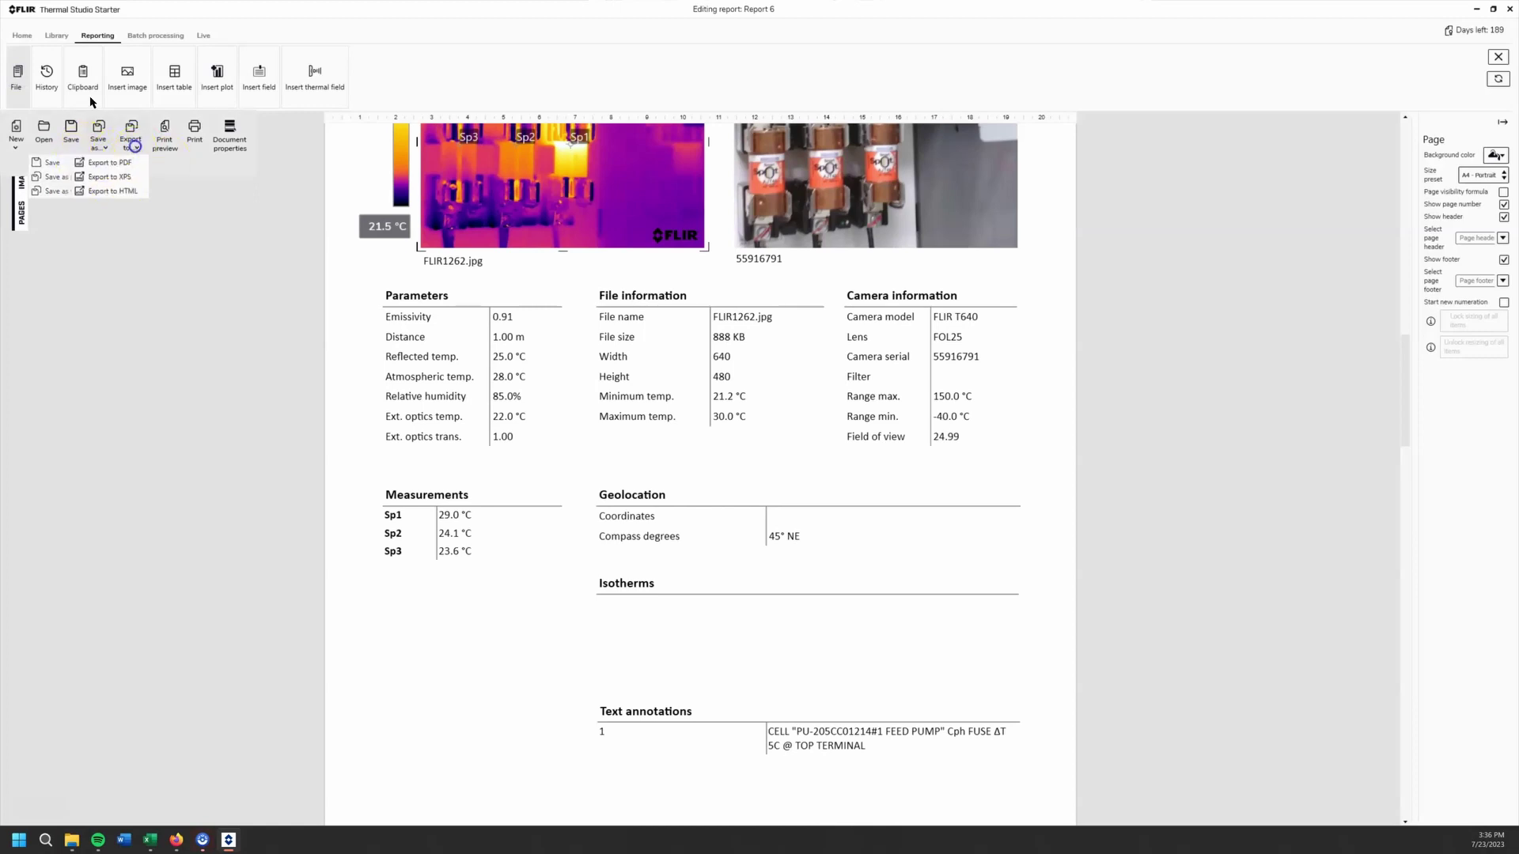
left_click(111, 163)
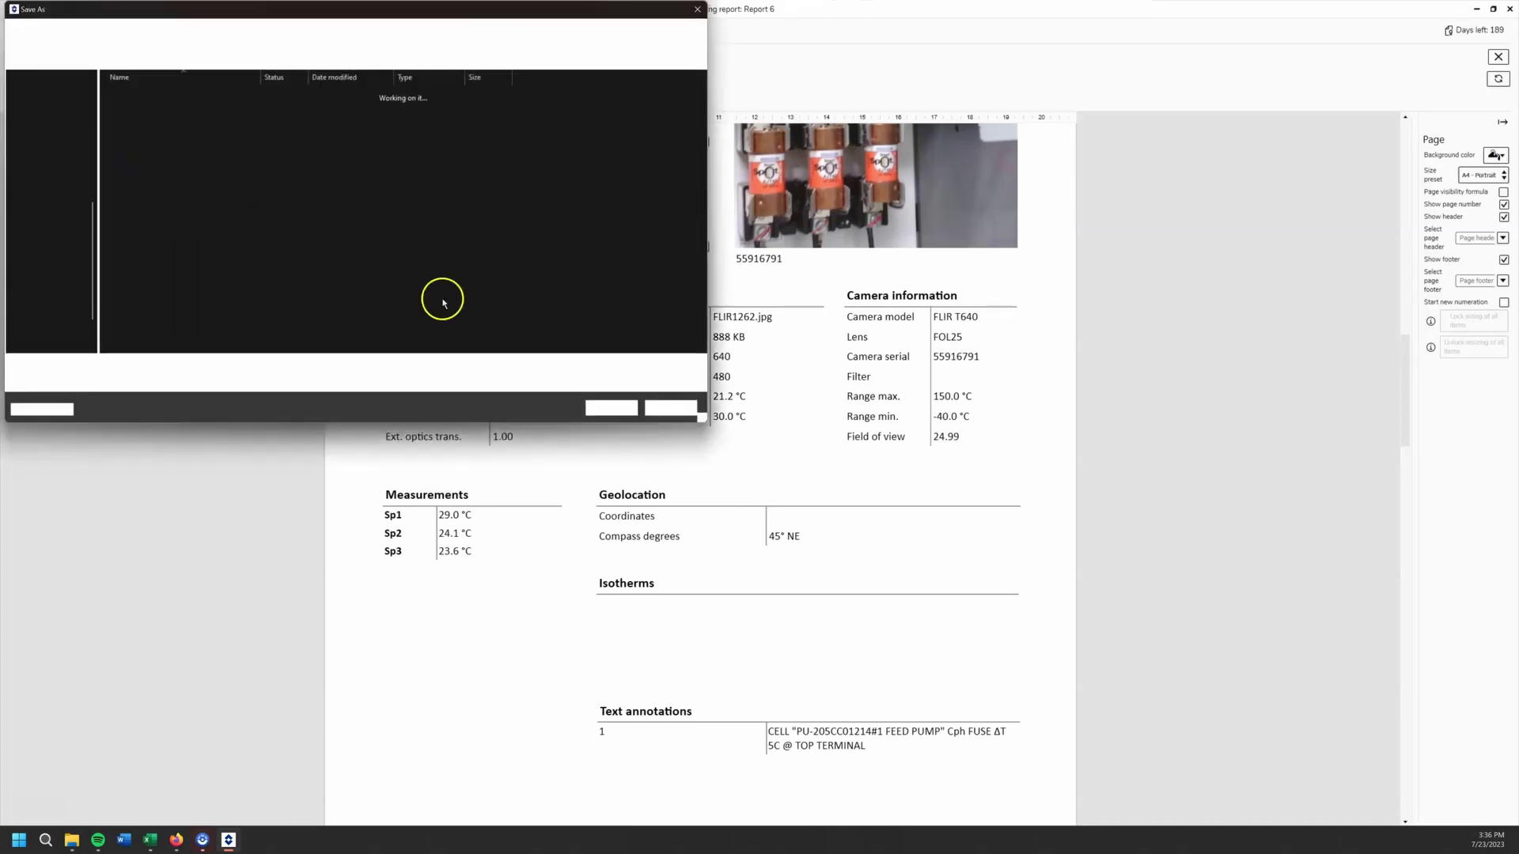
scroll(46, 229, "up", 7)
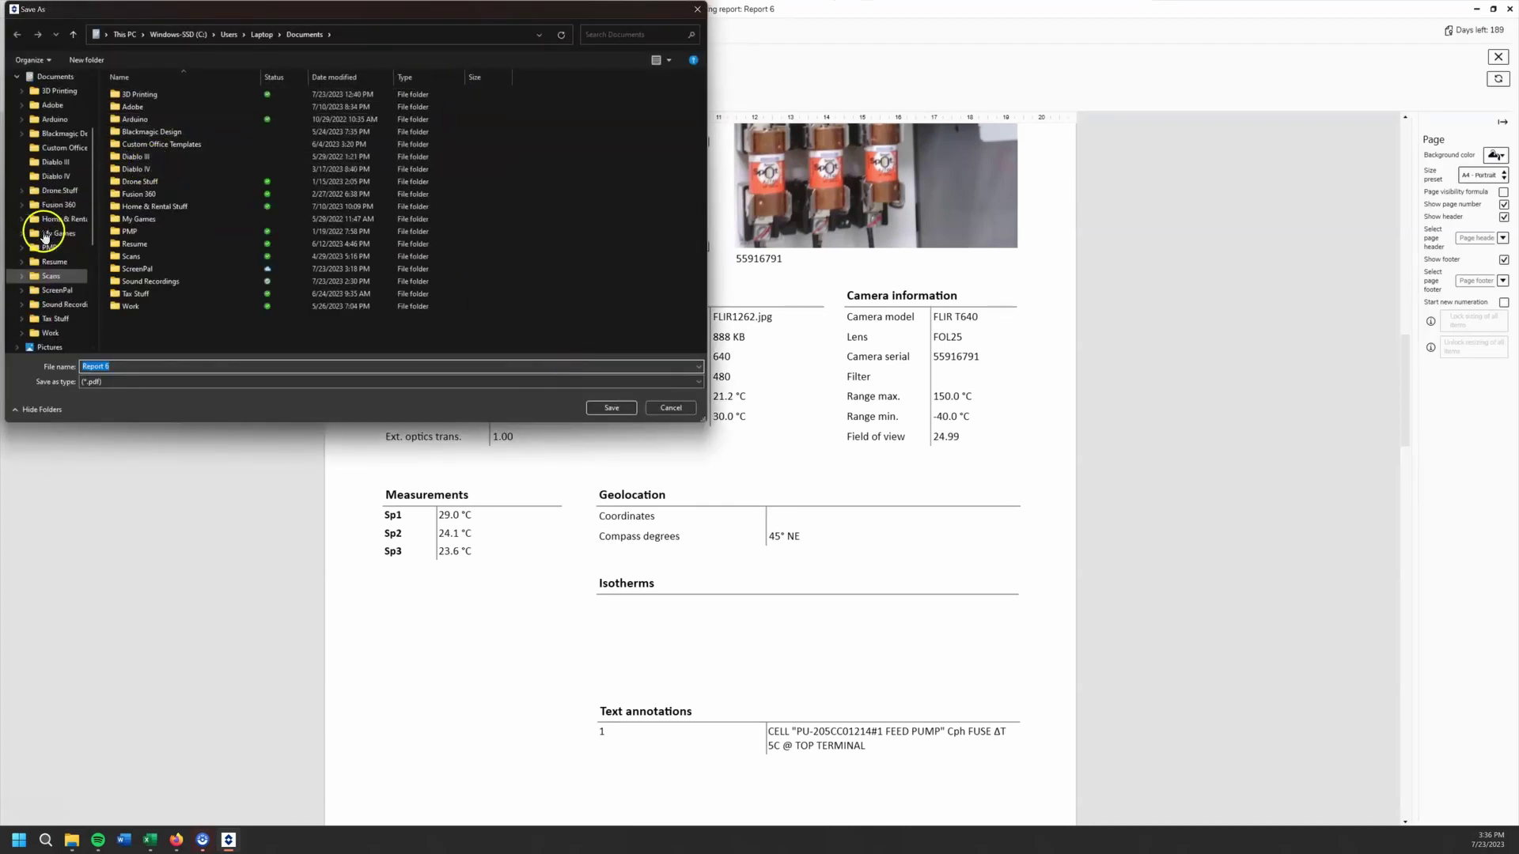
left_click(52, 118)
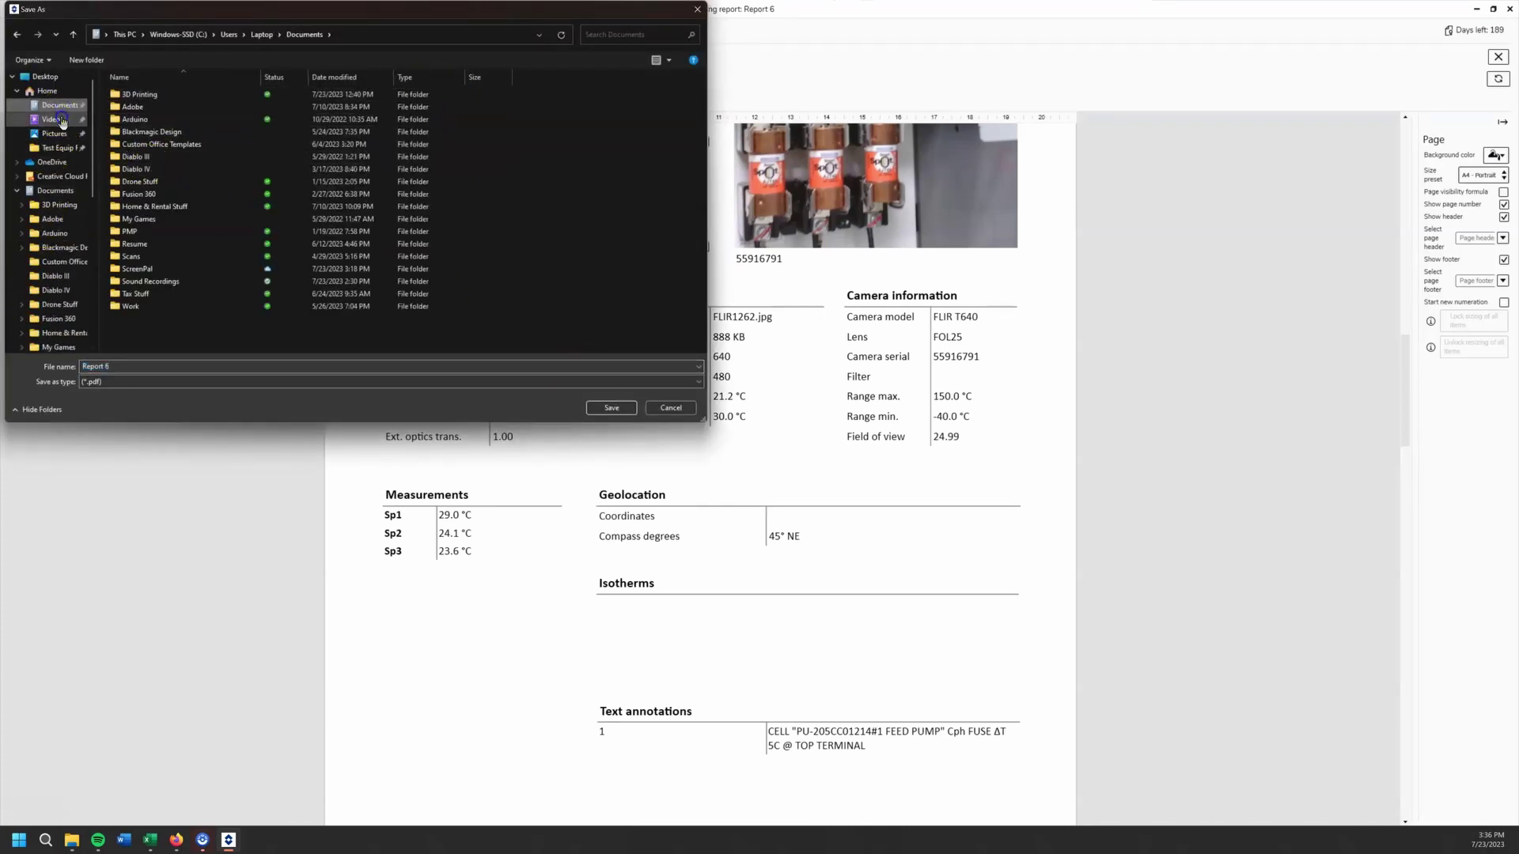
left_click(280, 134)
double_click(280, 134)
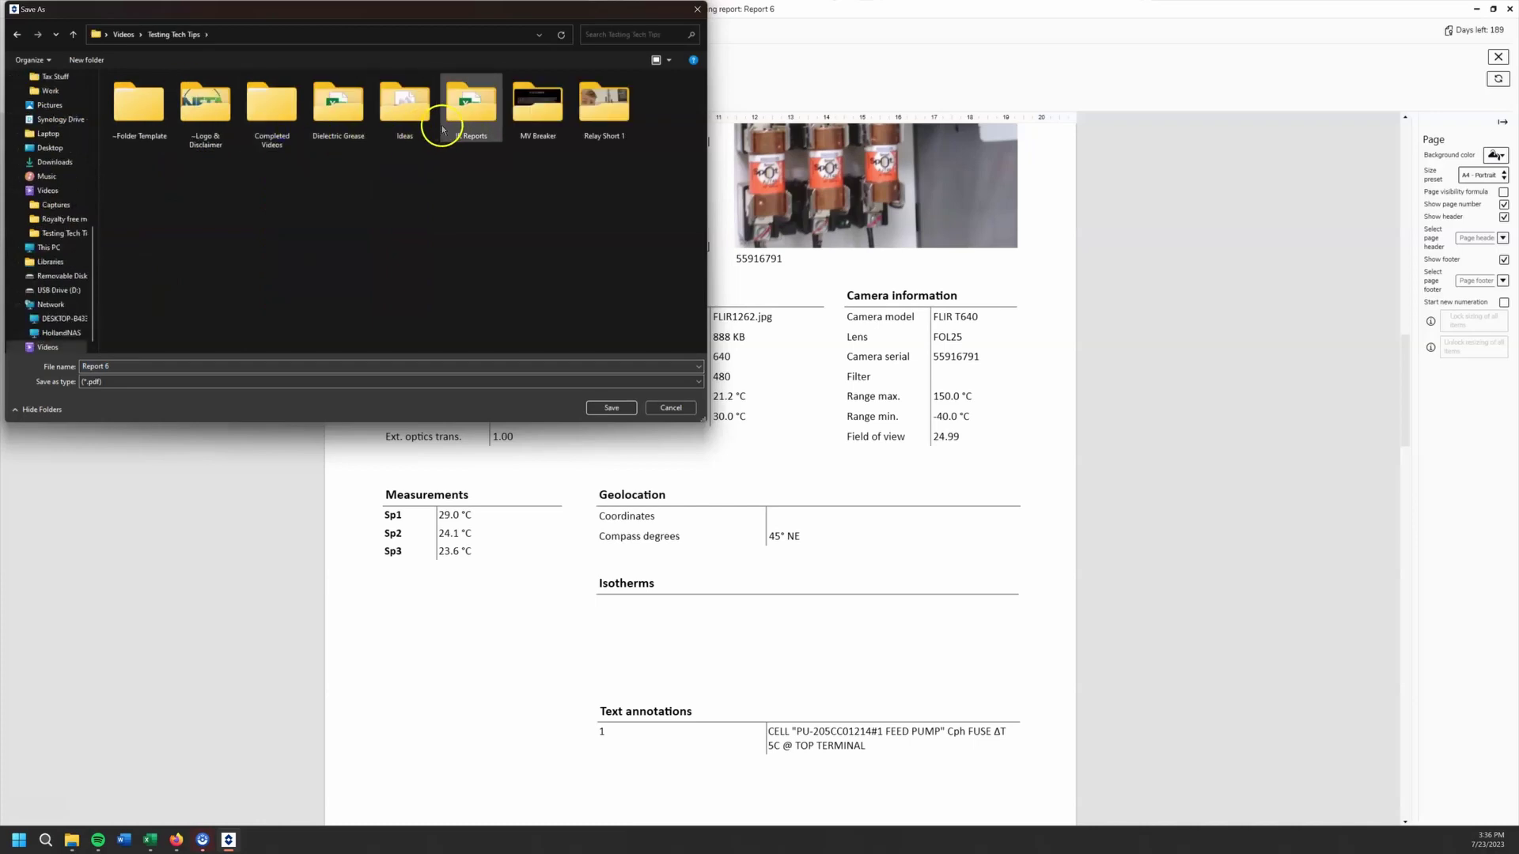
double_click(448, 127)
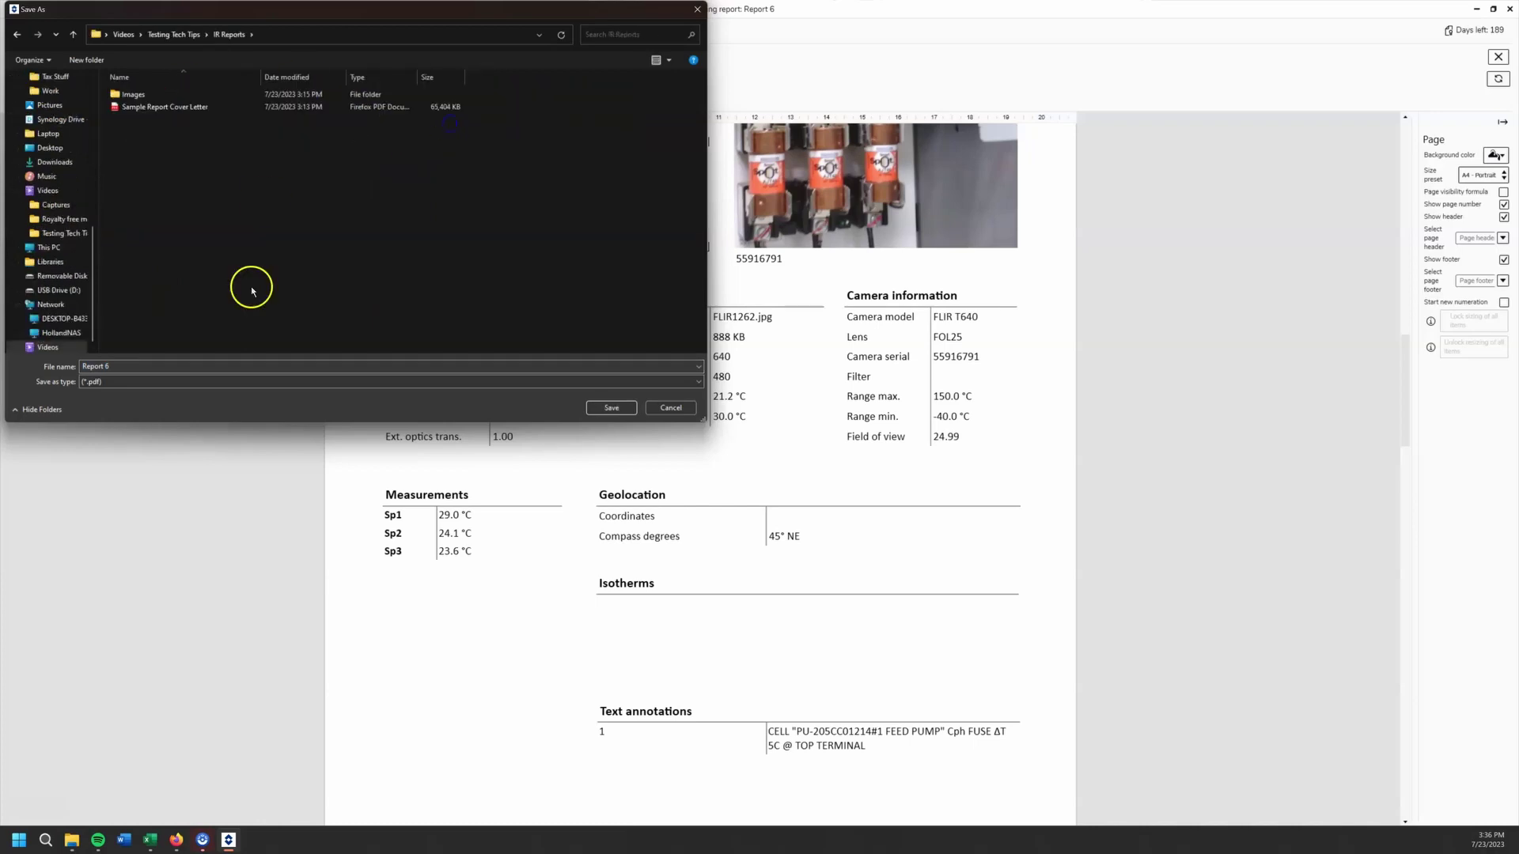
- Name the file Sample Report Images and save the PDF
left_click(292, 367)
type("Sampel")
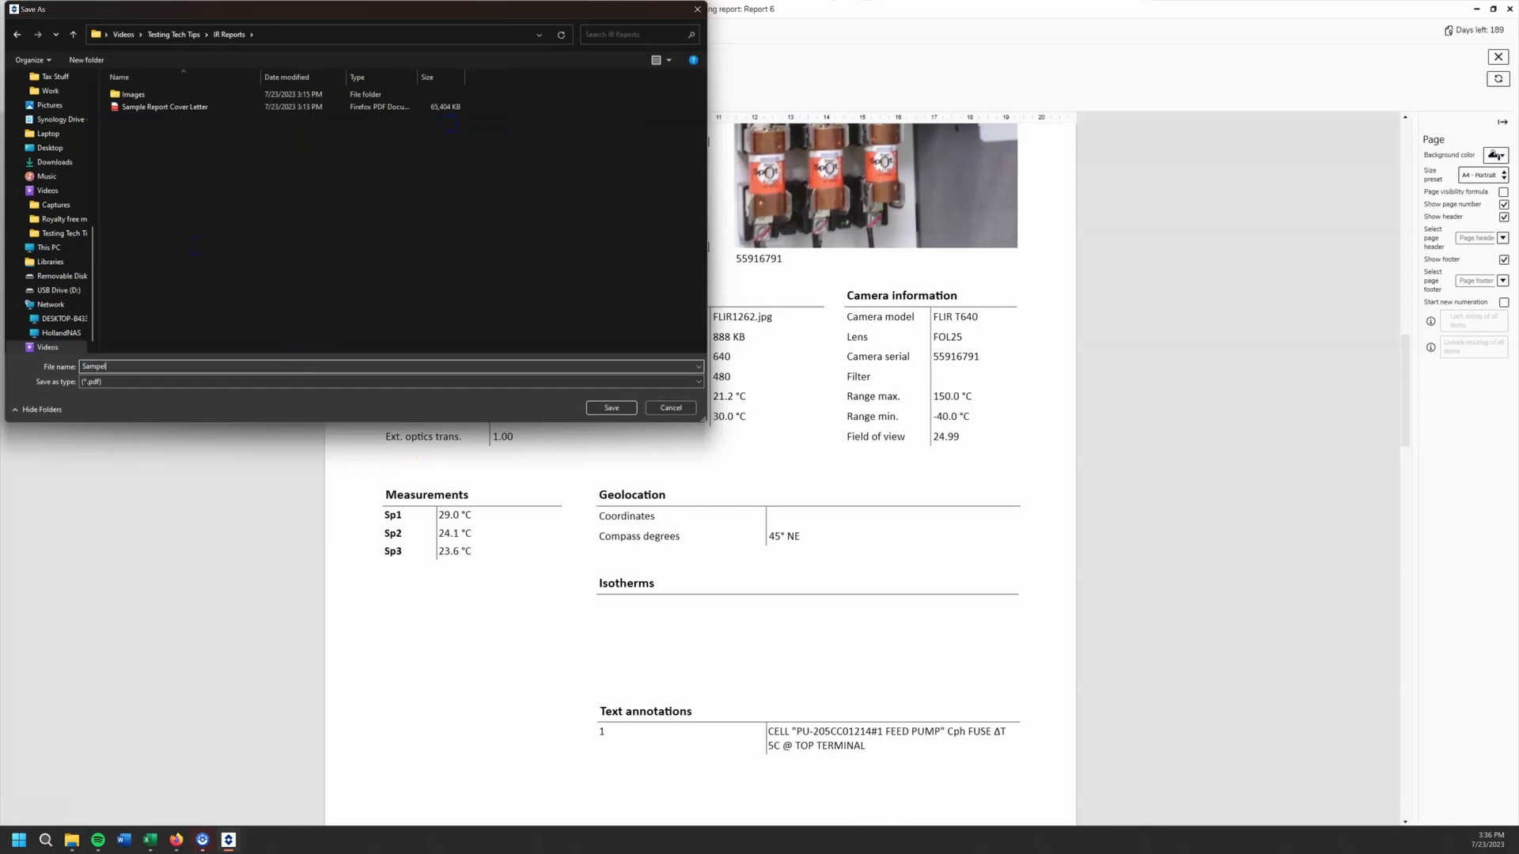
key("BackSpace")
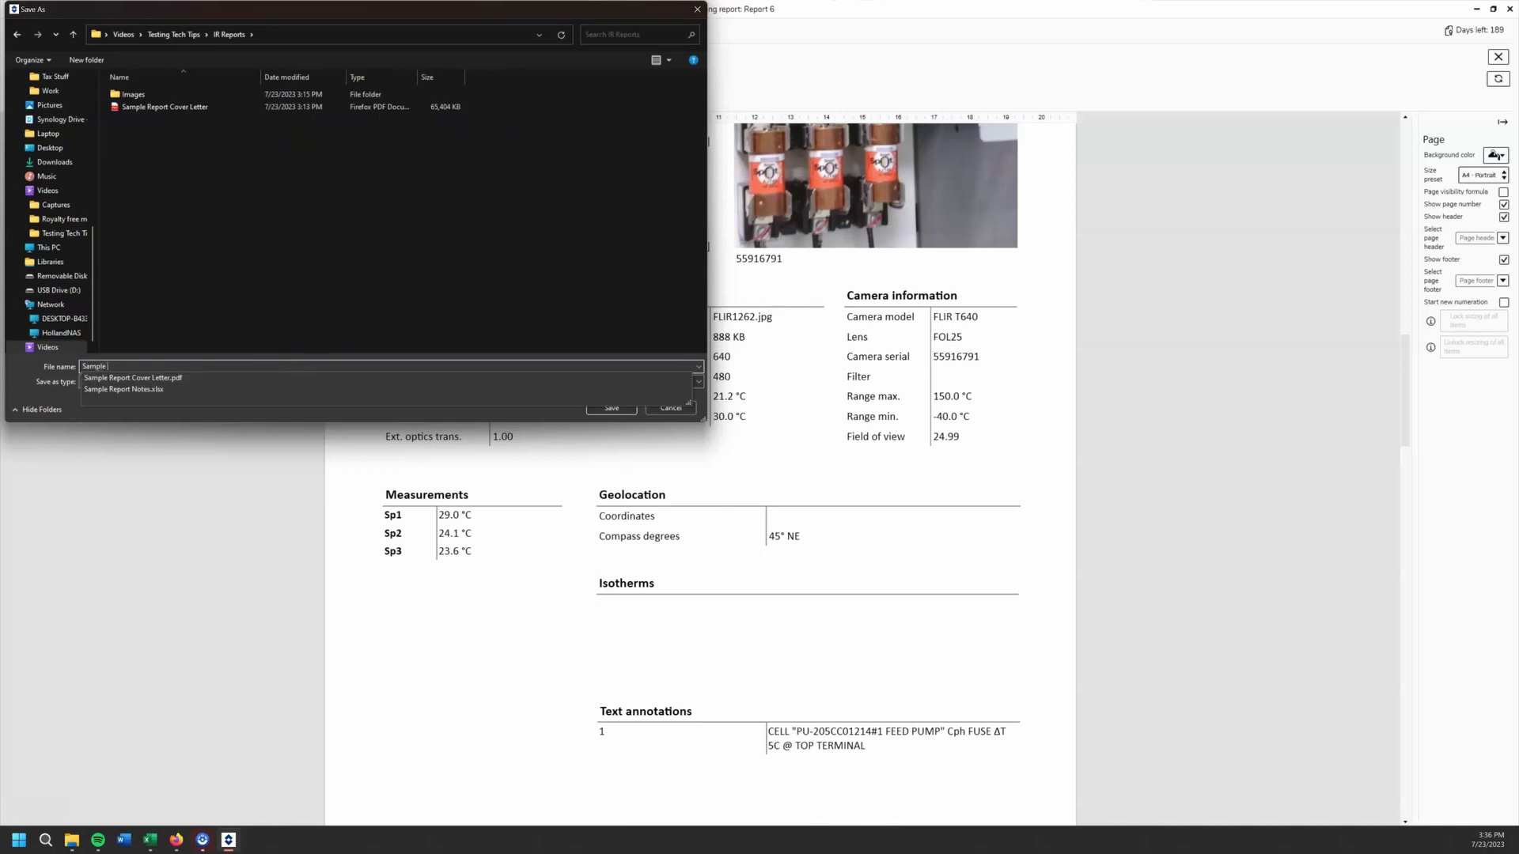
type("le Report Images")
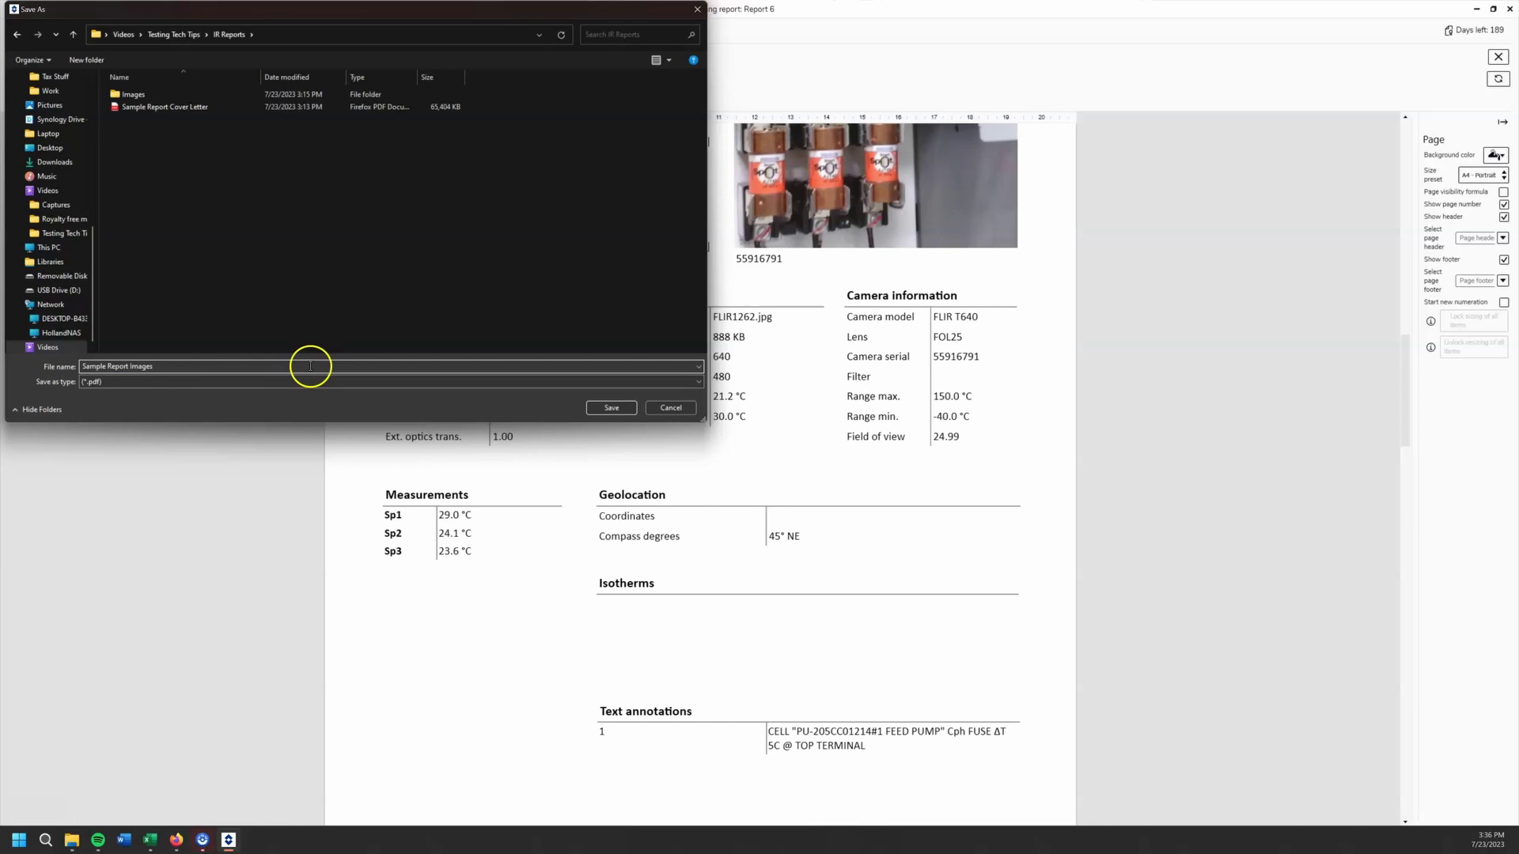
left_click(628, 411)
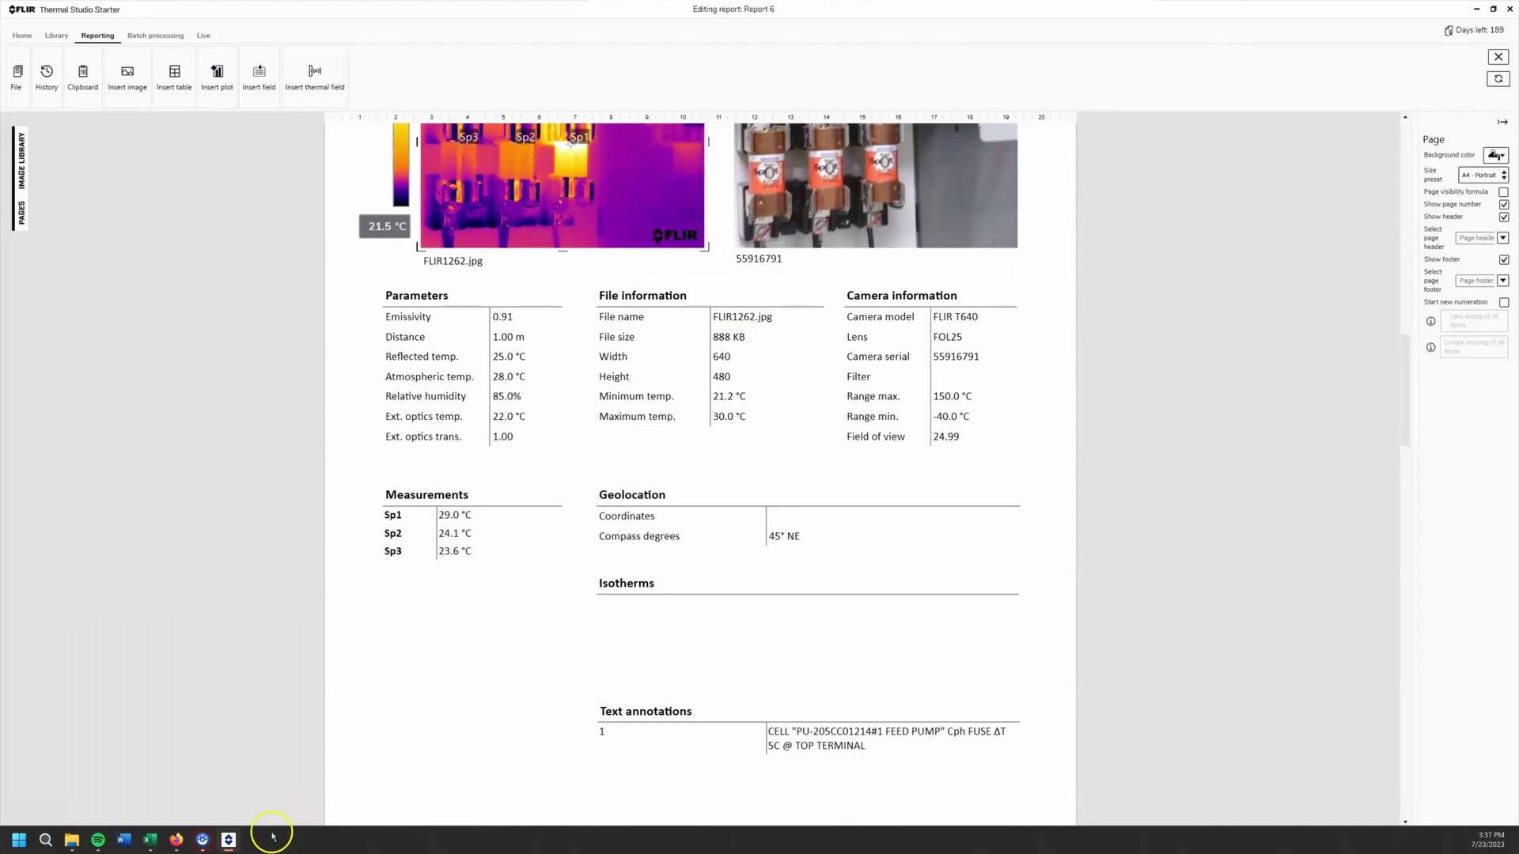
- Open Sample Report Notes from the IR Reports folder and move its window aside
mouse_move(71, 838)
left_click(101, 812)
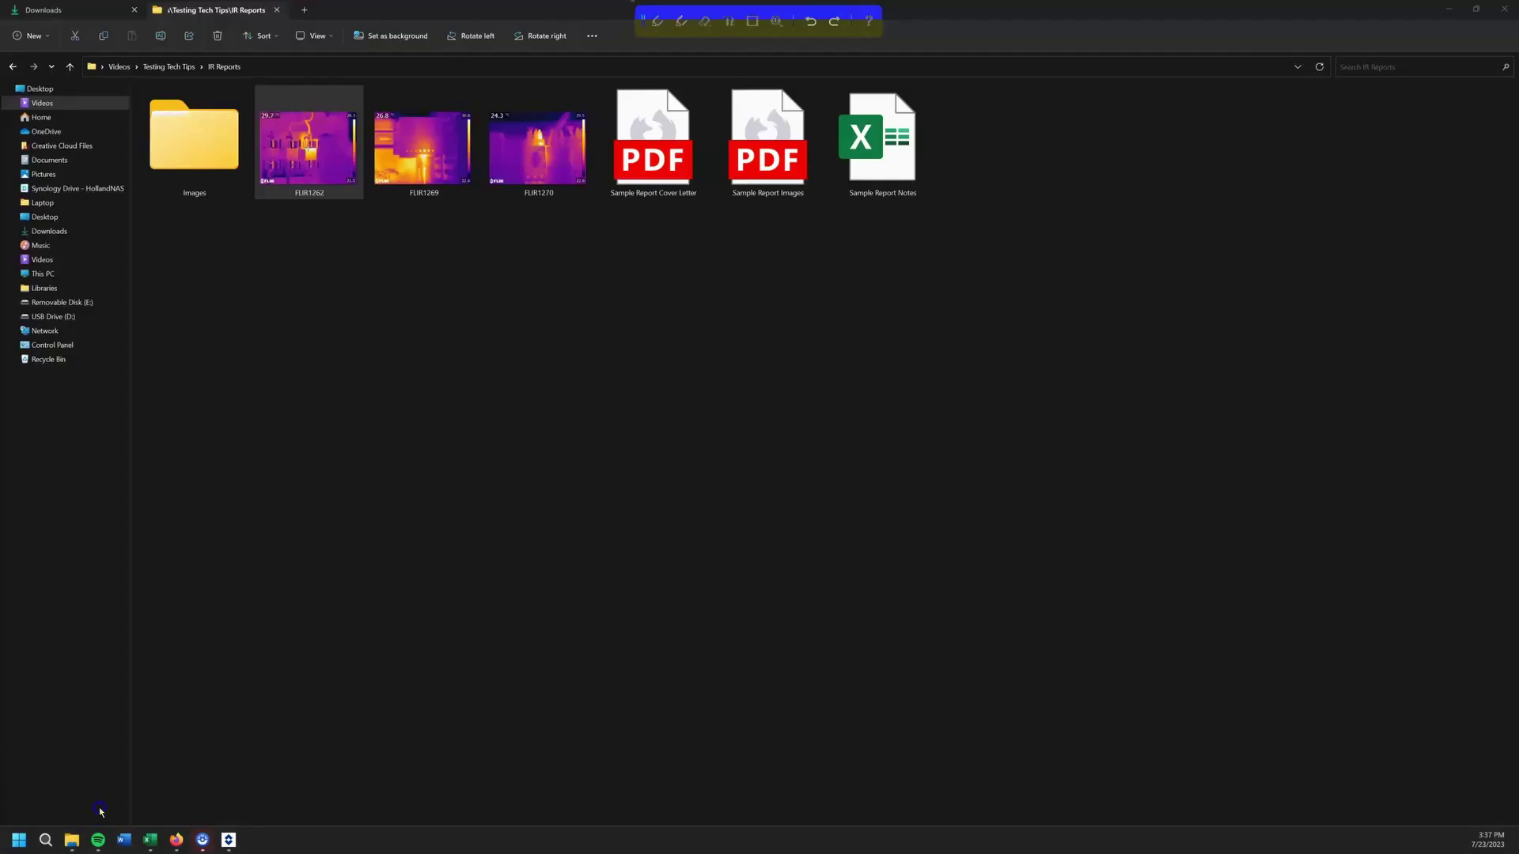
left_click(680, 212)
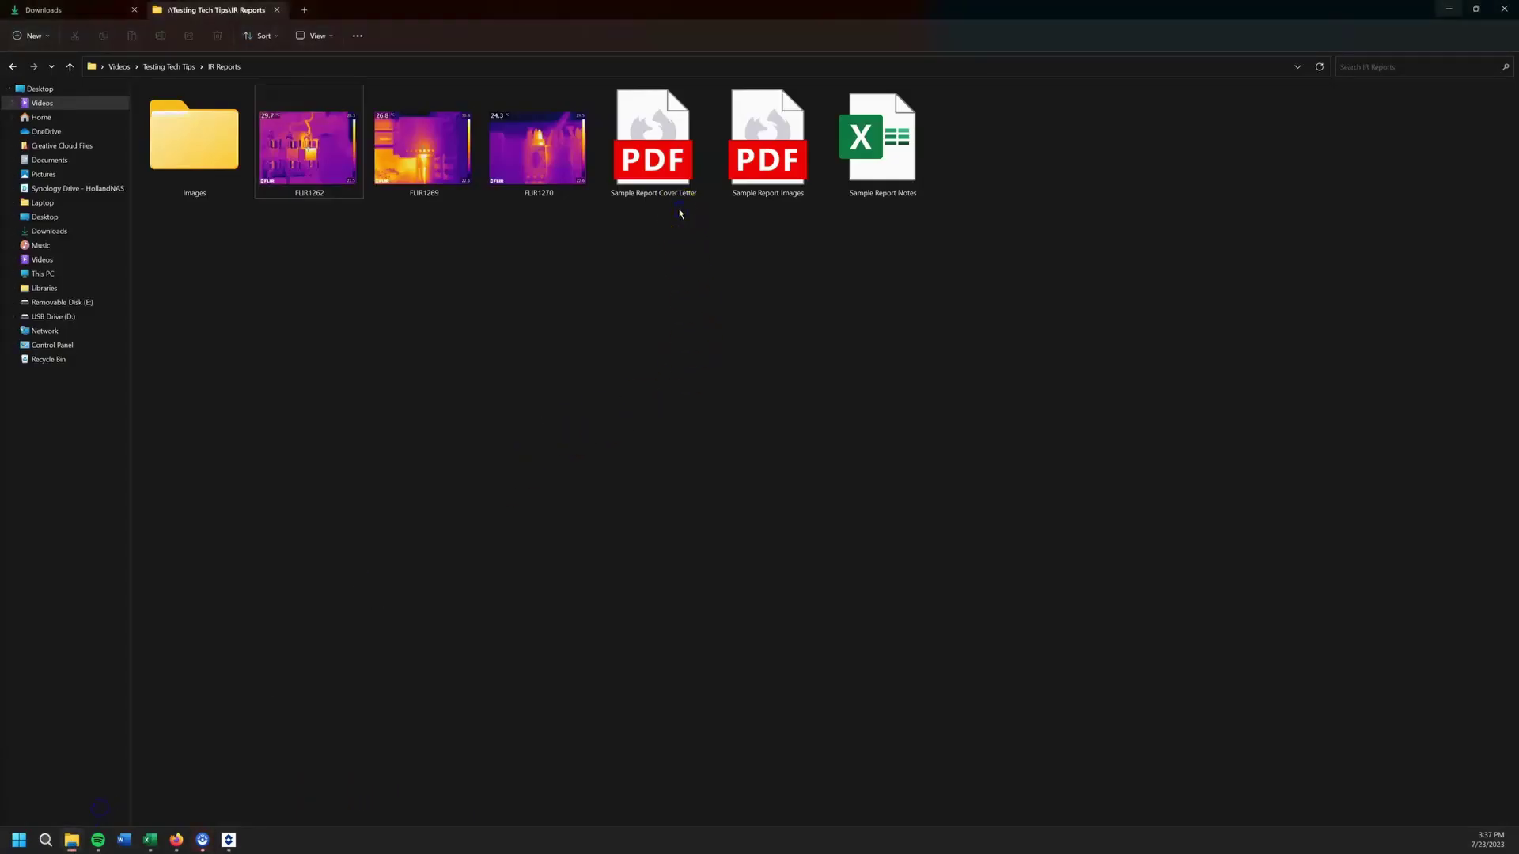
left_click(888, 196)
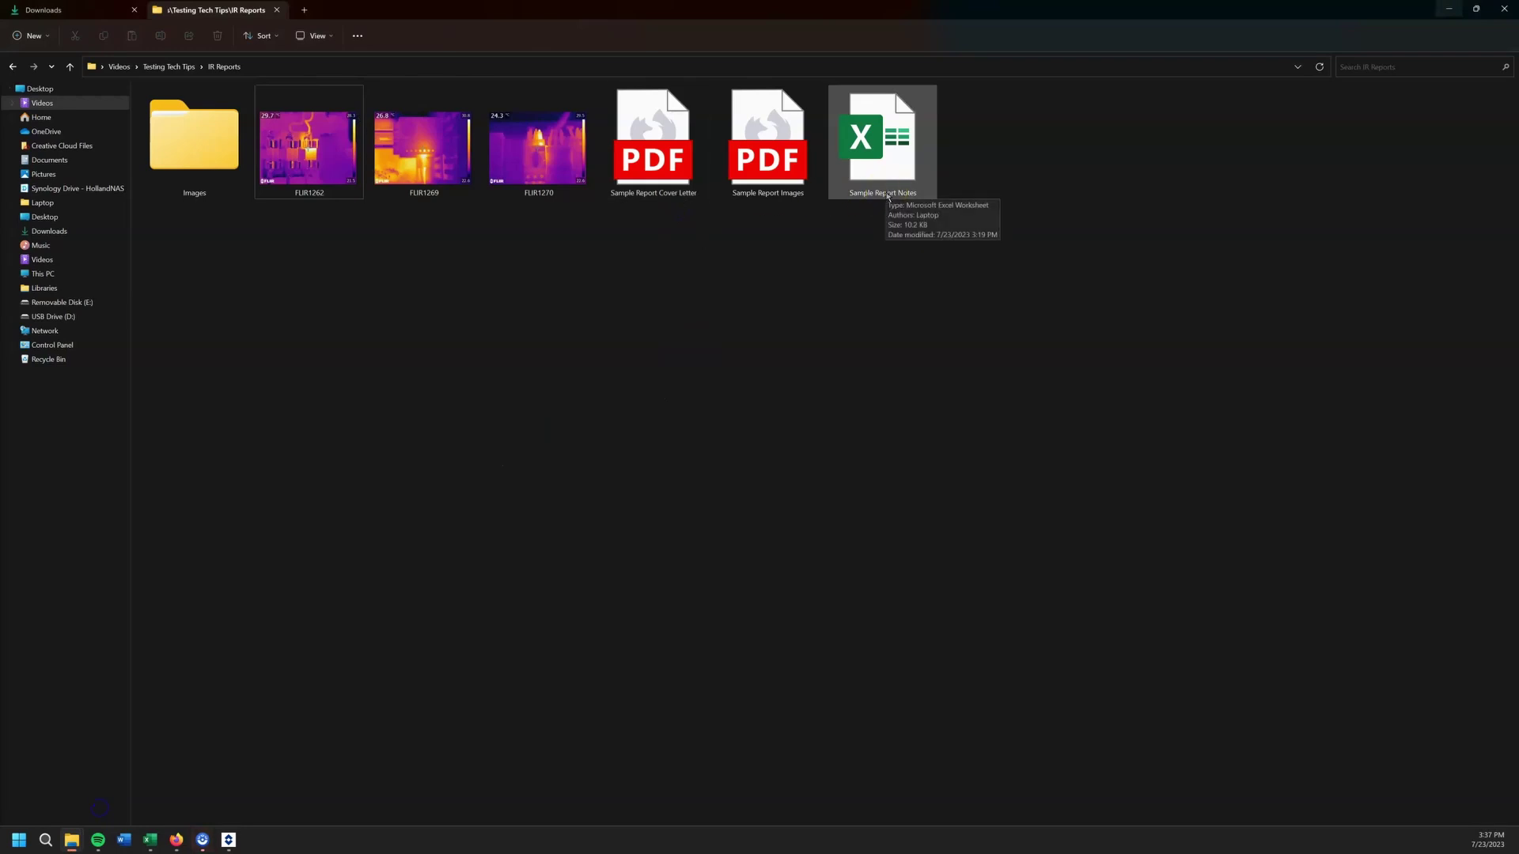
double_click(888, 196)
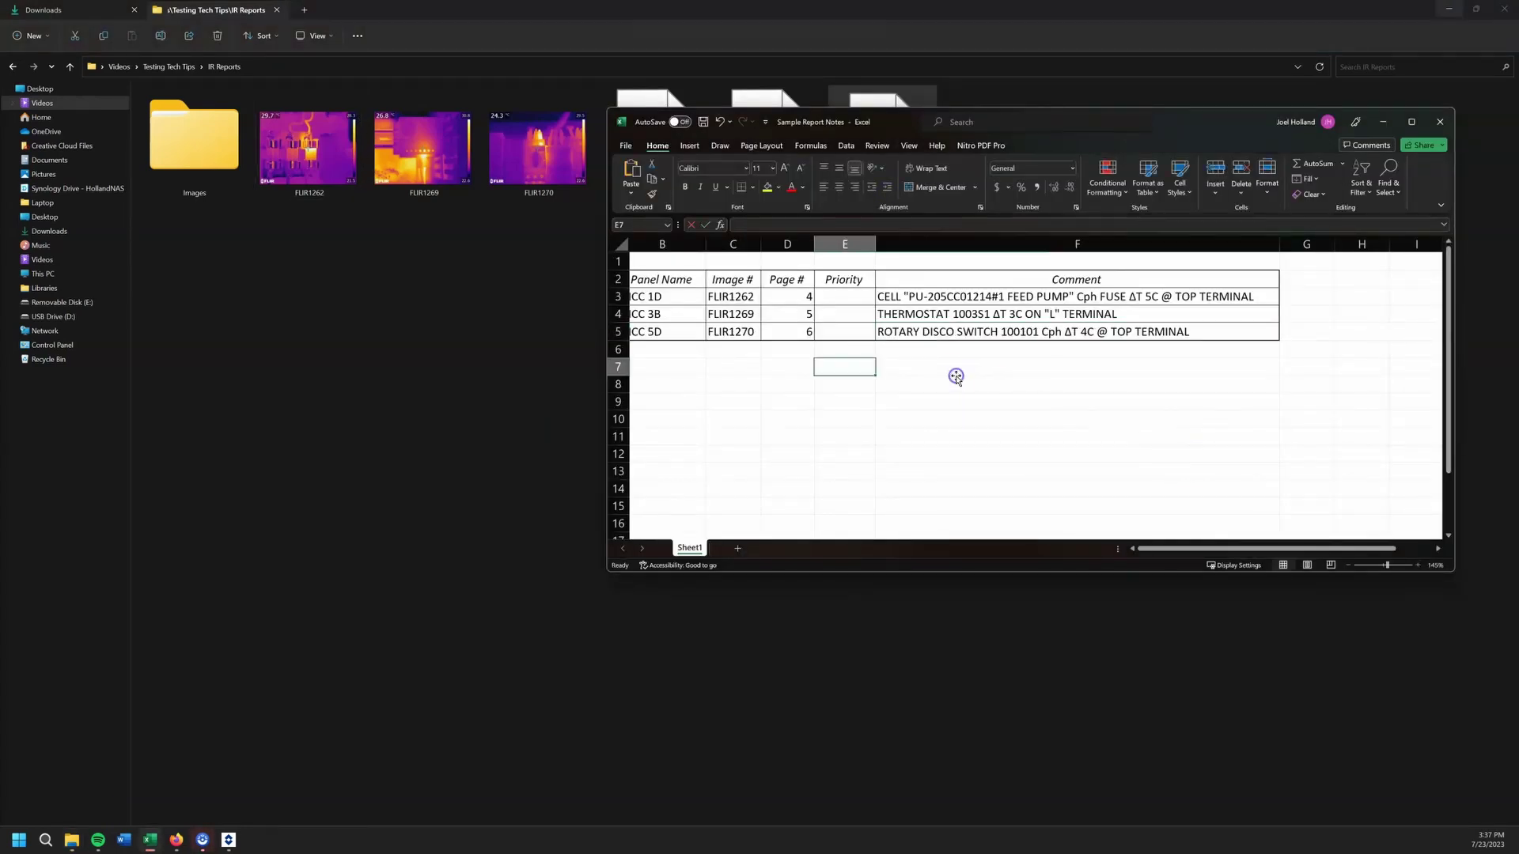
left_click_drag(1097, 121, 1129, 234)
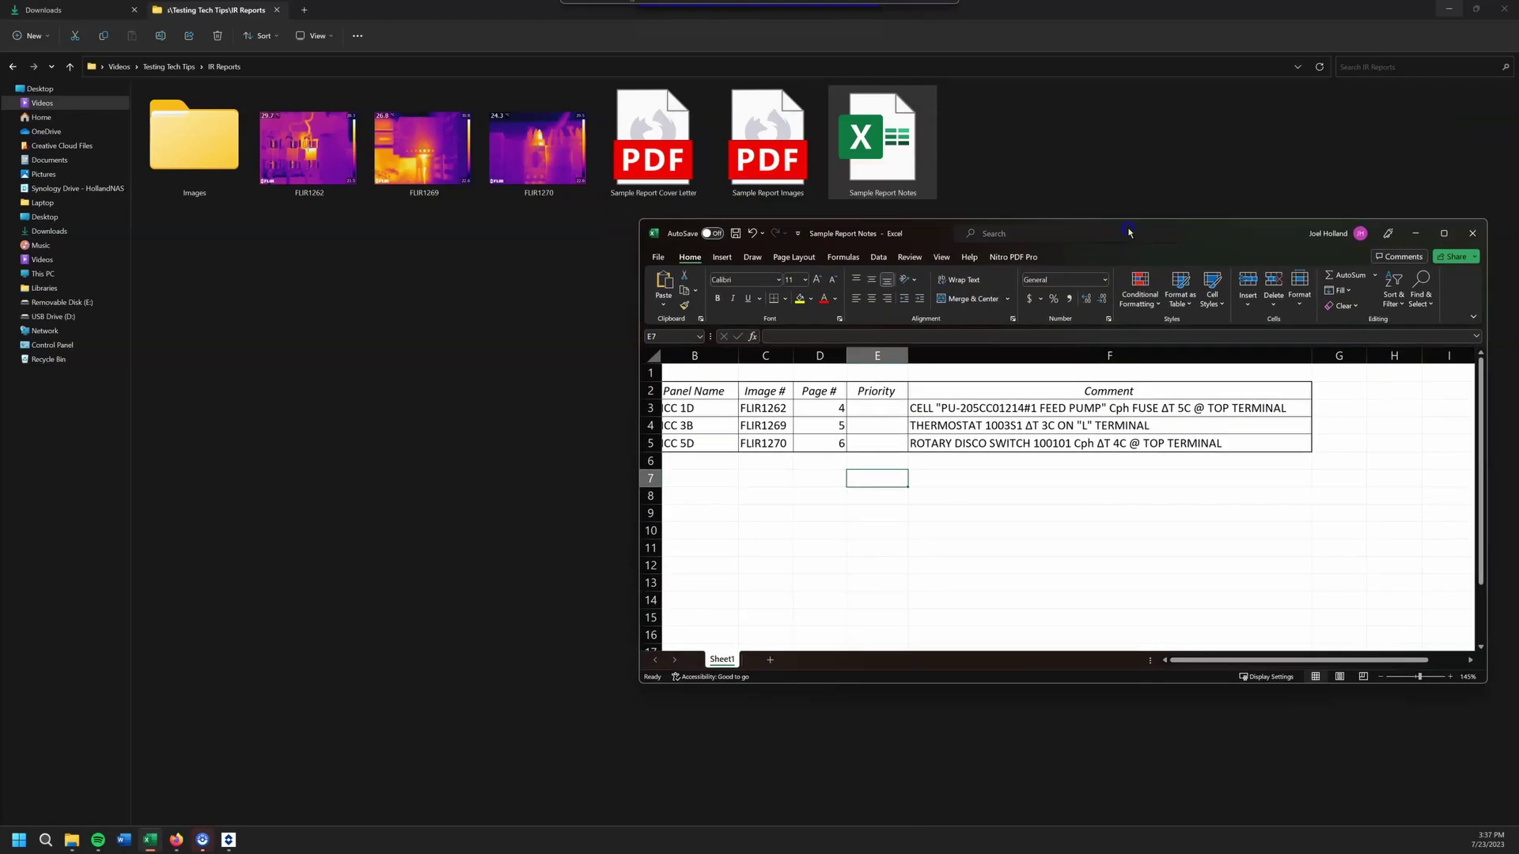
- Select Priority cell E3, then select the new Sample Report Images PDF in the folder
left_click(875, 429)
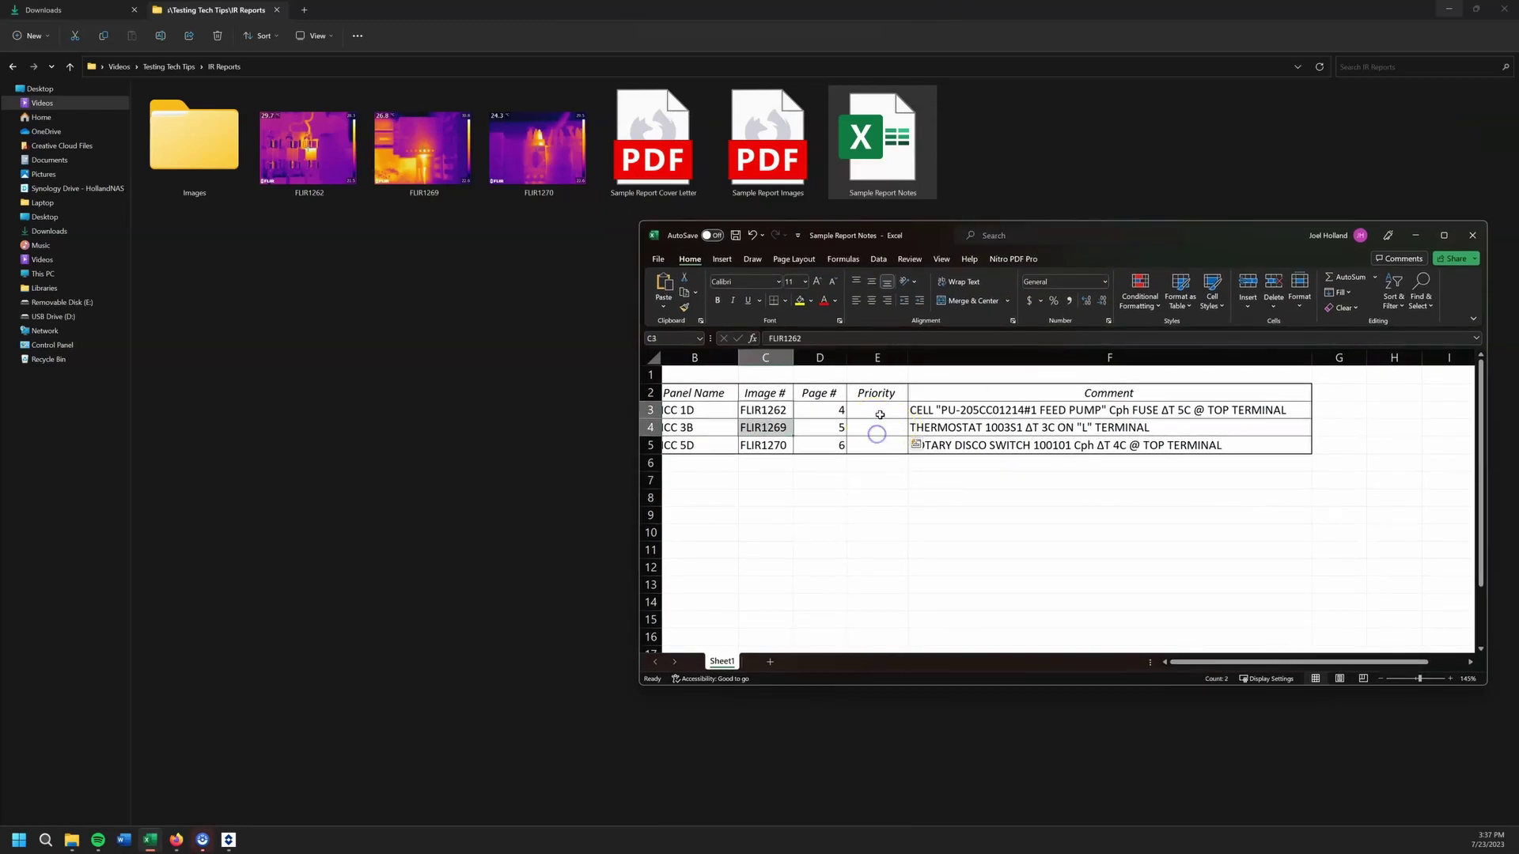
key("Right")
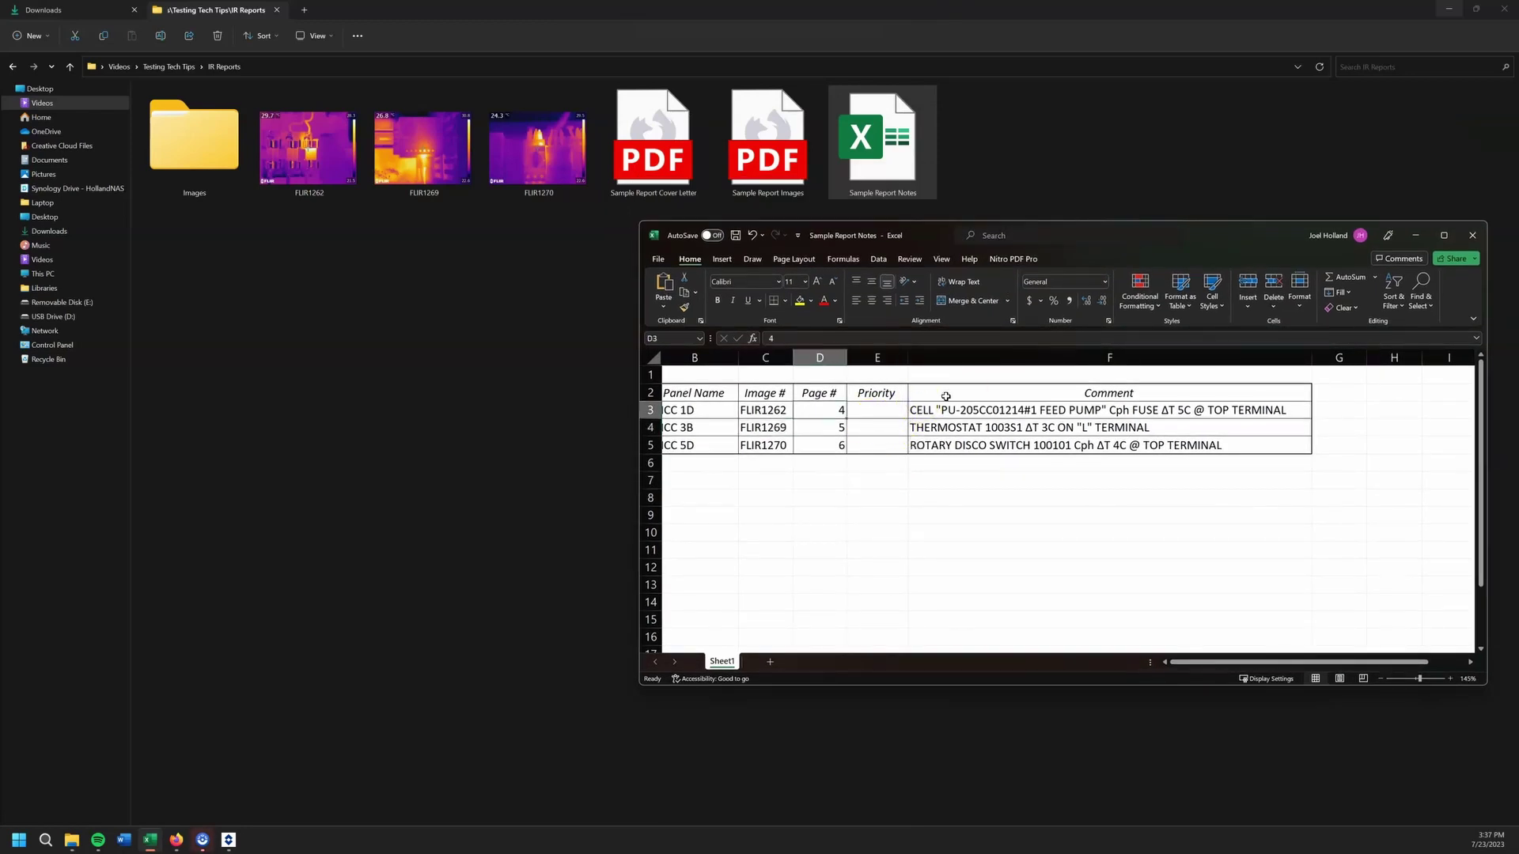
key("Right")
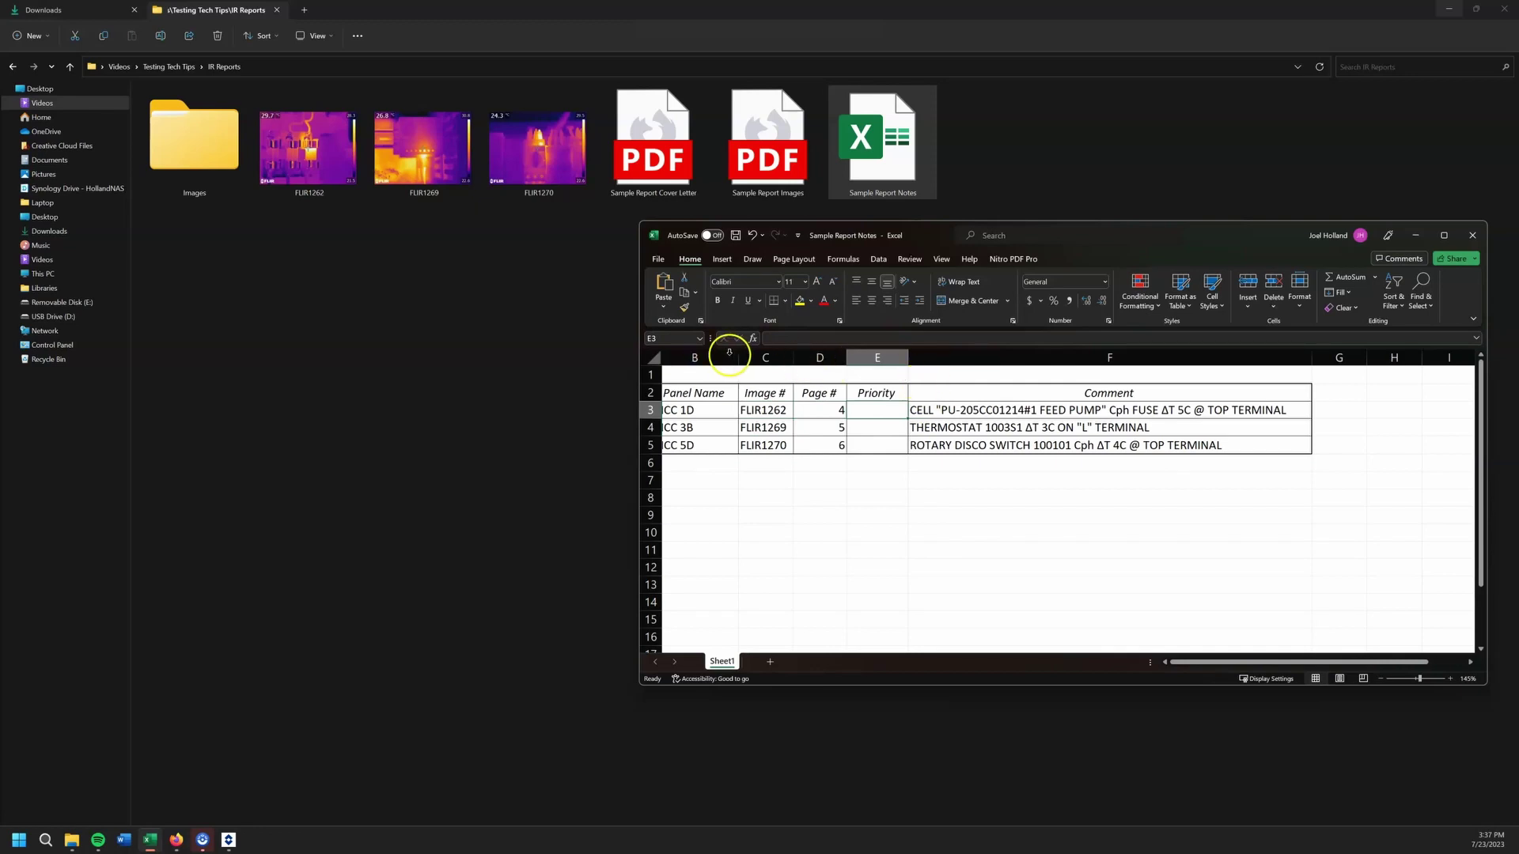
left_click(884, 411)
left_click(777, 190)
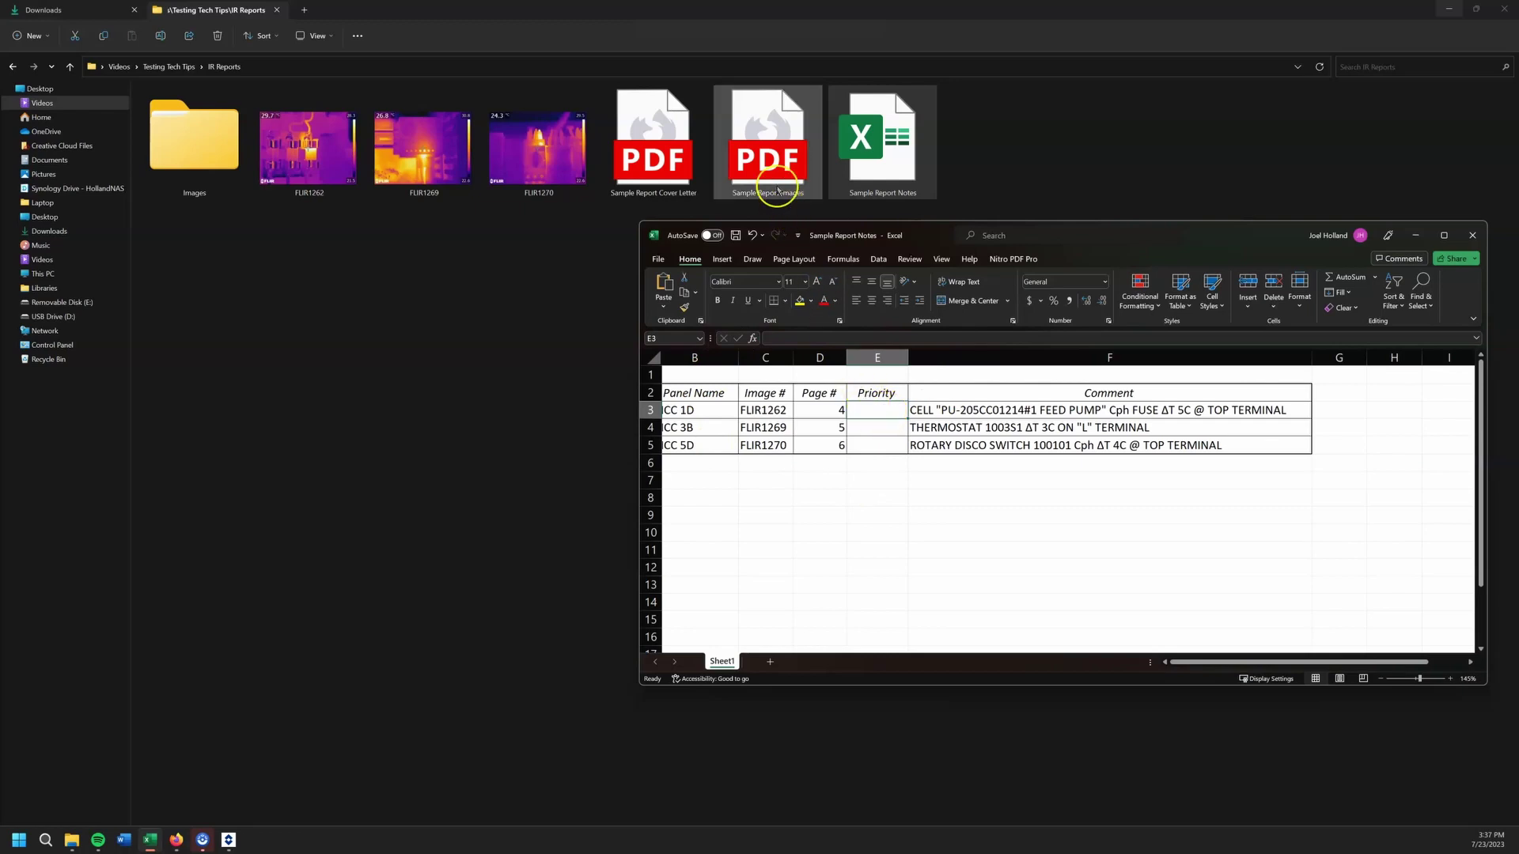
- Open Sample Report Cover Letter.pdf in Firefox and scroll to the Executive Summary page with the NETA priority table
double_click(680, 174)
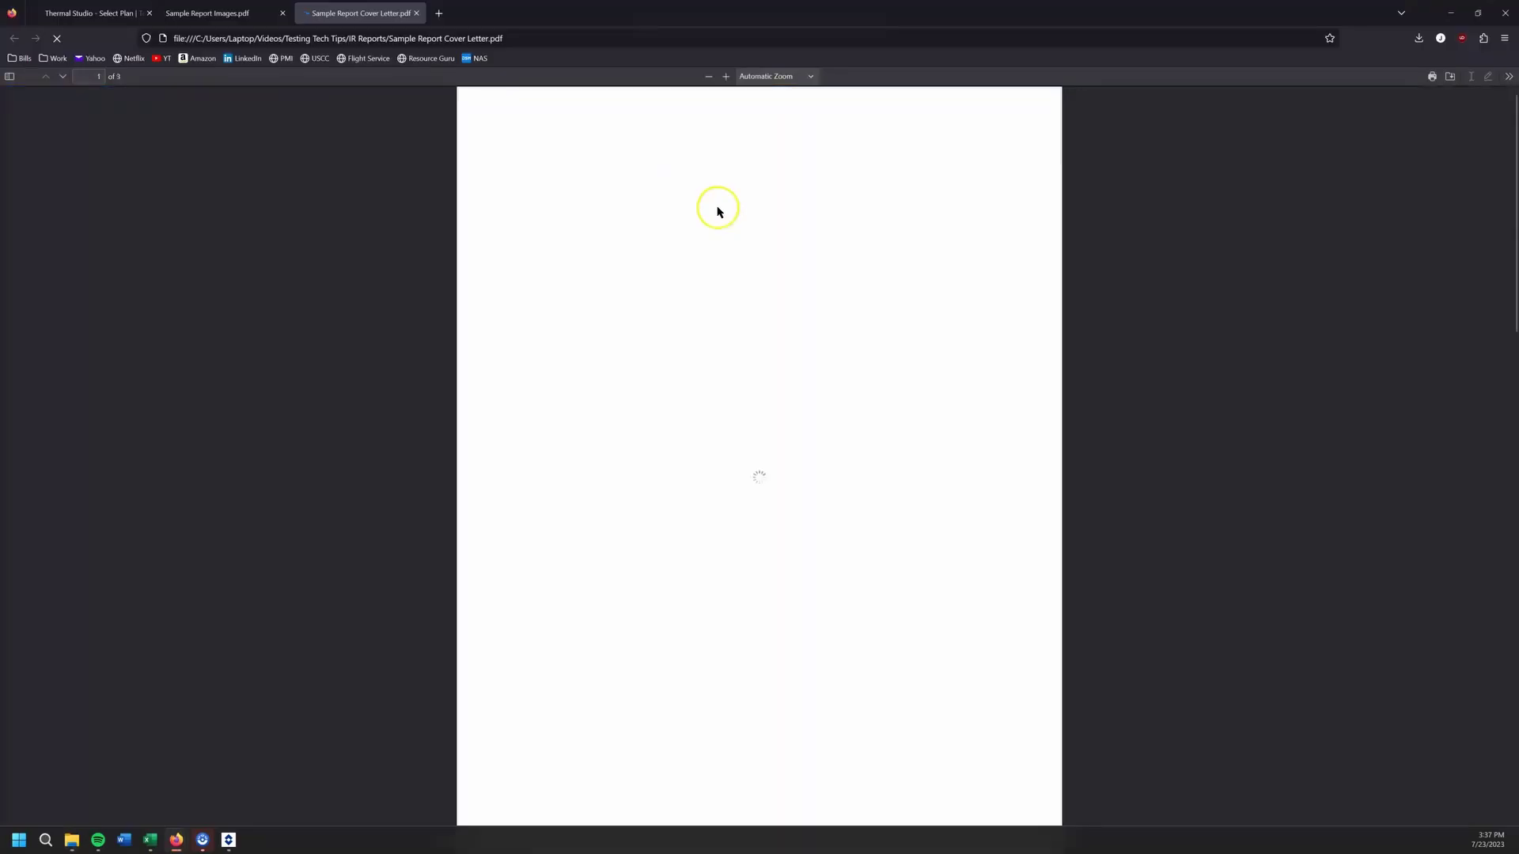
scroll(825, 326, "down", 1)
scroll(825, 326, "down", 6)
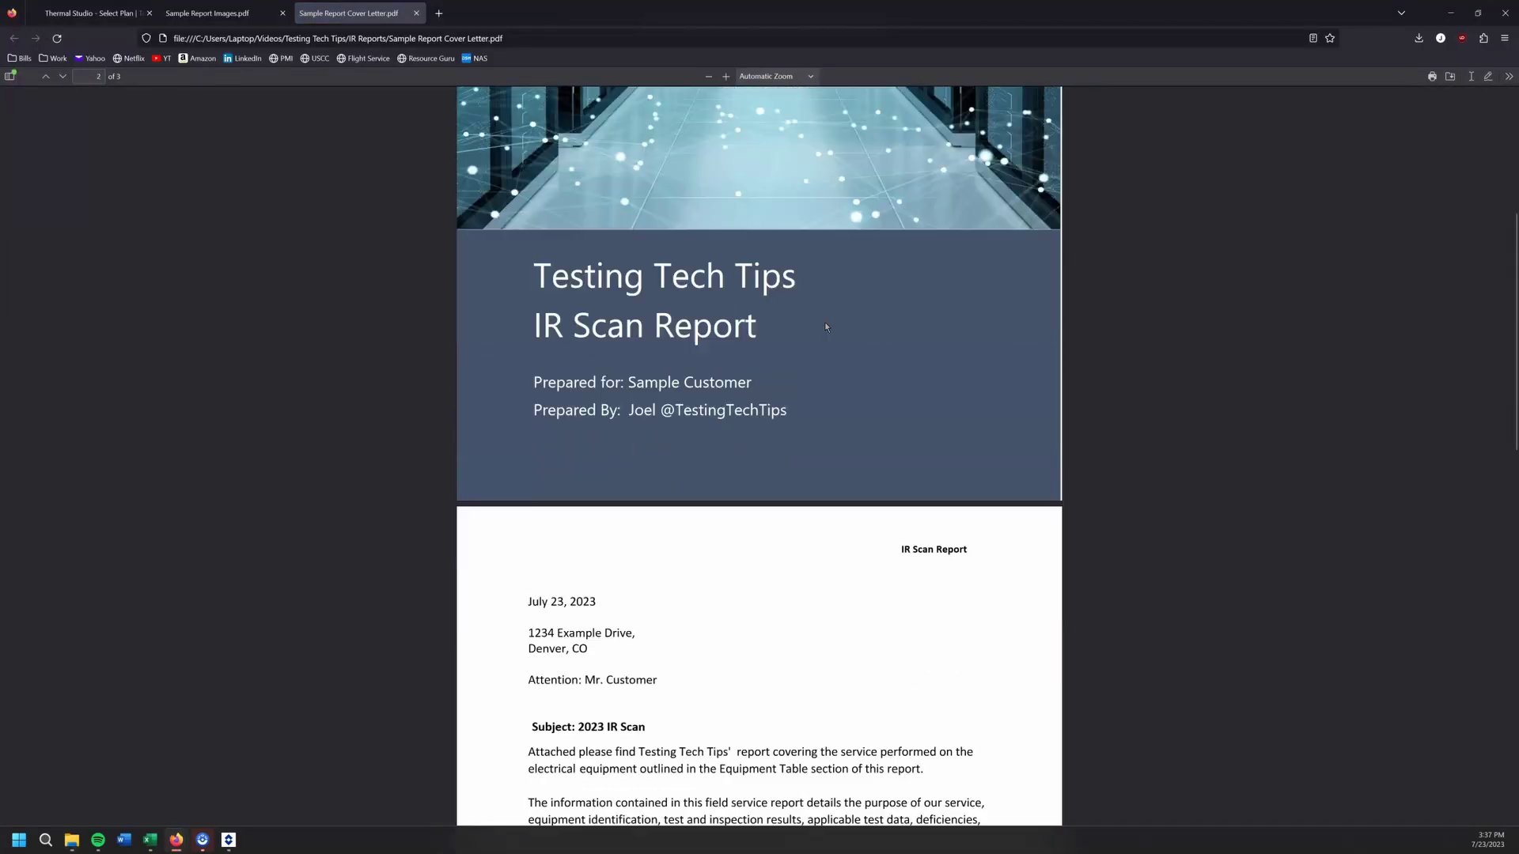
scroll(825, 326, "up", 6)
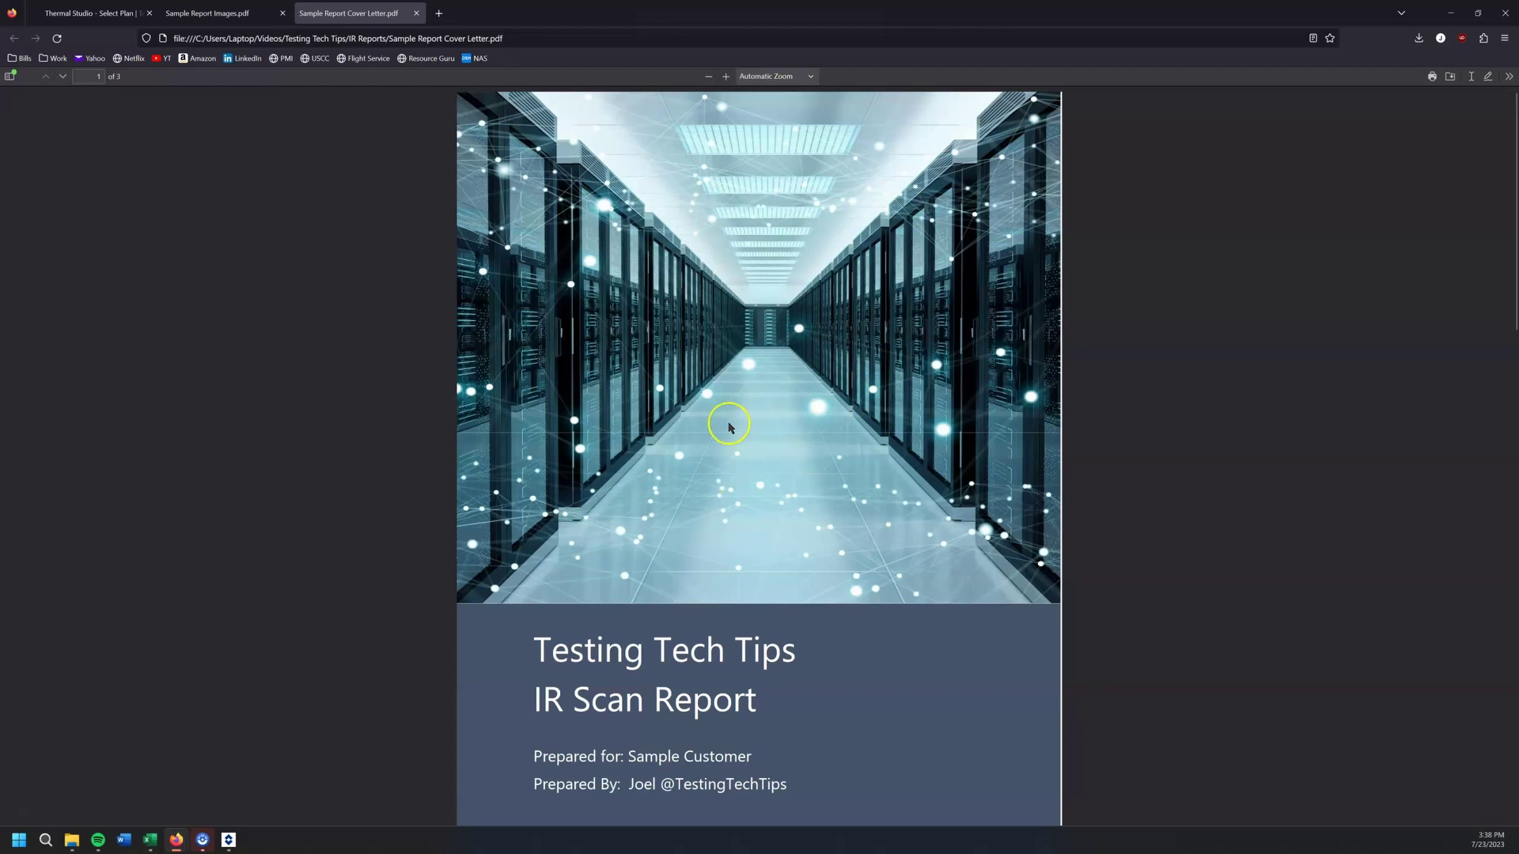
scroll(830, 441, "down", 2)
scroll(844, 448, "up", 2)
scroll(846, 456, "down", 3)
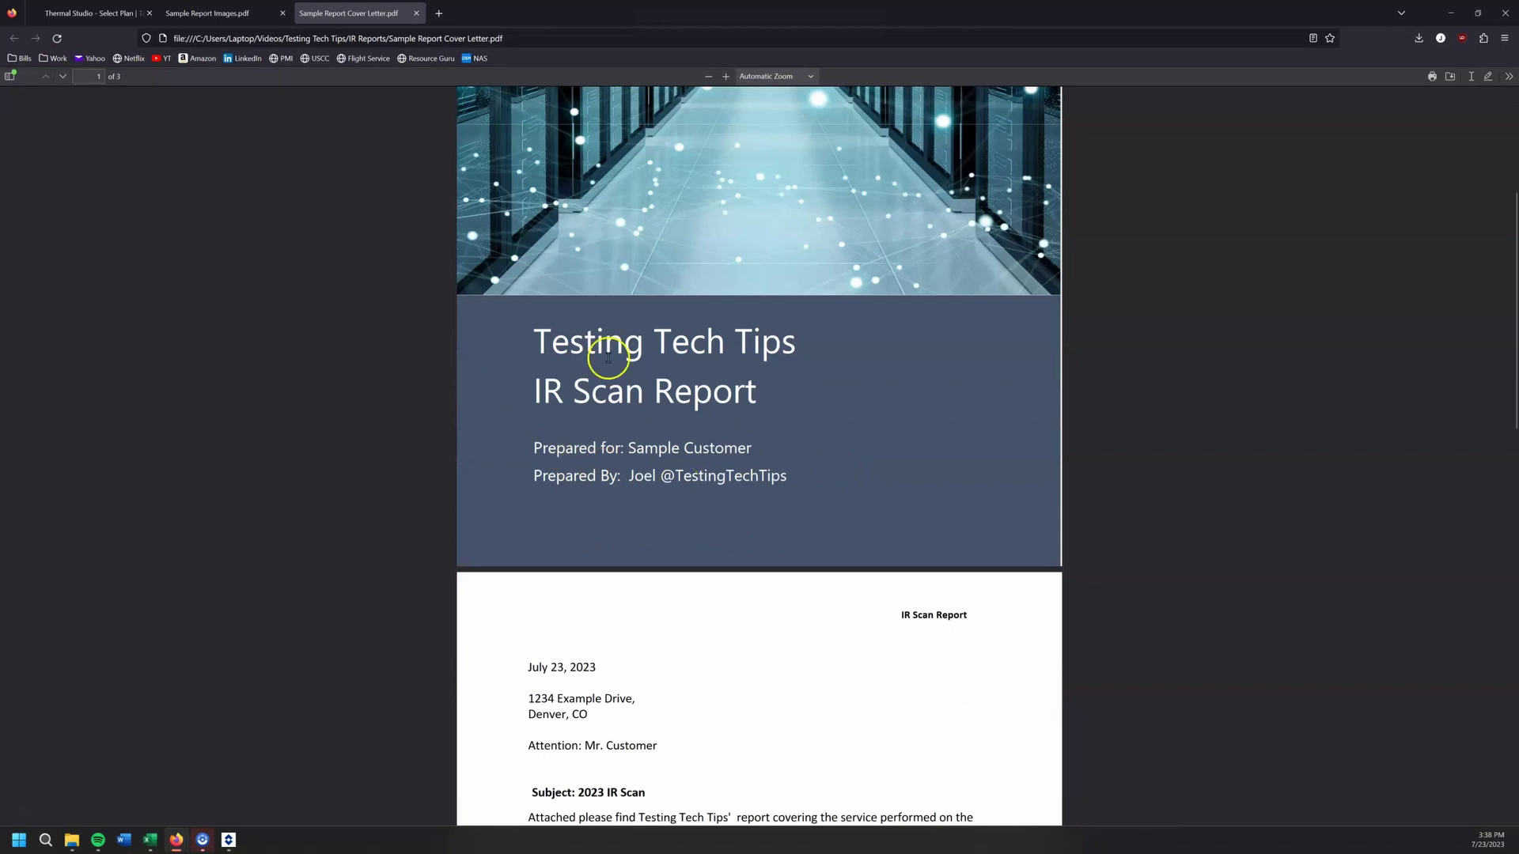
scroll(823, 432, "down", 4)
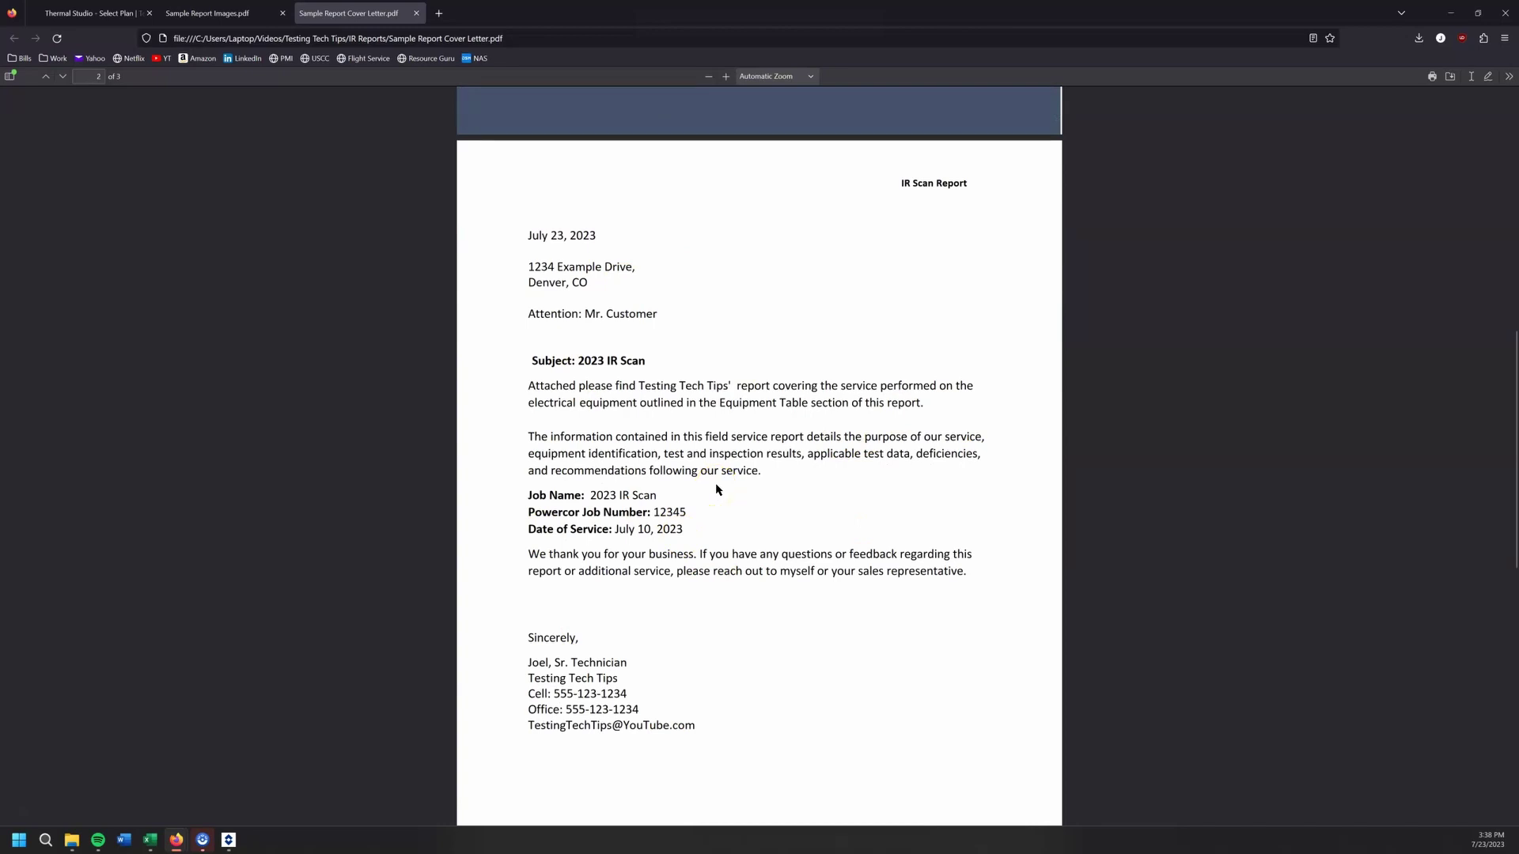
scroll(768, 510, "down", 2)
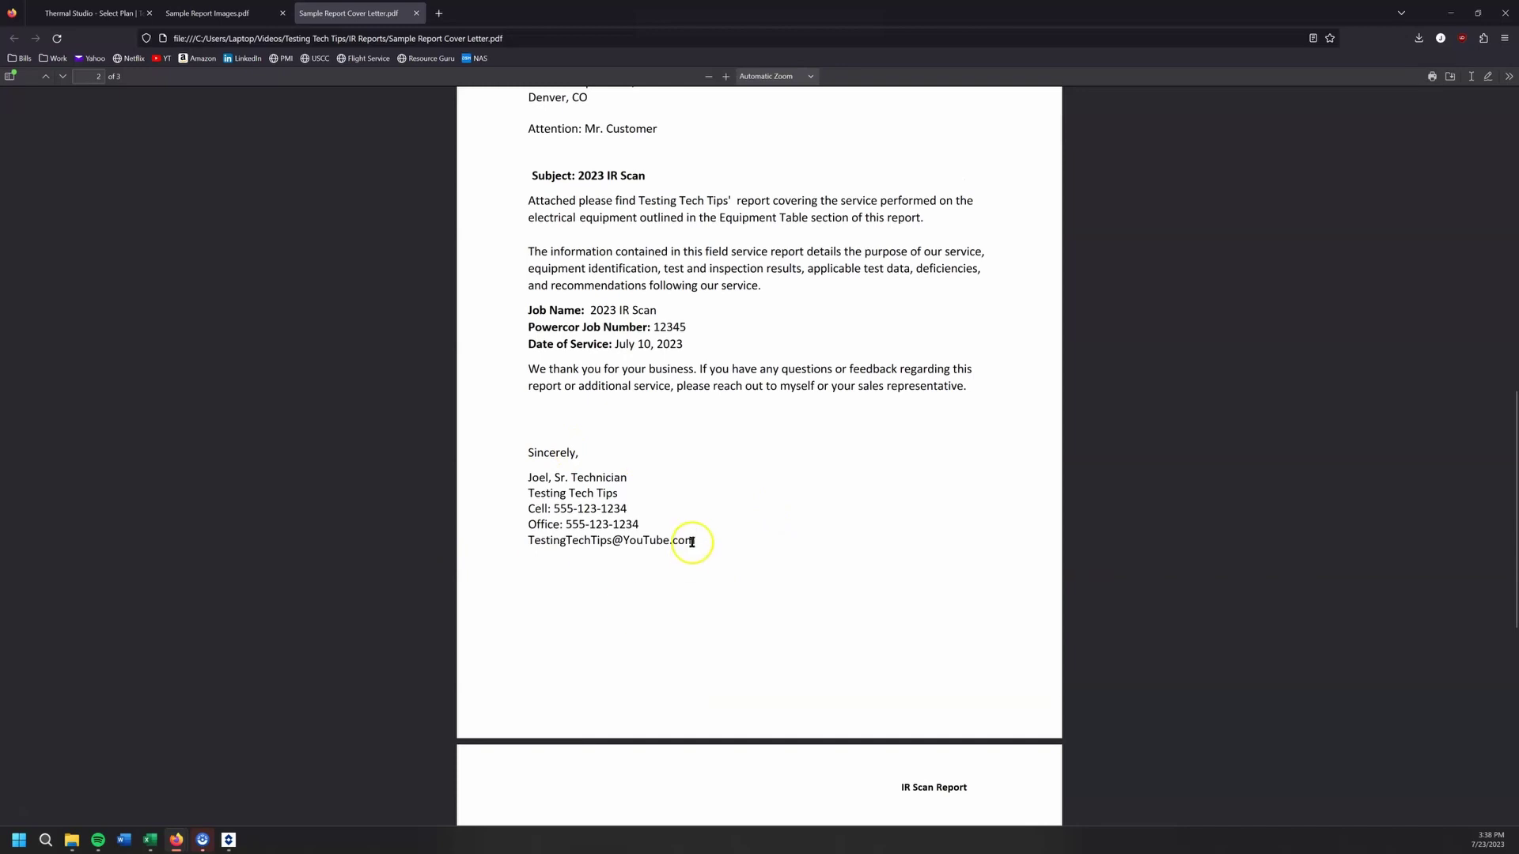
scroll(688, 544, "down", 4)
scroll(688, 544, "down", 3)
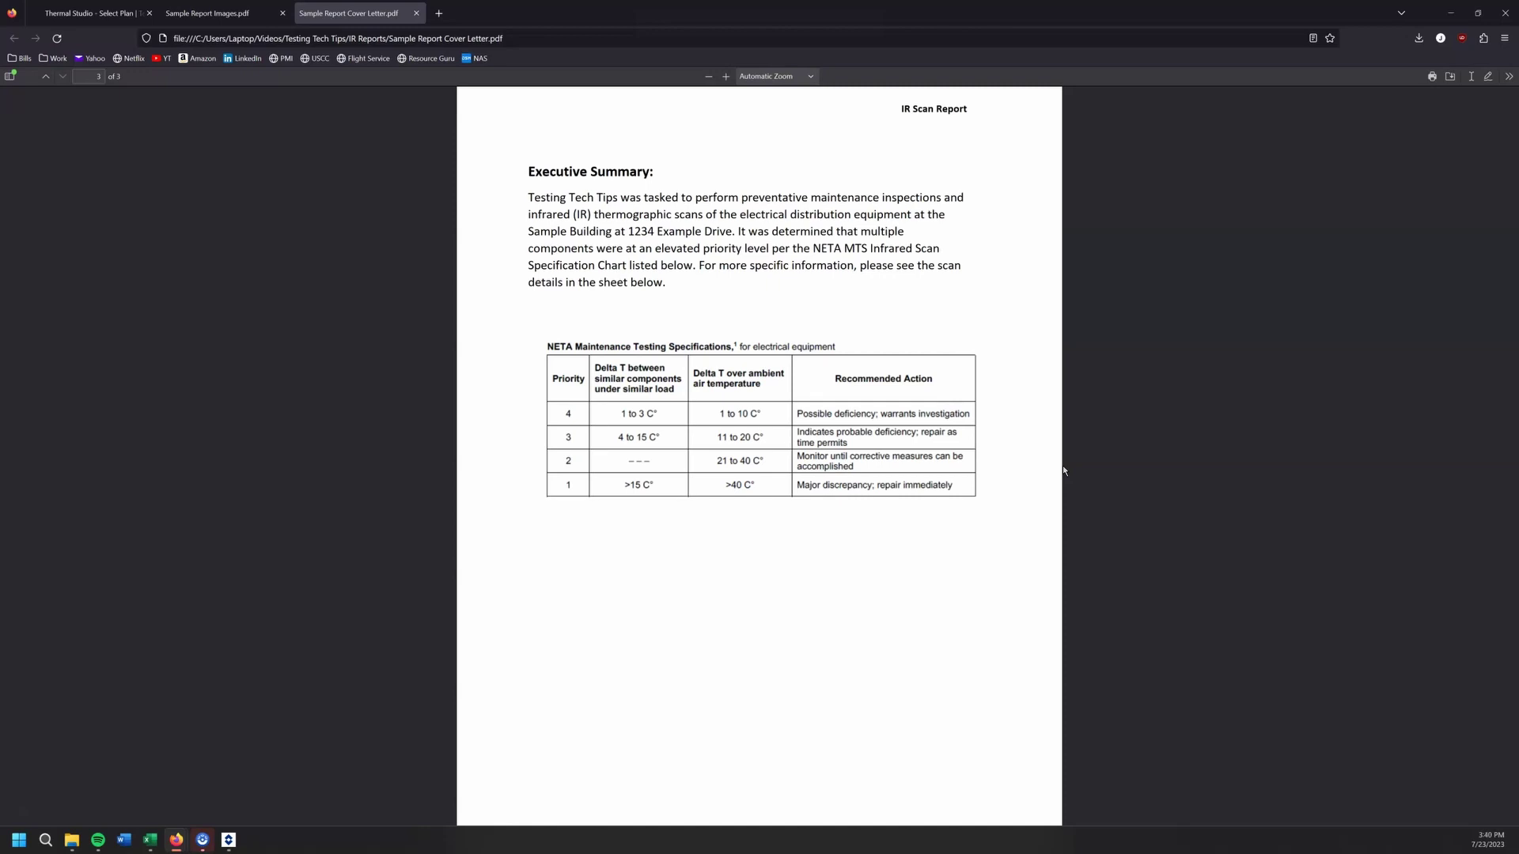
right_click(1063, 469)
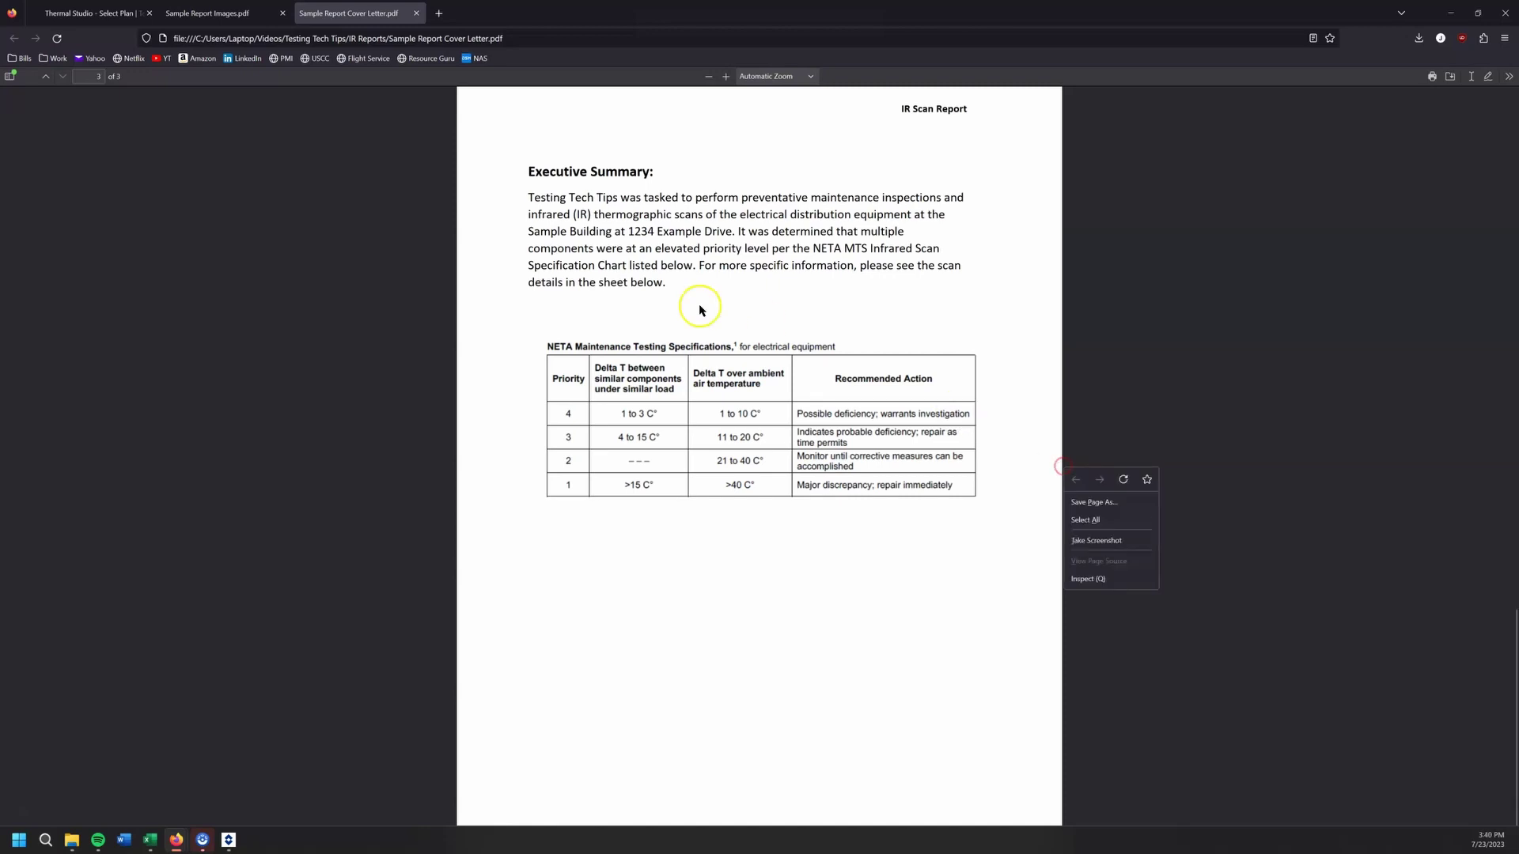
left_click(939, 539)
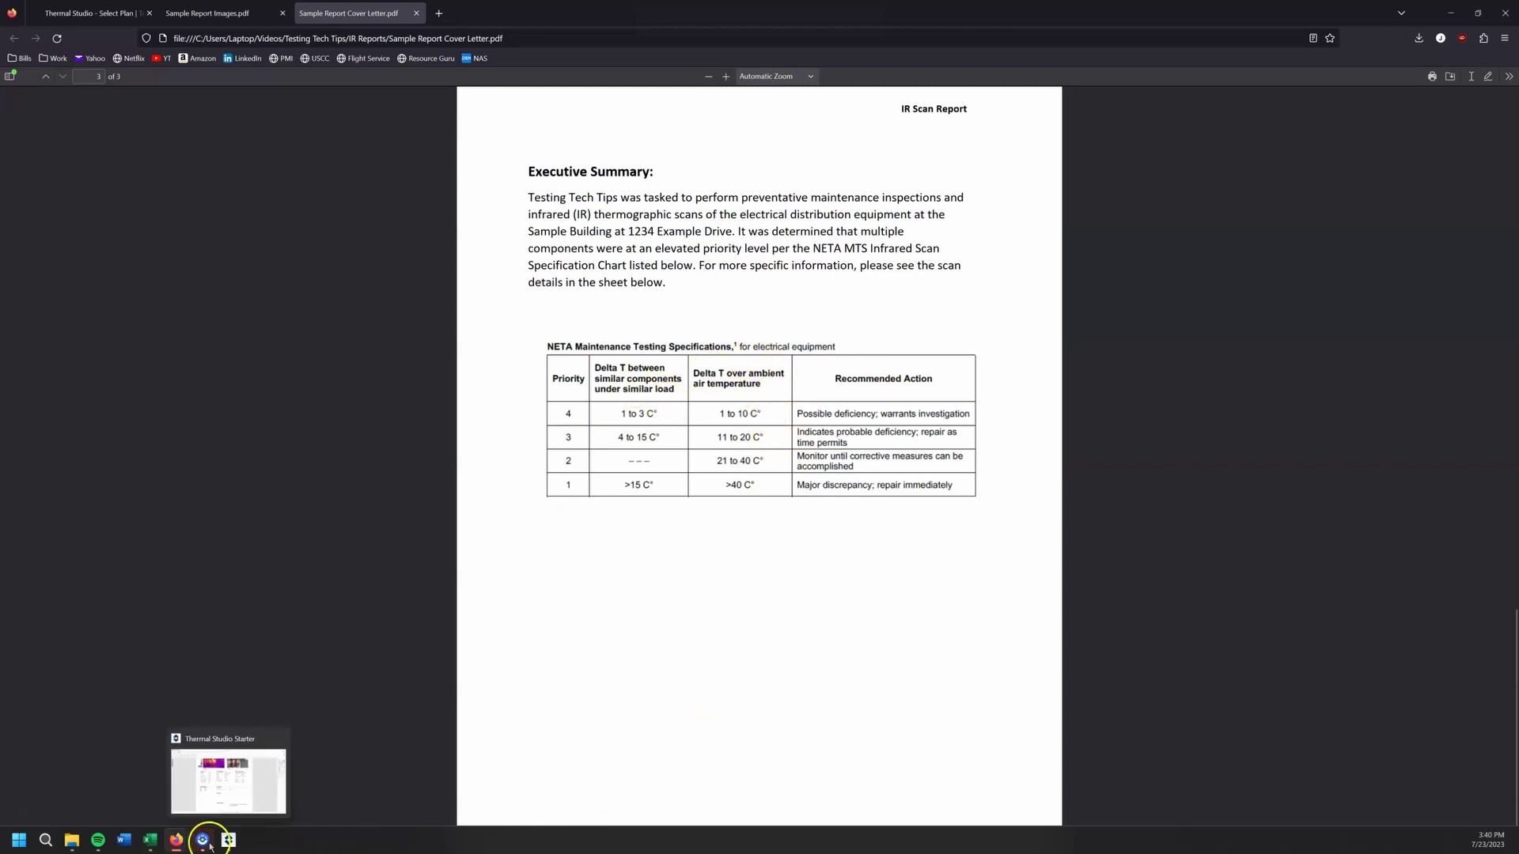
- In Sample Report Notes, enter priorities 3, 4 and 3 in cells E3 downward for panels CC 1D, CC 3B, CC 5D
left_click(148, 845)
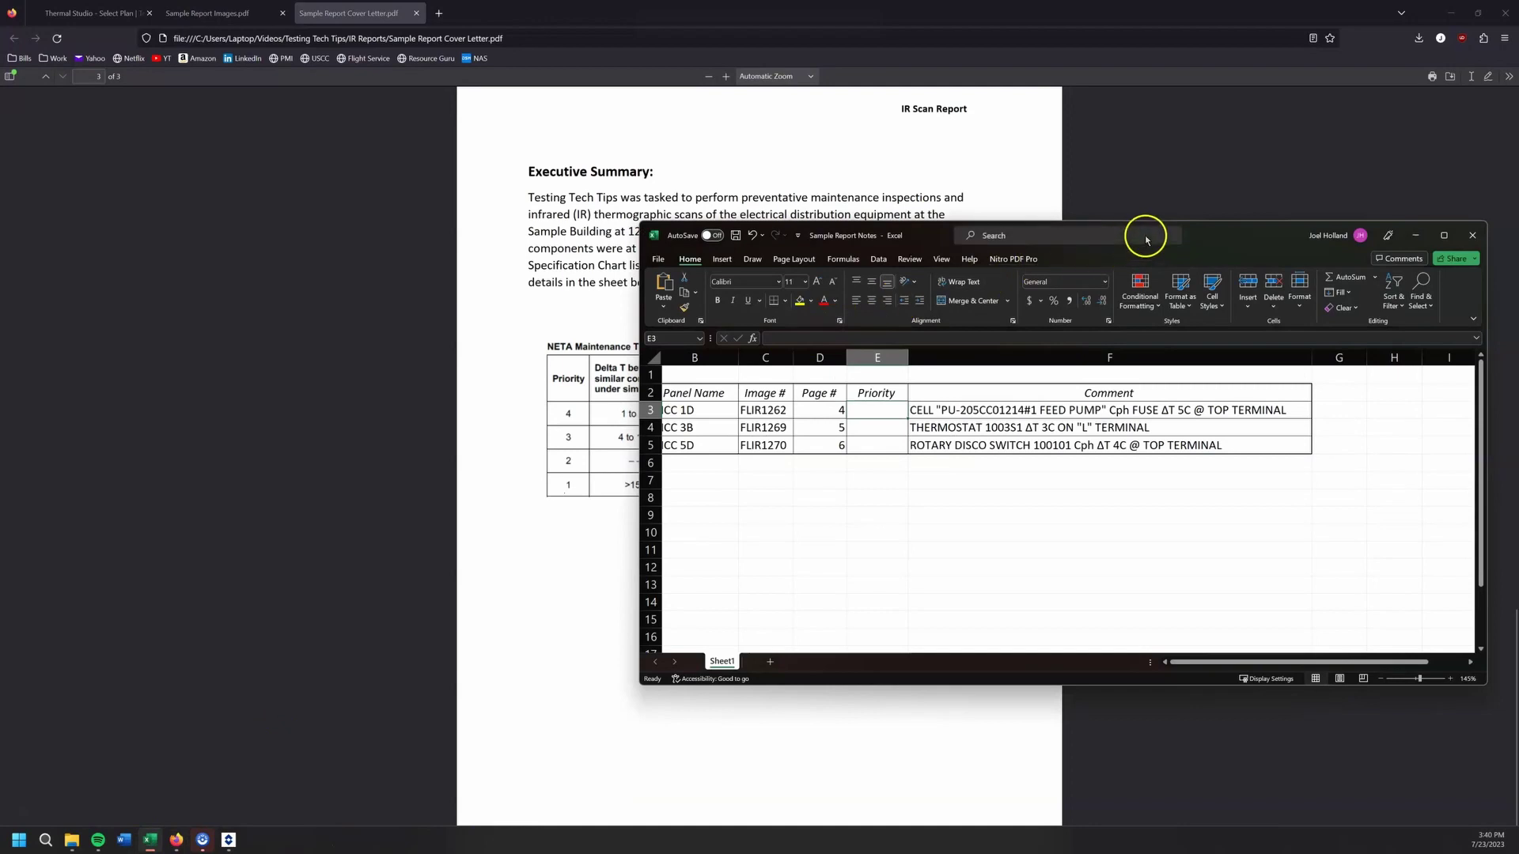
left_click_drag(1216, 235, 988, 515)
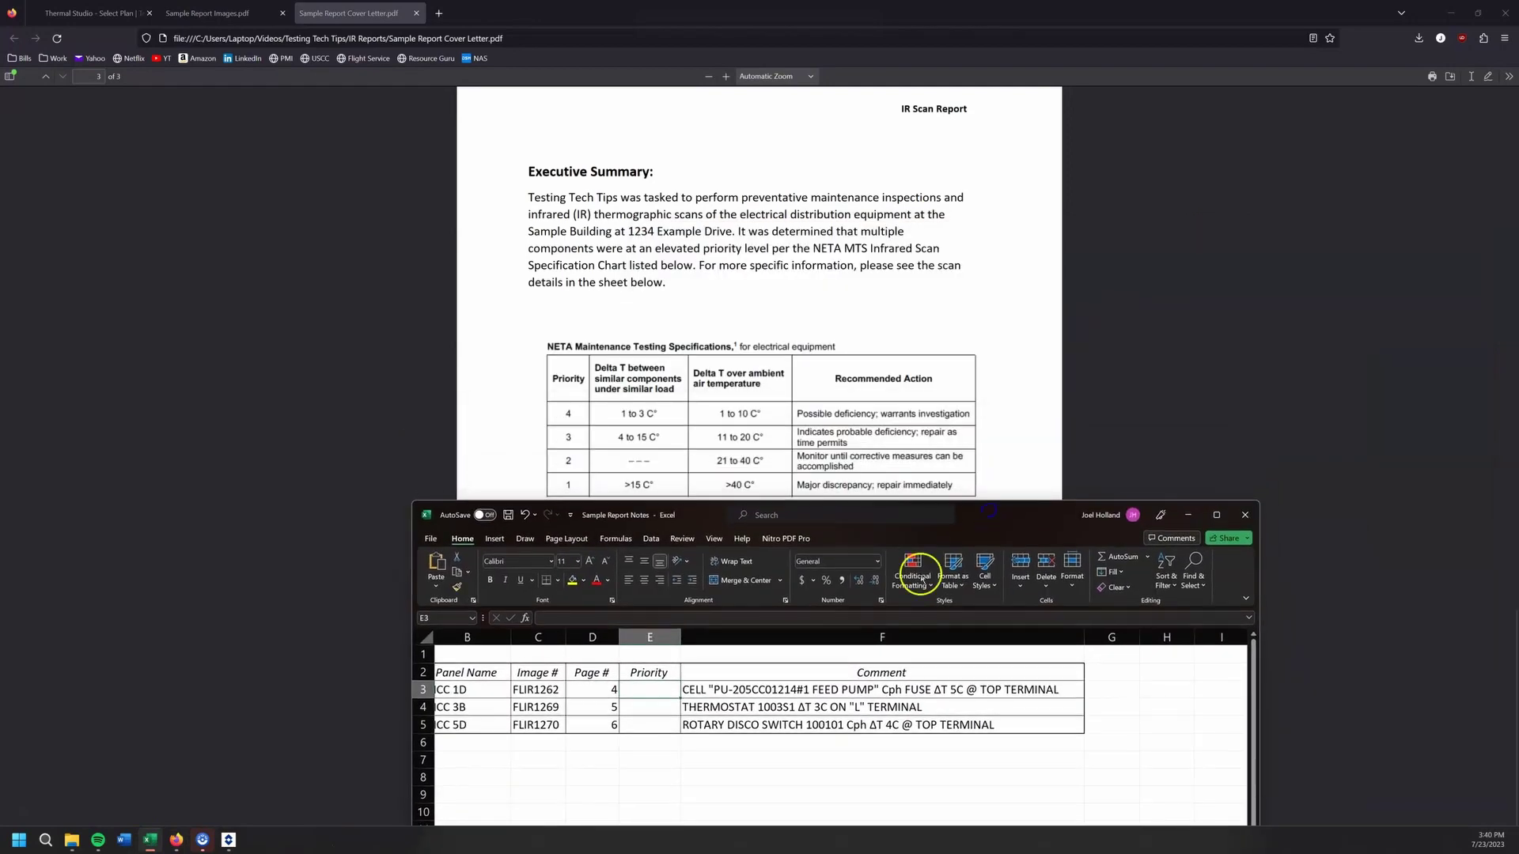
left_click(808, 689)
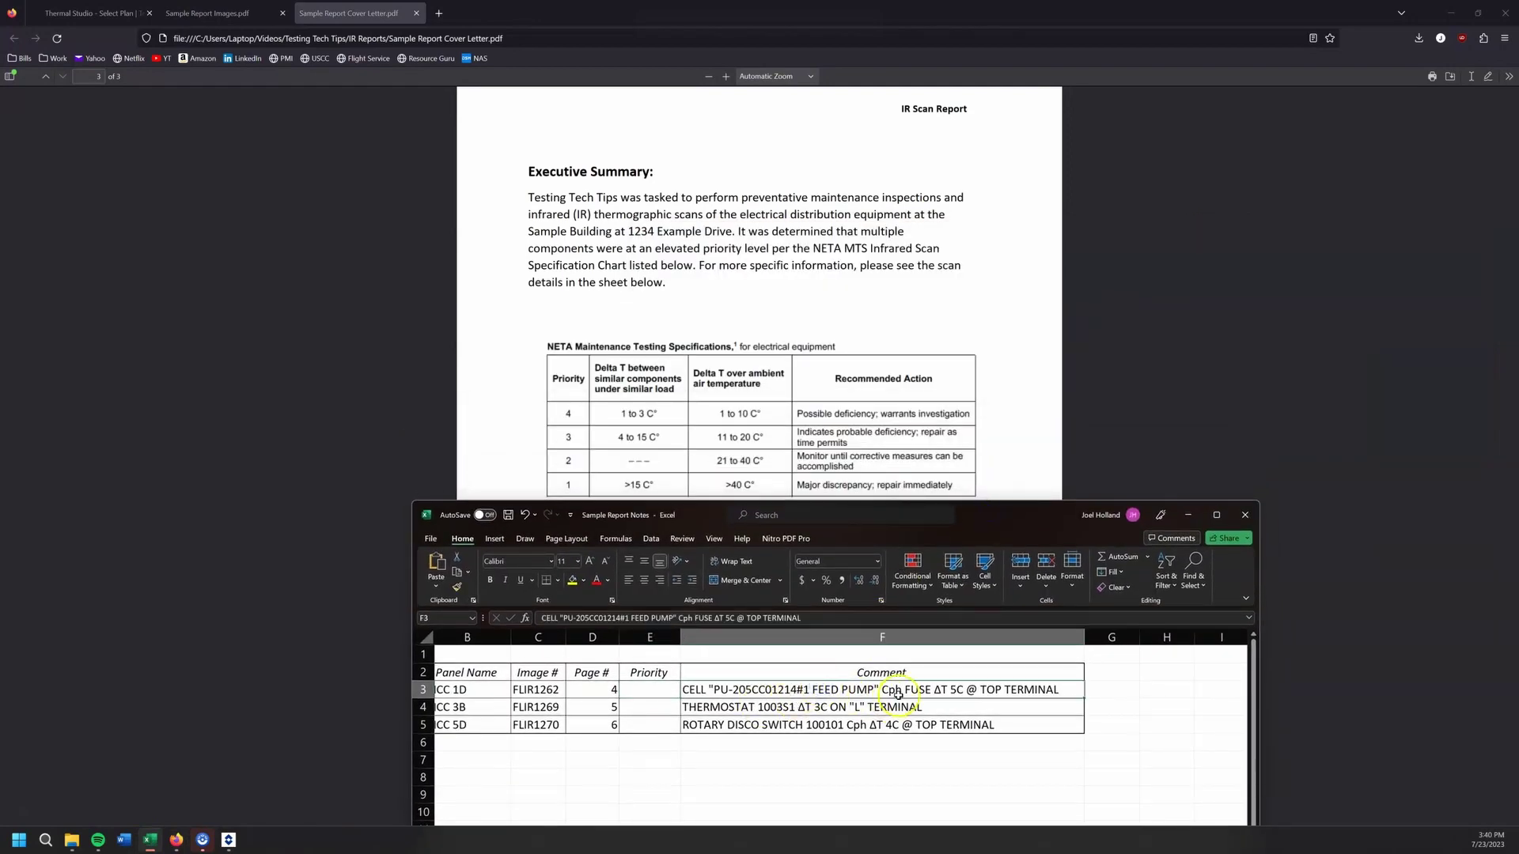
key("Left")
key("Left")
key("Left")
left_click(664, 689)
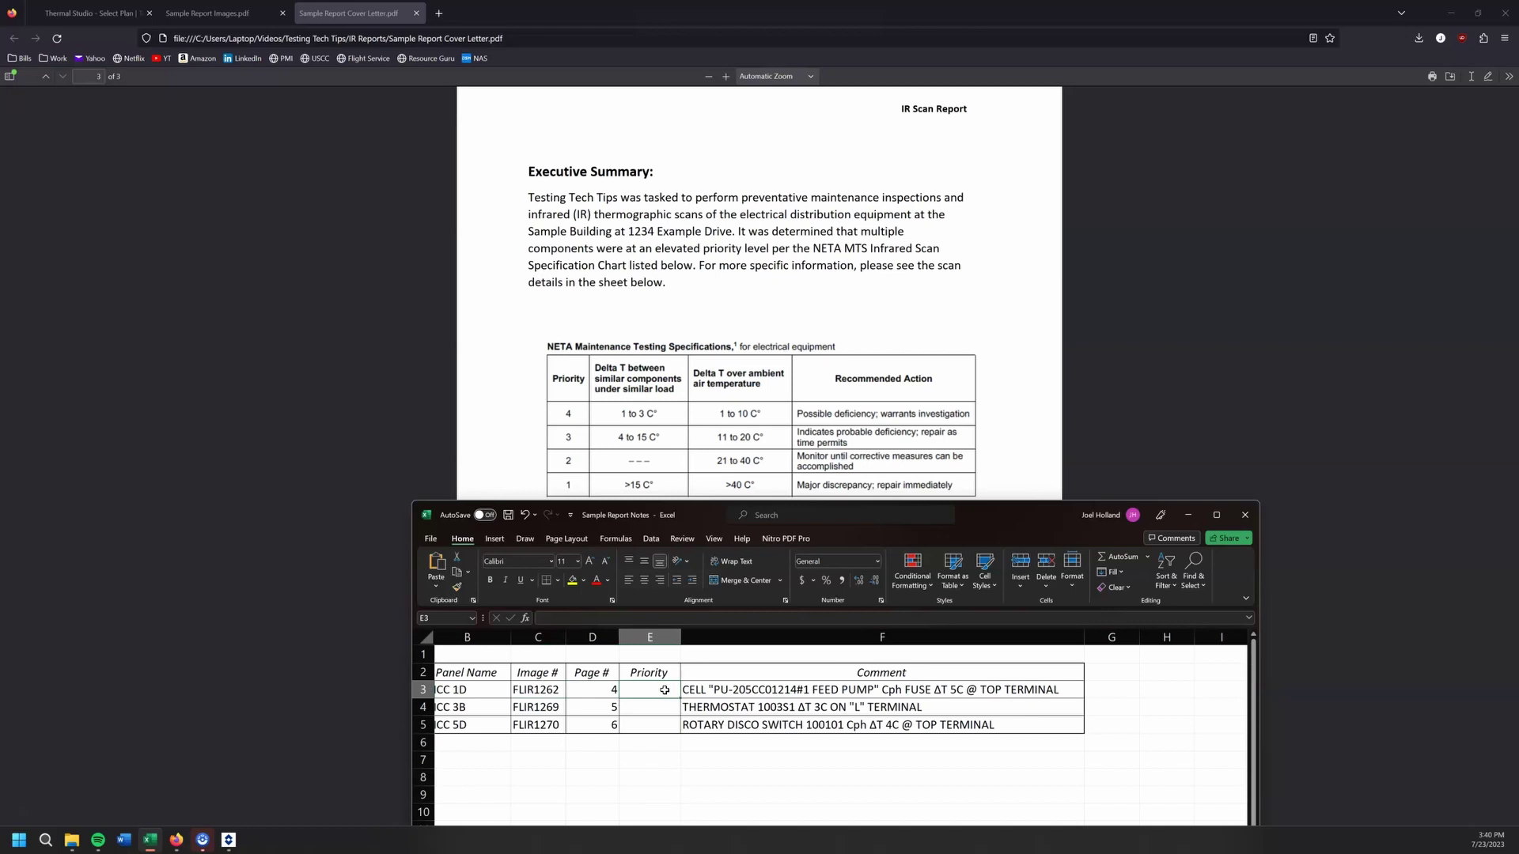
type("3")
key("Return")
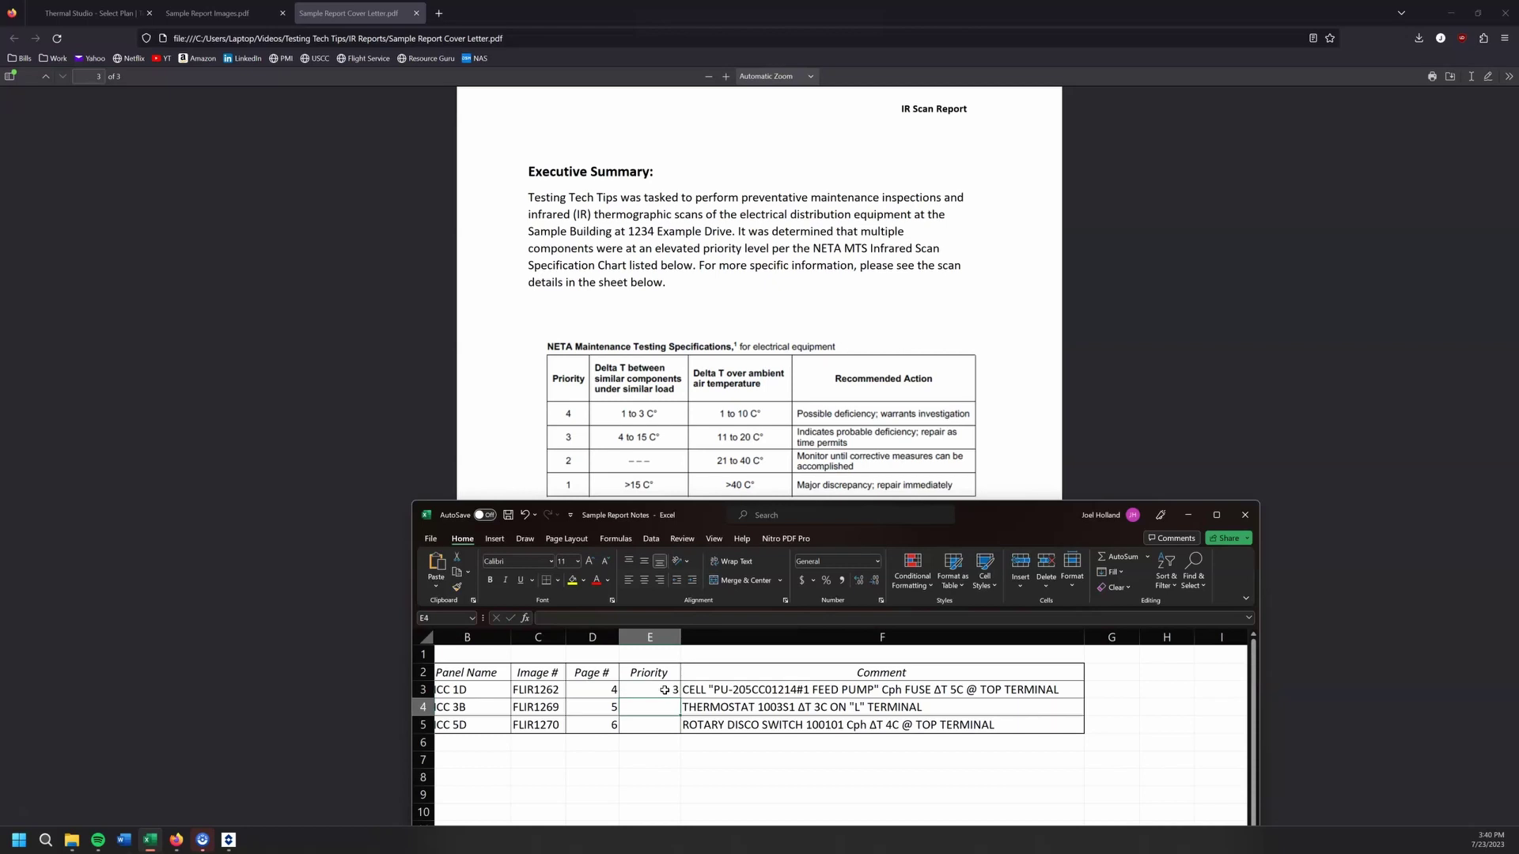
type("4")
key("Return")
type("3")
key("Return")
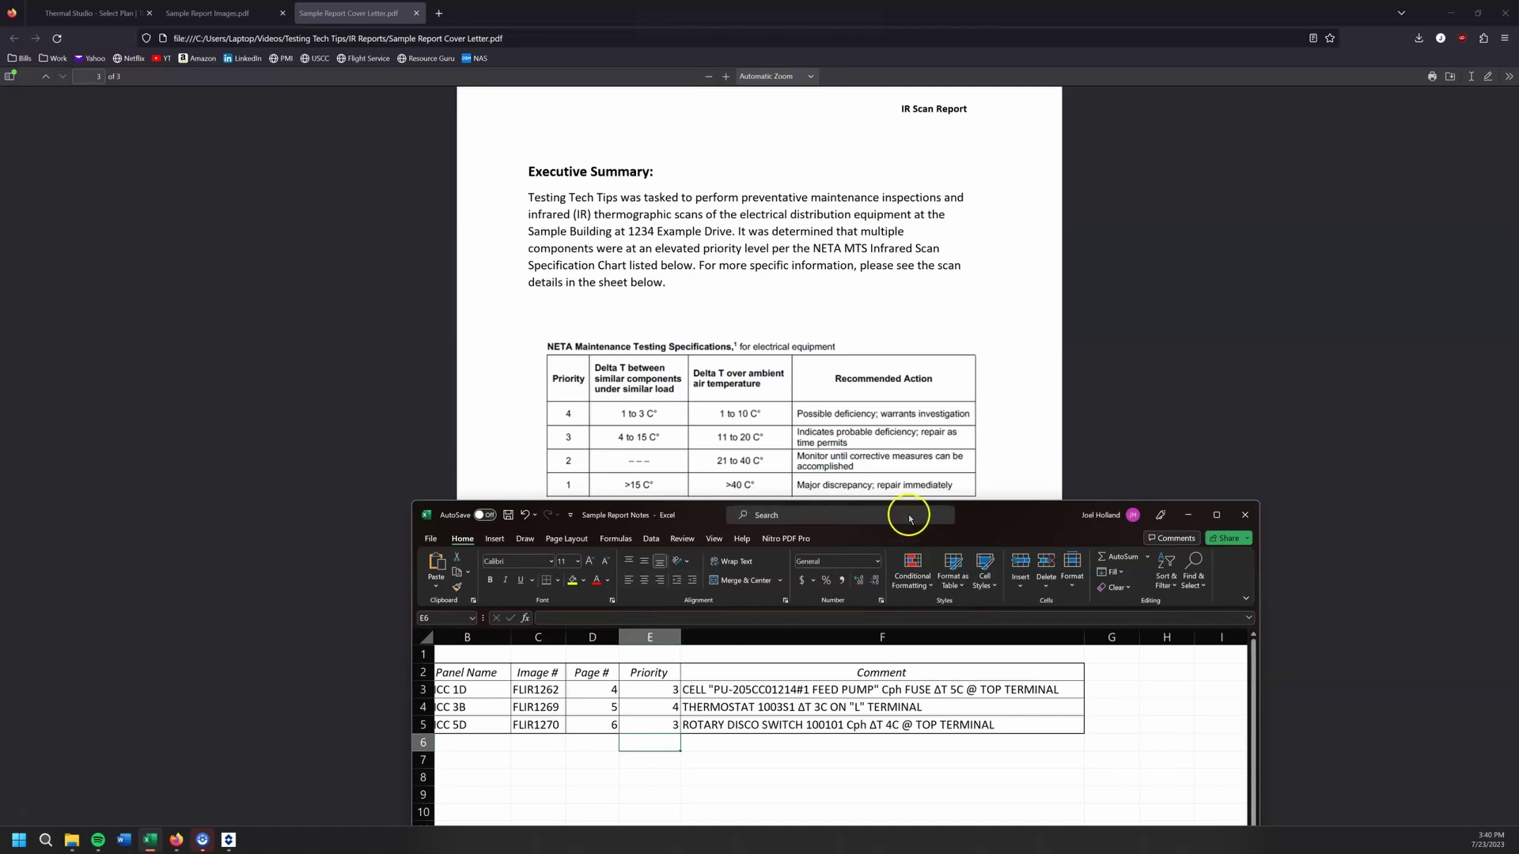
- Print the notes sheet with Microsoft Print to PDF as 'Report Notes' in IR Reports, then close Excel
left_click_drag(993, 515, 982, 274)
left_click(961, 512)
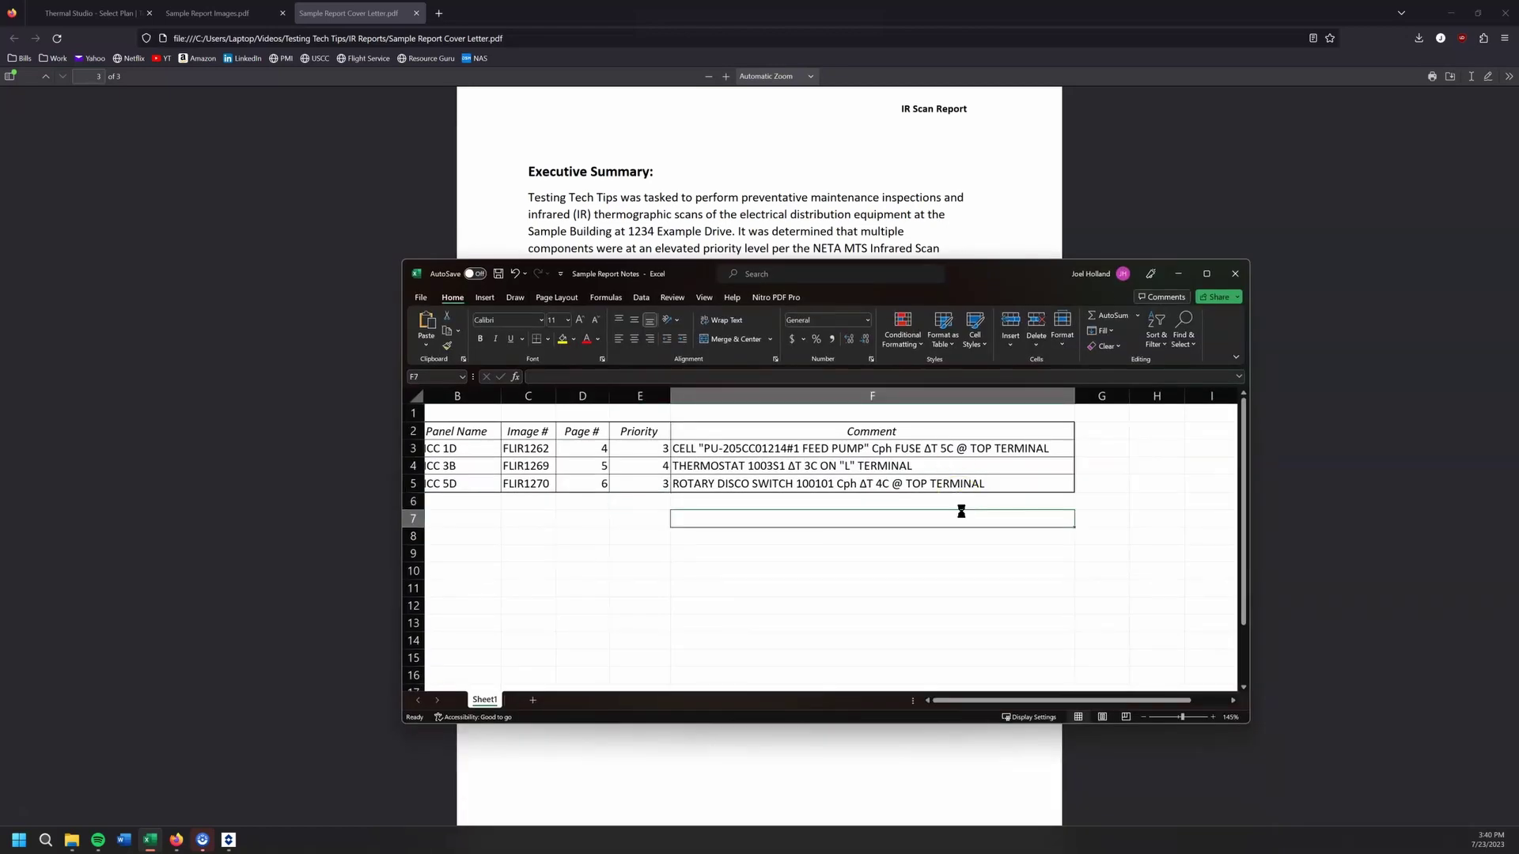
key("ctrl+p")
left_click(635, 416)
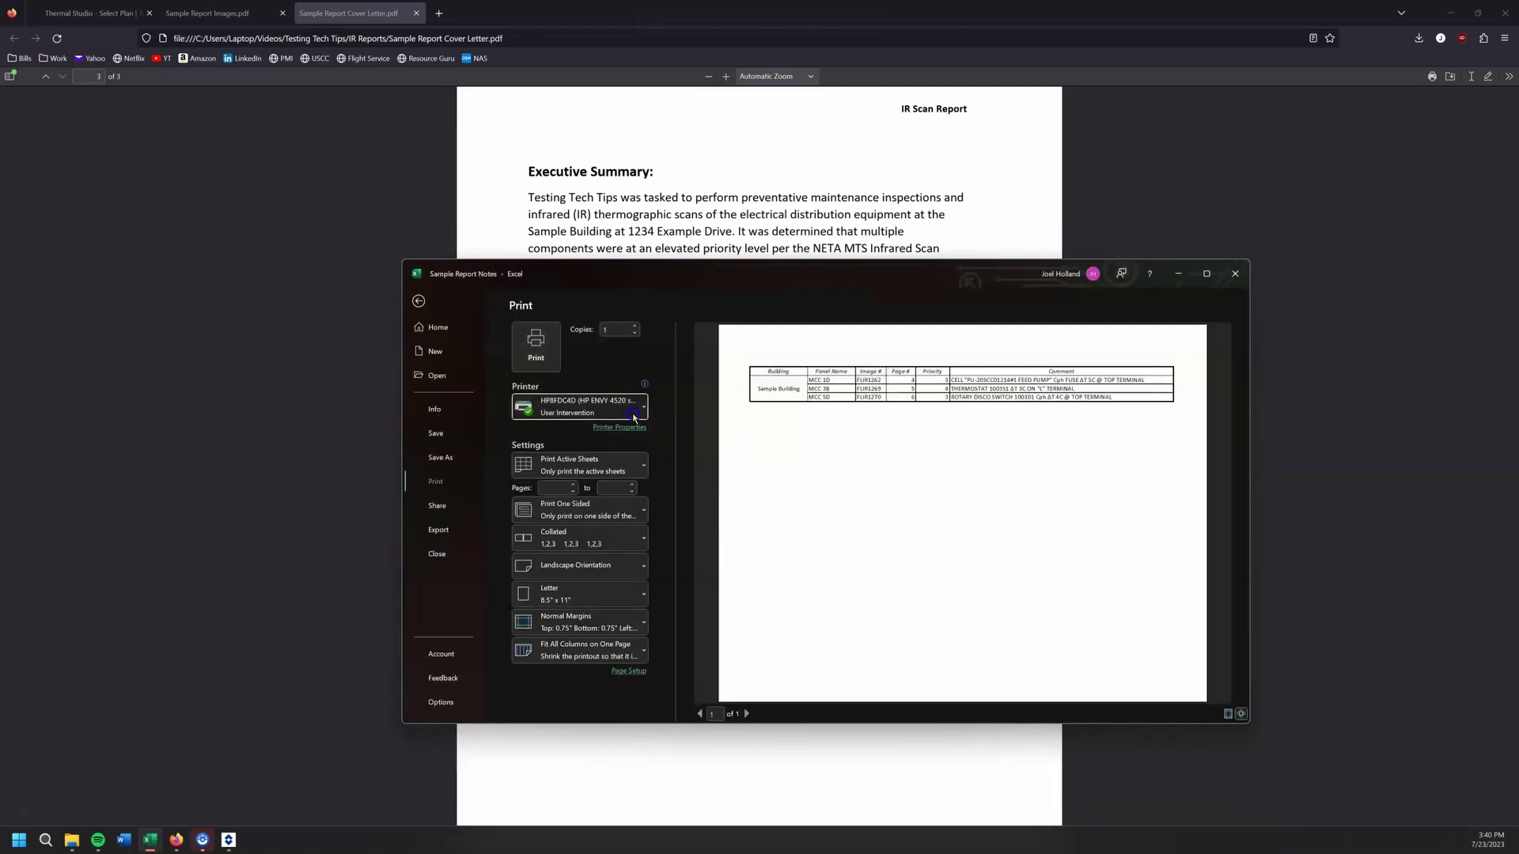
left_click(624, 492)
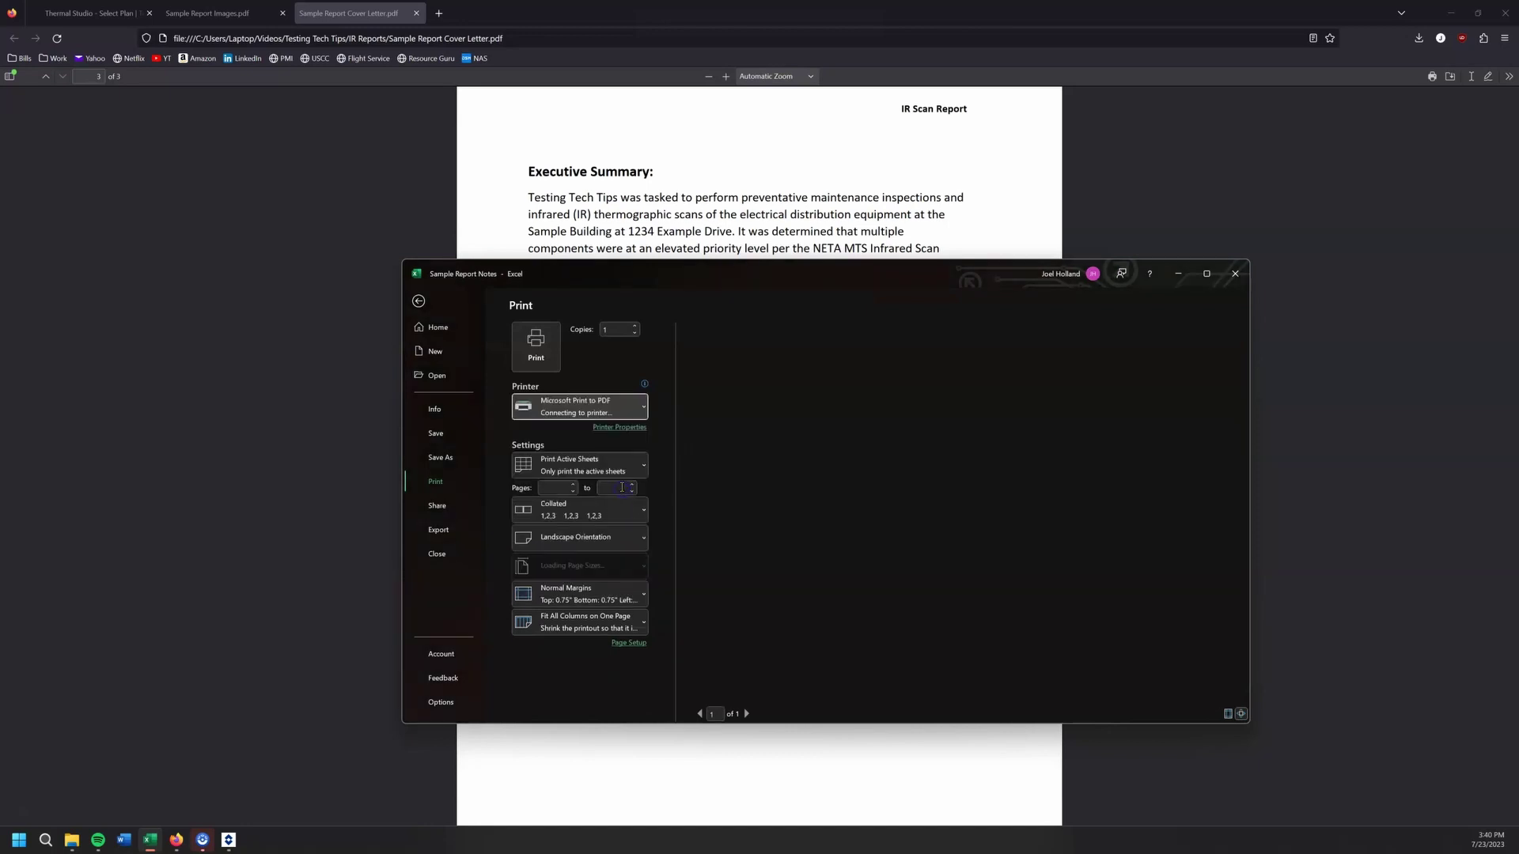
left_click(546, 349)
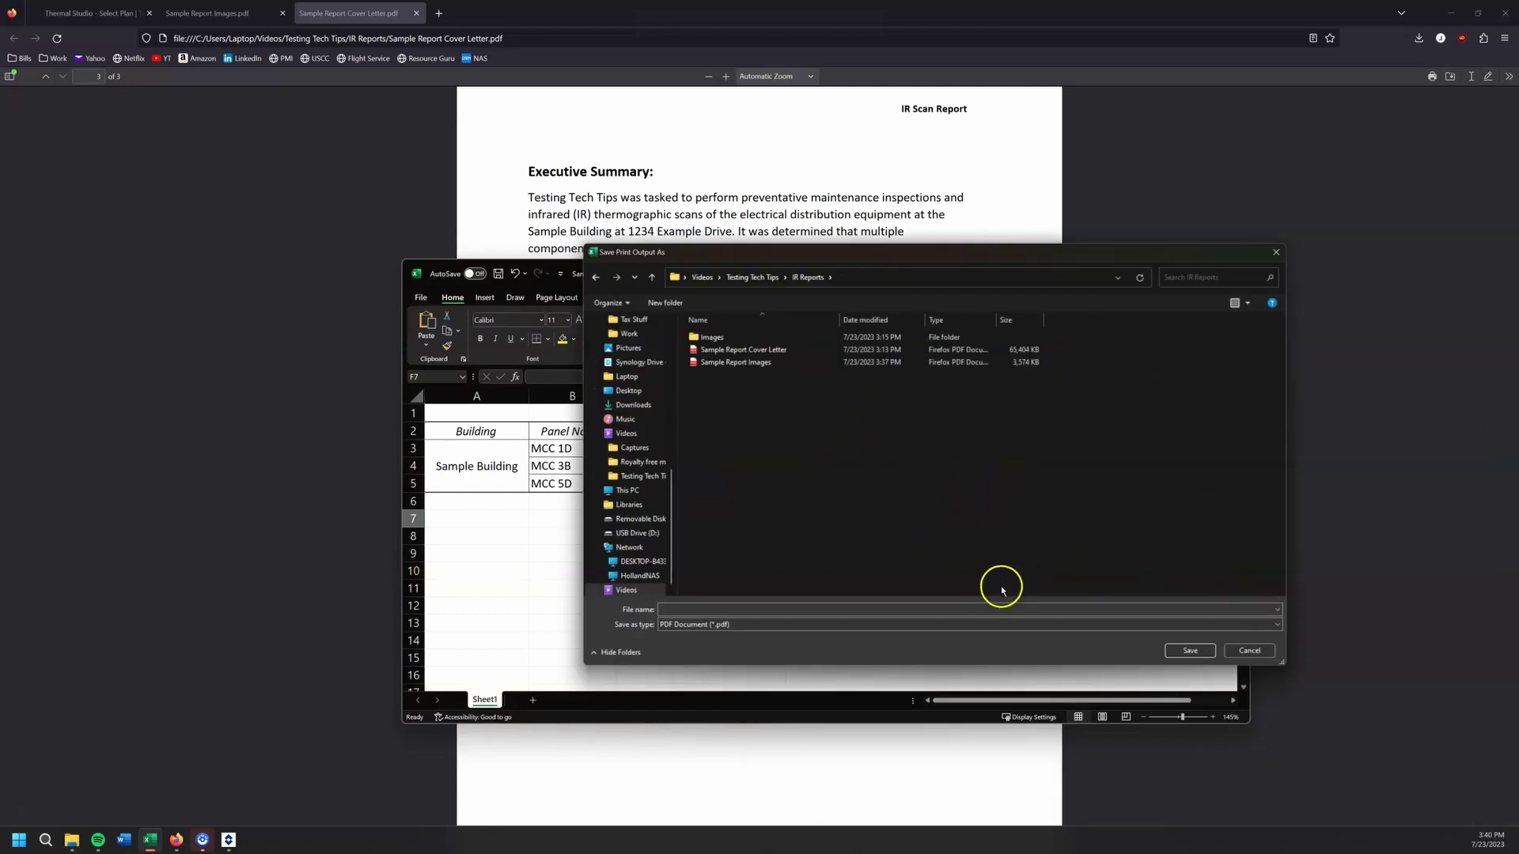
left_click(995, 607)
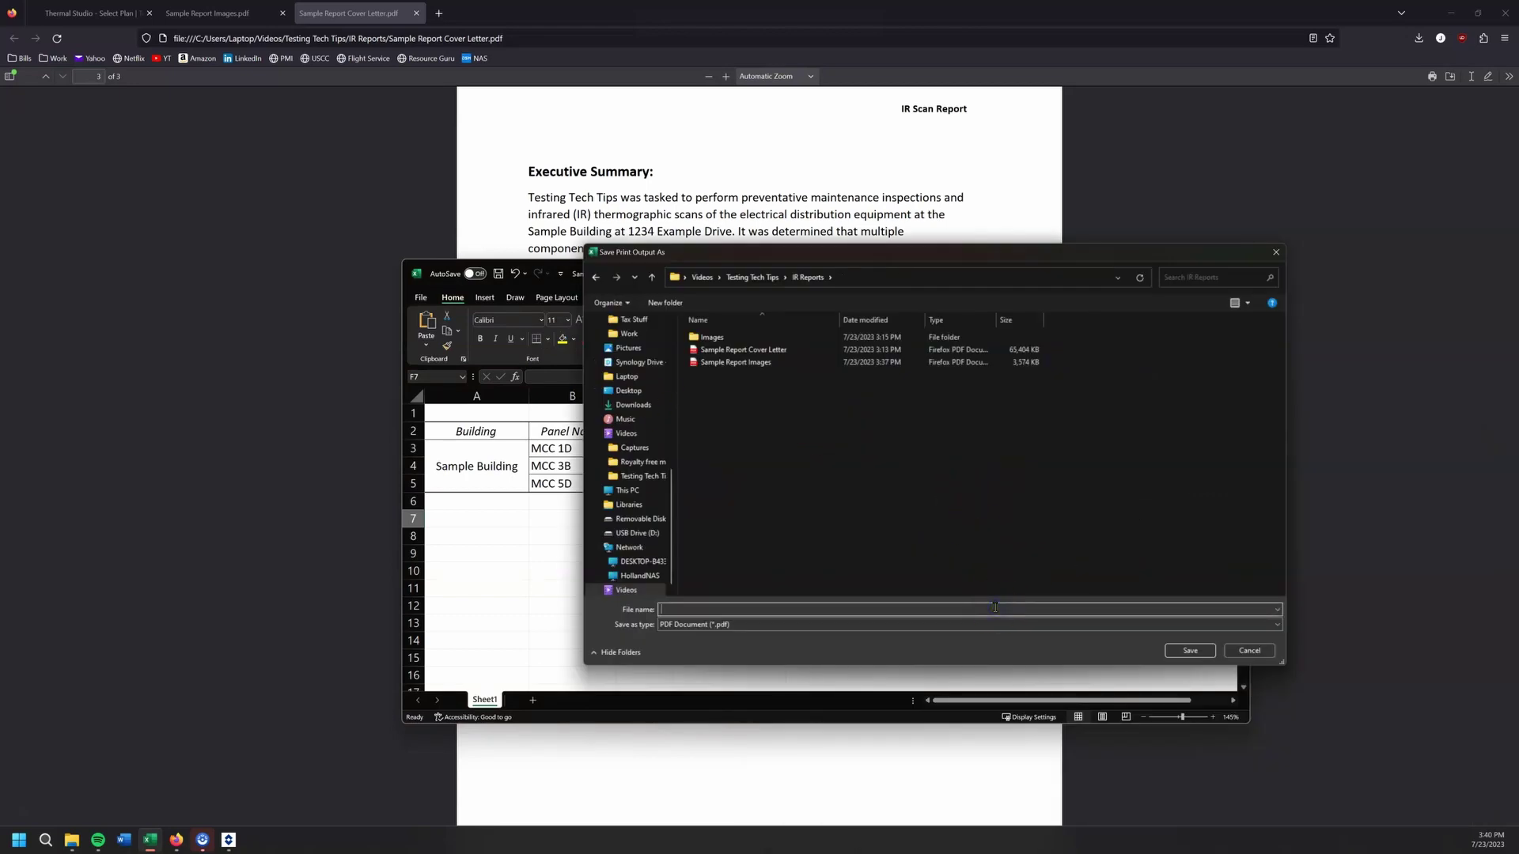
type("Report Notes")
key("Return")
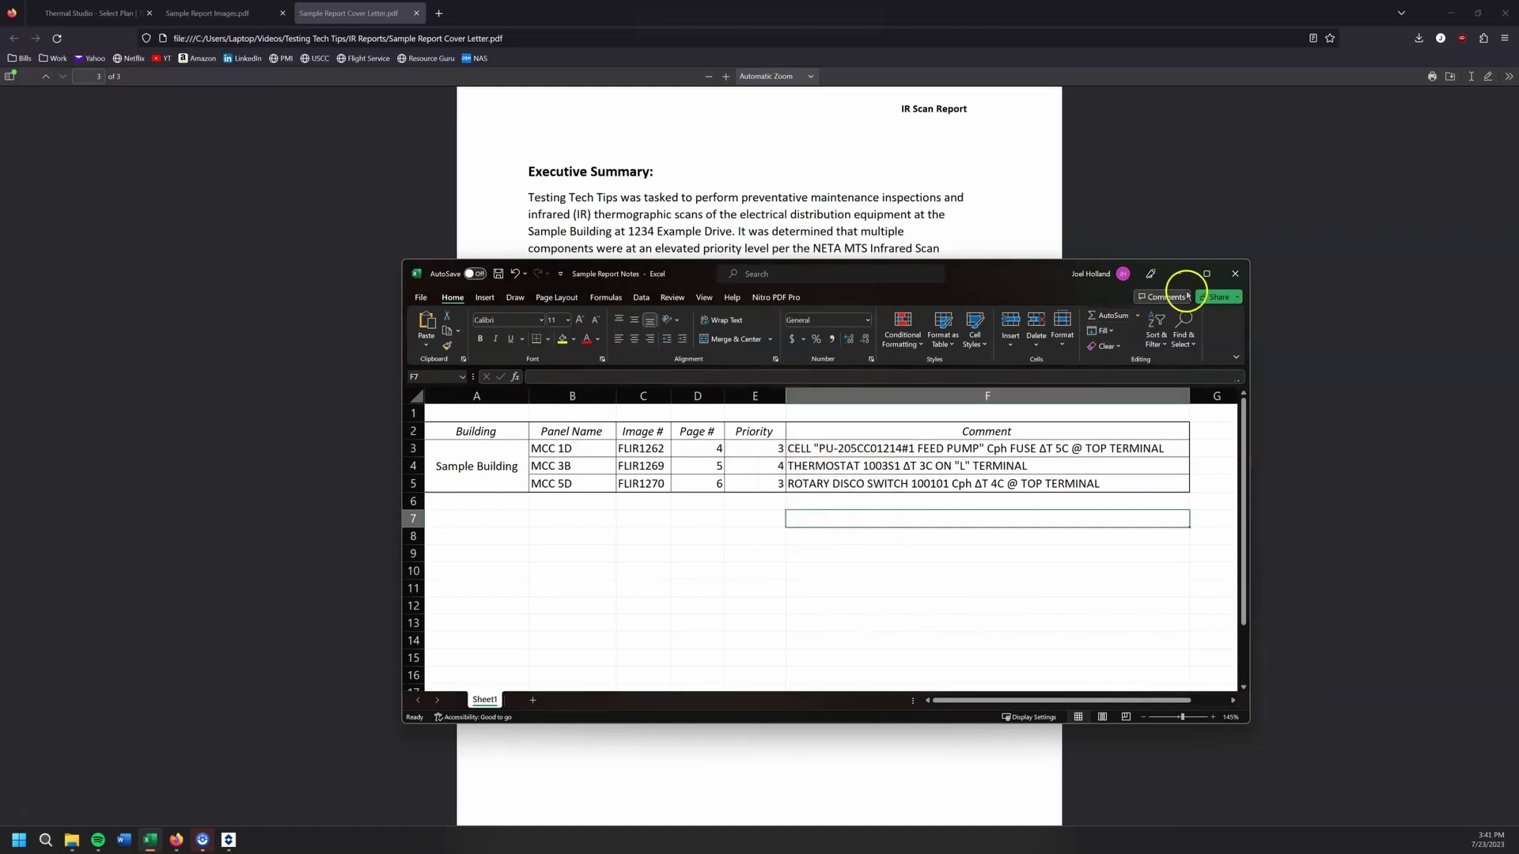
left_click(1235, 273)
- Close Firefox and combine the three selected report PDFs with Nitro PDF Pro
left_click(1506, 10)
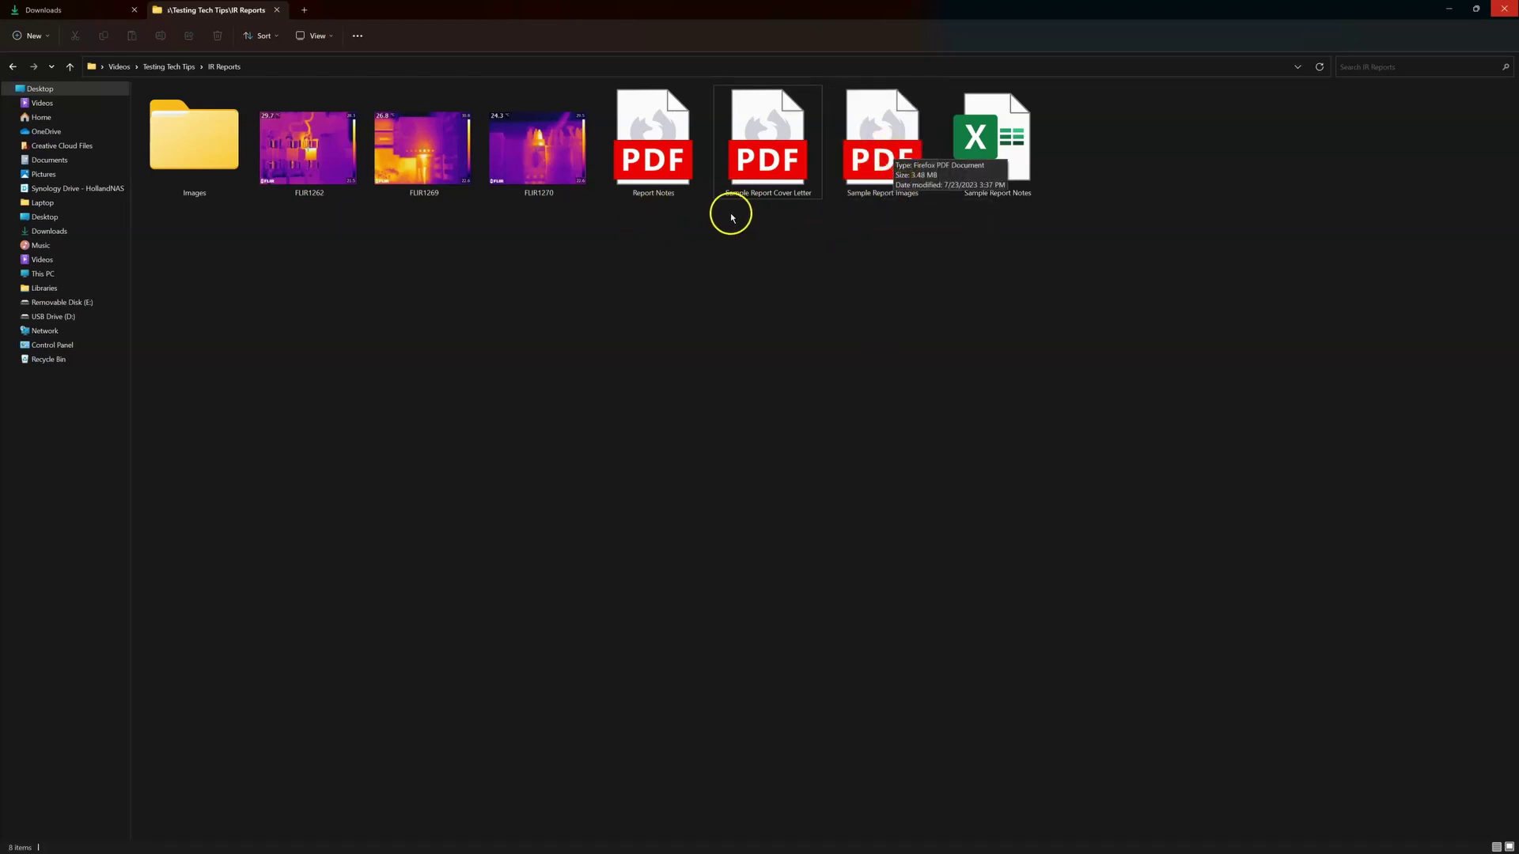
left_click_drag(654, 231, 868, 154)
right_click(867, 154)
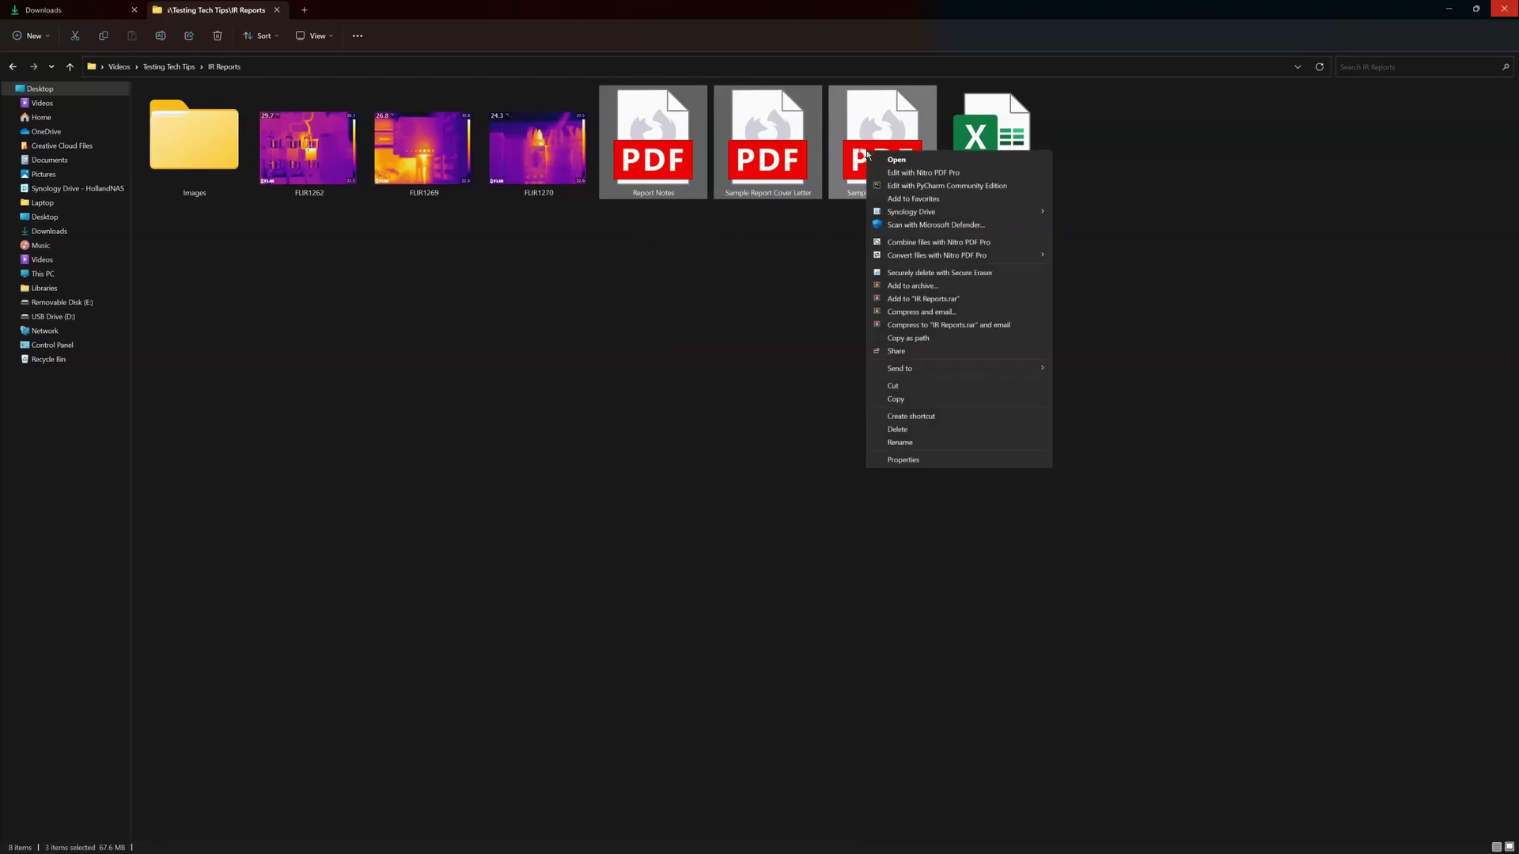
left_click(913, 241)
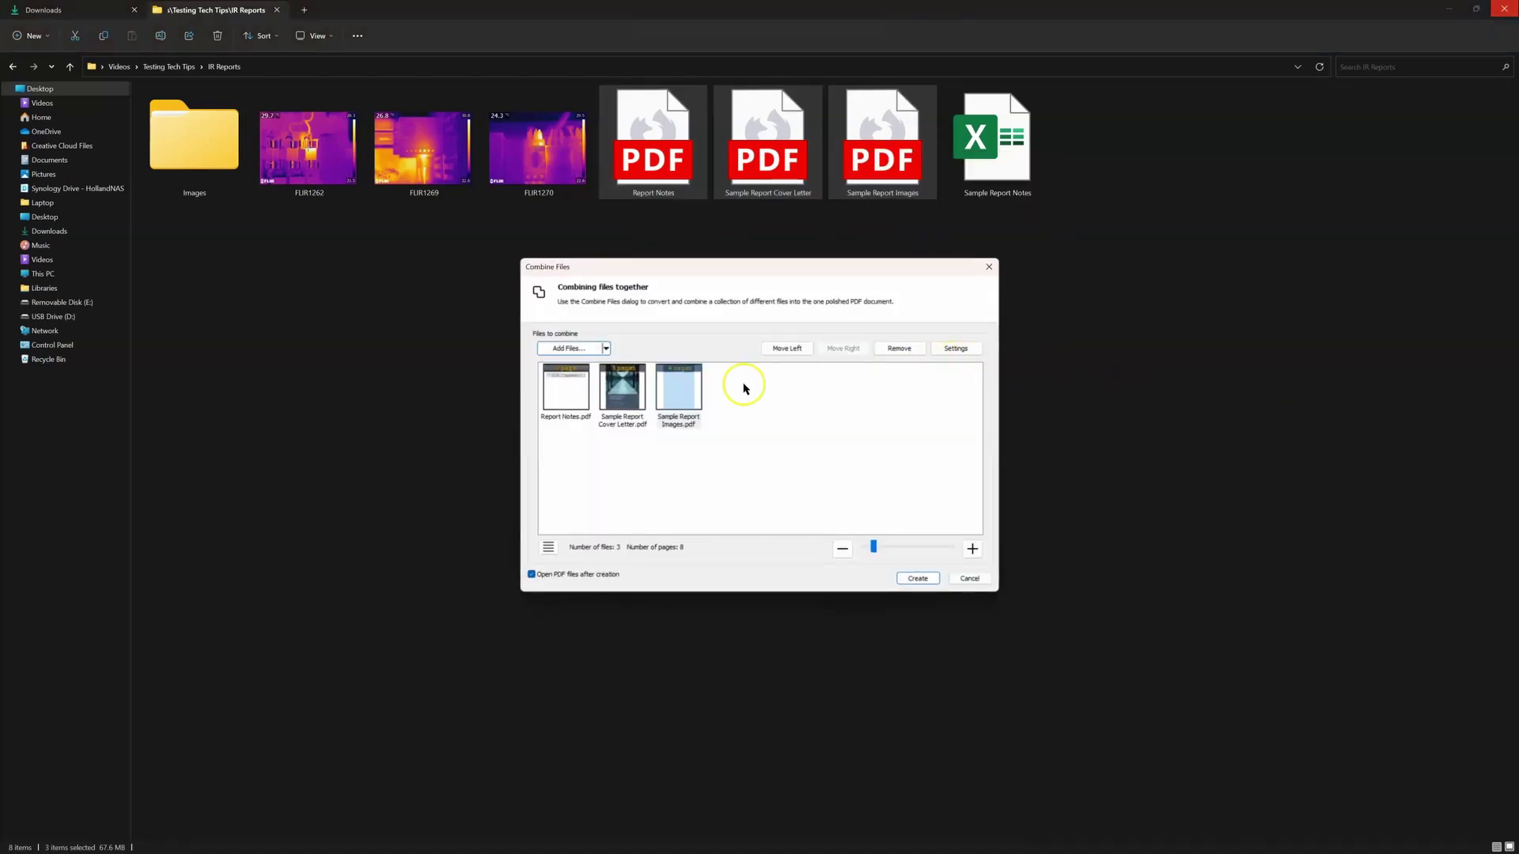
- Move the cover letter to the front, create the merged PDF and save it as 'Sample IR Report Final'
left_click(622, 387)
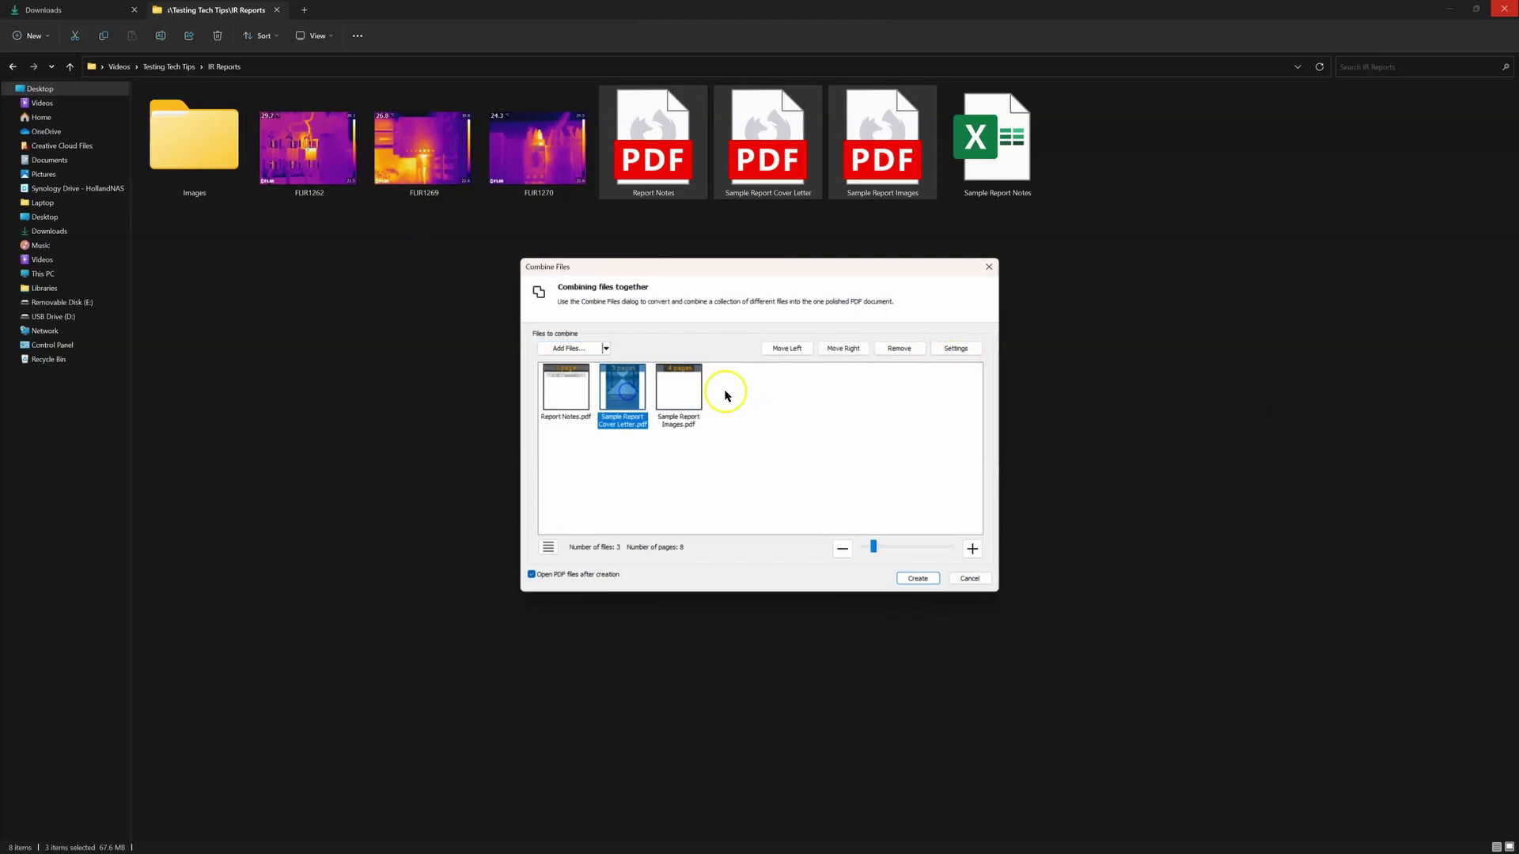
left_click(794, 348)
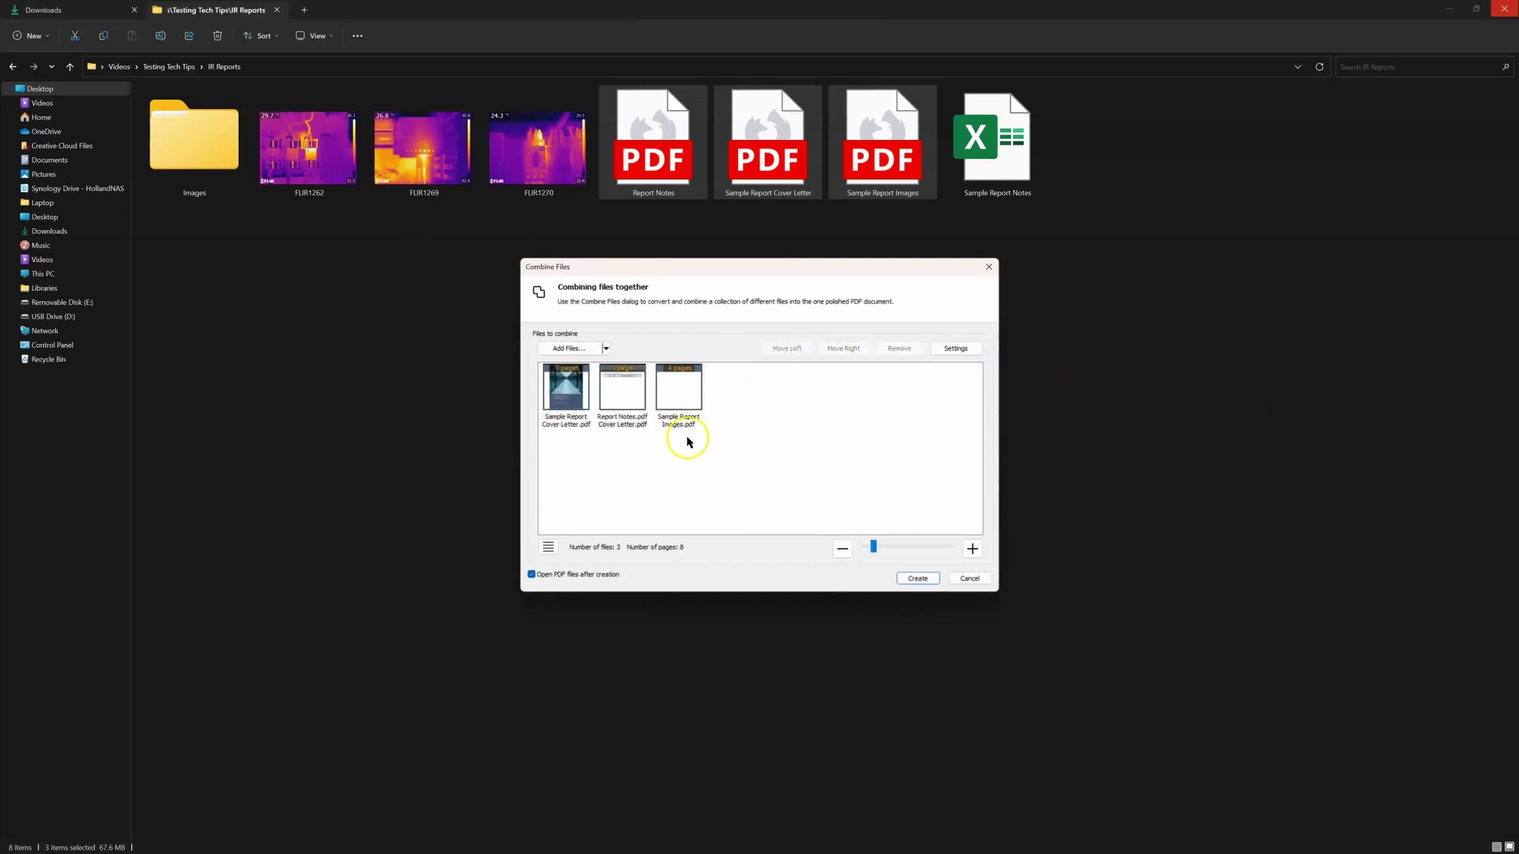
left_click(917, 579)
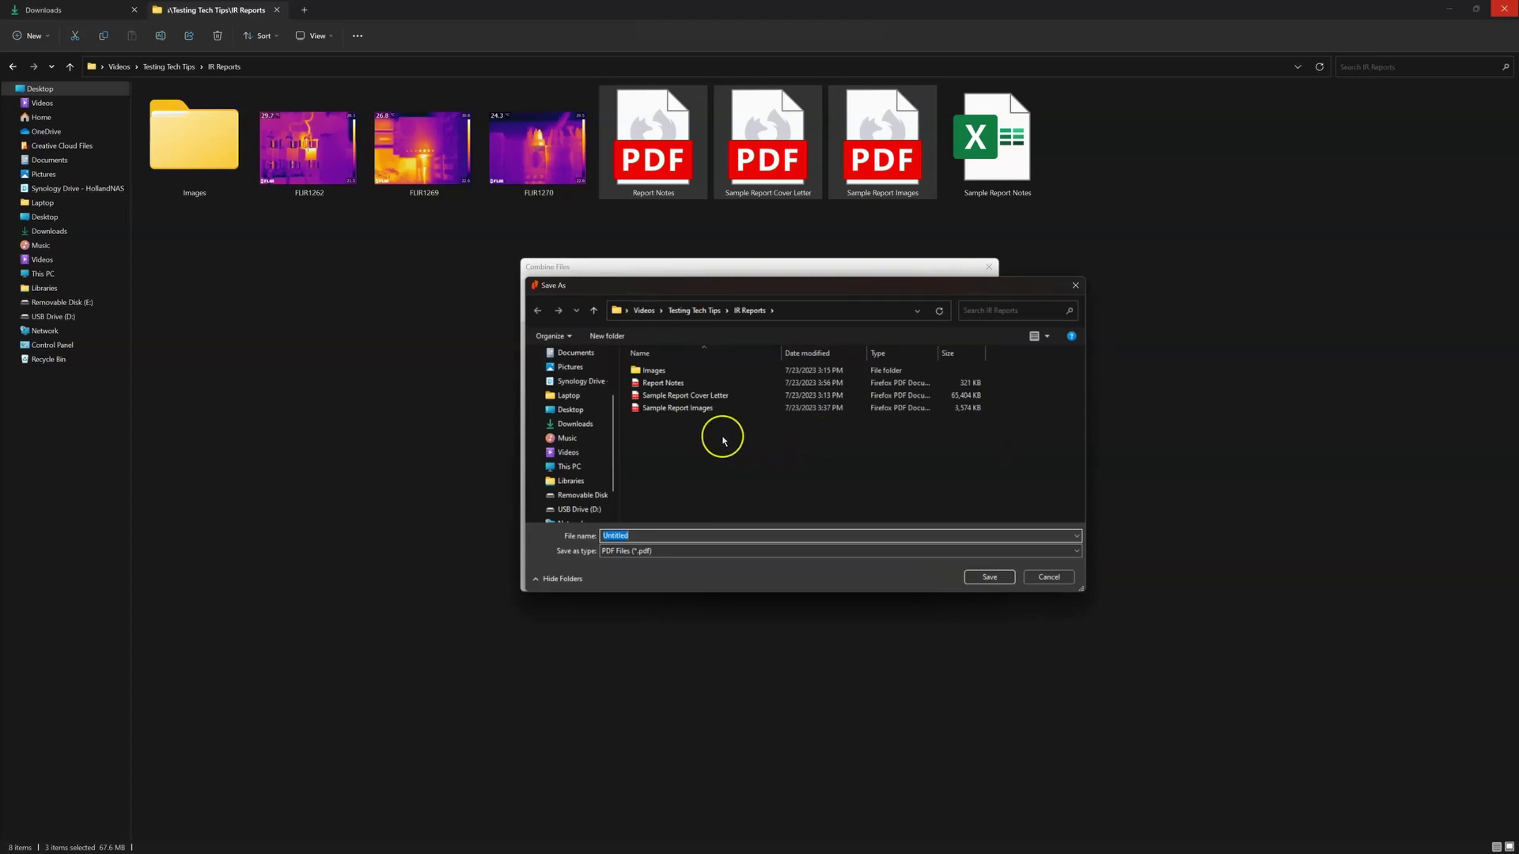
type("Sampl")
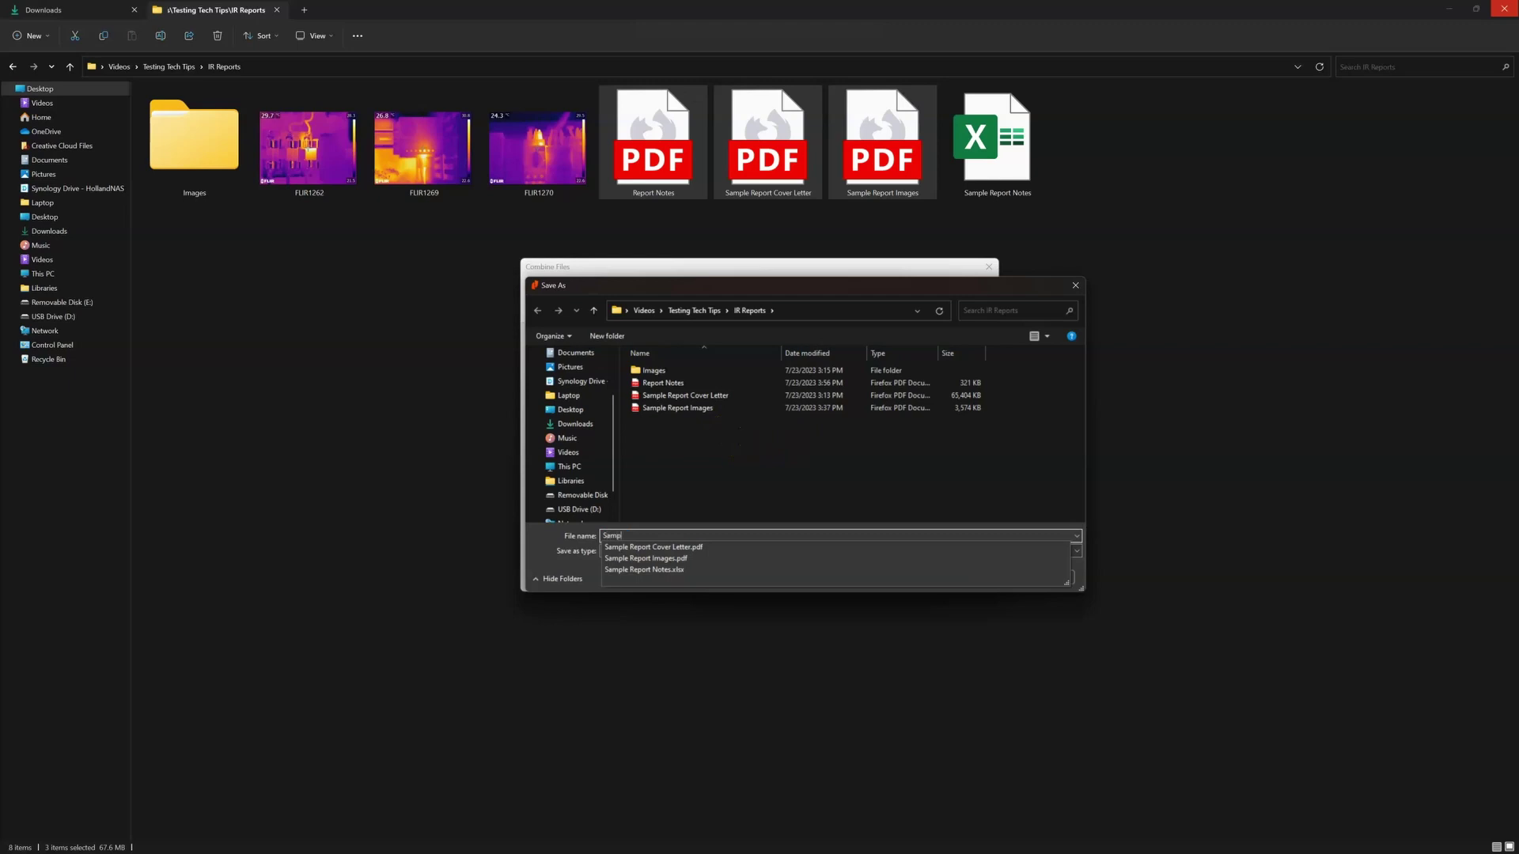
type("e IR Report Final")
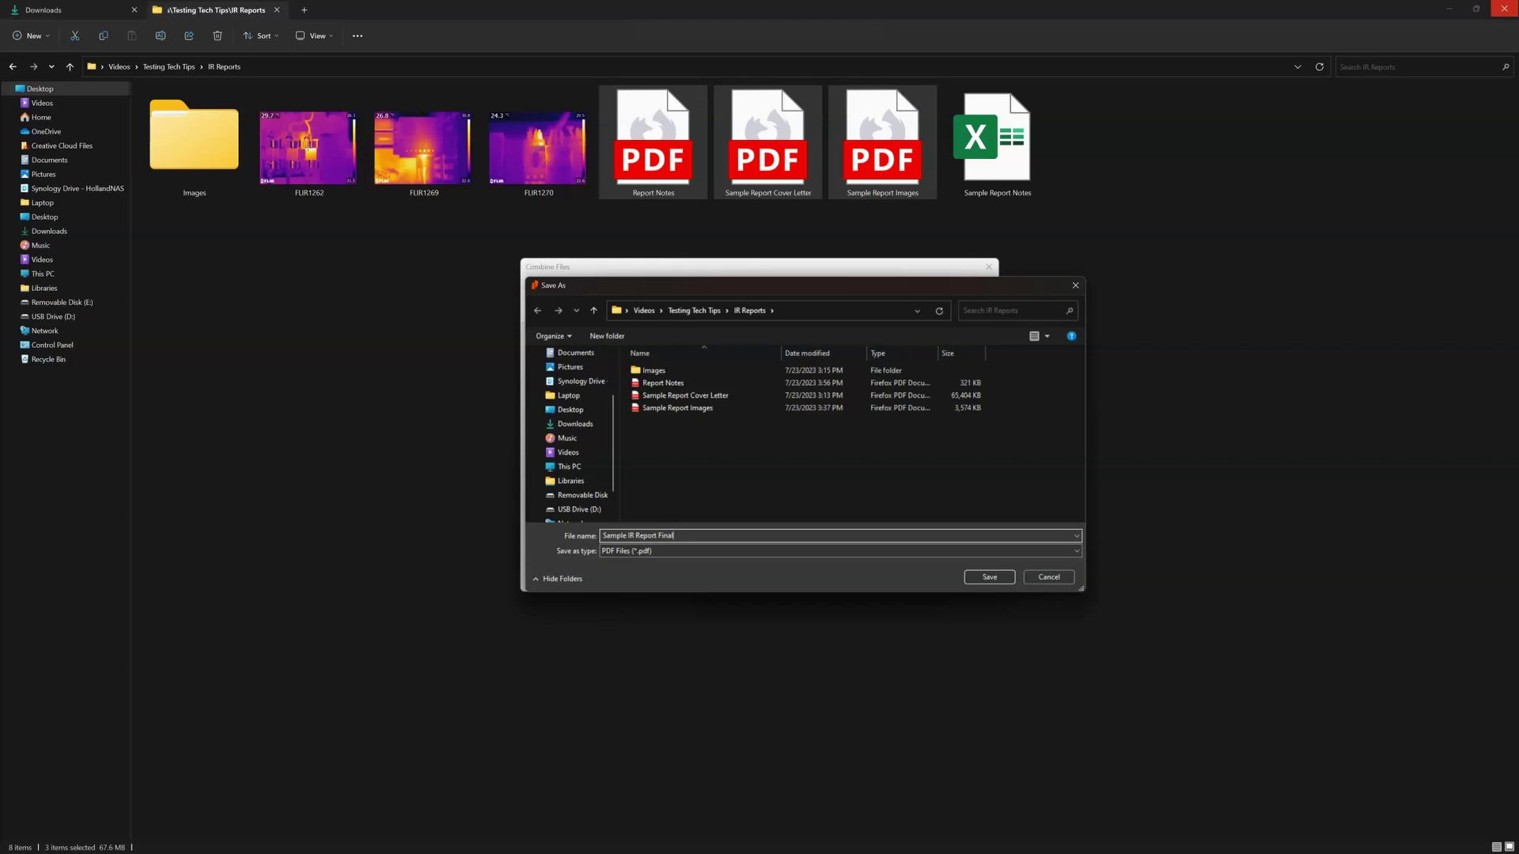
key("Return")
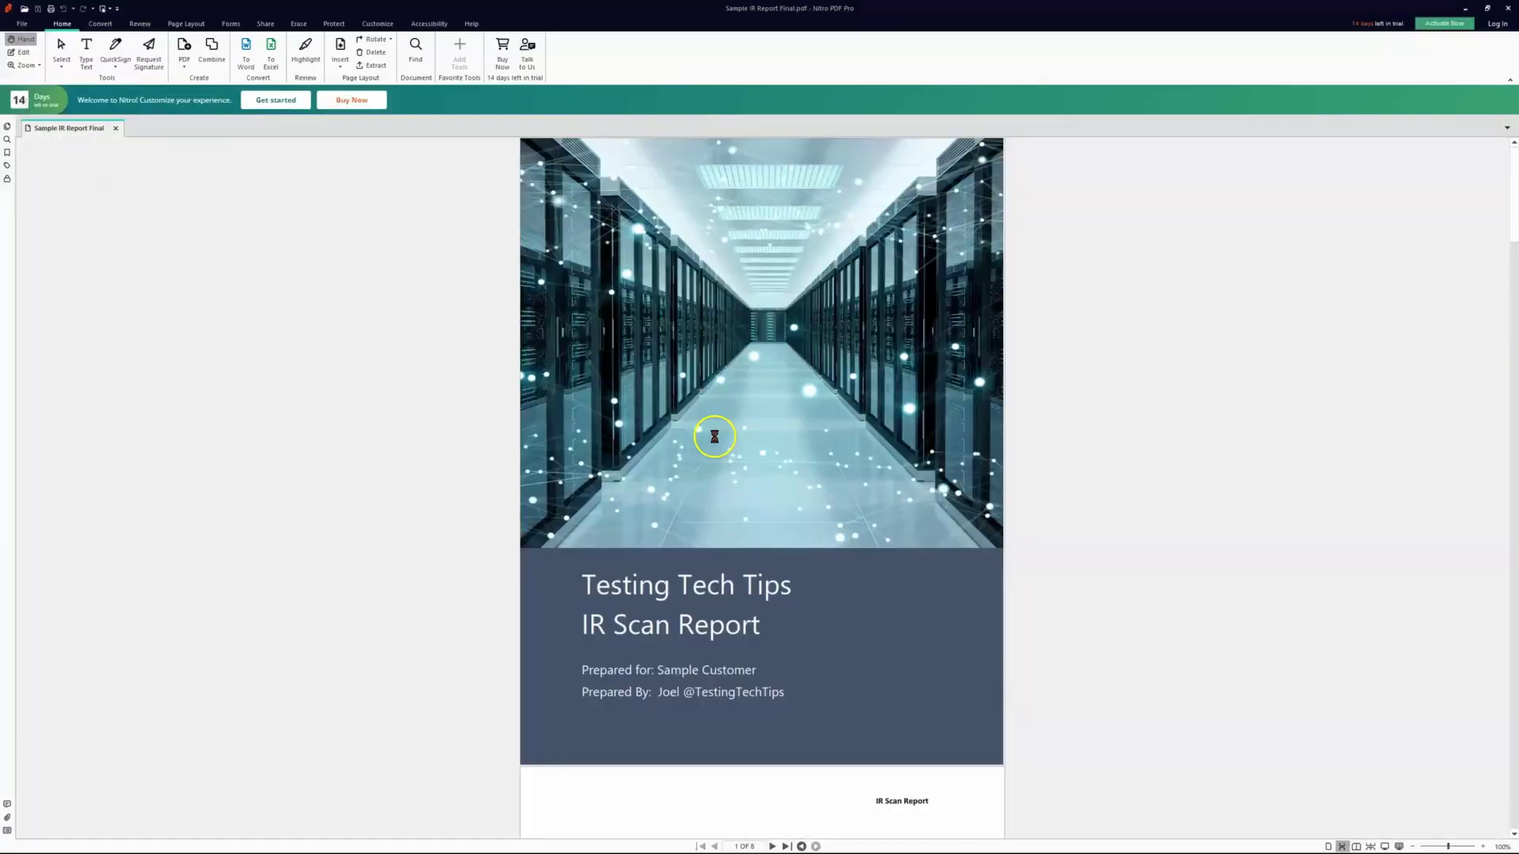
- Scroll through the combined report to the blank page 5 after the notes table
scroll(718, 435, "down", 3)
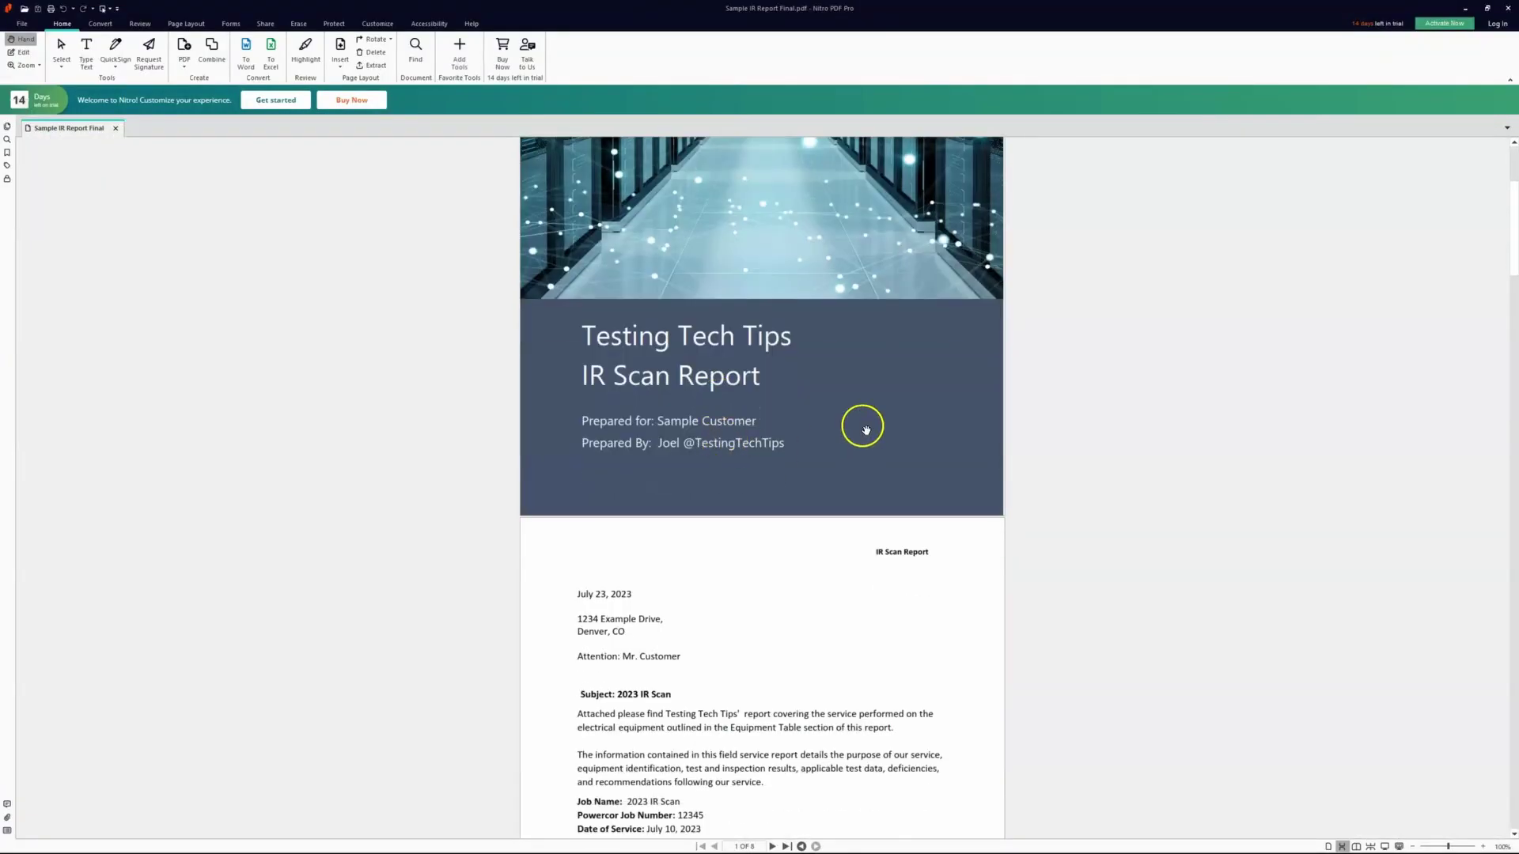
scroll(866, 379, "up", 2)
scroll(751, 376, "down", 5)
scroll(723, 559, "down", 2)
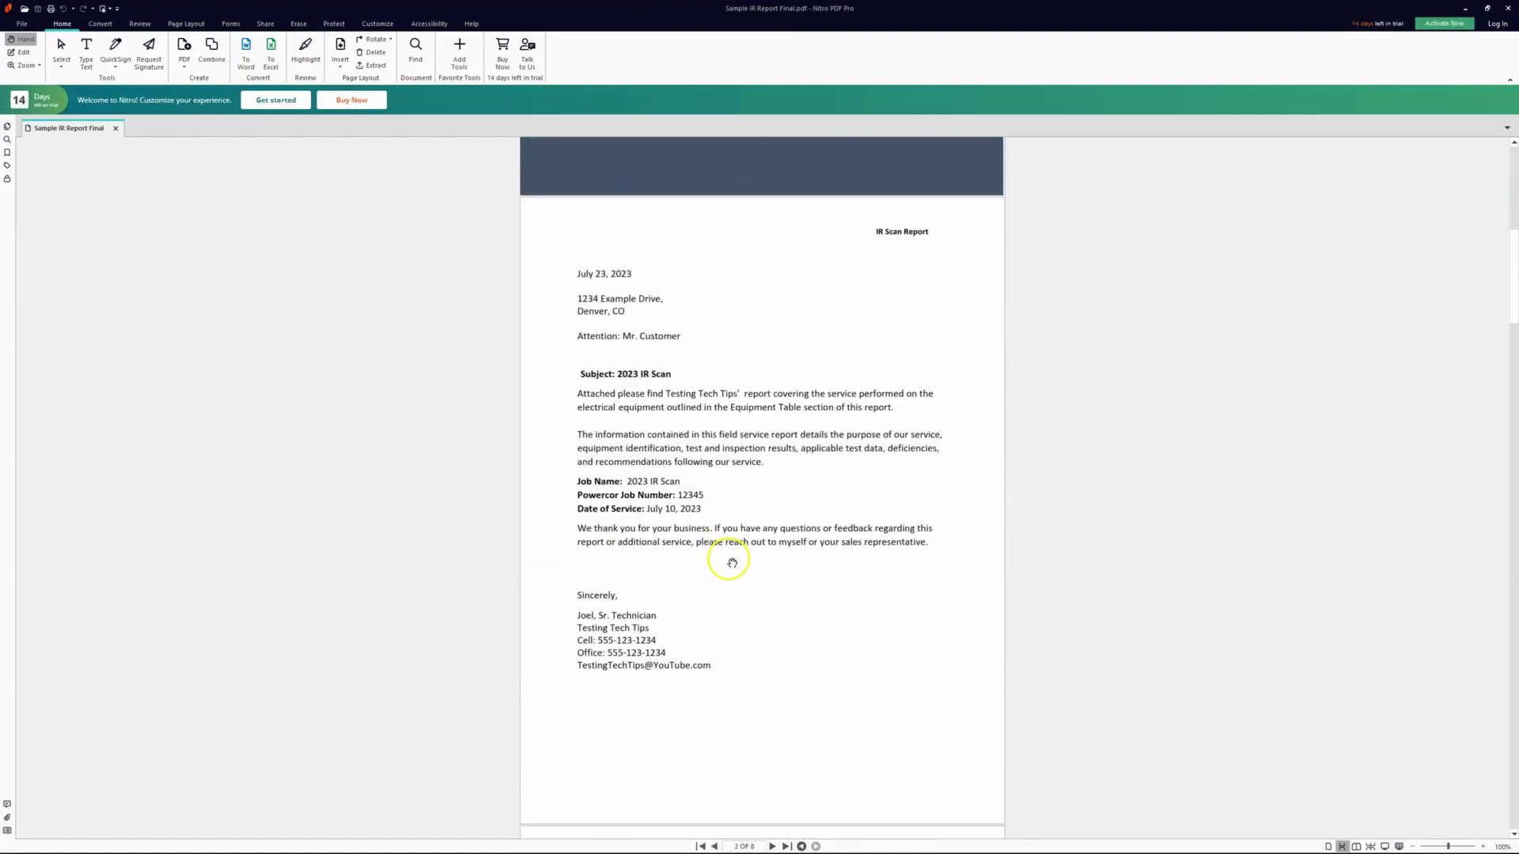
scroll(731, 562, "down", 8)
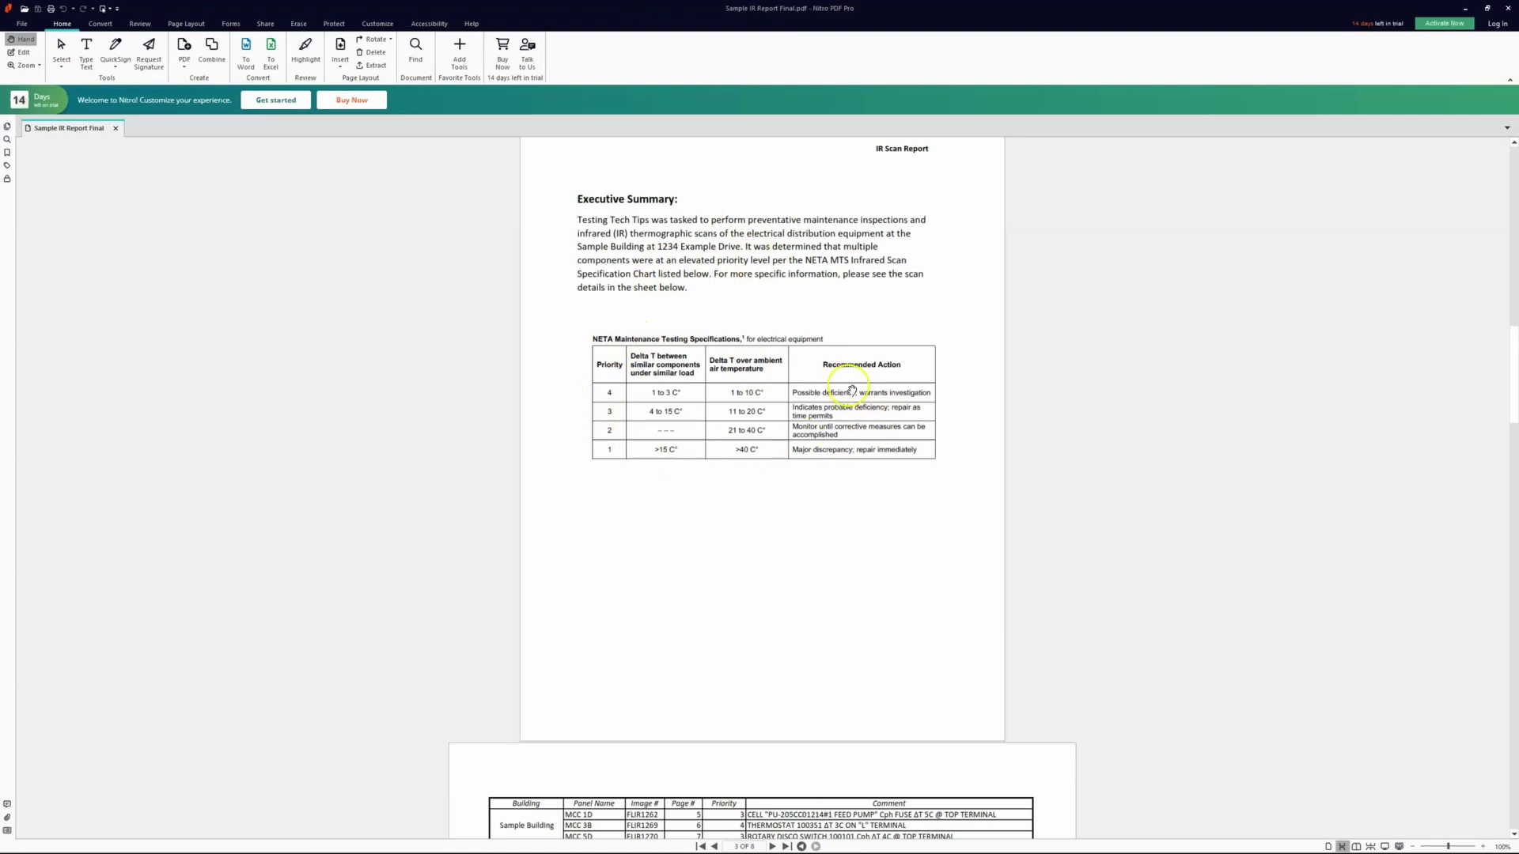
scroll(783, 411, "down", 6)
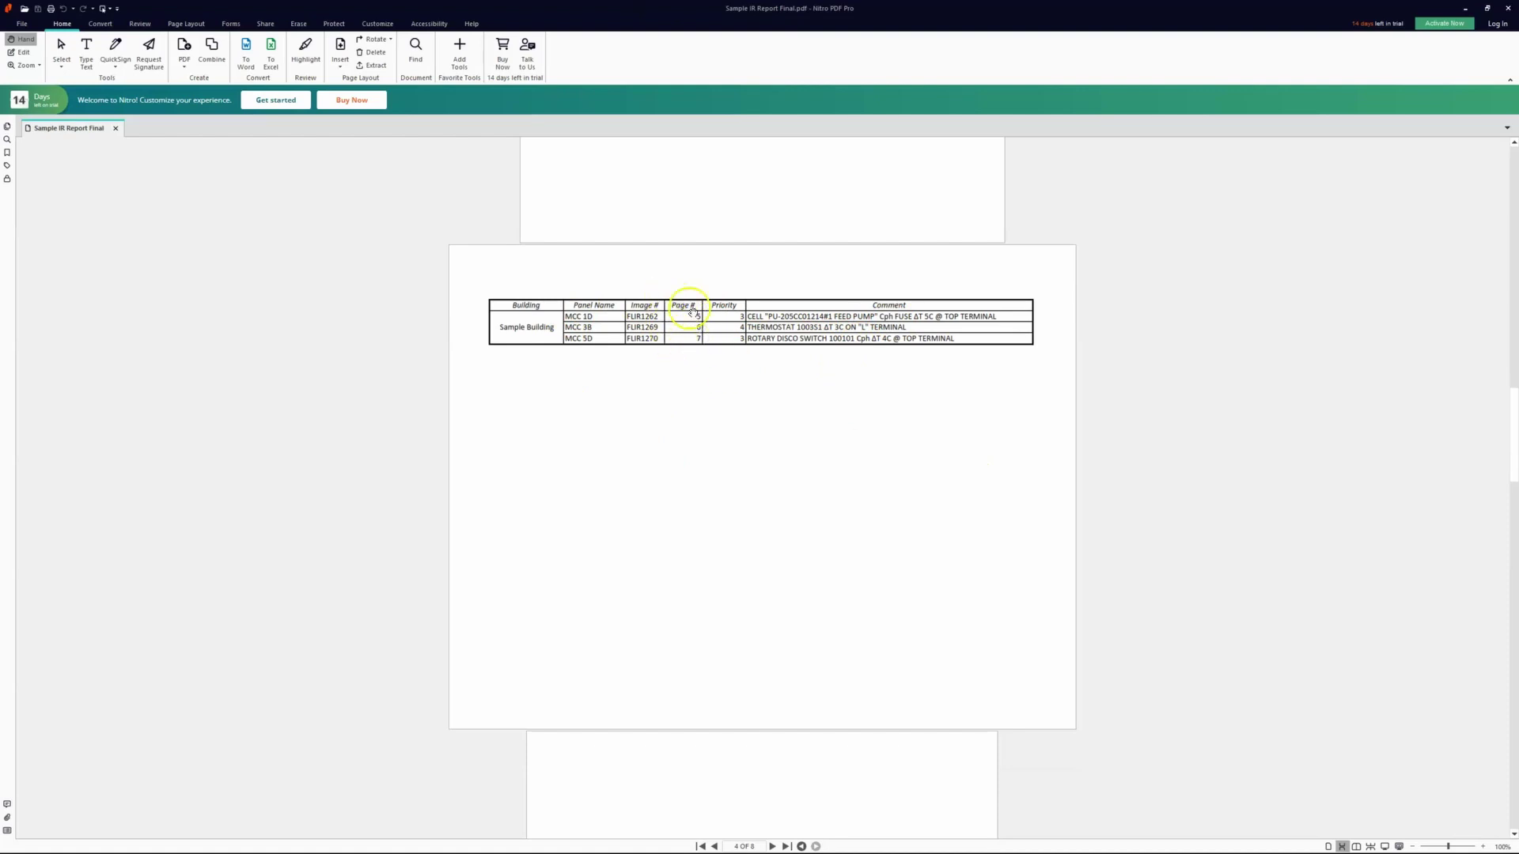
scroll(699, 342, "down", 10)
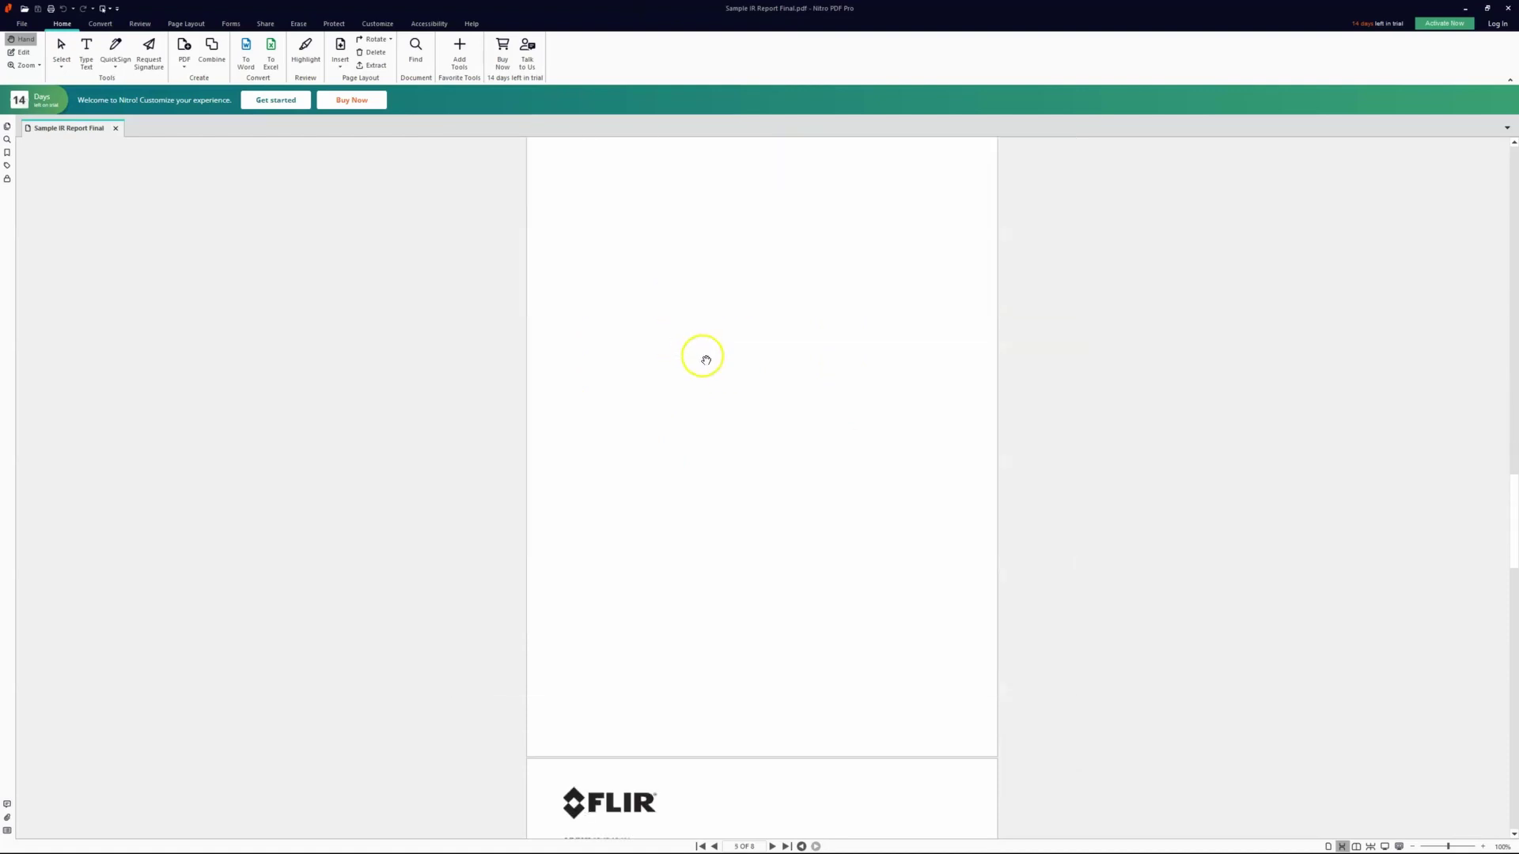
scroll(858, 474, "down", 6)
scroll(791, 459, "up", 7)
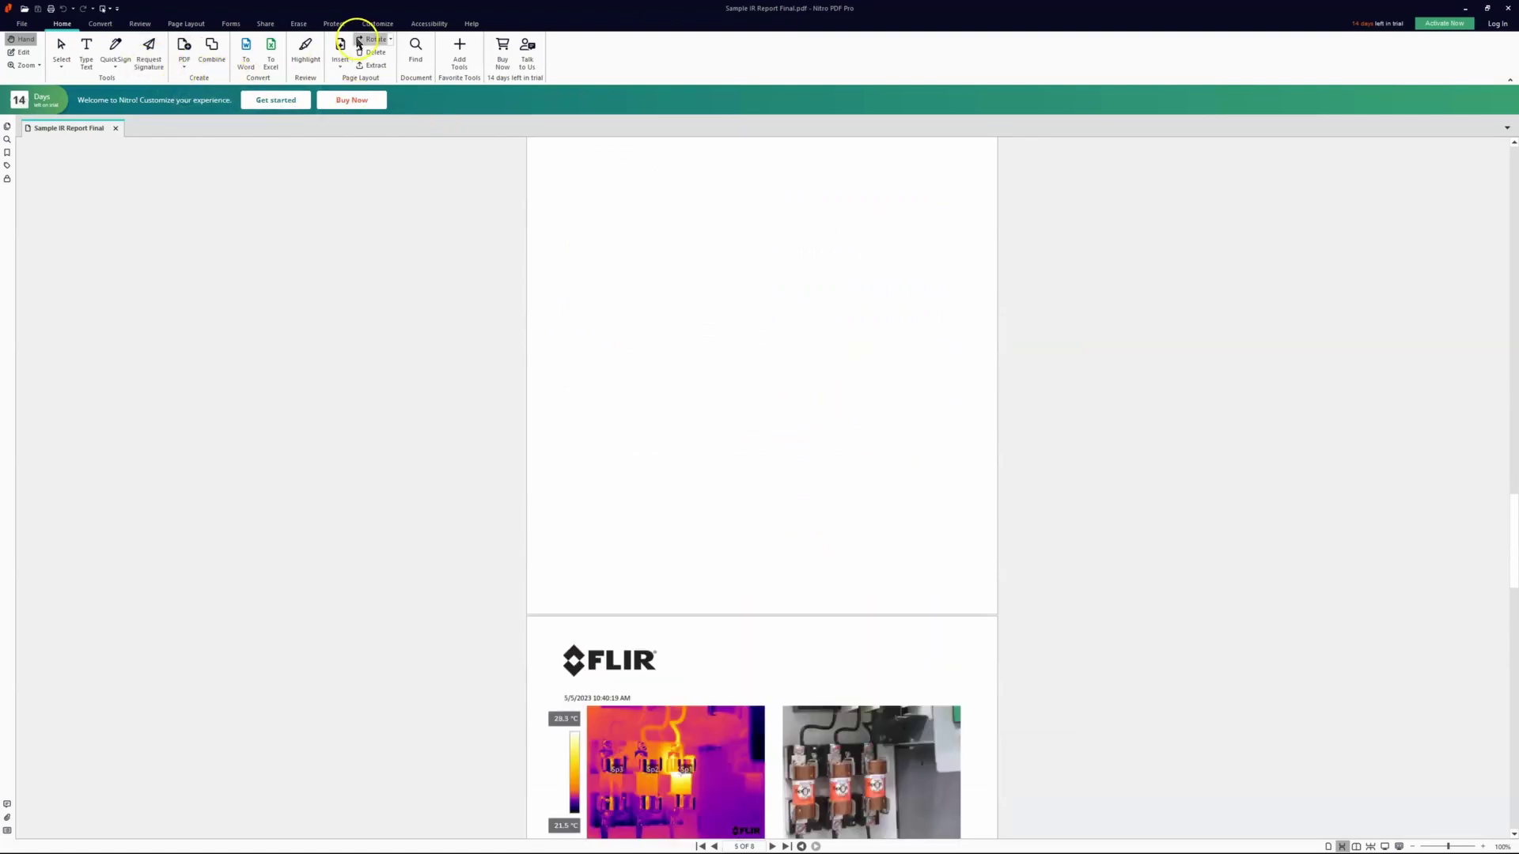
- Delete the current blank page from Page Layout, leaving the report at 7 pages
left_click(184, 24)
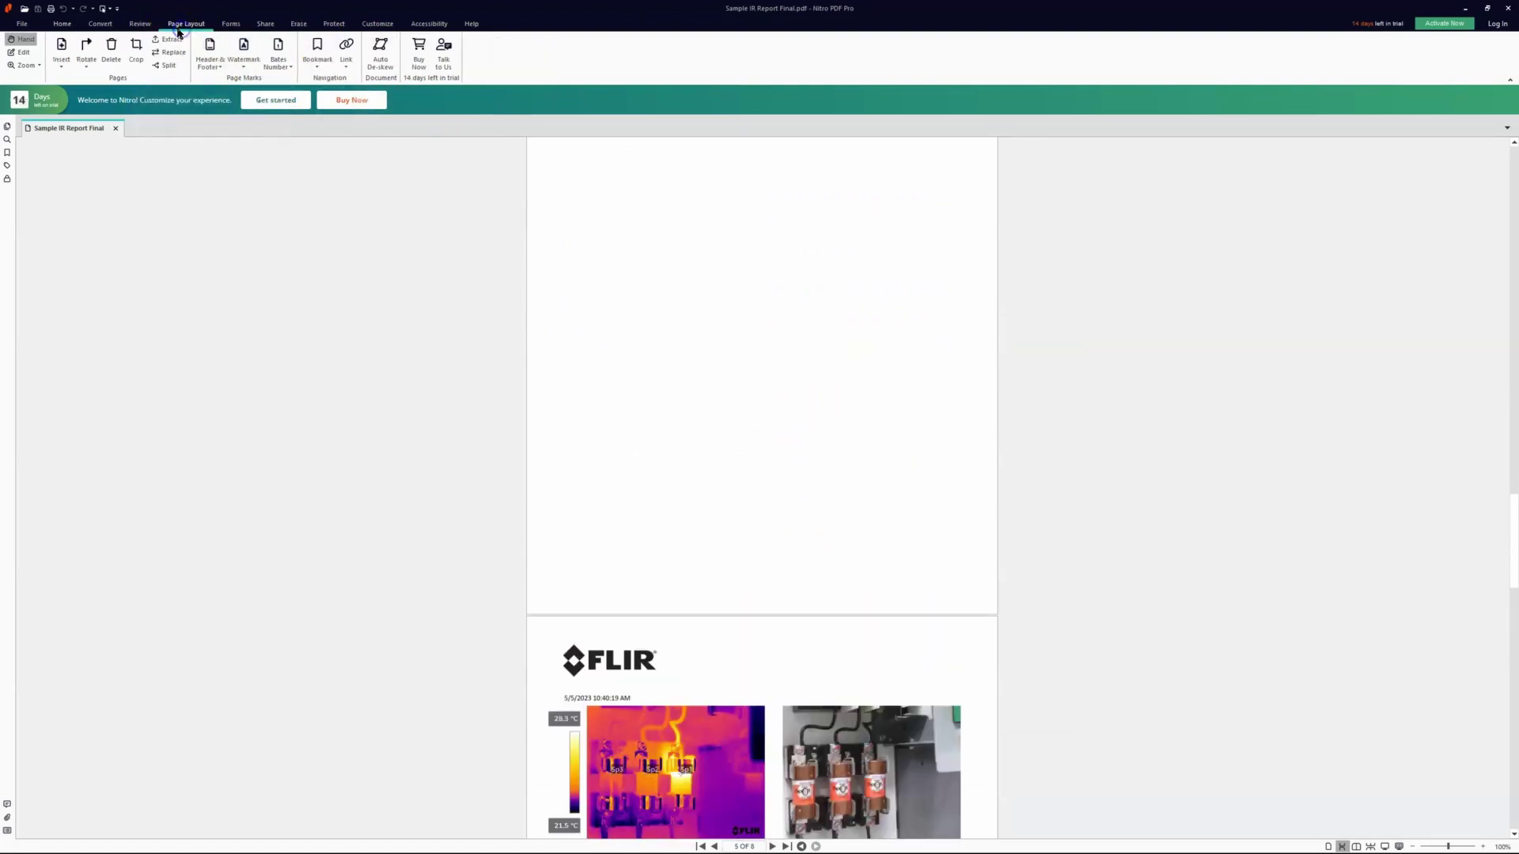
scroll(562, 250, "up", 2)
left_click(111, 49)
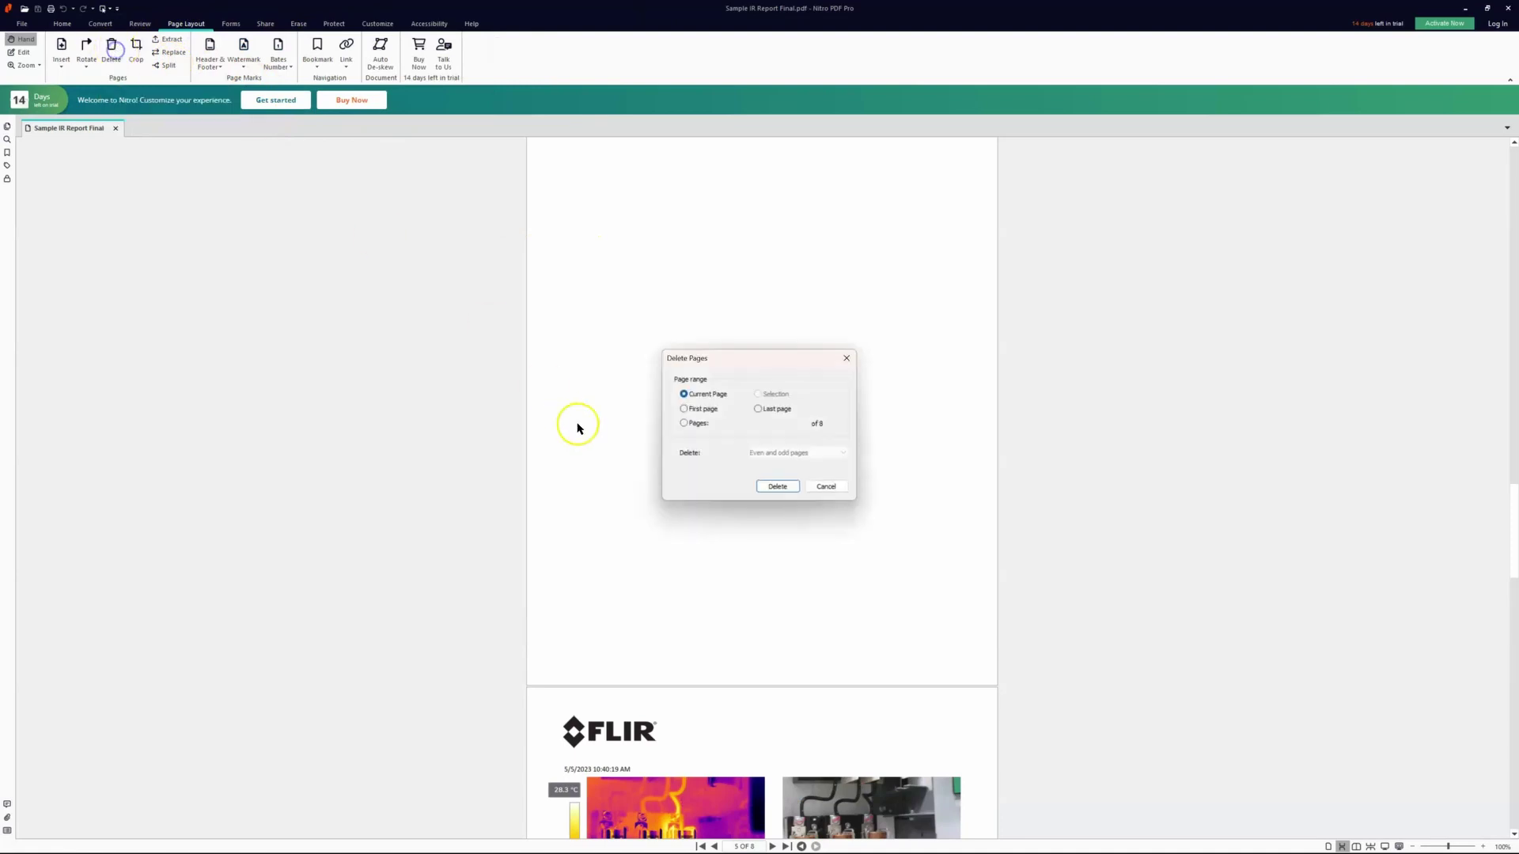
left_click(776, 486)
scroll(771, 489, "up", 5)
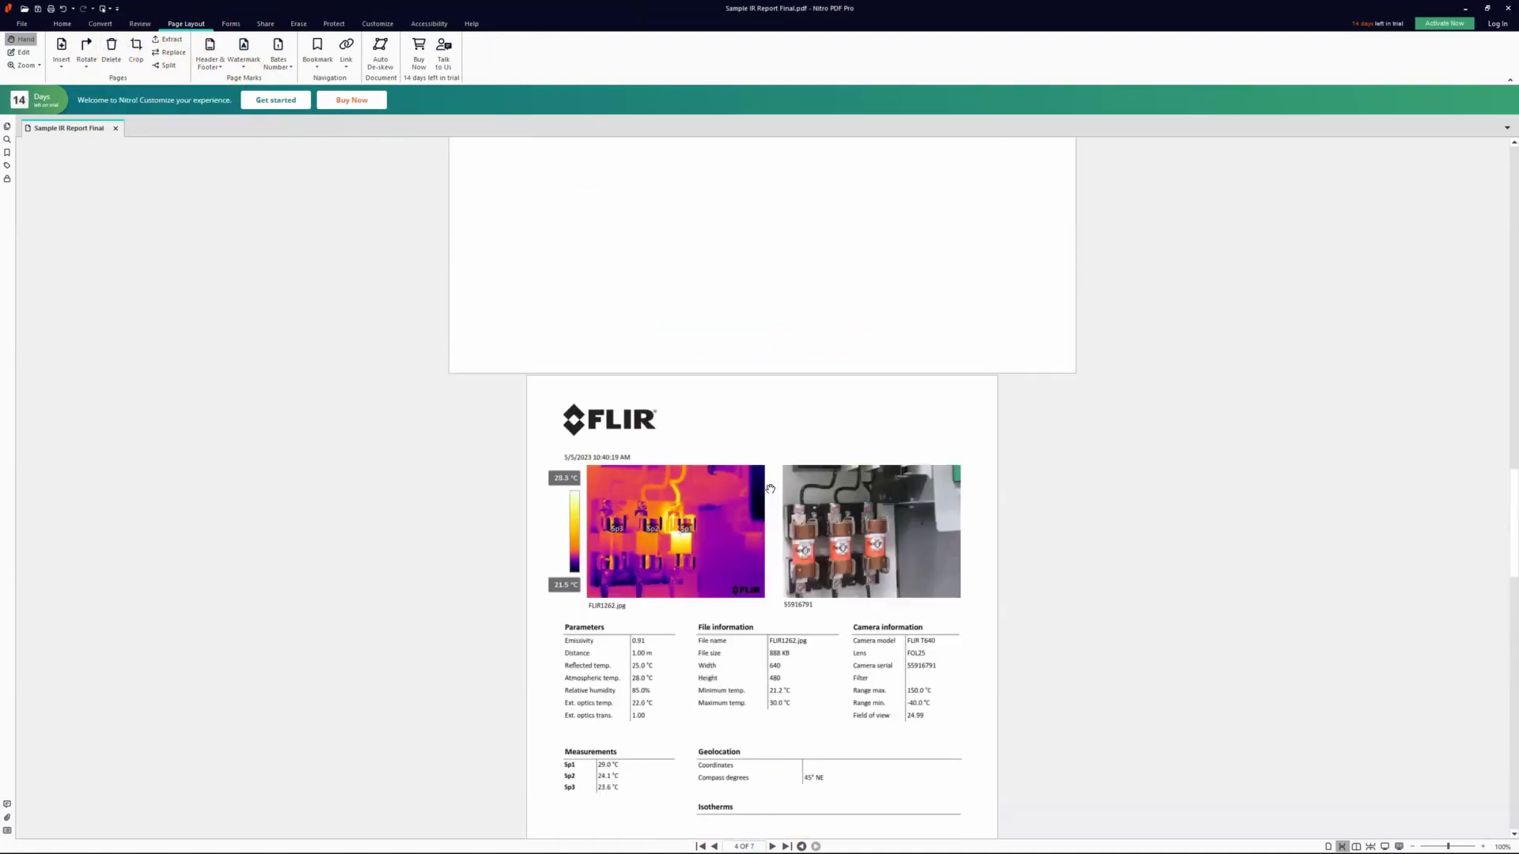
scroll(766, 485, "up", 2)
scroll(922, 336, "down", 8)
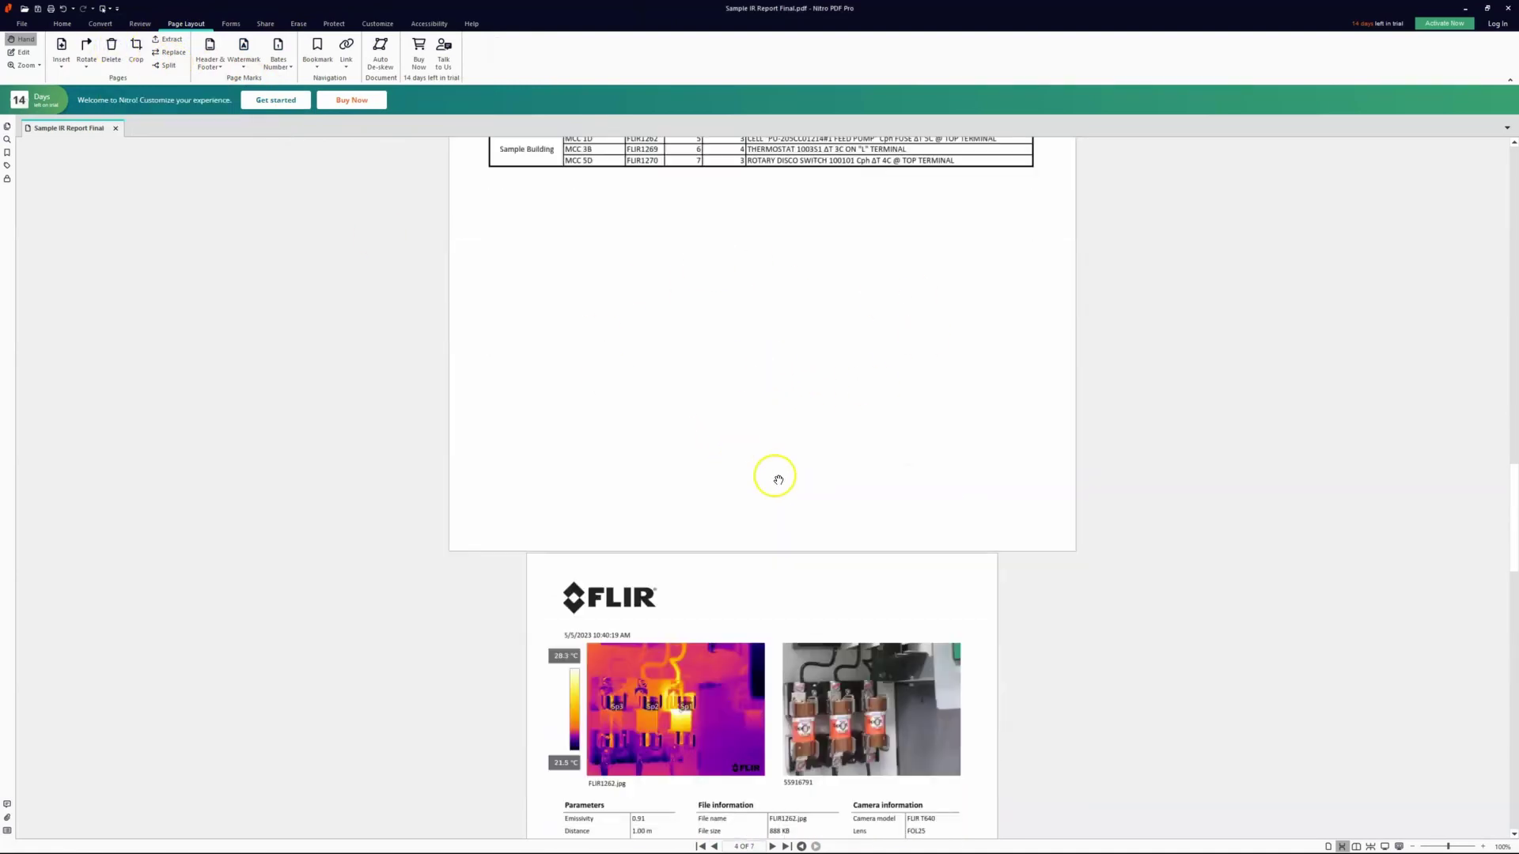
scroll(803, 518, "up", 1)
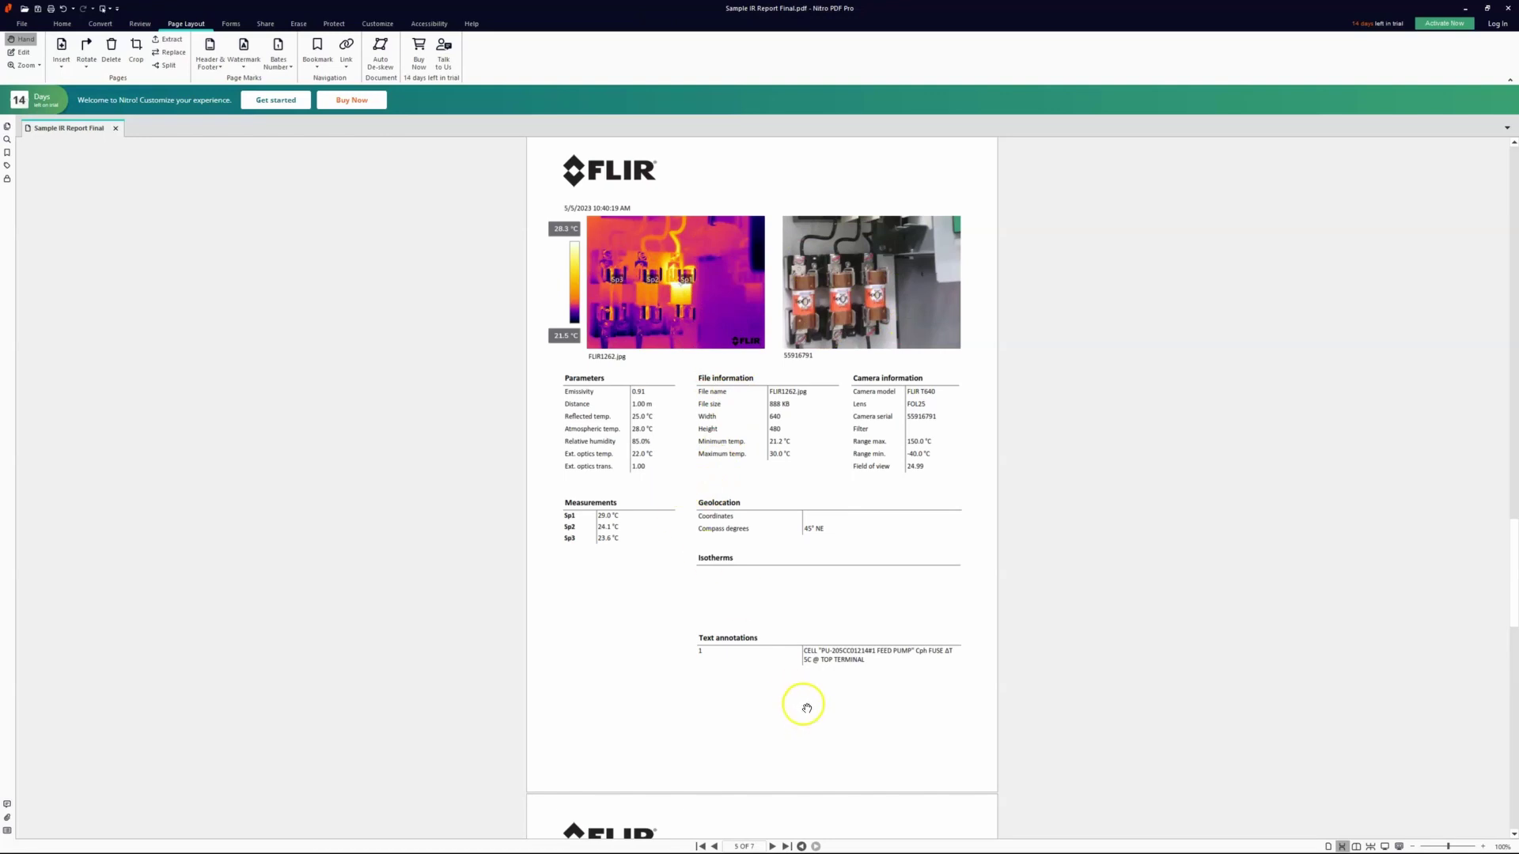
scroll(814, 647, "up", 4)
scroll(815, 647, "up", 4)
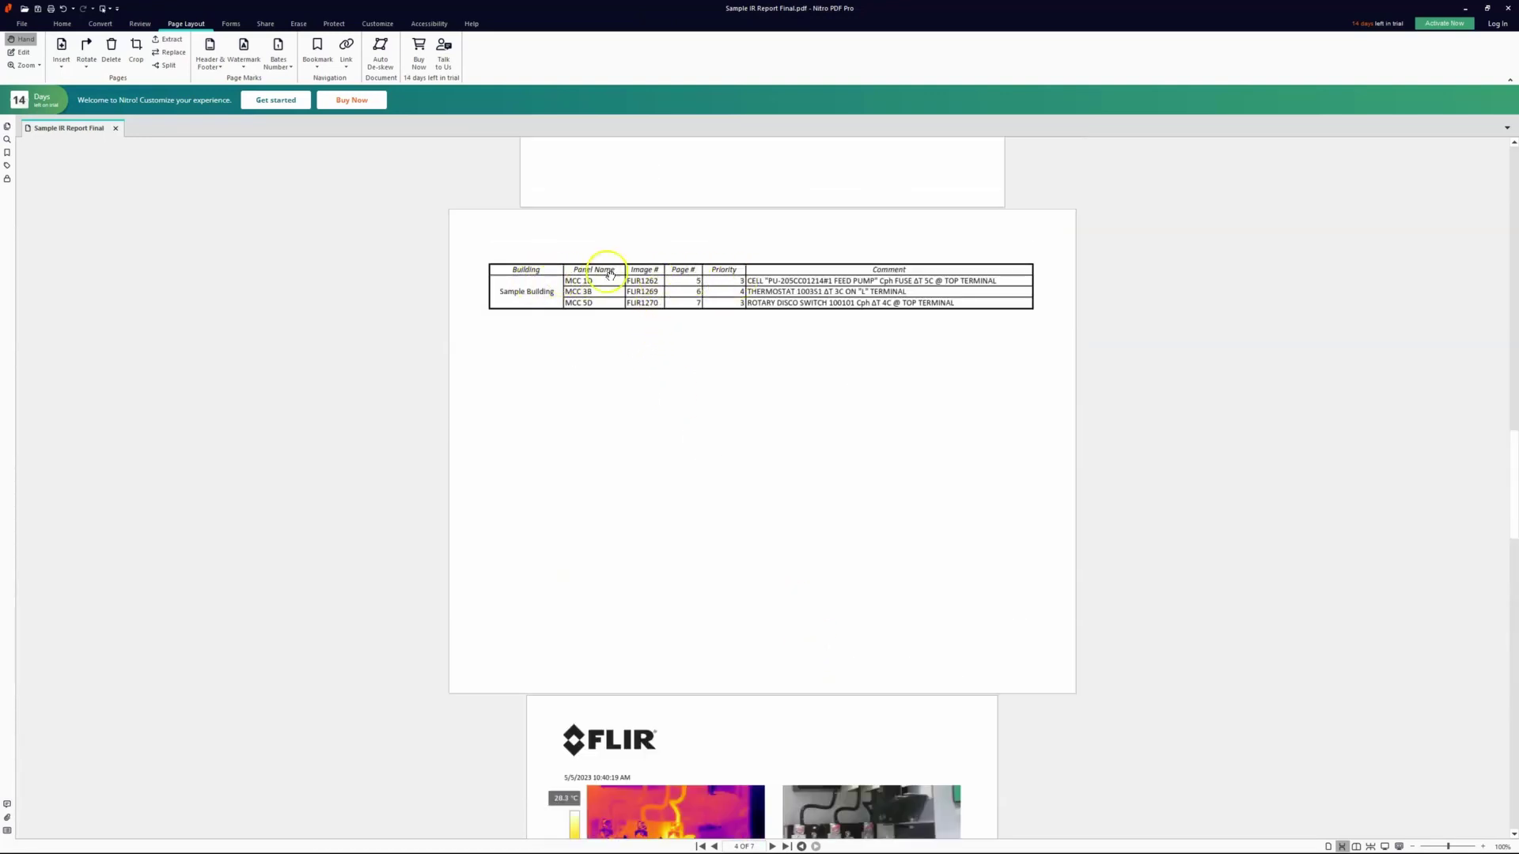
scroll(736, 356, "down", 6)
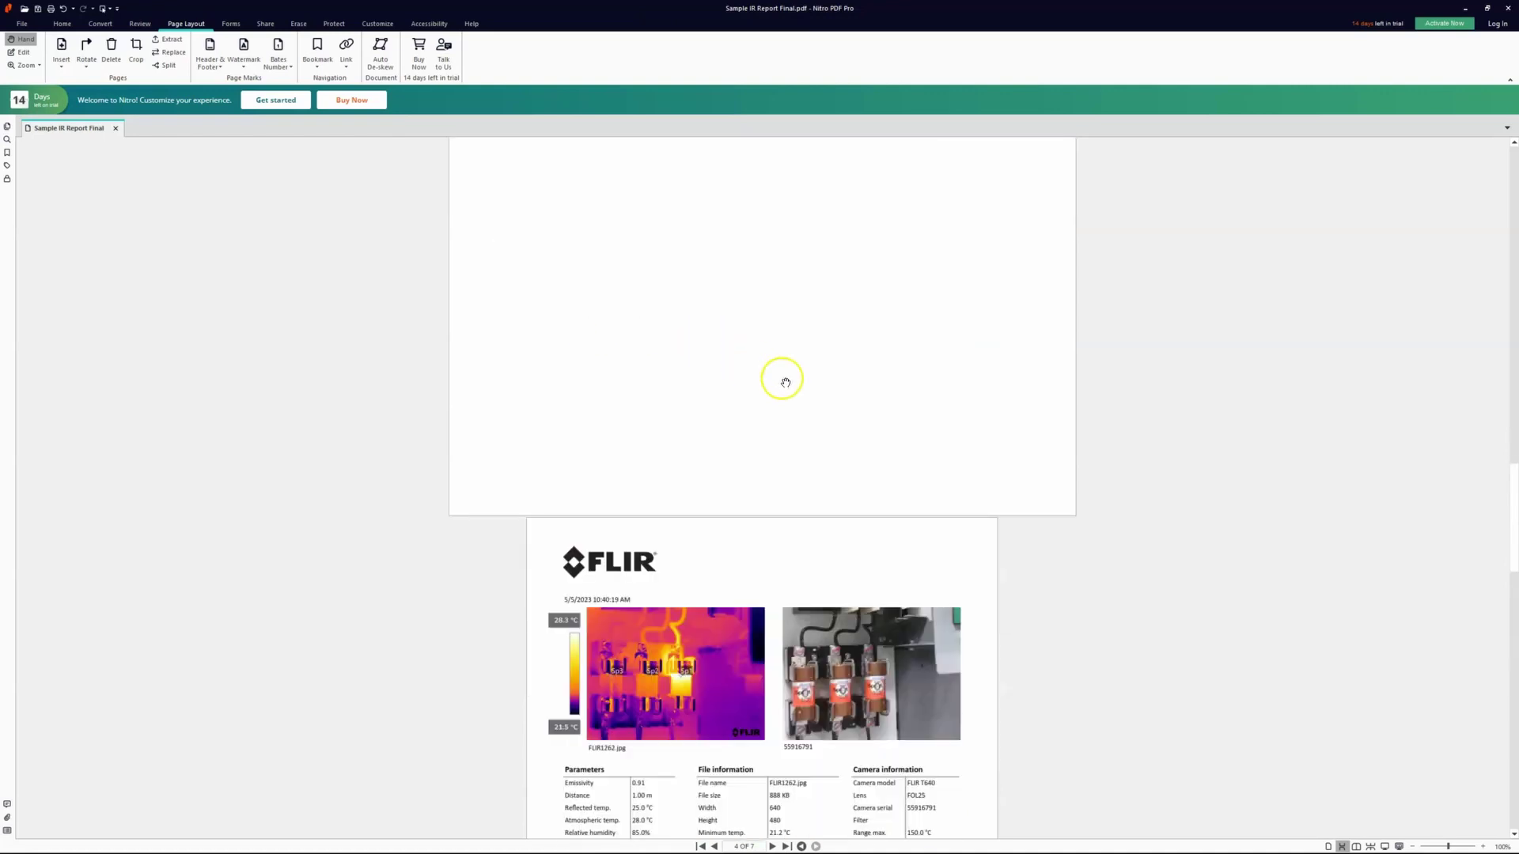
scroll(844, 433, "down", 2)
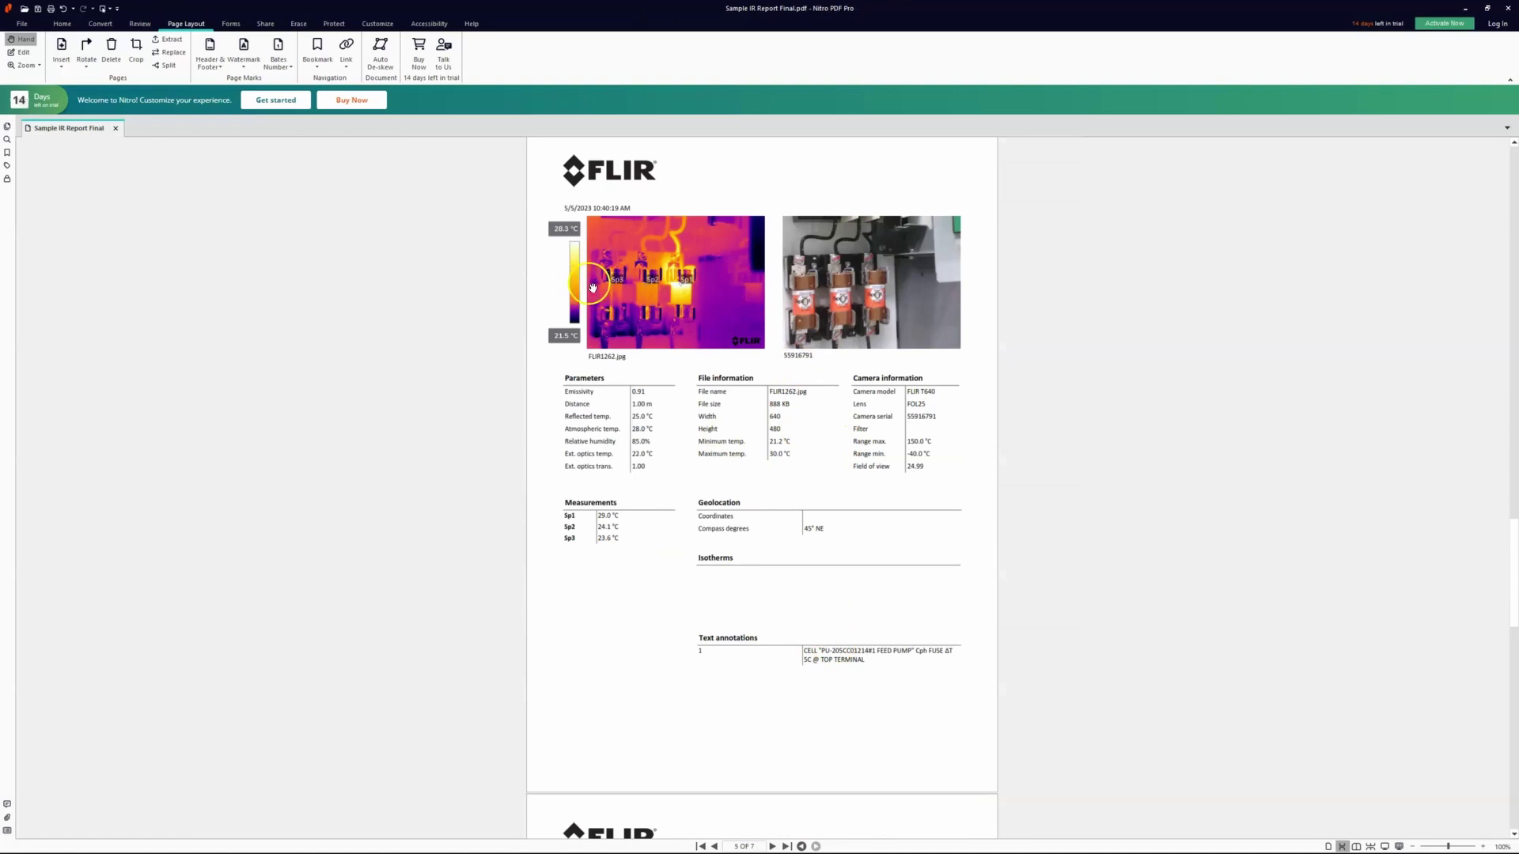
scroll(735, 340, "down", 5)
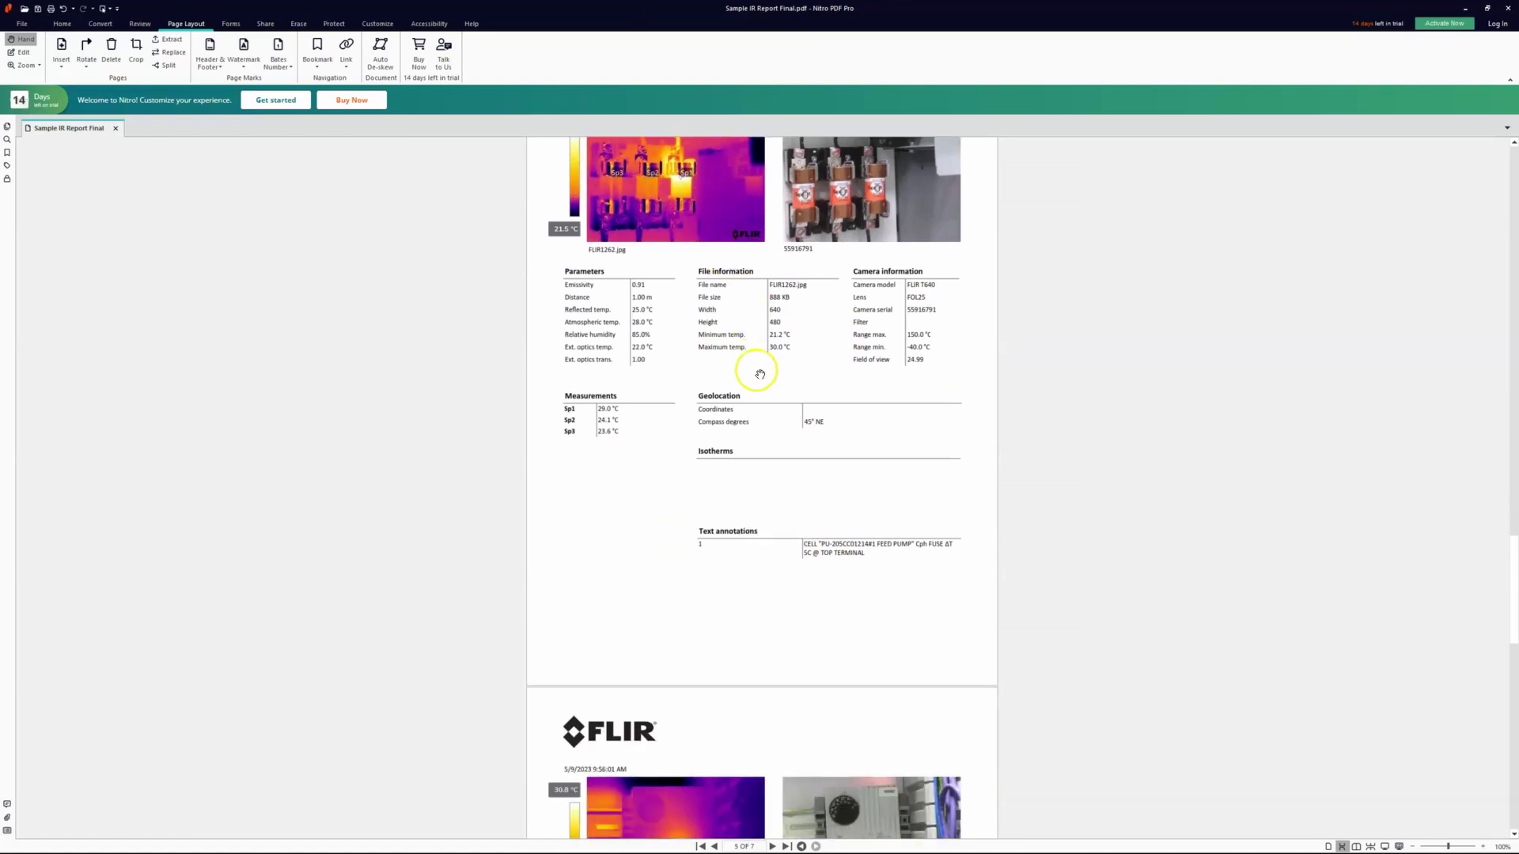
scroll(756, 403, "down", 2)
scroll(831, 538, "down", 1)
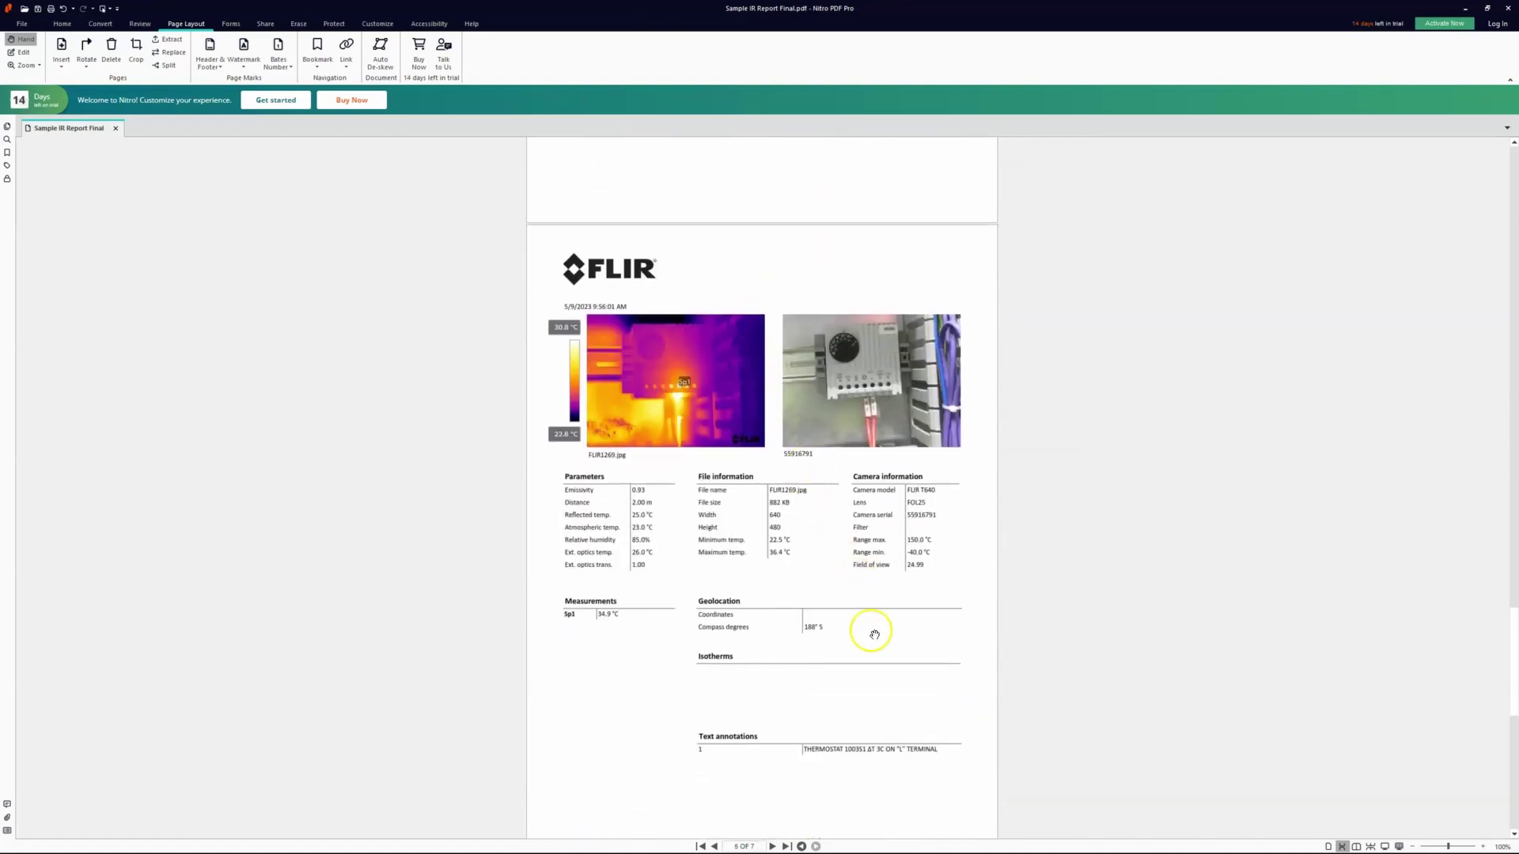